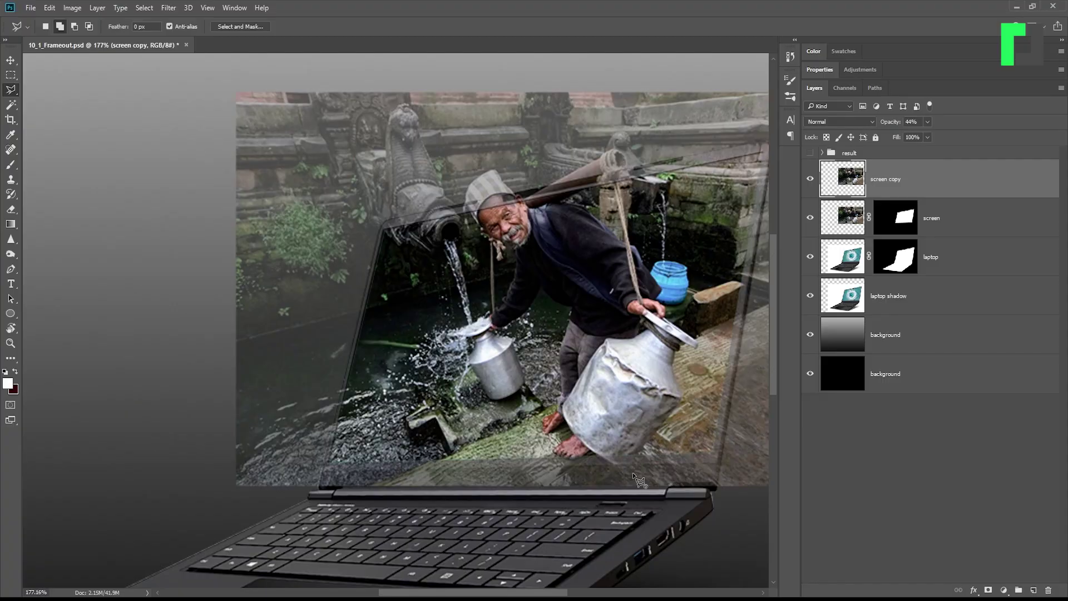
Step: Review the laptop composite: adjust the screen copy layer's opacity and check its channels
scroll(635, 477, "up", 3)
scroll(635, 477, "up", 2)
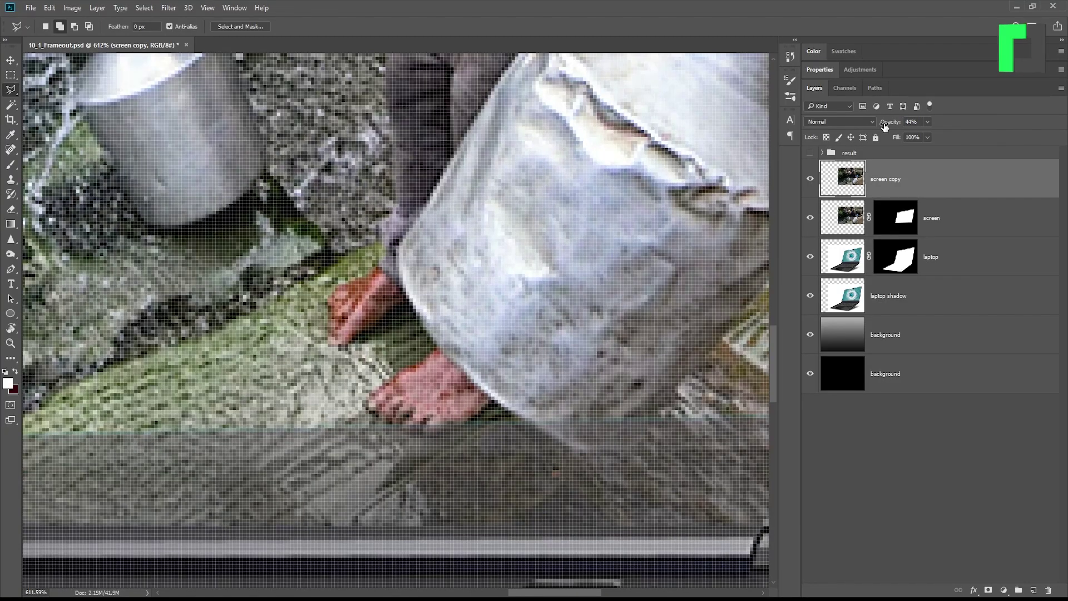
left_click_drag(884, 124, 892, 127)
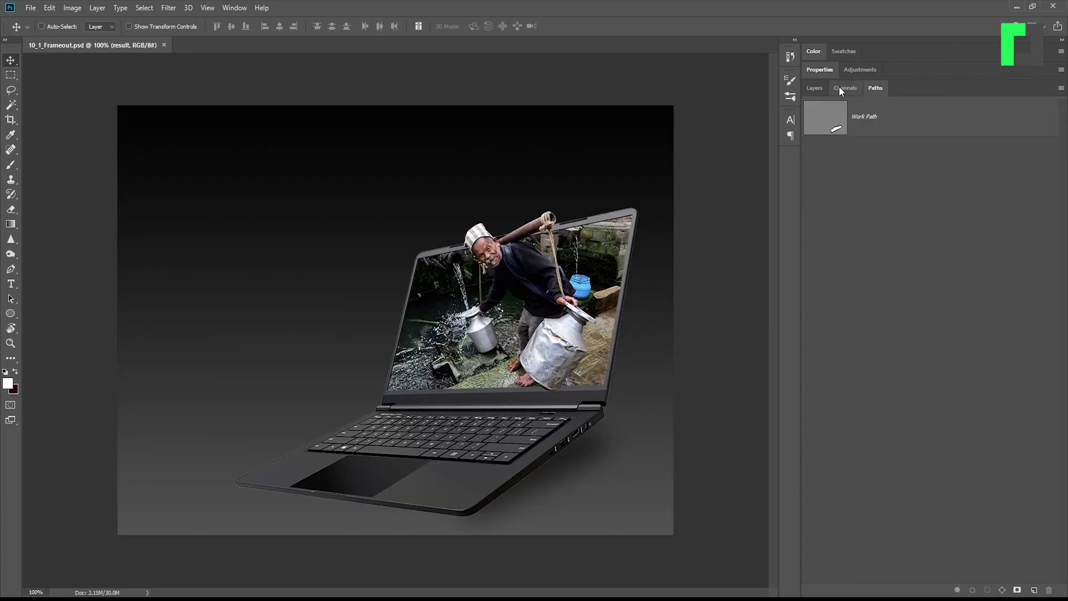
left_click(842, 87)
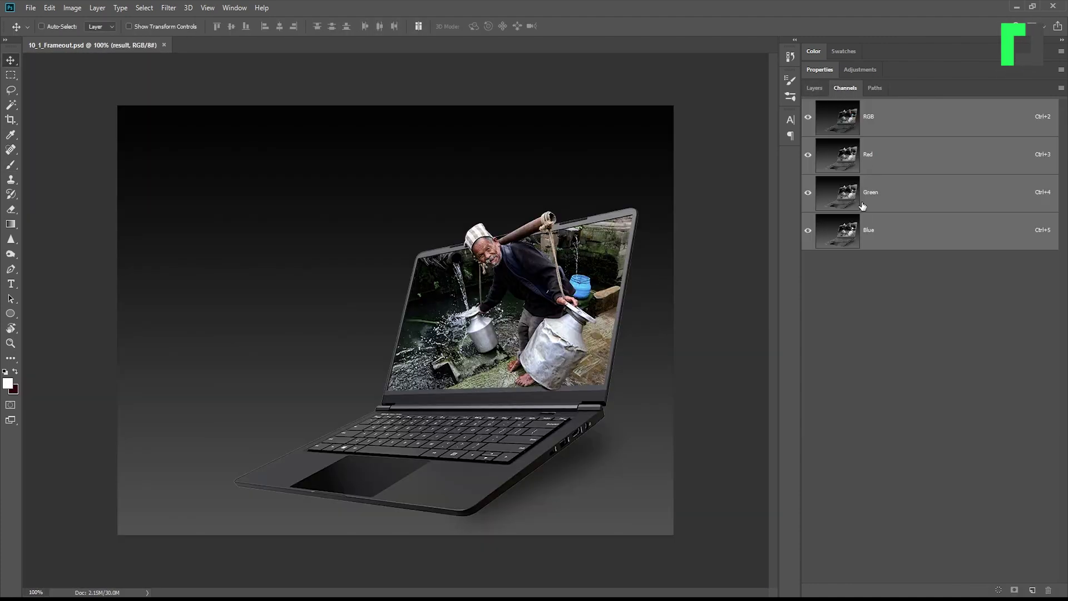
left_click(815, 89)
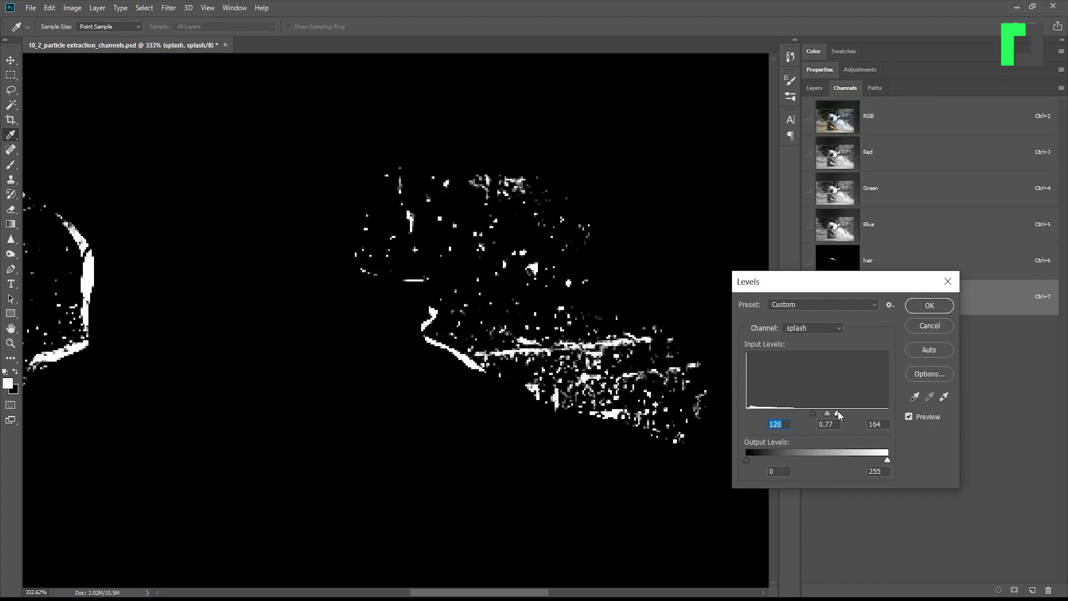
Step: Use Levels on the selected splash area to darken shadows and push droplets to white
left_click_drag(838, 411, 834, 412)
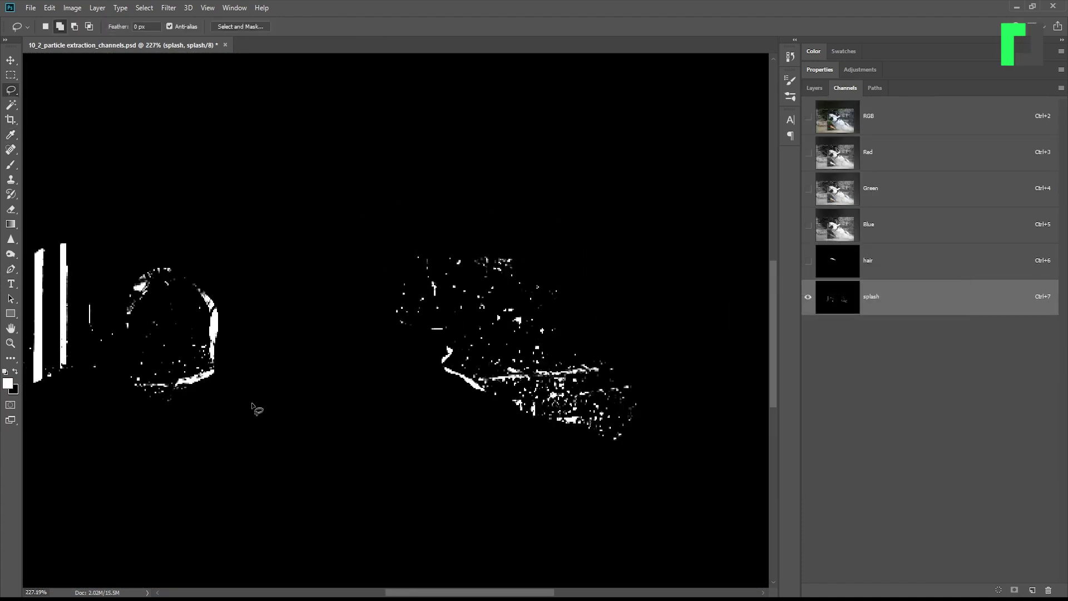
left_click_drag(252, 406, 596, 406)
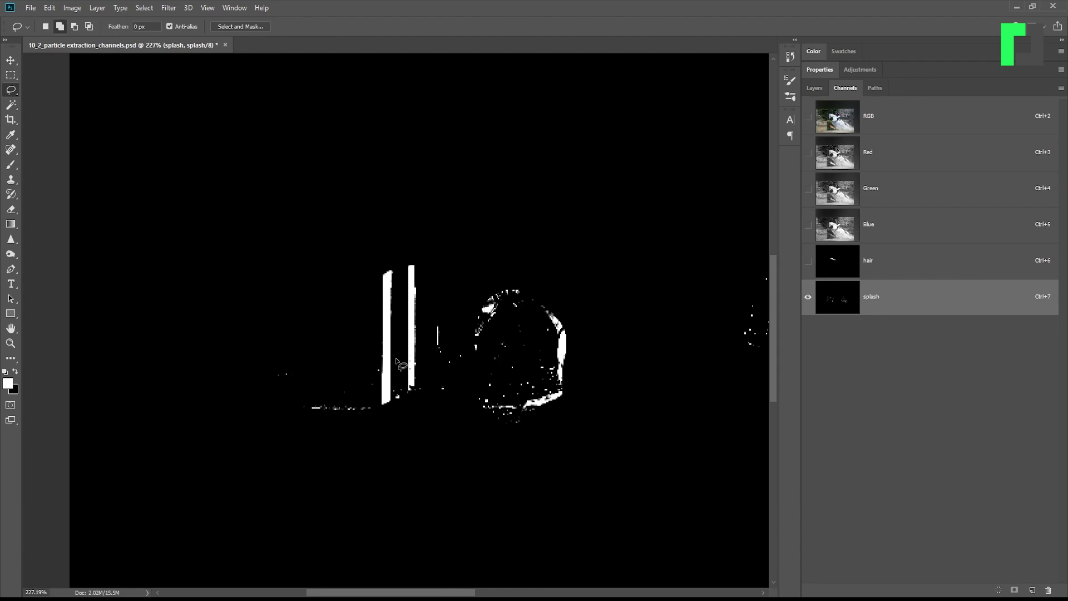
scroll(398, 275, "up", 3)
scroll(372, 334, "down", 2)
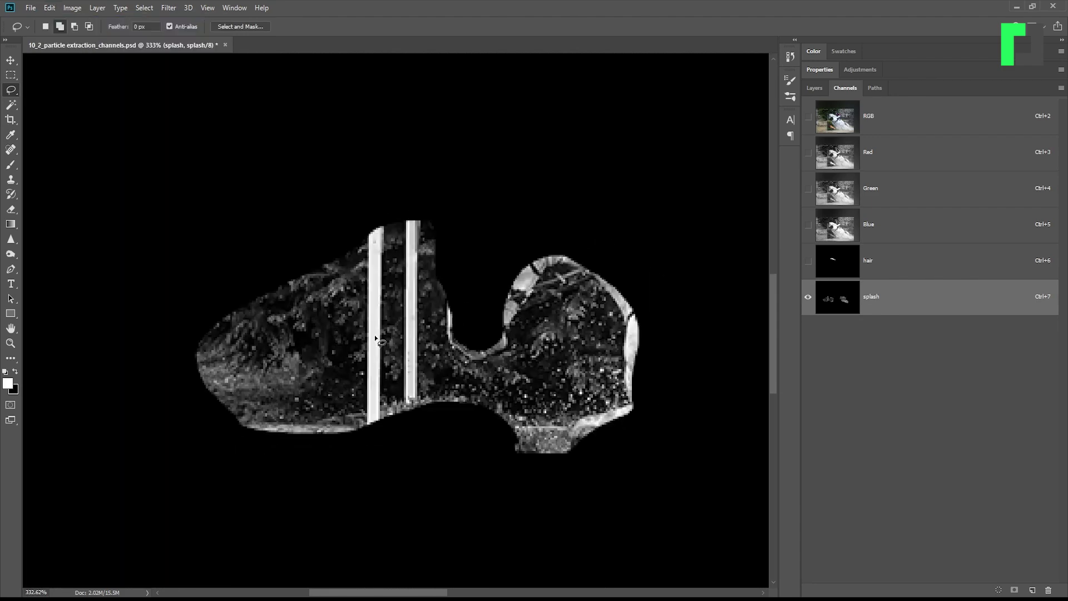
left_click(72, 8)
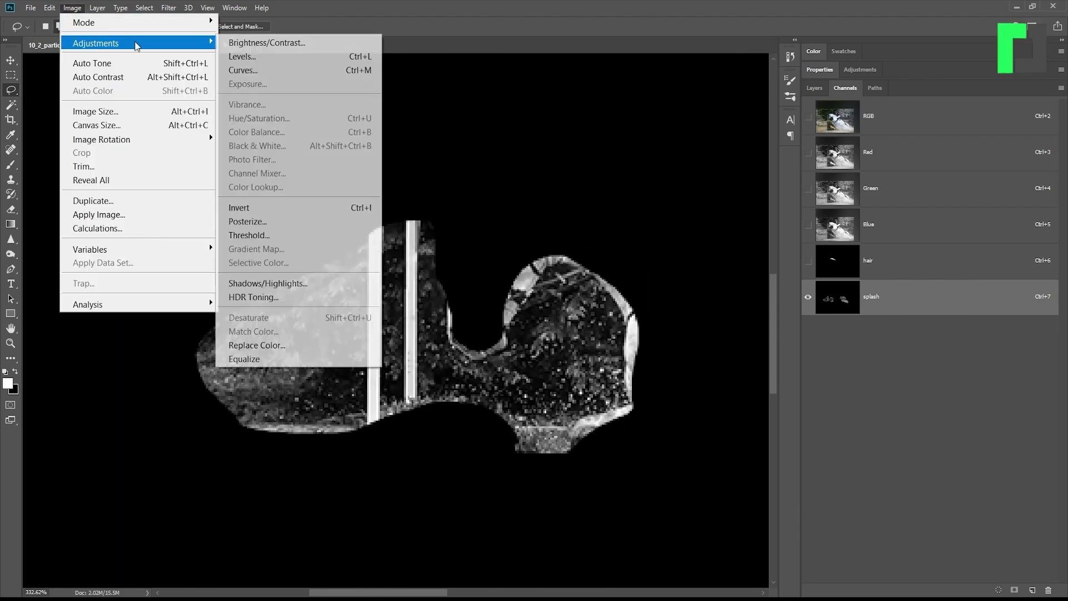
left_click(245, 54)
left_click_drag(747, 413, 772, 413)
left_click_drag(879, 413, 839, 416)
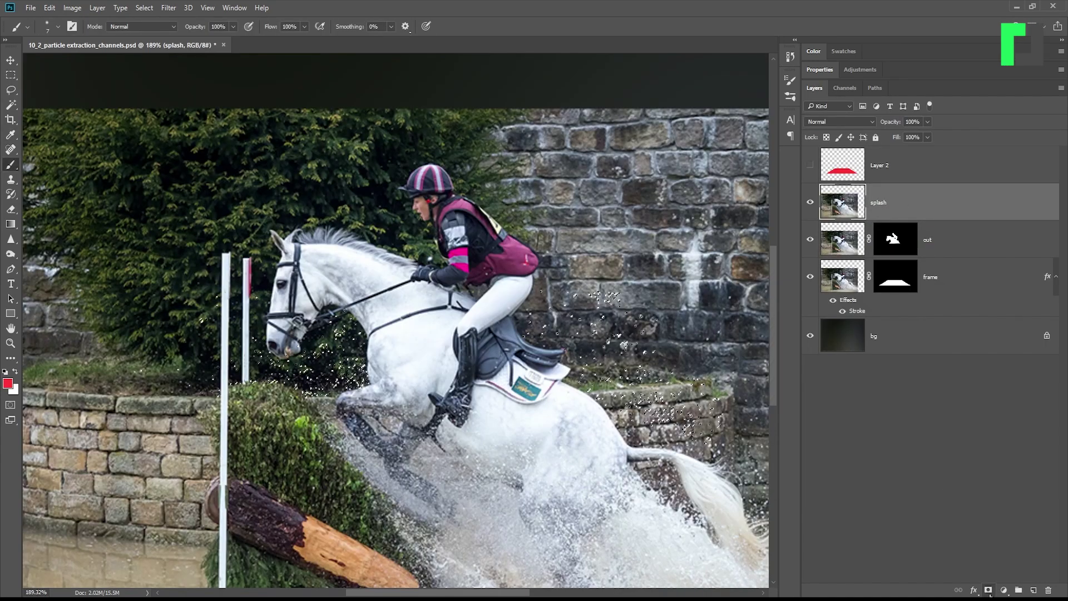
Step: Load the splash channel as the splash layer's mask and set an Overlay brush
left_click(988, 590)
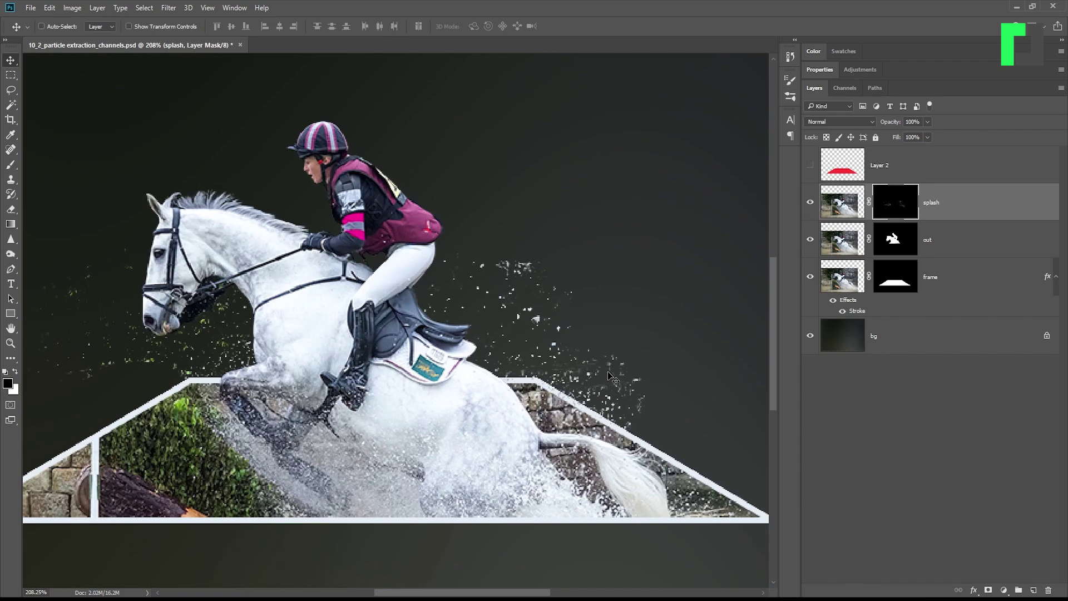
scroll(577, 394, "up", 1)
scroll(577, 394, "up", 1)
left_click(889, 209, "alt")
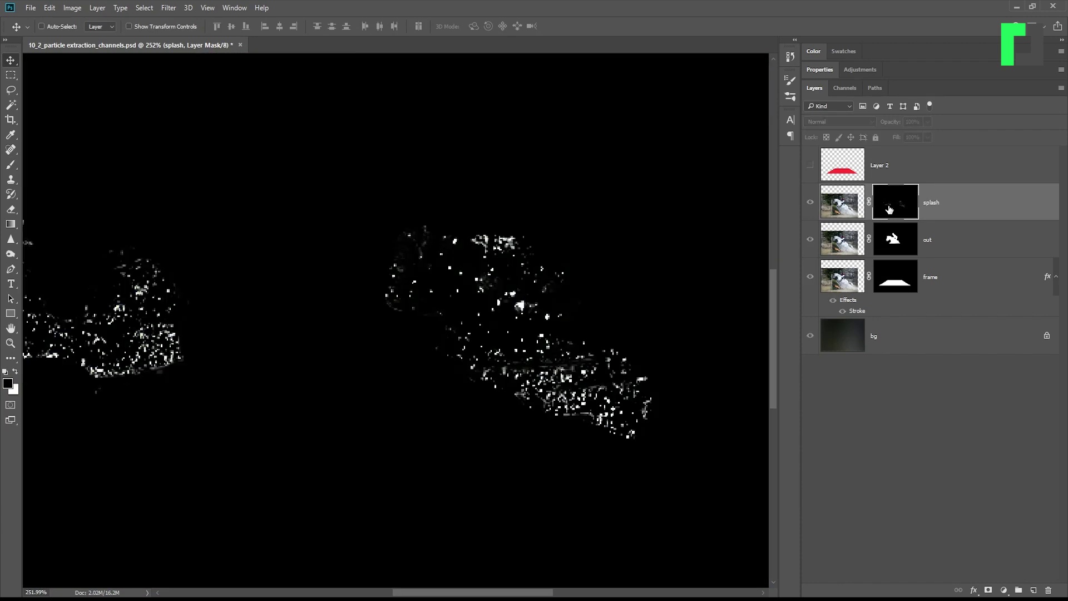
key("b")
left_click(149, 26)
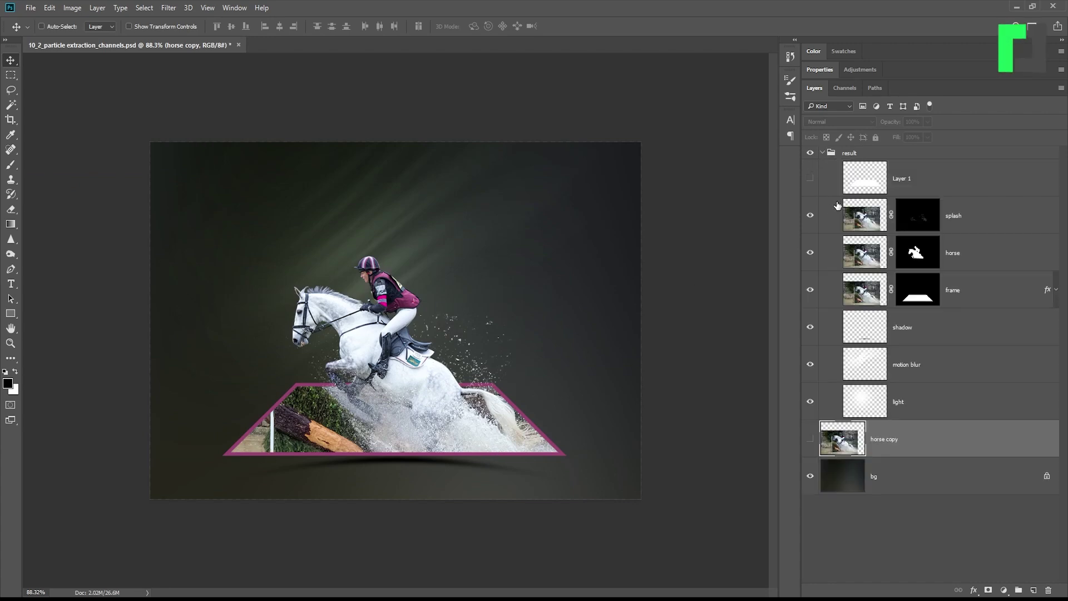
Step: In the result group, toggle Layer 1 and select the splash layer's Mask channel
left_click(821, 153)
left_click(810, 178)
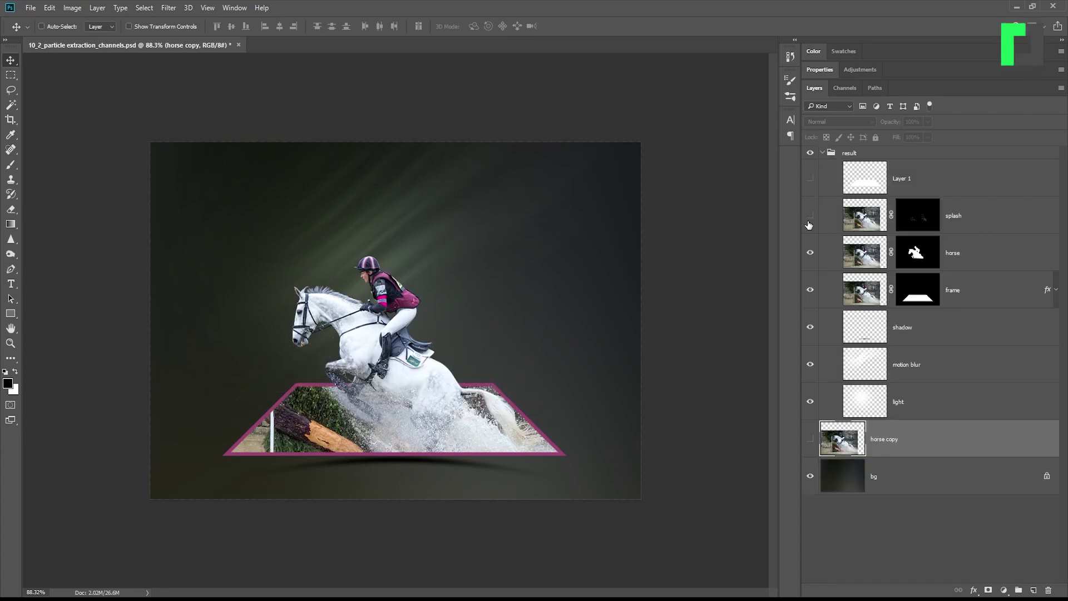
left_click(945, 222)
left_click(846, 89)
left_click(846, 269)
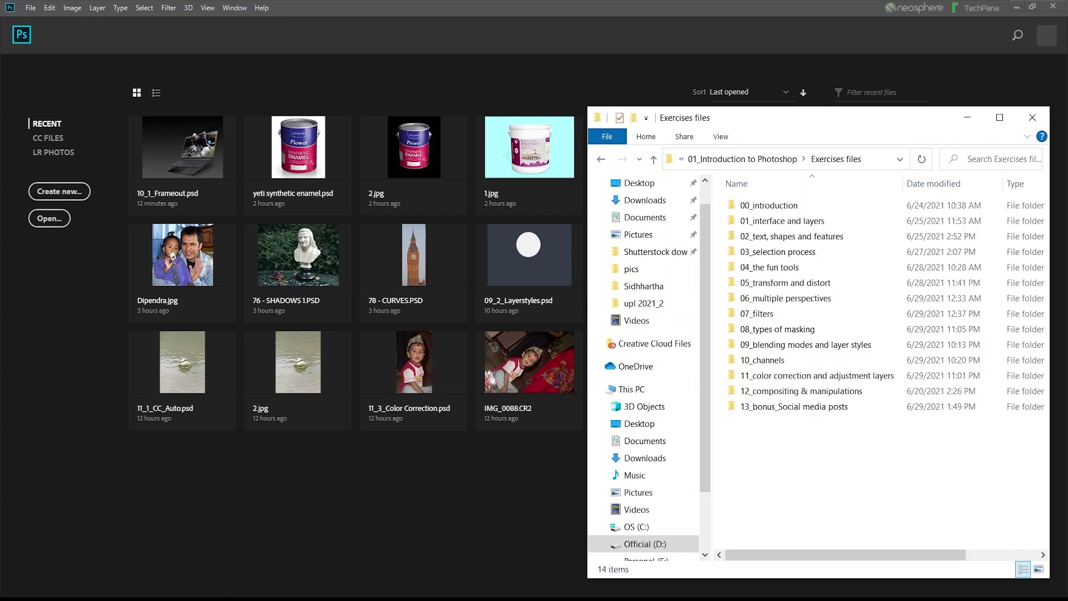
Step: Open 10_2_particle extraction_channels.psd from the 10_channels exercise folder
double_click(755, 362)
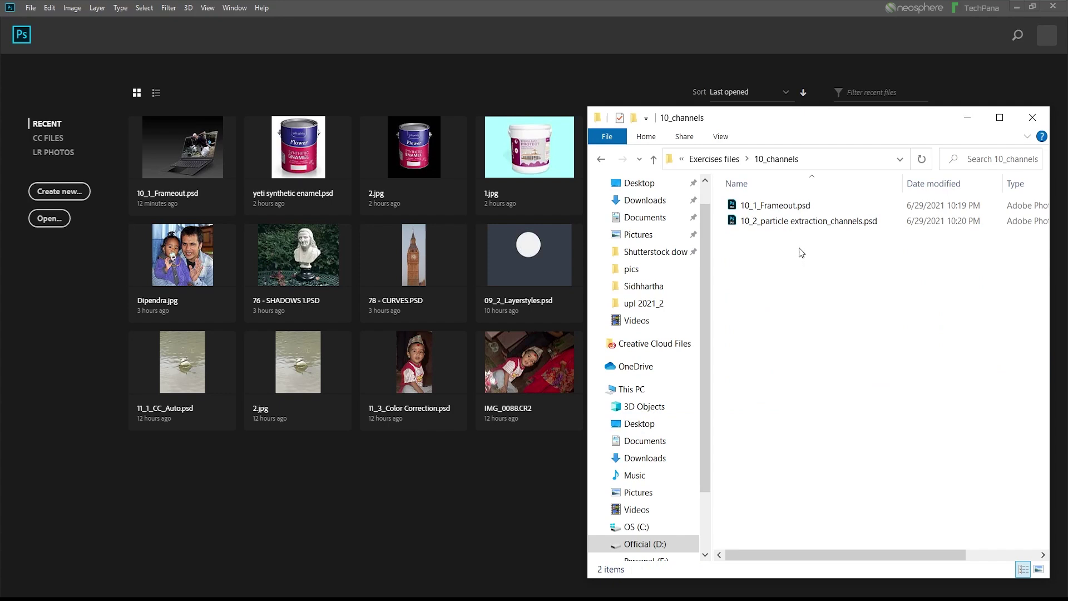
left_click(783, 226)
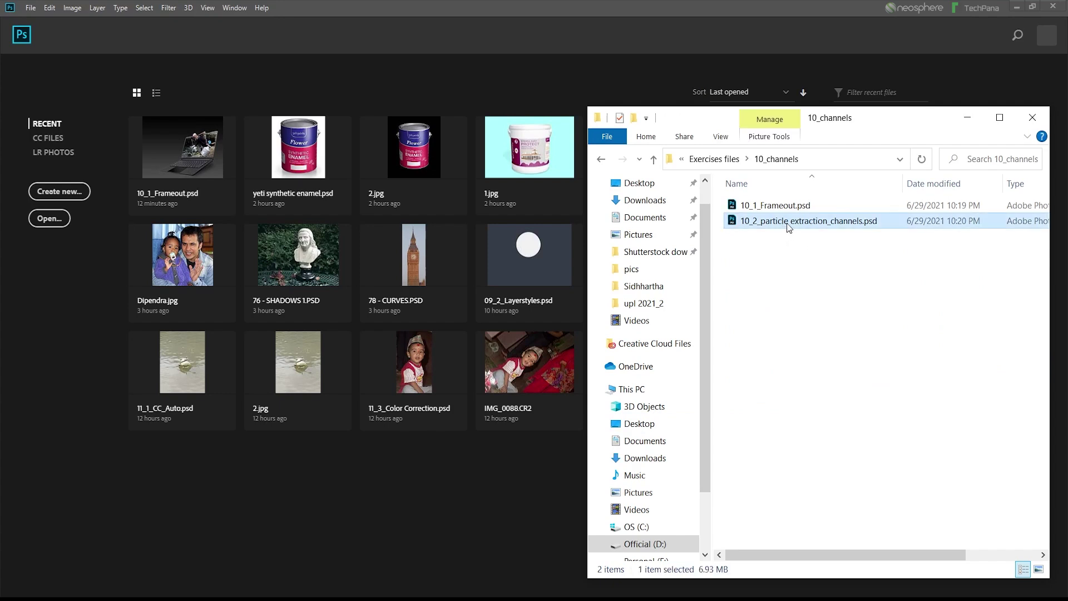
double_click(788, 223)
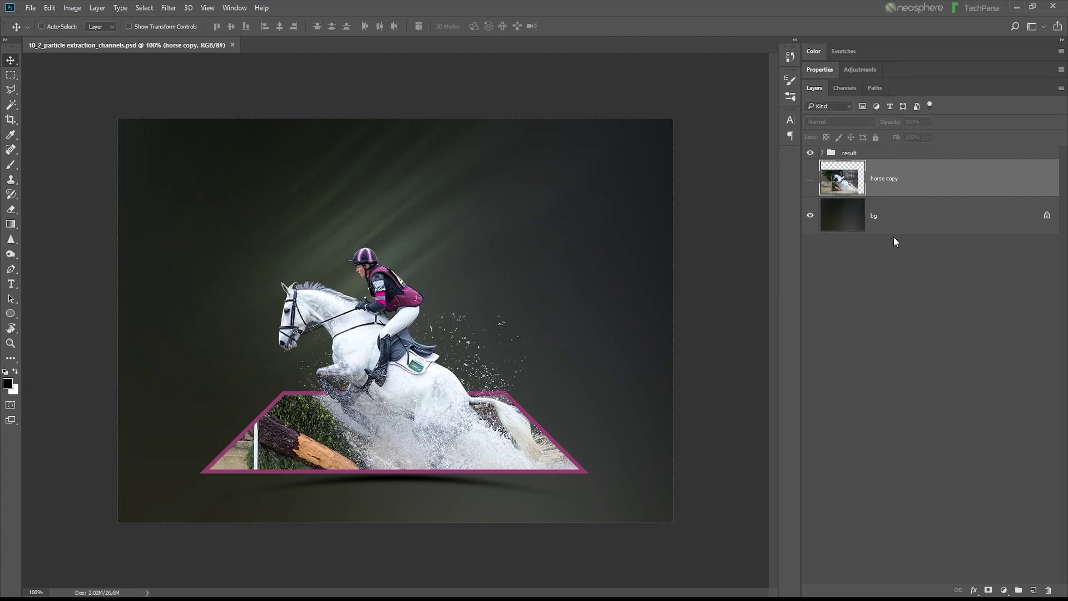
Step: Inspect the result group's splash, horse, frame, shadow and motion blur layers, then delete the group
left_click(823, 153)
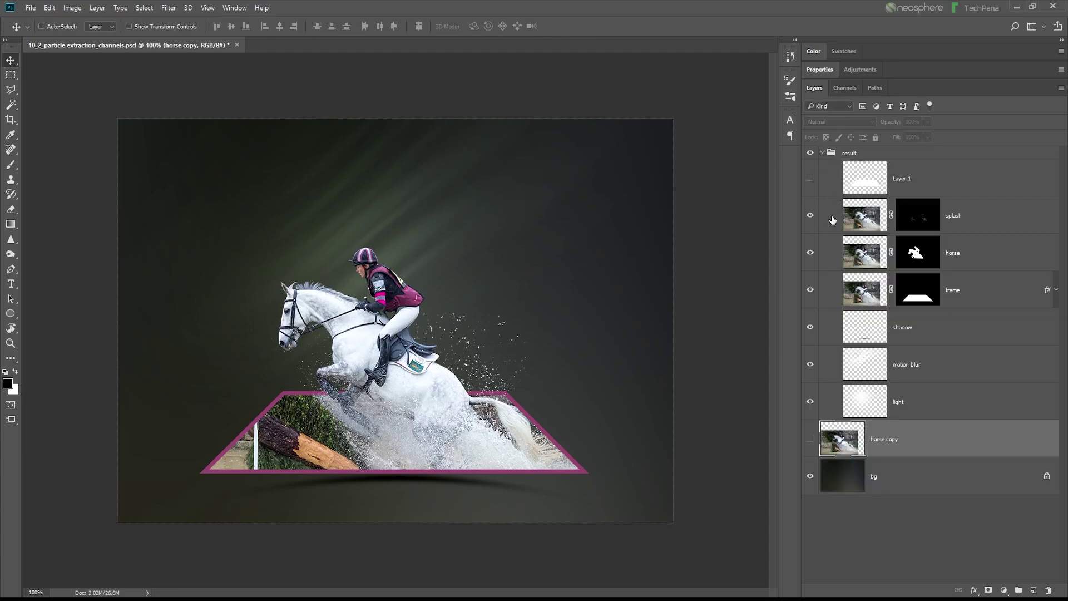
left_click(921, 222)
left_click(920, 257)
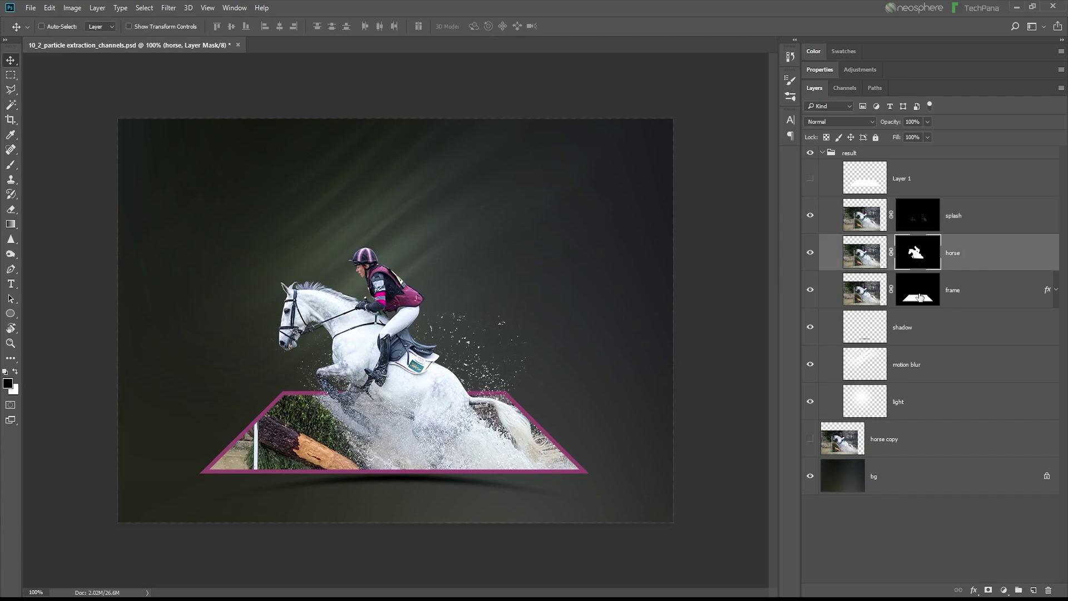
left_click(920, 297)
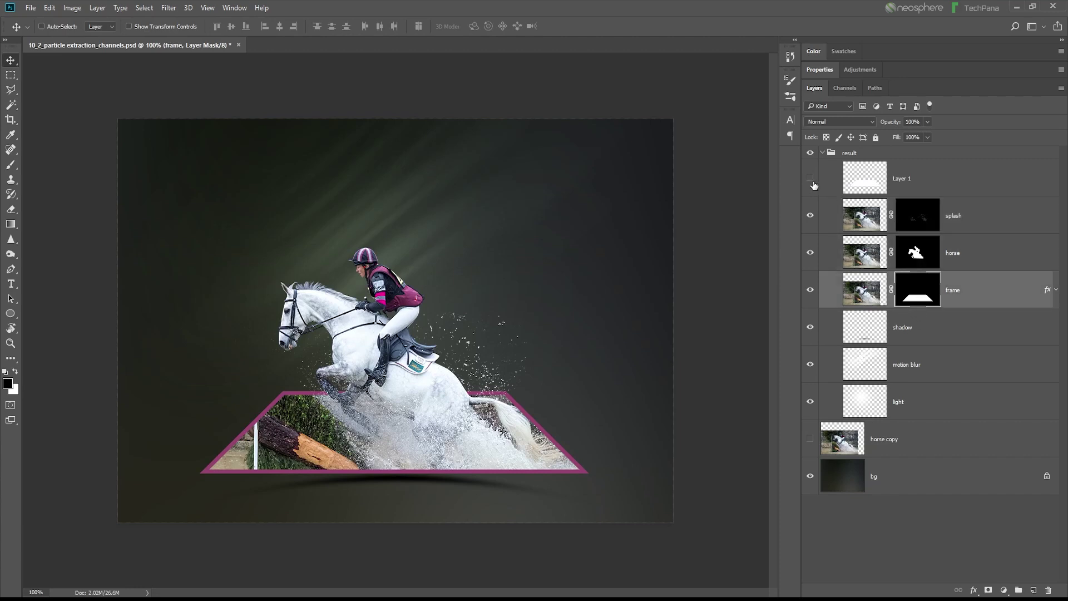
left_click(909, 336)
left_click(915, 374)
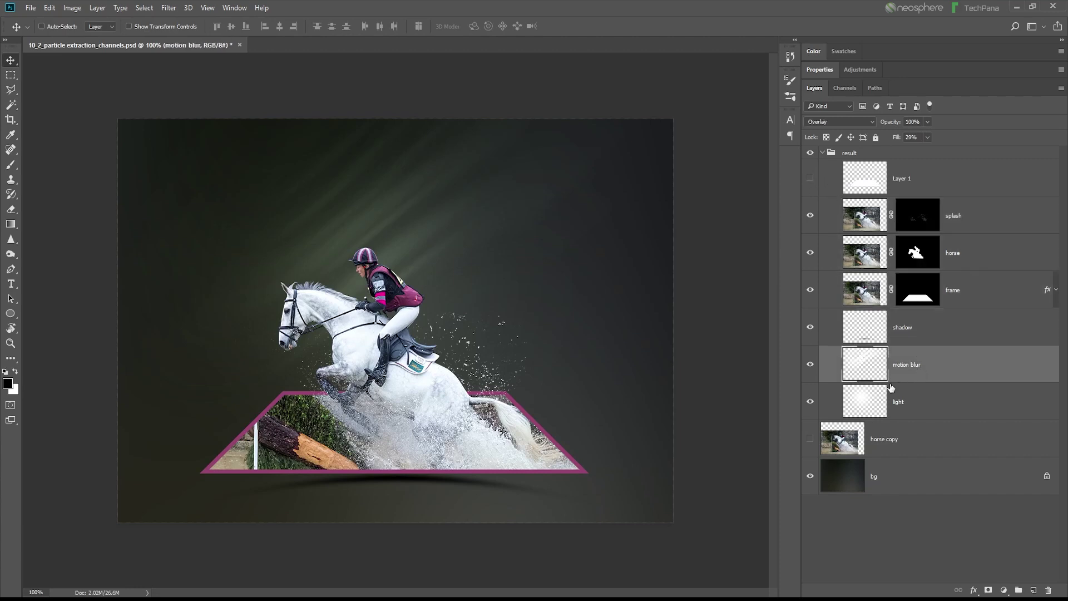
left_click(822, 153)
left_click_drag(823, 158, 1048, 590)
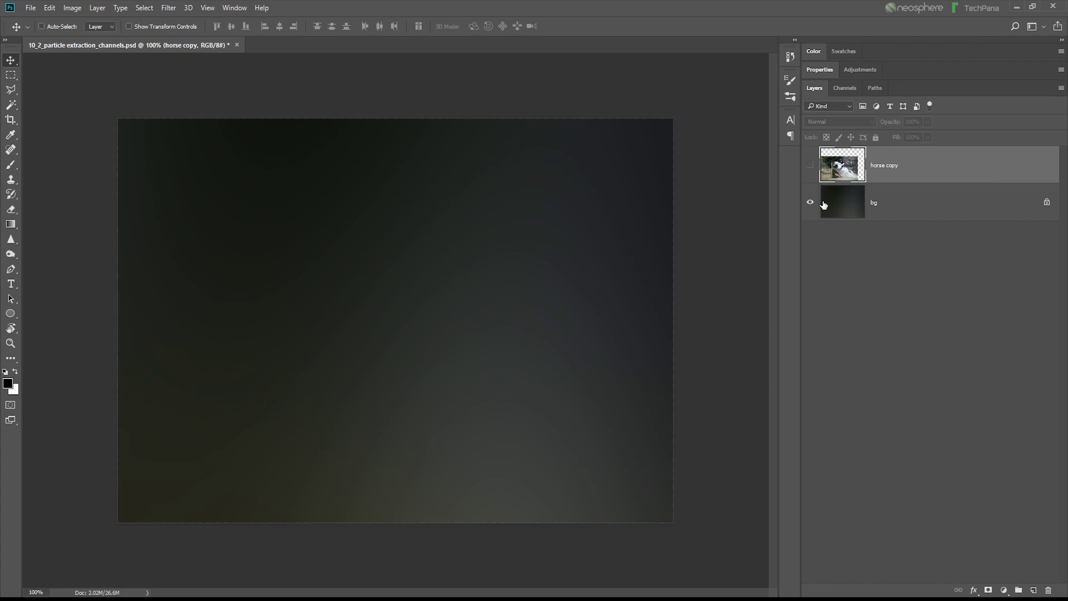
Step: Rename 'horse copy' to 'horse', make it visible, and add an empty layer above
double_click(881, 164)
left_click_drag(887, 166, 902, 165)
key("Return")
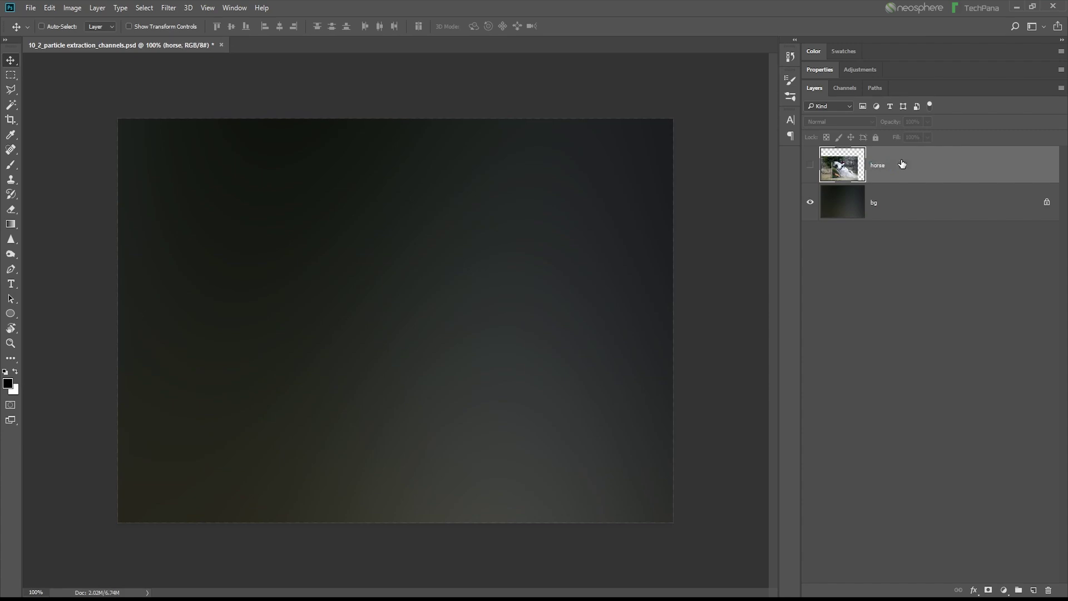
left_click(810, 165)
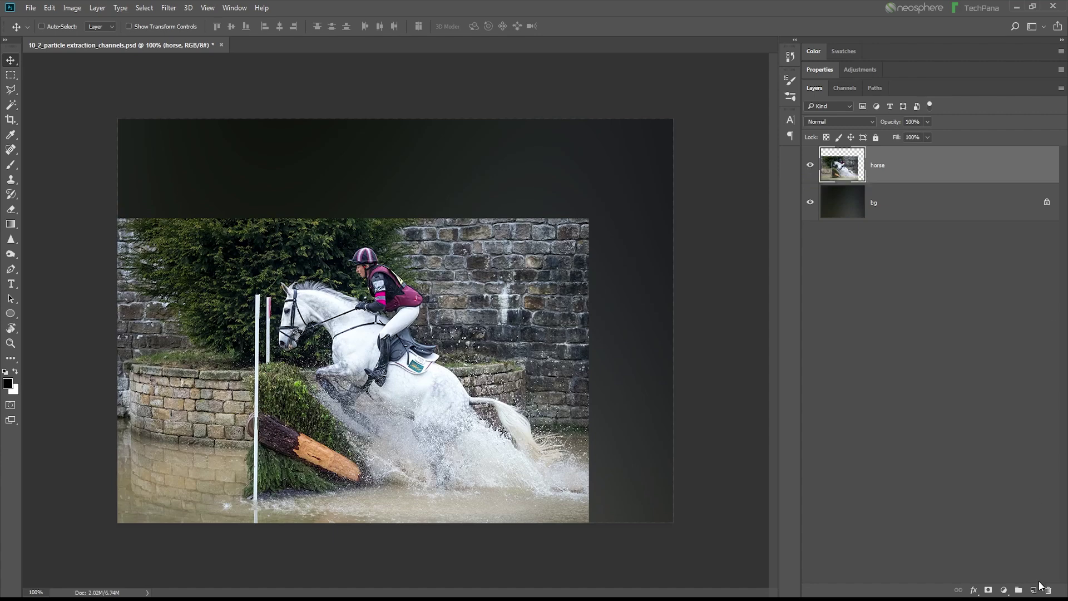
left_click(1033, 590)
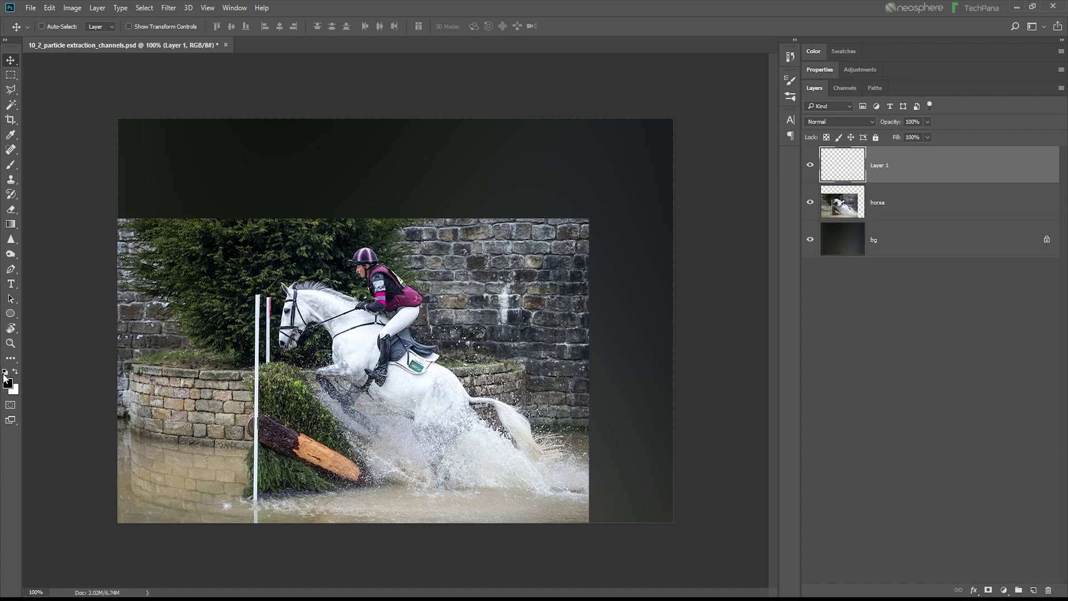
Step: Brush a bright red perspective frame outline and an arrow over the horse
left_click(9, 383)
left_click_drag(621, 282, 657, 164)
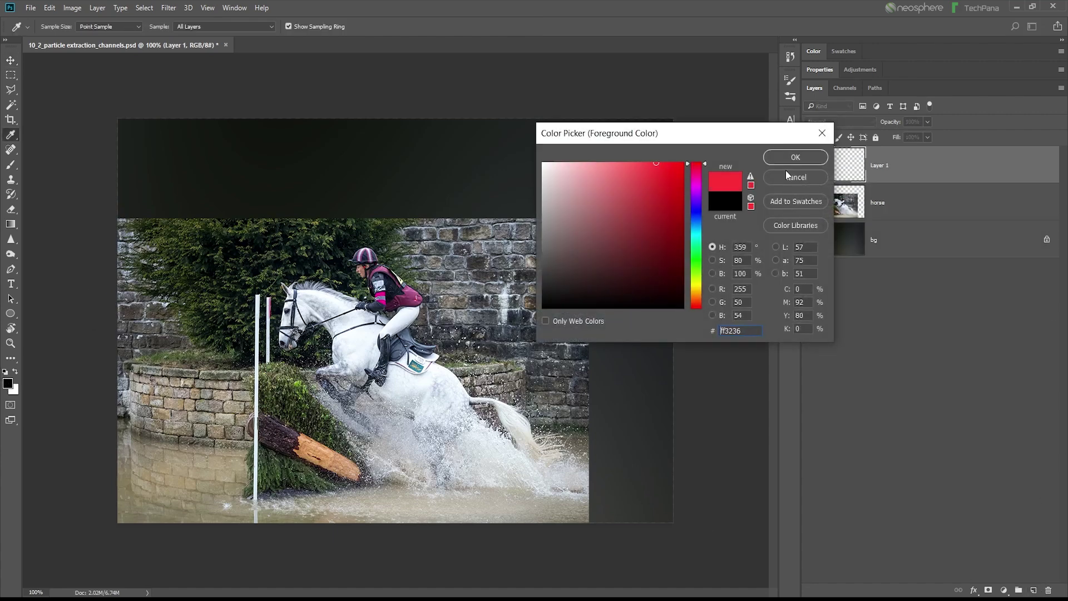
right_click(359, 307)
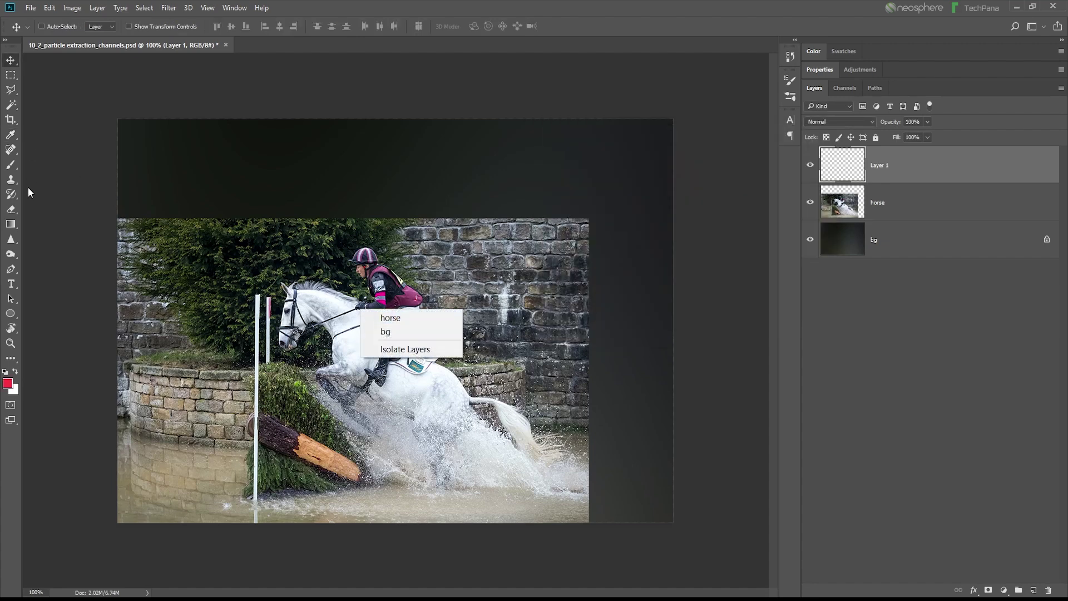
left_click(11, 165)
right_click(380, 283)
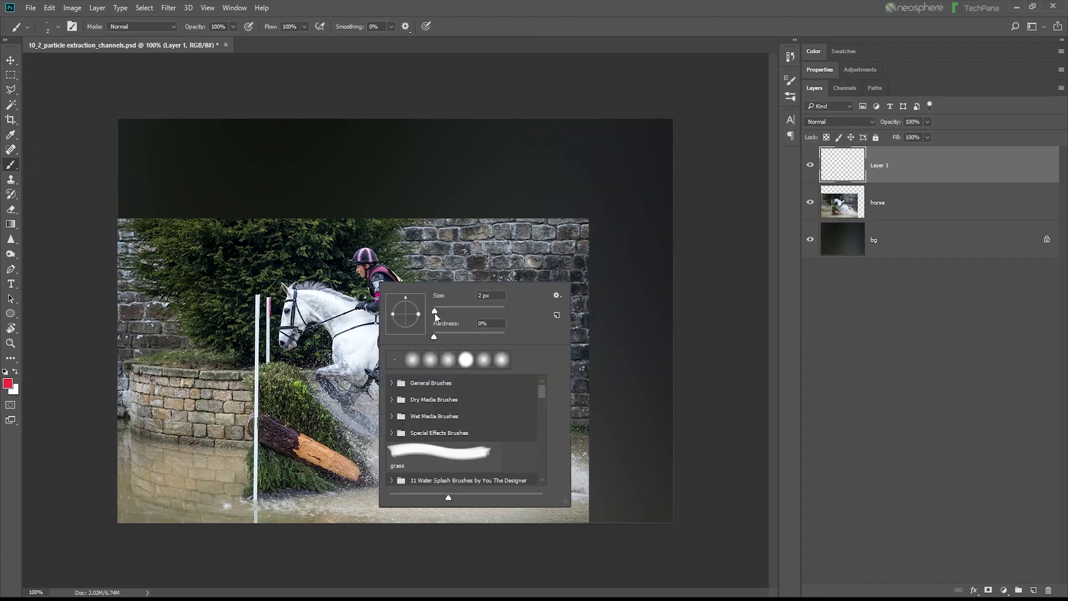
key("Escape")
scroll(396, 326, "up", 2)
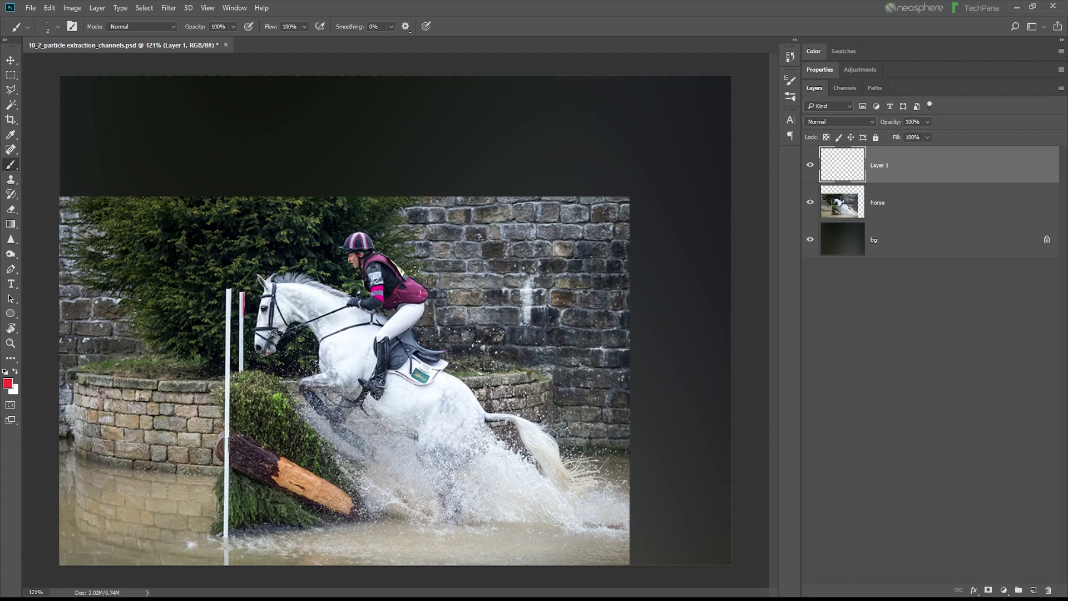
left_click_drag(474, 329, 407, 316)
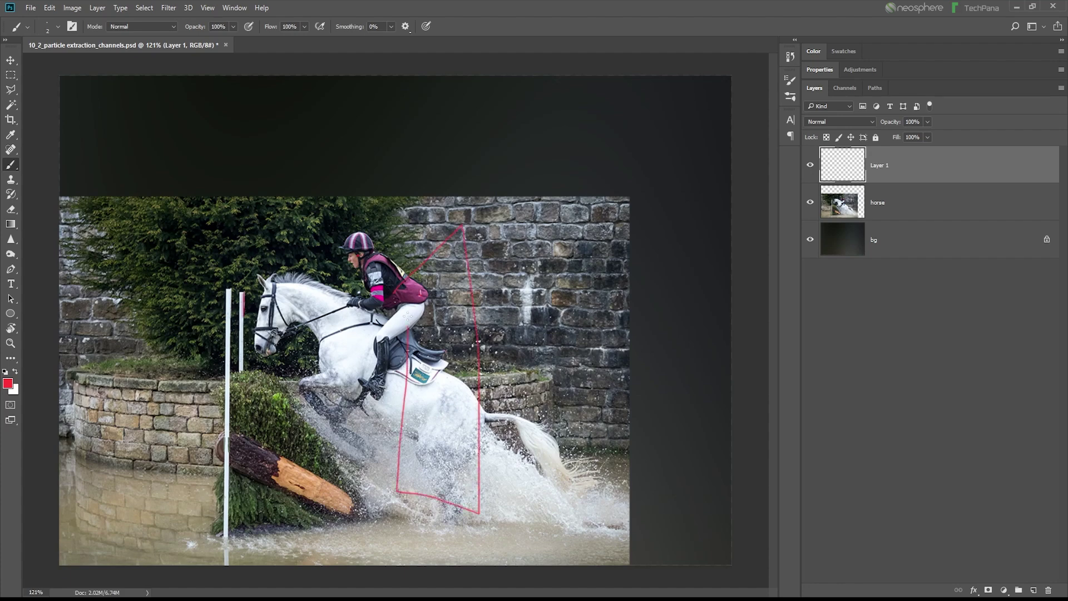
left_click(321, 369, "shift")
left_click_drag(345, 350, 358, 388)
Step: Flip the red sketch horizontally with Free Transform, nudge it left, then delete Layer 1
left_click(49, 8)
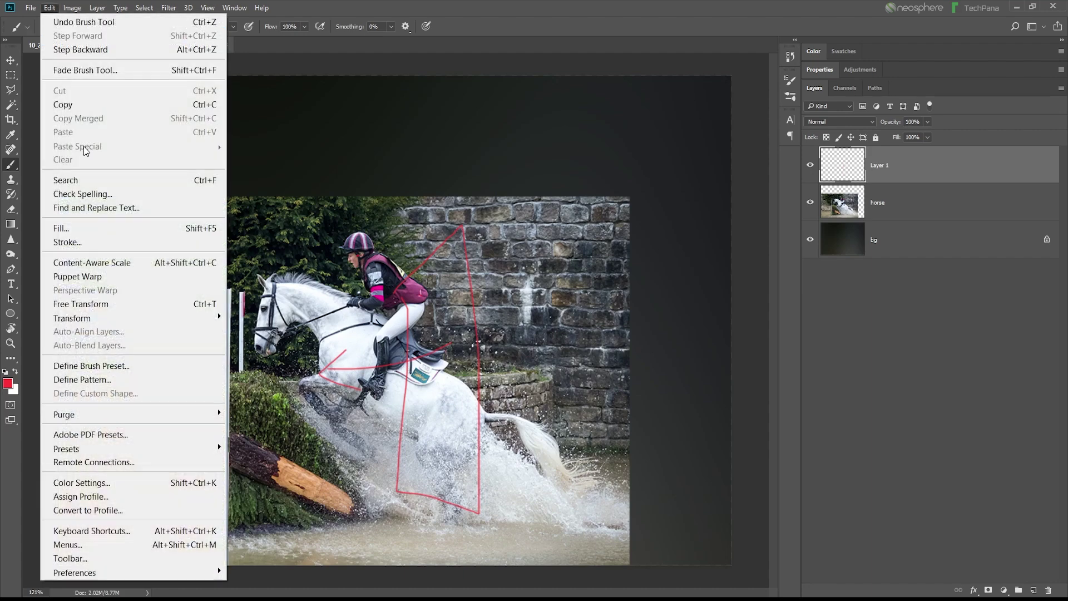
left_click(89, 303)
right_click(477, 411)
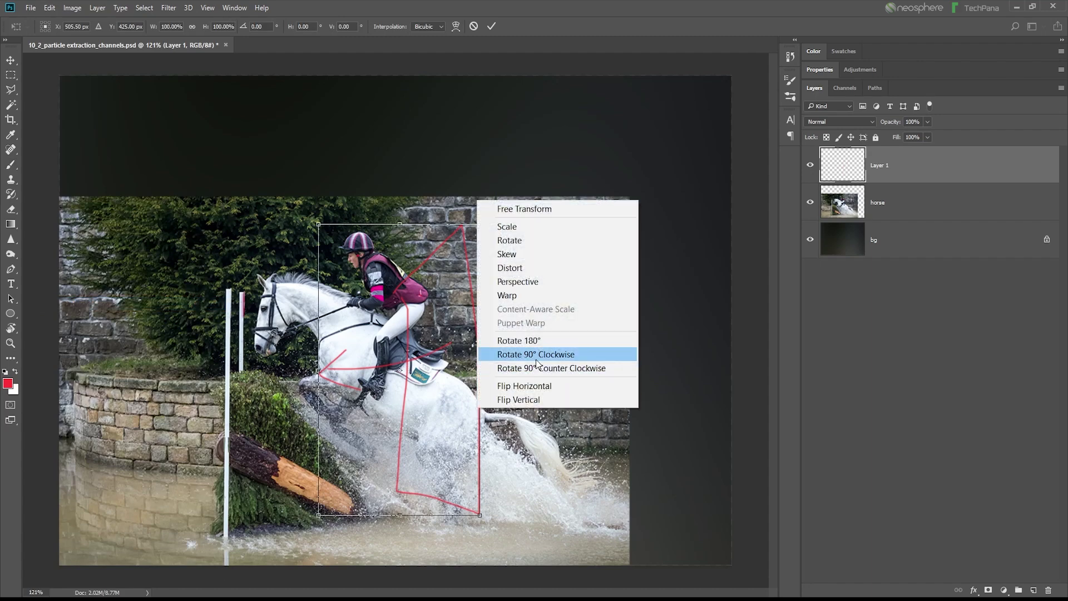
left_click(503, 383)
left_click_drag(356, 414, 343, 388)
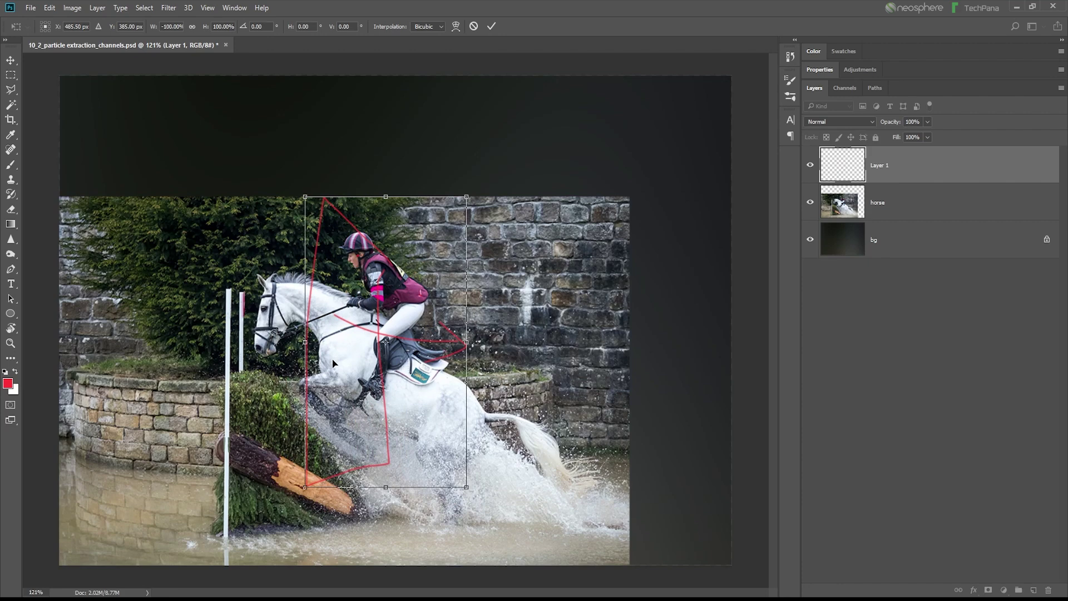
key("Return")
key("b")
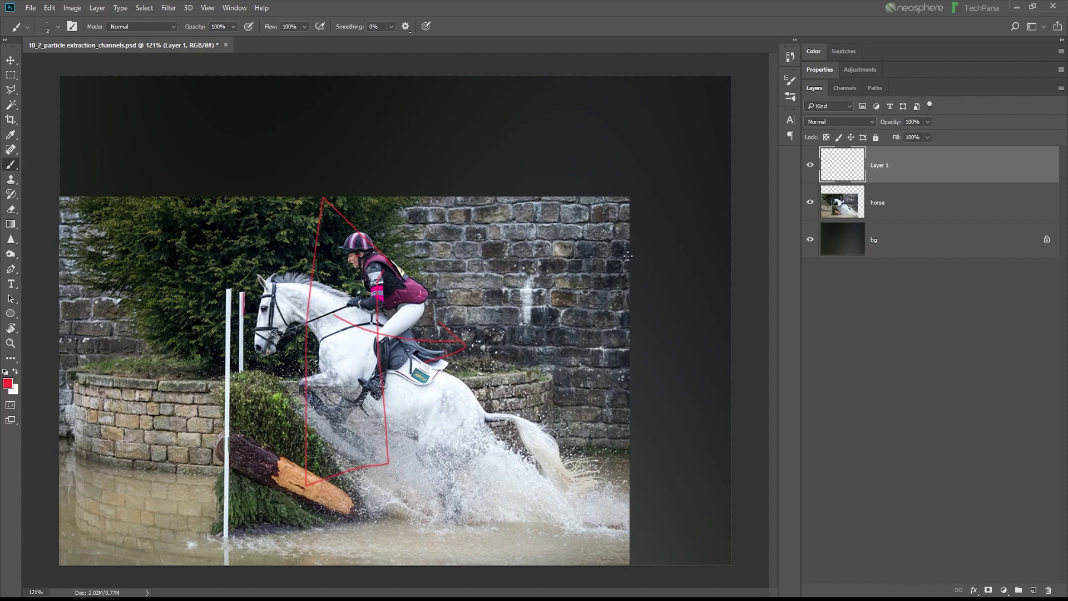
left_click(1043, 590)
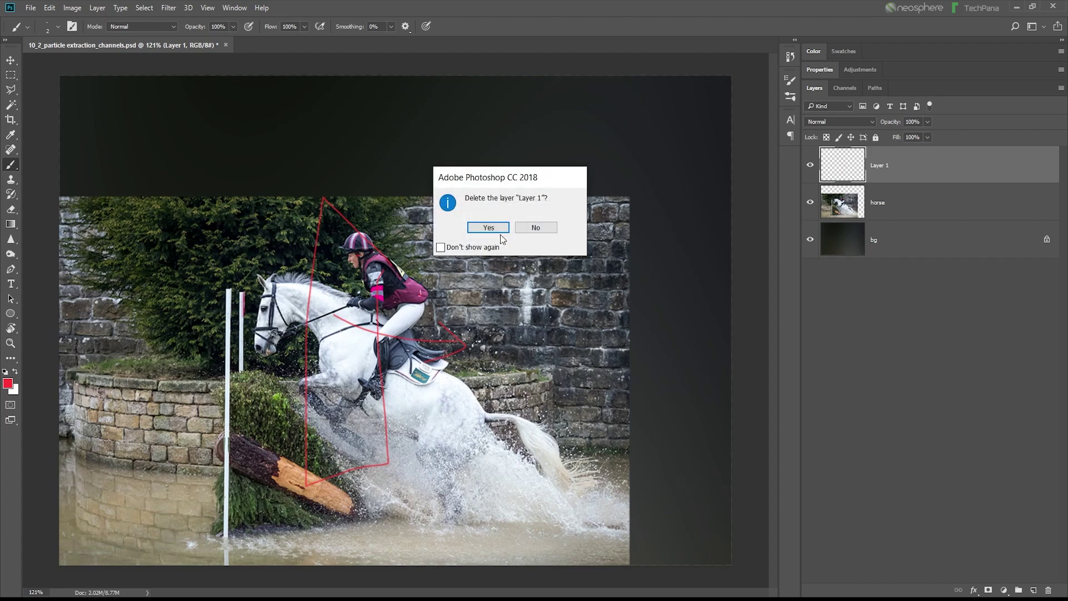
Step: Sketch a new red splash outline, arrow and number 2, then delete that layer and view channels
left_click(488, 228)
left_click(1033, 590)
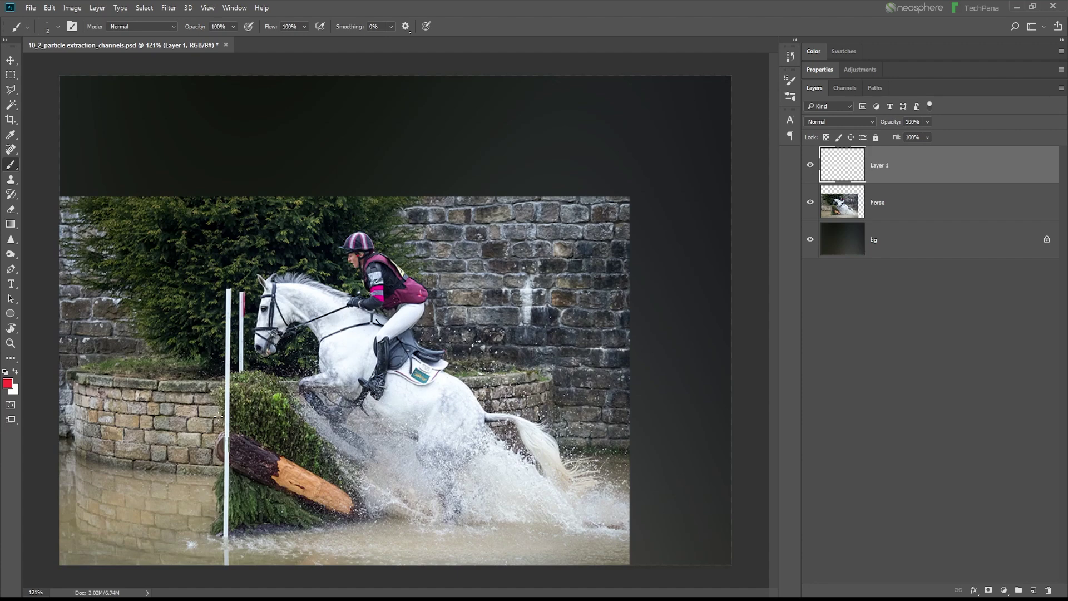
left_click_drag(205, 426, 558, 430)
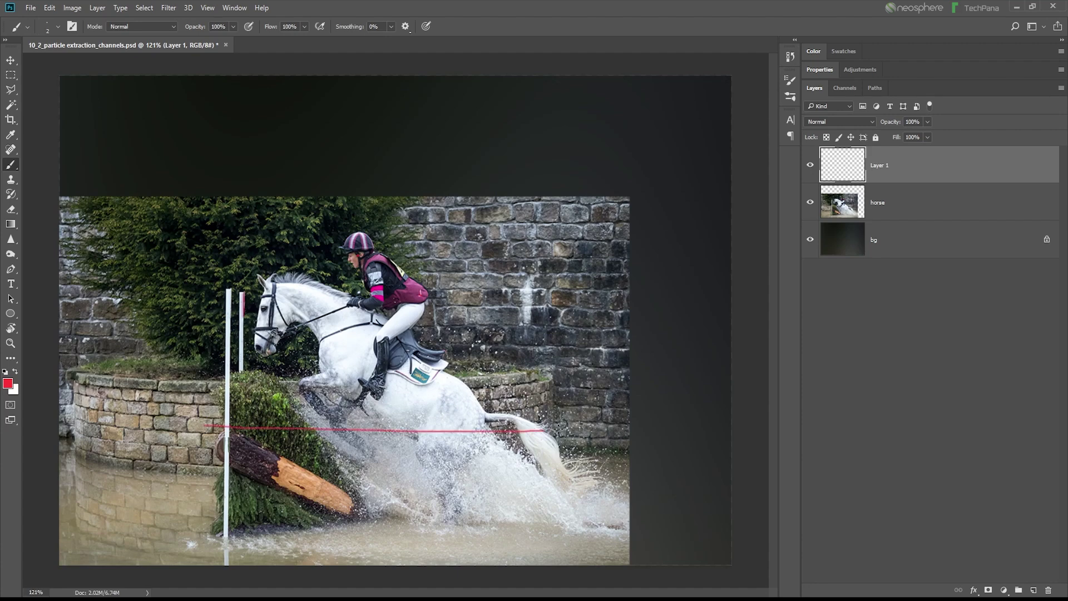
mouse_move(587, 477)
left_mouse_down()
mouse_move(500, 491)
mouse_move(186, 488)
left_mouse_up()
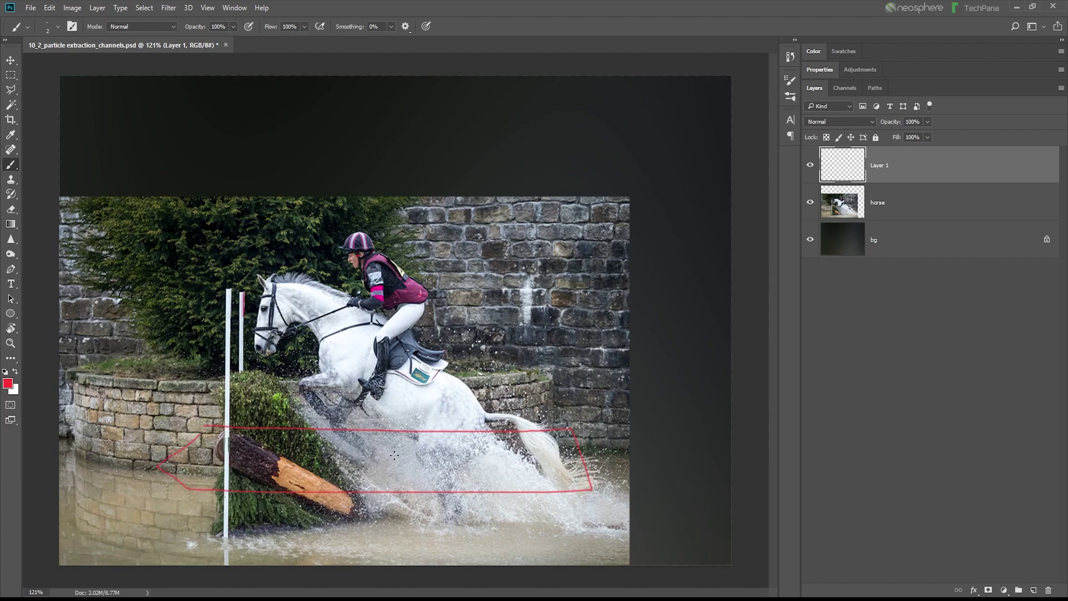
mouse_move(398, 450)
left_mouse_down()
mouse_move(359, 364)
mouse_move(382, 367)
left_mouse_up()
left_click_drag(345, 332, 359, 349)
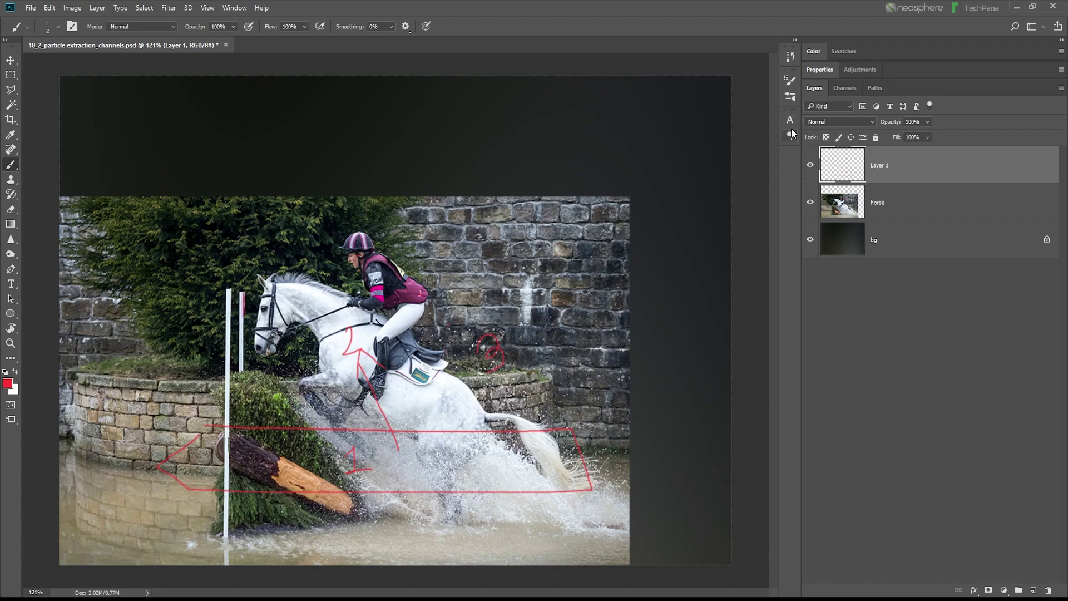
left_click_drag(895, 176, 1049, 590)
left_click(844, 87)
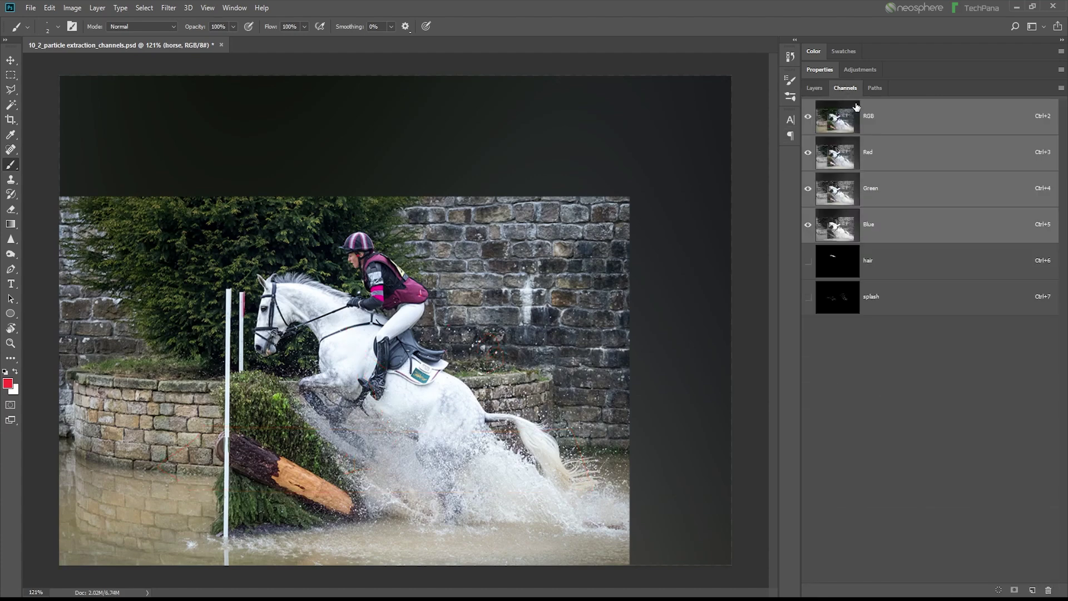
Step: Delete the hair and splash alpha channels and view the image at 100%
left_click_drag(901, 261, 1048, 590)
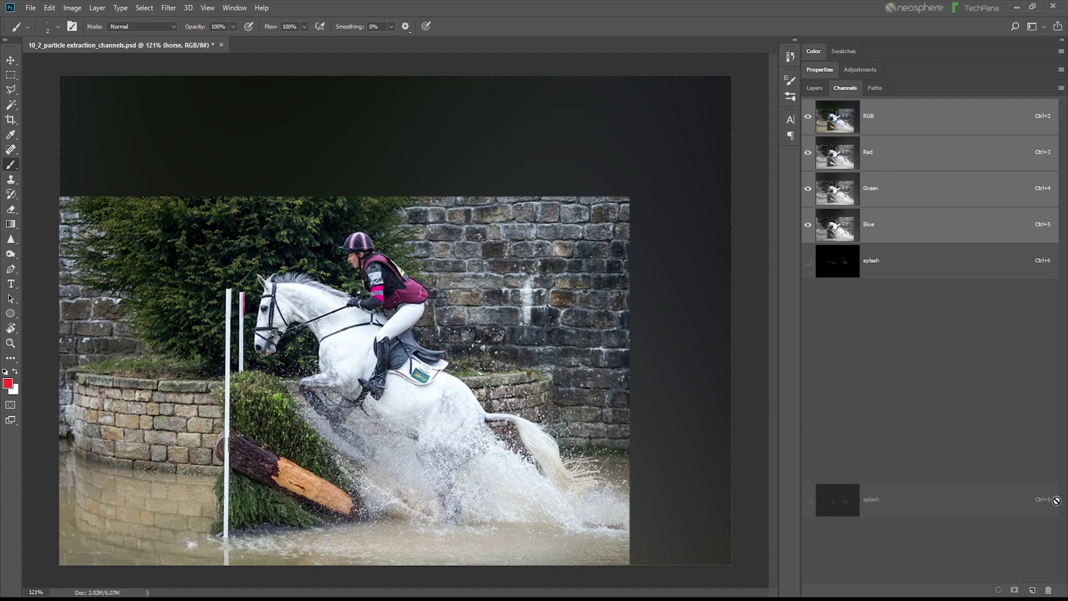
left_click_drag(914, 271, 1049, 589)
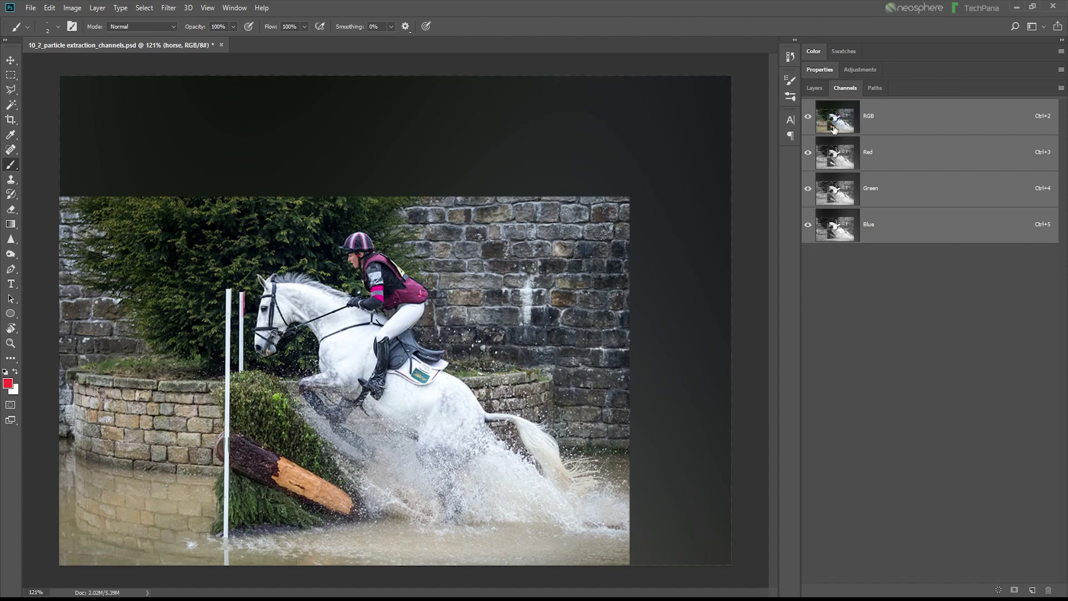
left_click(815, 88)
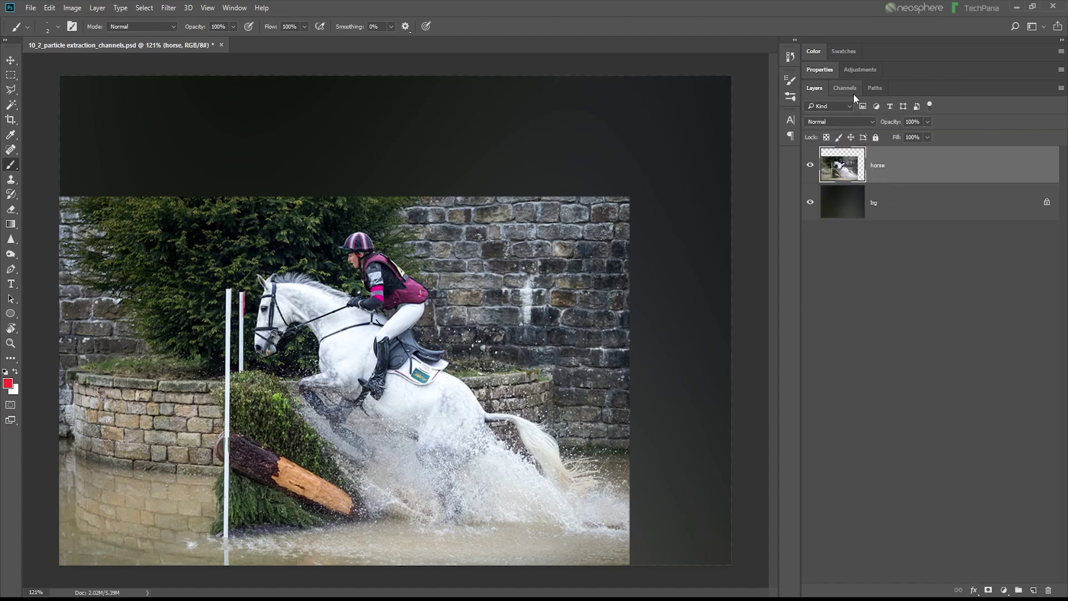
left_click(851, 89)
key("ctrl+1")
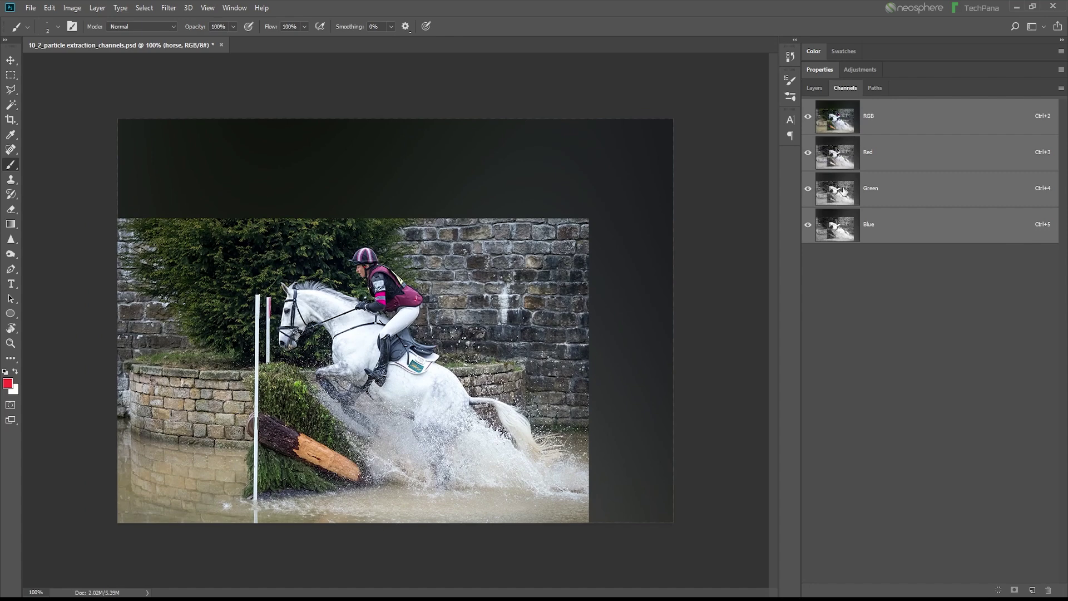
left_click(813, 89)
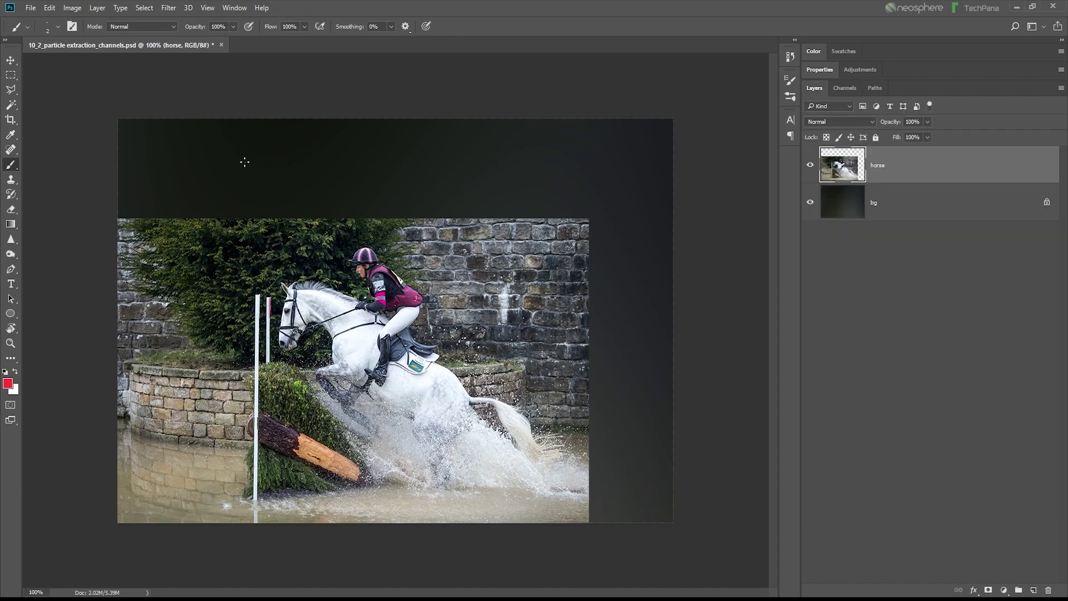
left_click(844, 90)
left_click(813, 90)
Step: Toggle the bg layer off and on, checking the channels in between
left_click(815, 203)
left_click(816, 201)
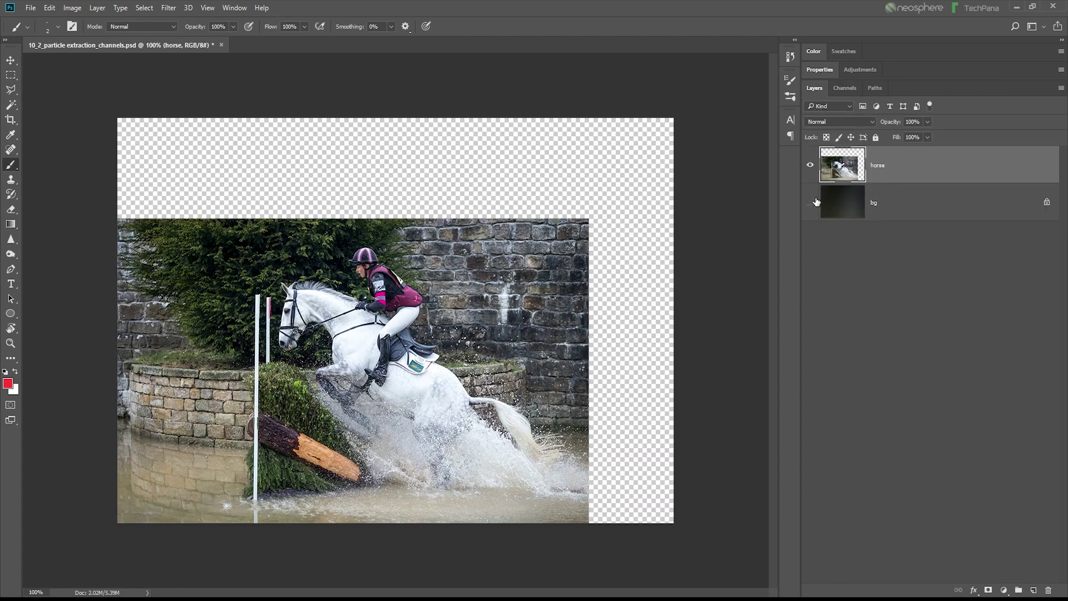
left_click(839, 88)
left_click(813, 86)
left_click(815, 204)
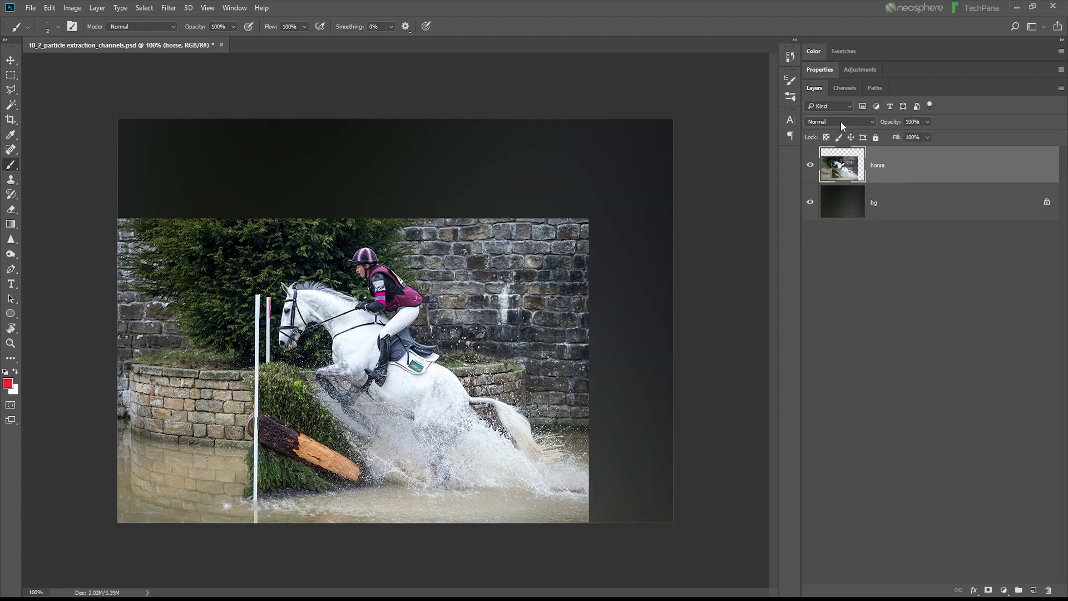
left_click(842, 85)
left_click(816, 89)
Step: Add a new layer and draw a red circle on the left with the Ellipse tool
left_click(1033, 589)
left_click(11, 313)
mouse_move(201, 205)
left_mouse_down()
mouse_move(381, 412)
mouse_move(401, 407)
left_mouse_up()
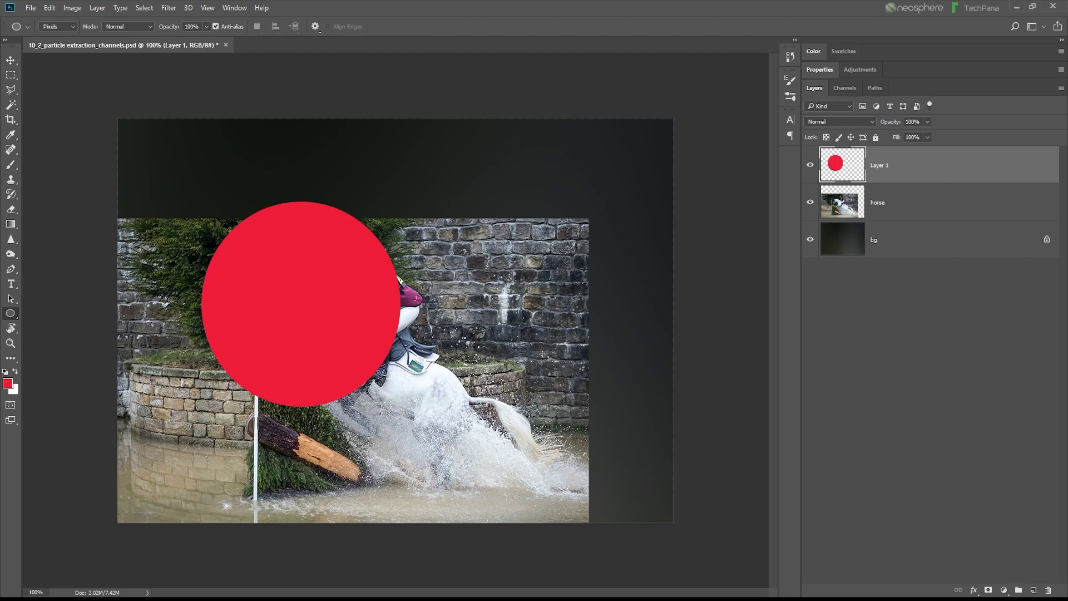
key("v")
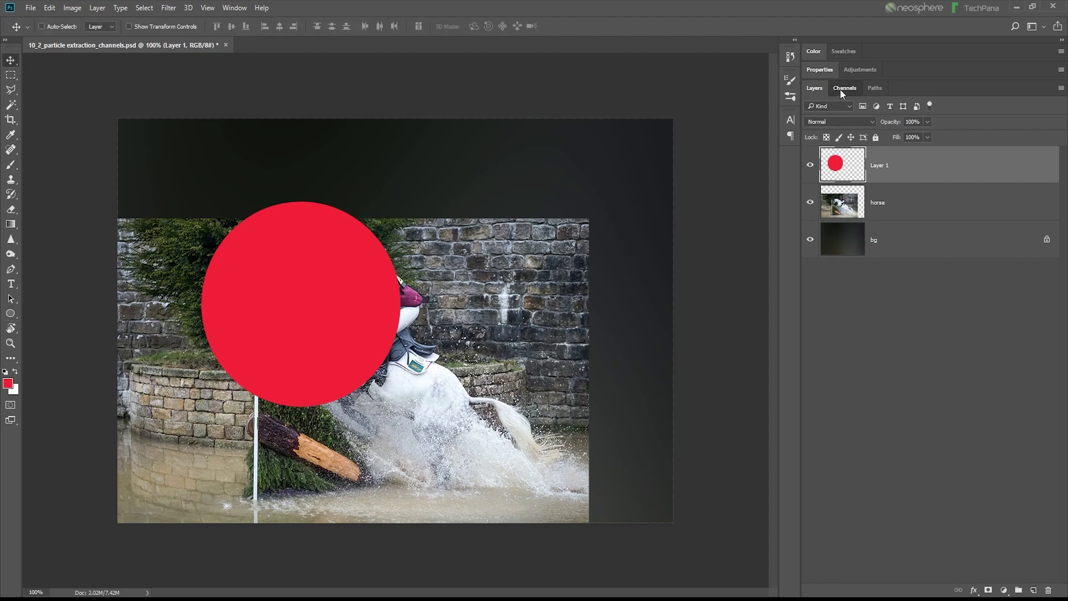
Step: Compare the Red, Green and Blue channels of the red circle image
left_click(841, 89)
left_click(884, 159)
left_click(882, 184)
left_click(883, 226)
left_click(884, 180)
left_click(884, 156)
left_click(878, 125)
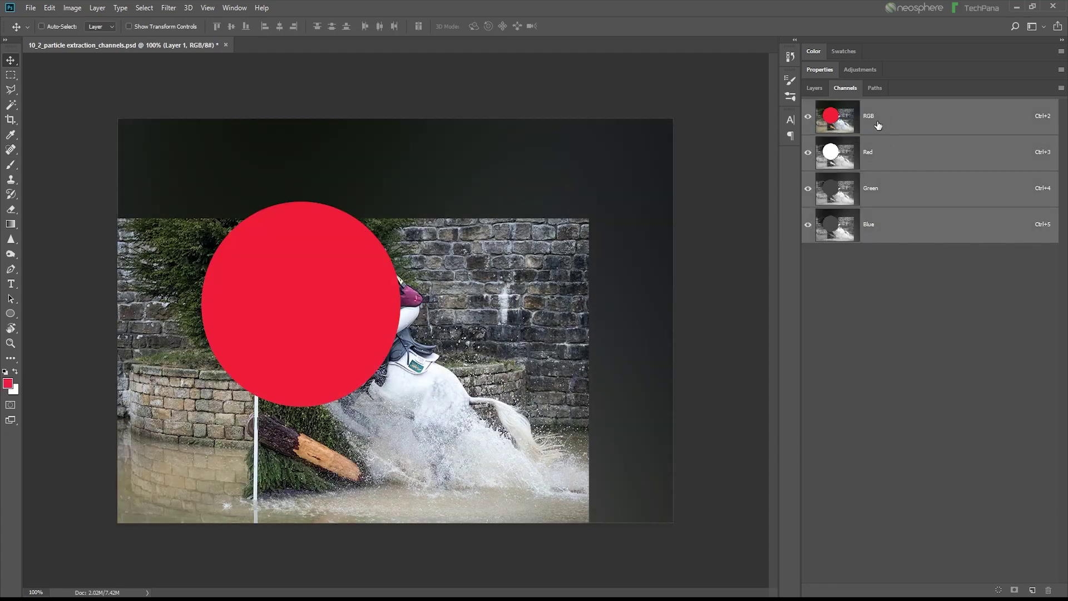
Step: Hide the horse layer and show the dark bg behind the red circle on Layer 1
left_click(814, 88)
left_click_drag(810, 203, 810, 268)
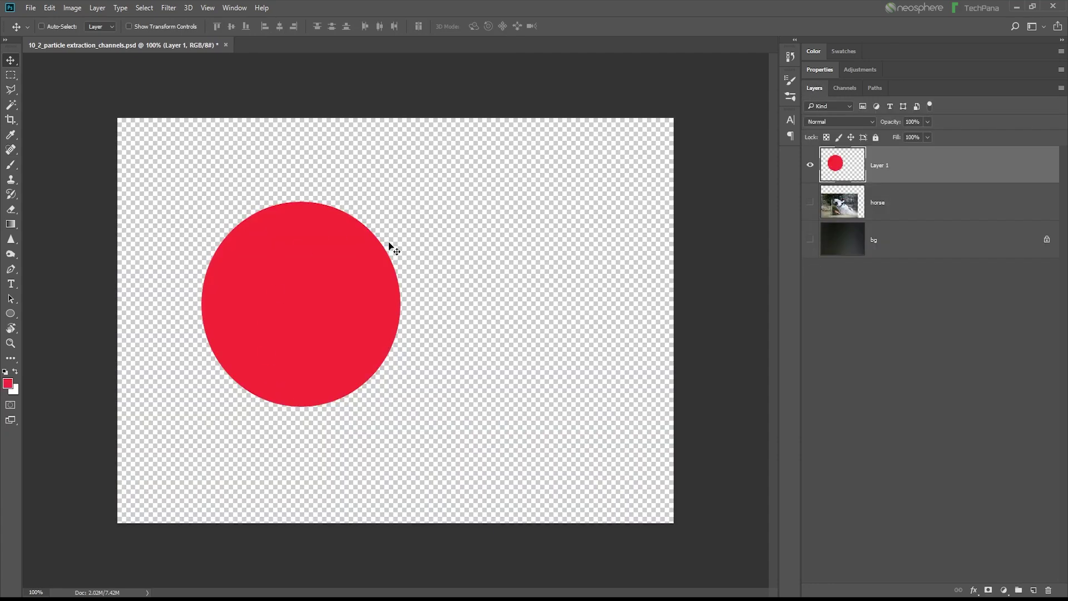
left_click(851, 88)
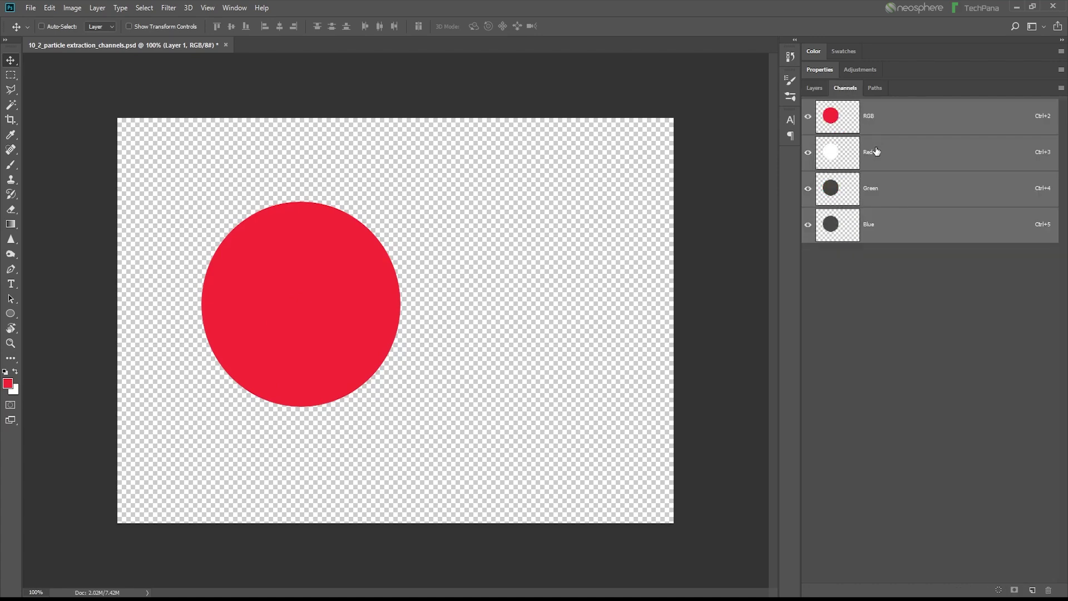
left_click(814, 88)
left_click(903, 209)
left_click(905, 179)
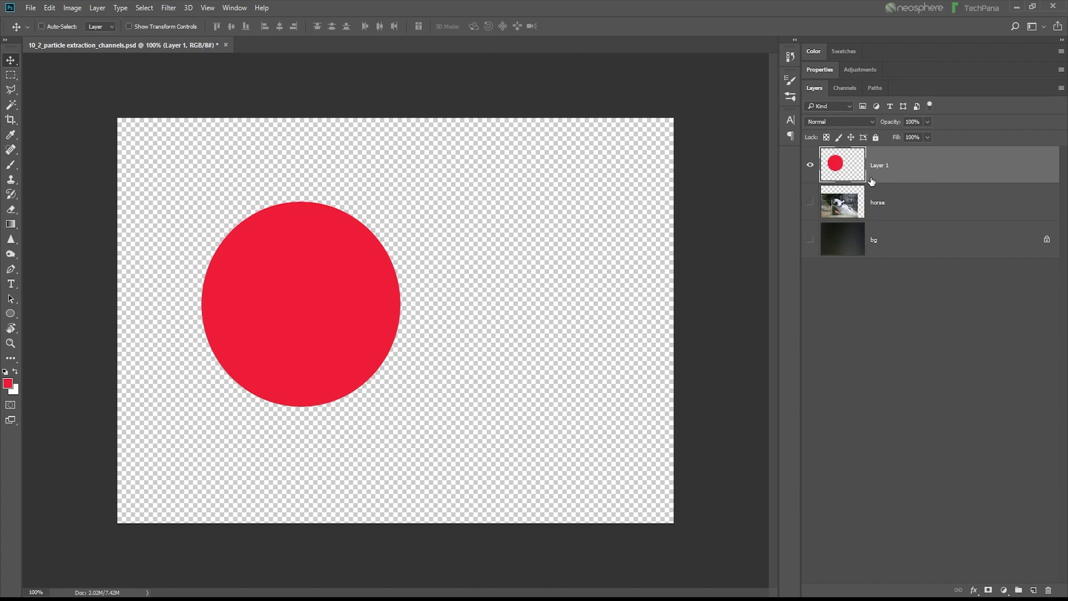
left_click(809, 239)
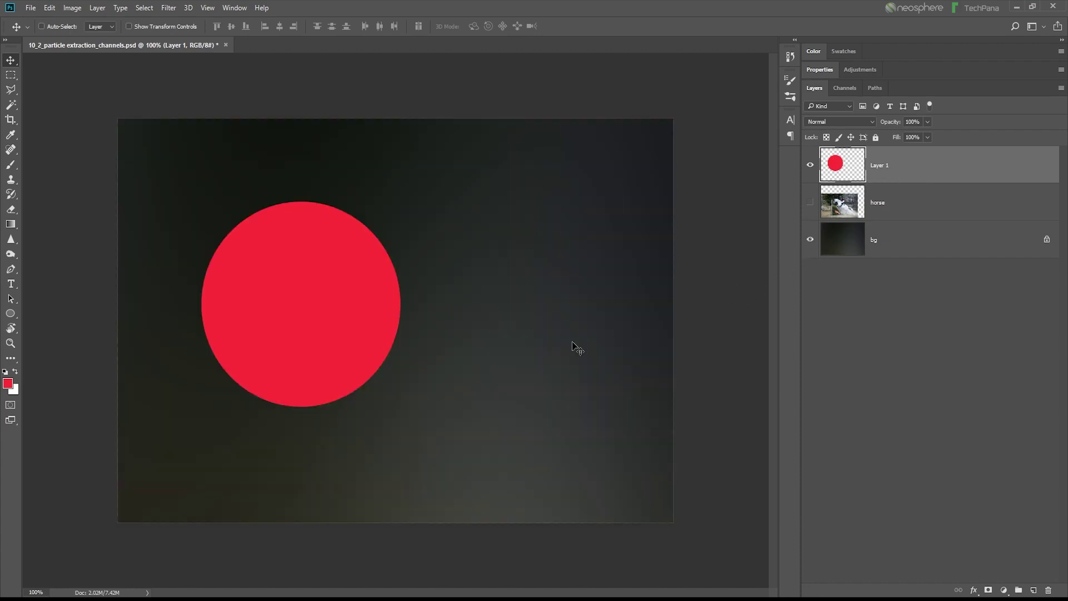
Step: Move the red circle to the centre and compare its Red, Green and Blue channels
left_click_drag(331, 319, 411, 336)
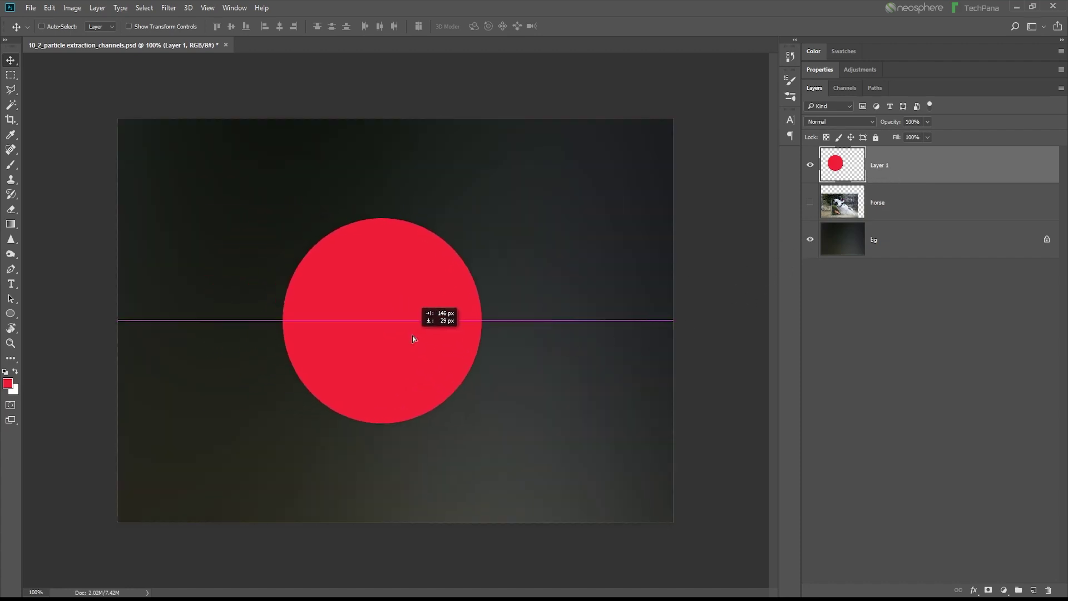
left_click(844, 88)
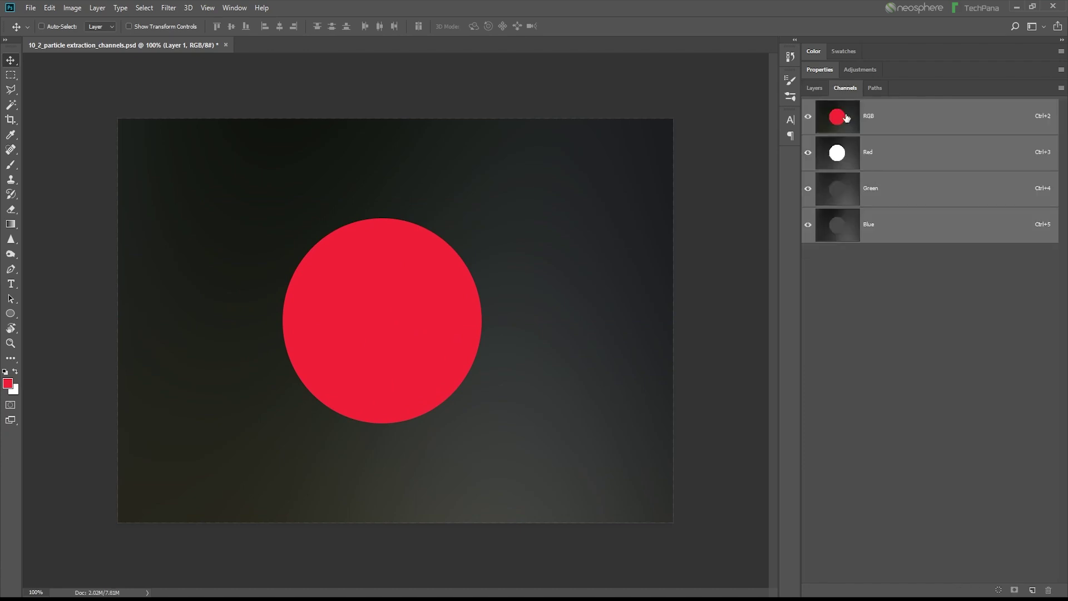
left_click(882, 153)
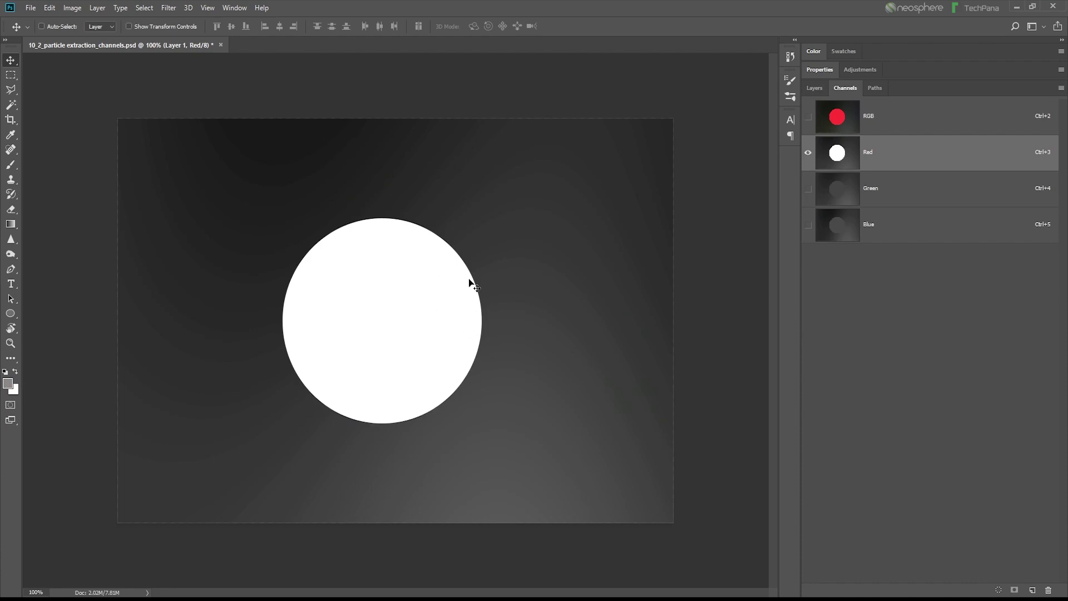
left_click(908, 201)
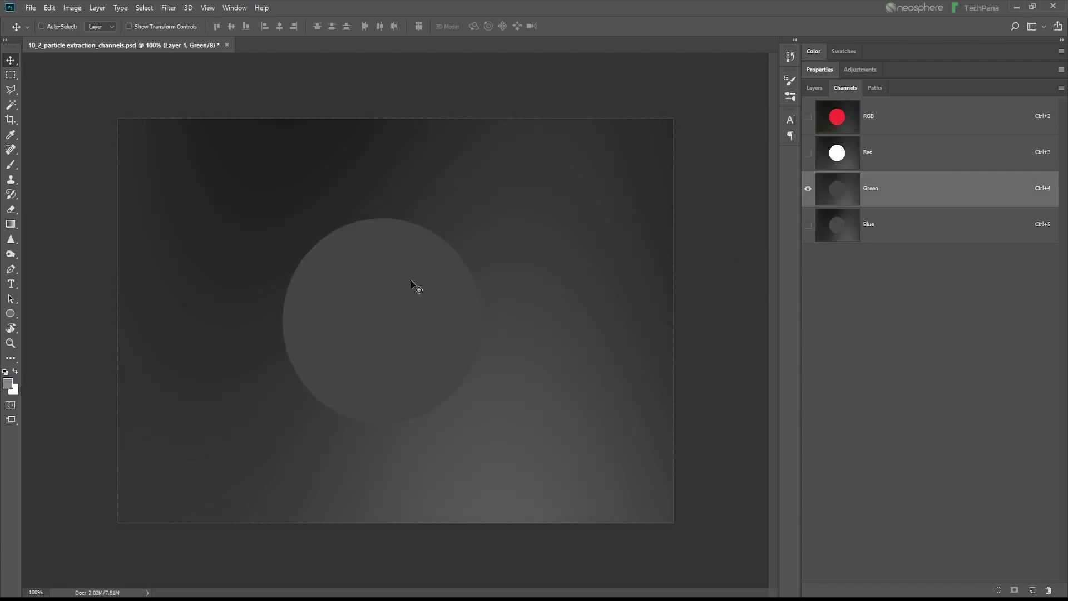
left_click(895, 228)
left_click(895, 203)
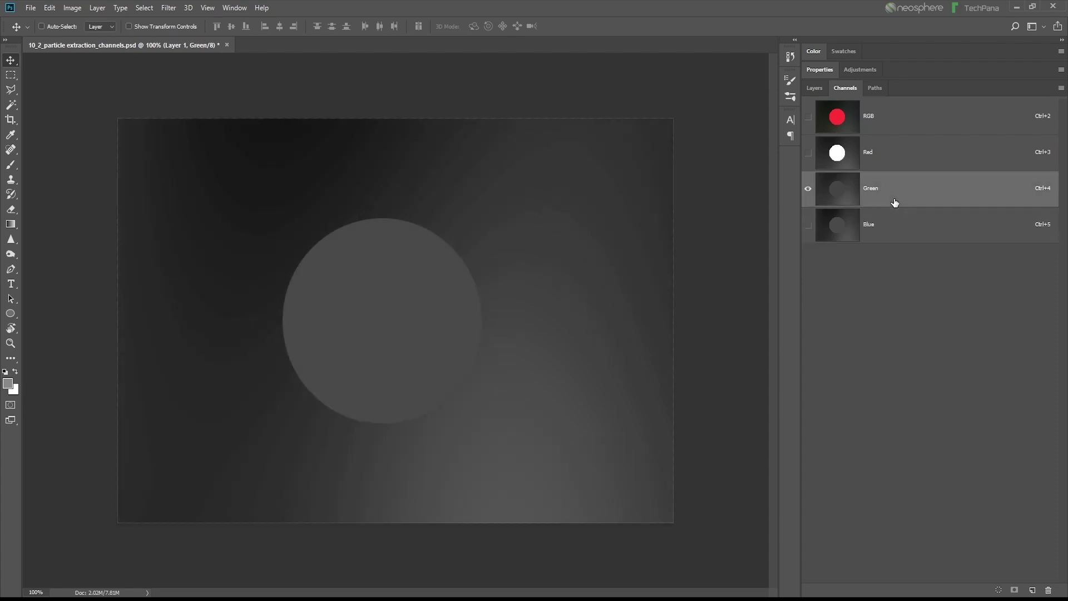
left_click(894, 221)
left_click(894, 192)
left_click(894, 230)
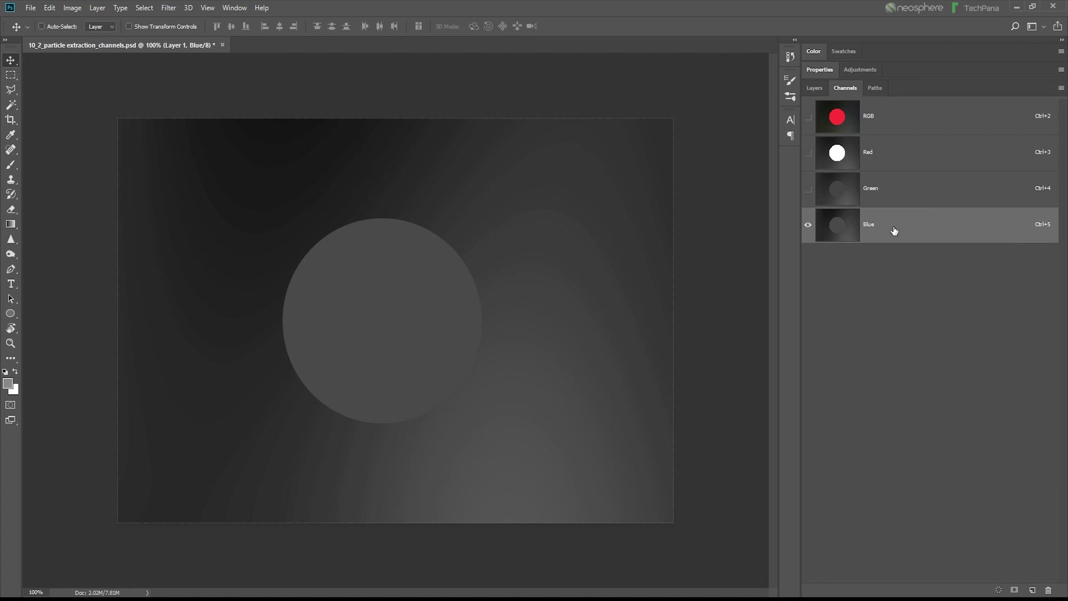
left_click(878, 125)
Step: Load the red circle as a selection by Ctrl-clicking the Layer 1 thumbnail
left_click(817, 89)
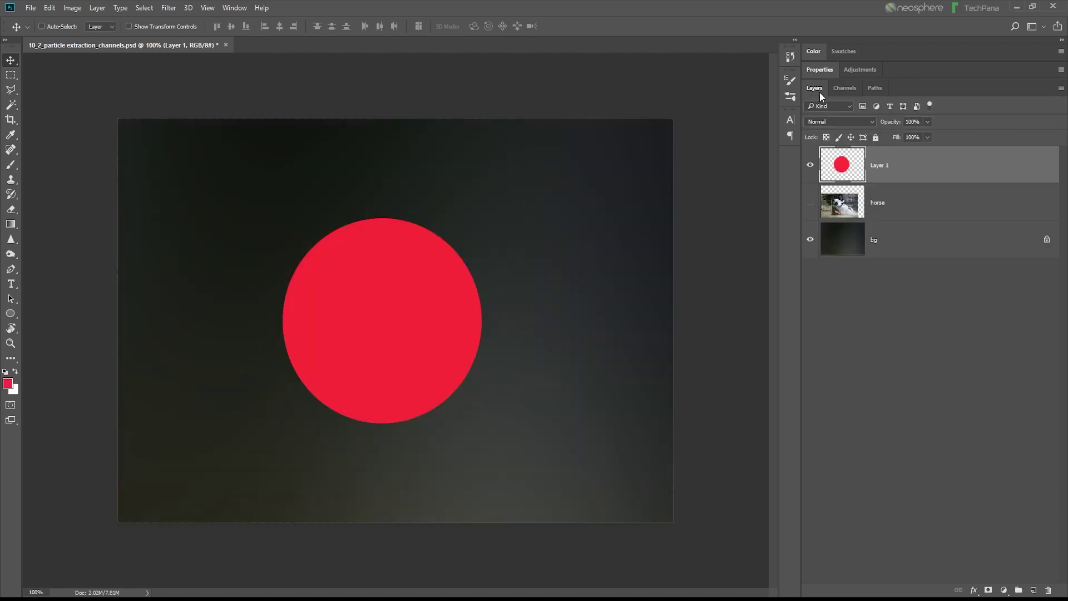
left_click(887, 192)
left_click(845, 176)
key("ctrl")
left_click(849, 173, "ctrl")
left_click(143, 8)
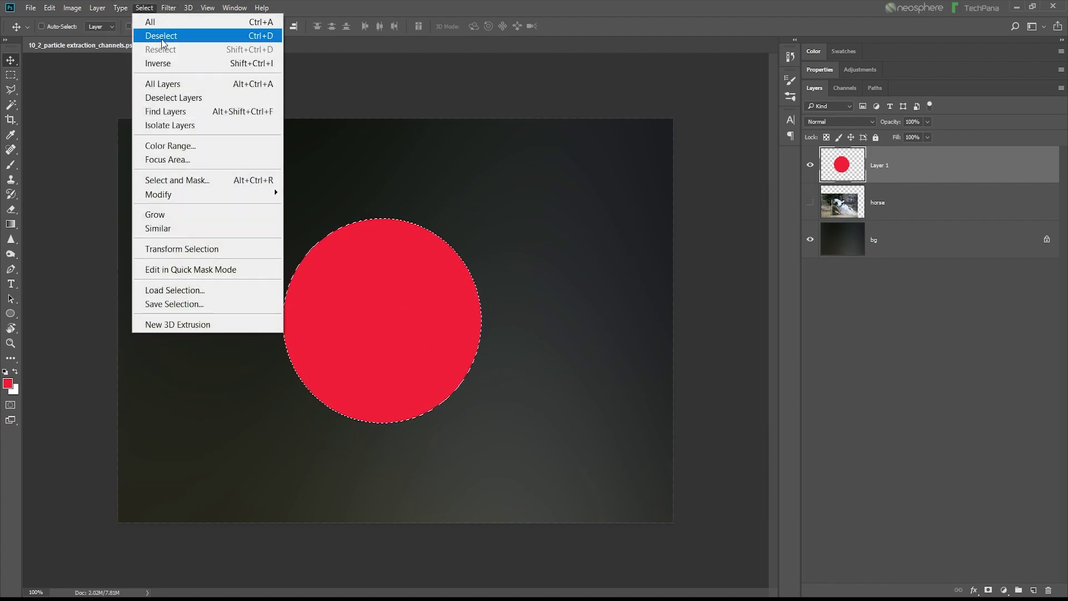
Step: Show only the horse photo layer, hiding the circle and bg layers, and clear the selection
left_click(164, 35)
left_click(810, 165)
left_click(809, 201)
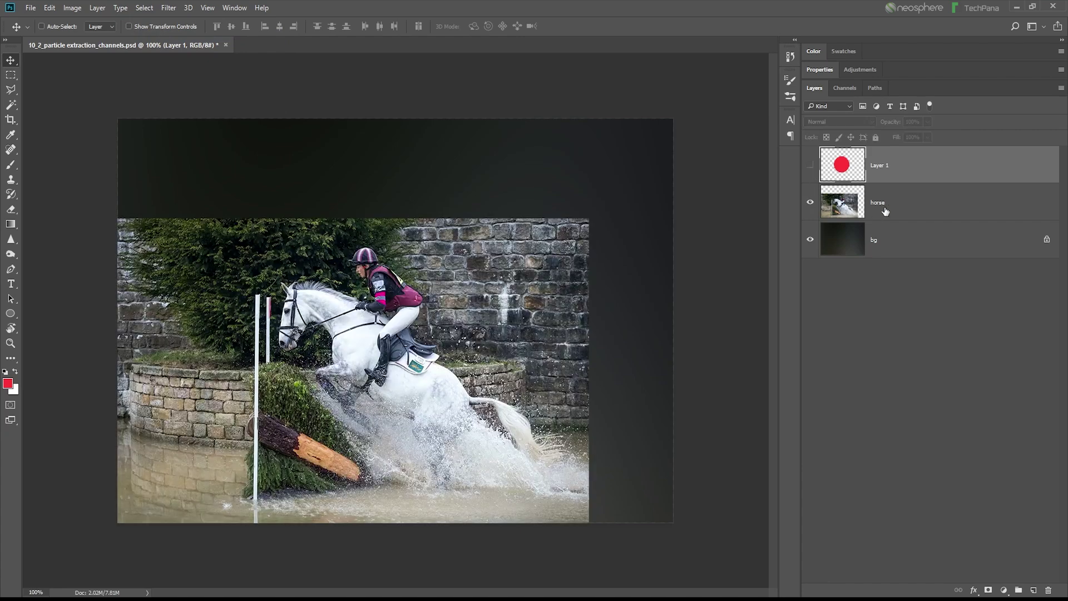
left_click(881, 204)
left_click(842, 207, "ctrl")
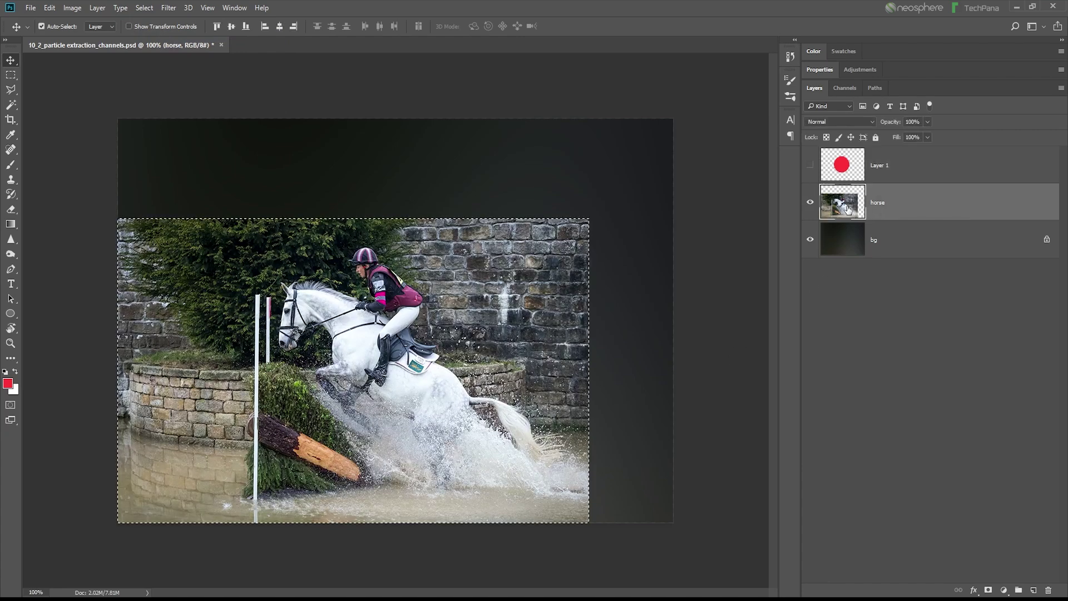
left_click(809, 242)
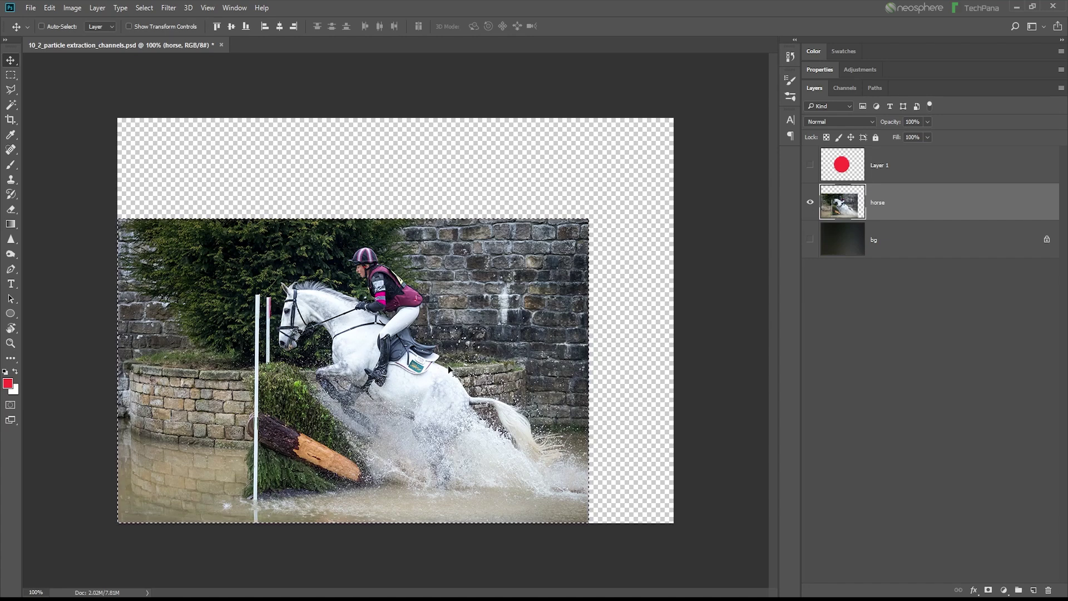
left_click(145, 8)
left_click(161, 36)
Step: Compare the Red, Green and Blue channels, then load the RGB brightness as a selection
left_click(844, 88)
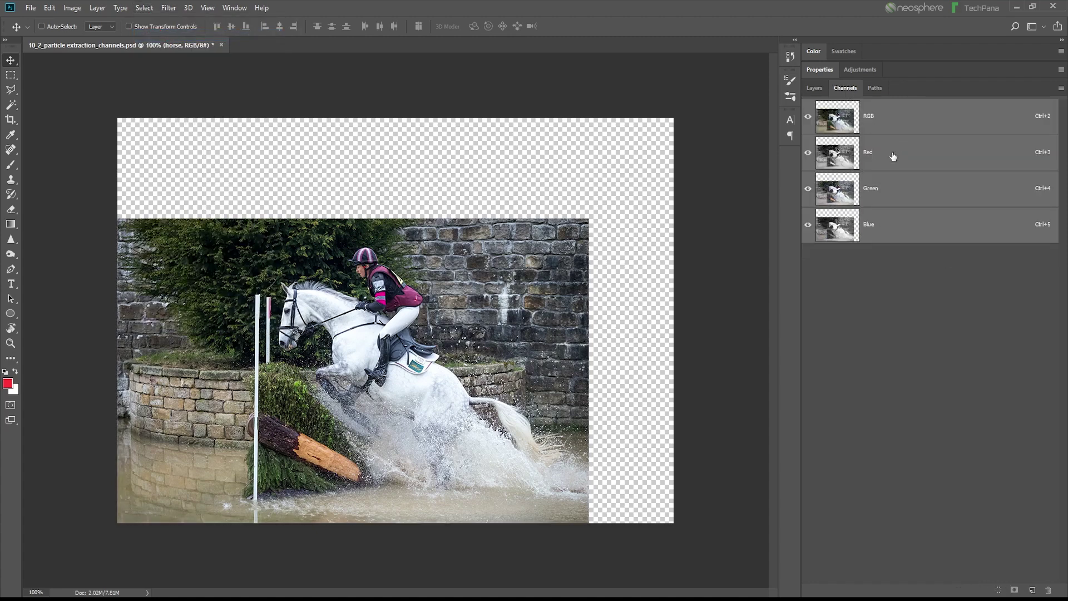
left_click(892, 156)
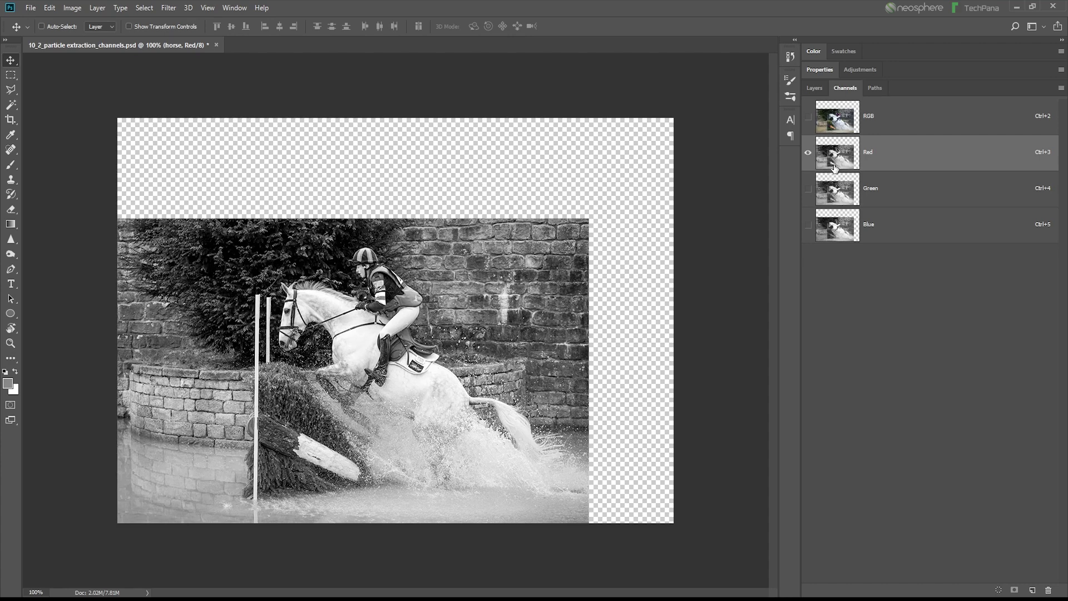
left_click(844, 115)
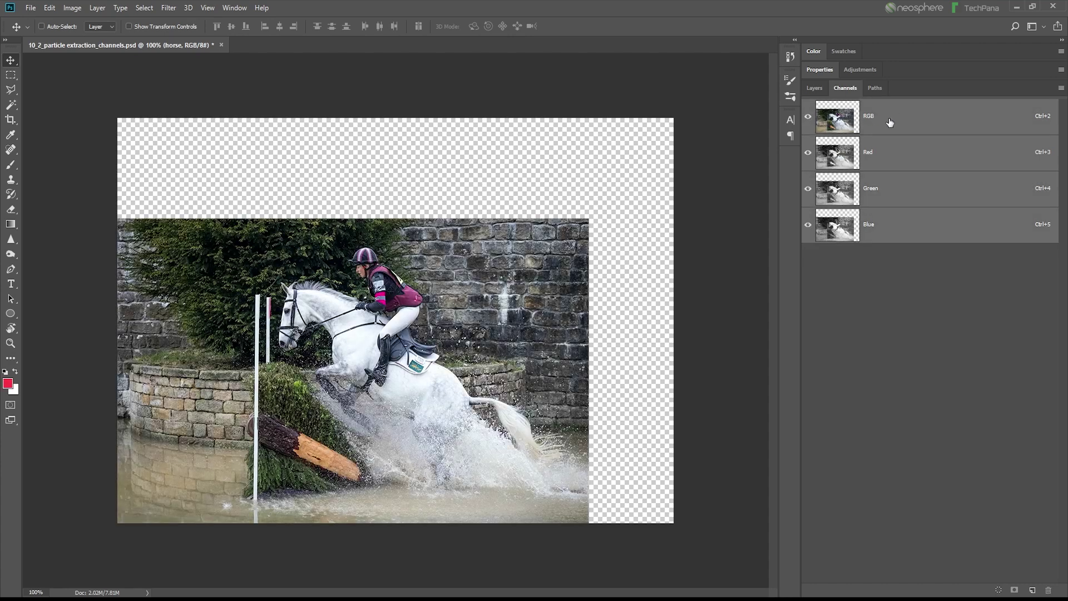
left_click(880, 167)
left_click(879, 190)
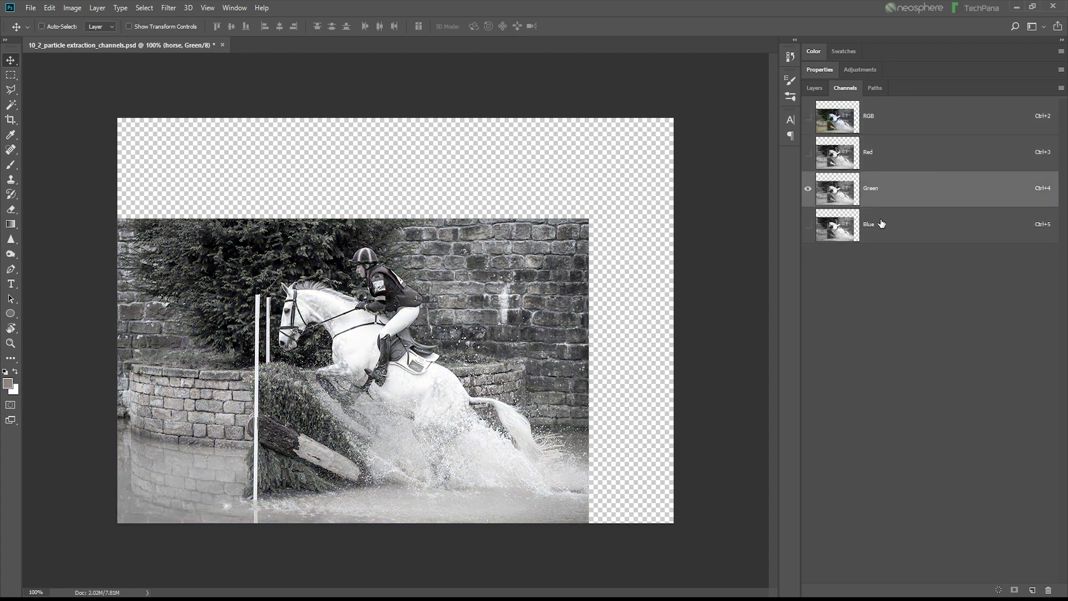
left_click(881, 224)
left_click(877, 130)
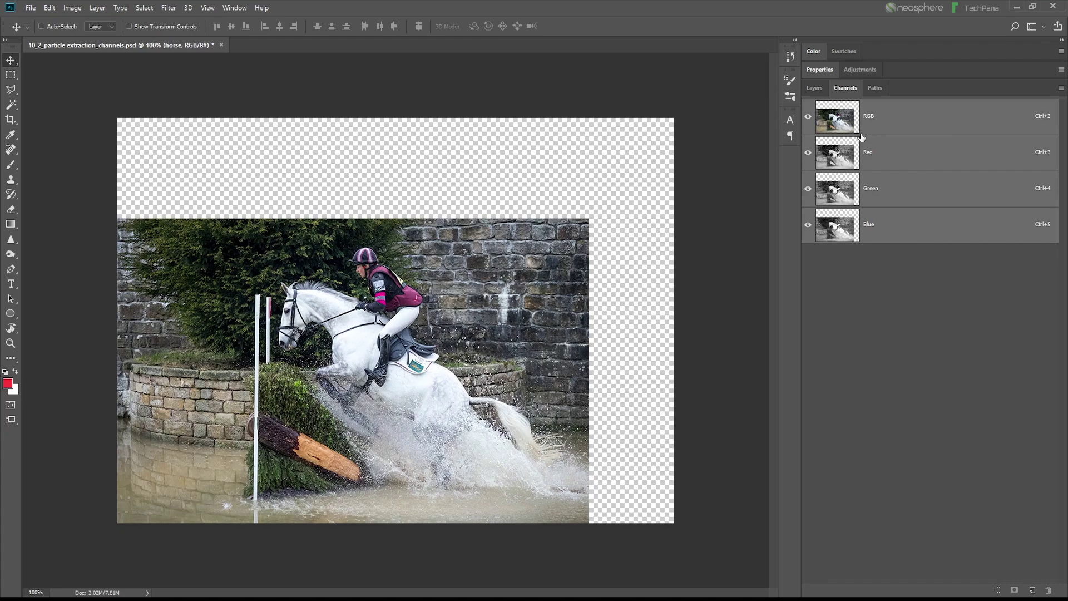
left_click(841, 127, "ctrl")
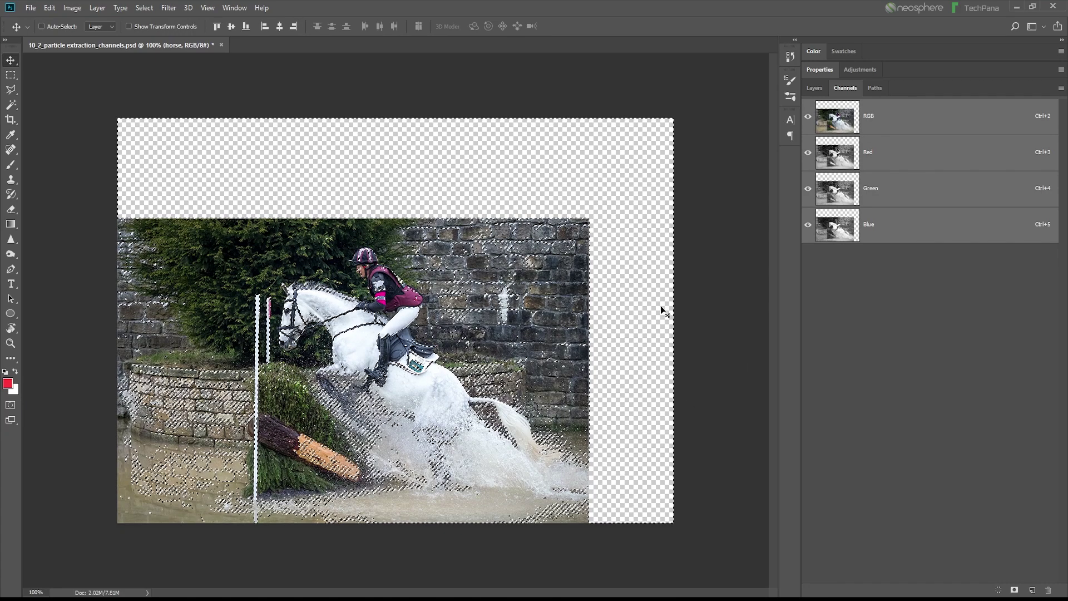
Step: Clear the brightness selection while flipping between the Red, Green and Blue channels
left_click(867, 153)
left_click(873, 185)
left_click(870, 156)
left_click(872, 186)
left_click(876, 223)
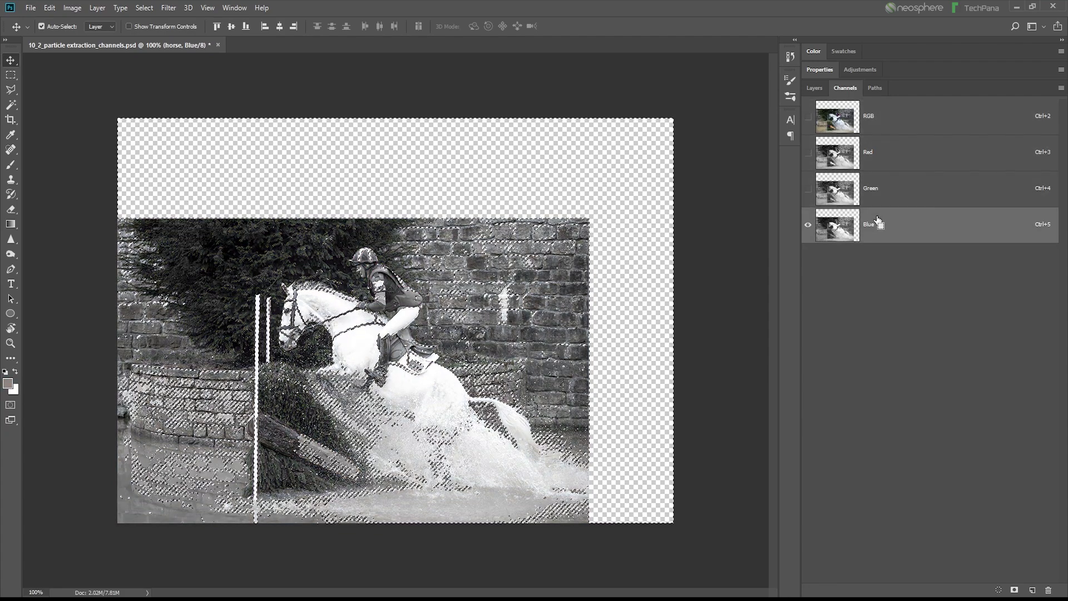
key("ctrl+d")
left_click(887, 167)
left_click(887, 188)
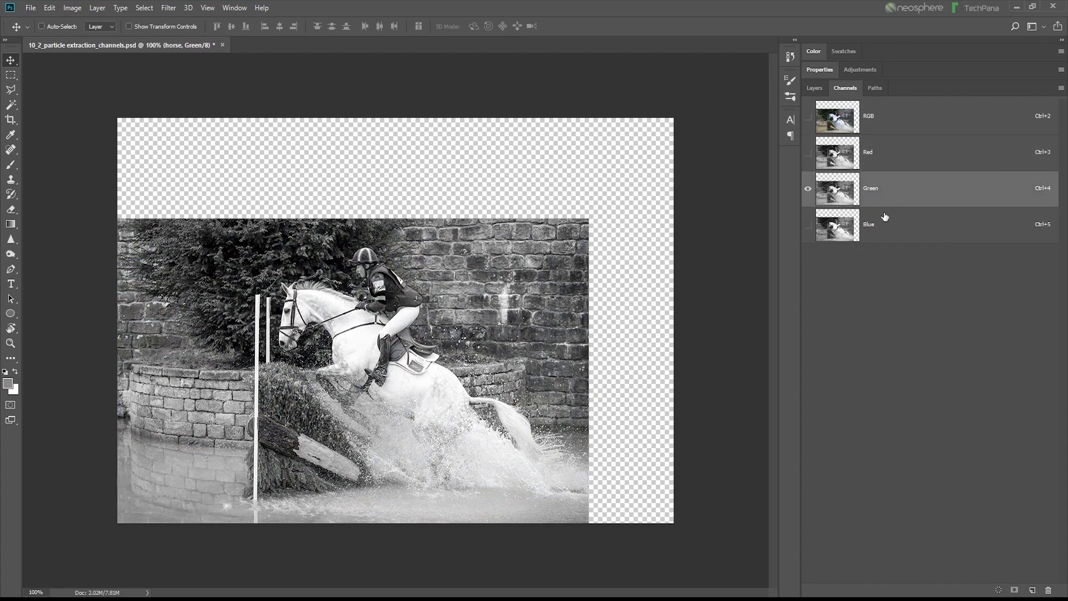
left_click(884, 220)
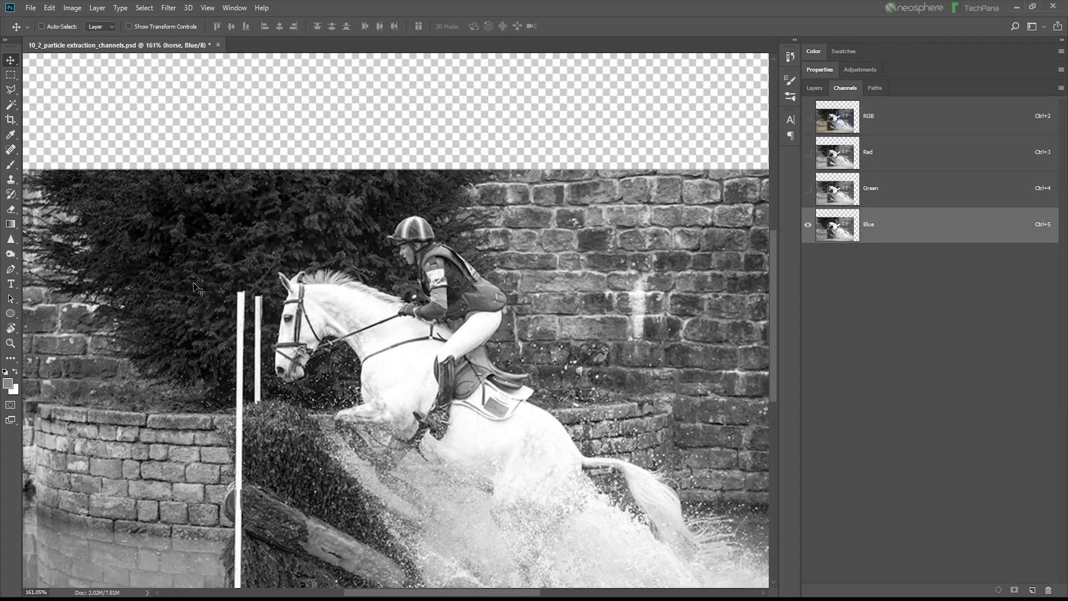
Step: Zoom in on the trees by the horse's head and compare channels, ending on Green
mouse_move(200, 289)
left_mouse_down()
mouse_move(228, 229)
mouse_move(528, 288)
left_mouse_up()
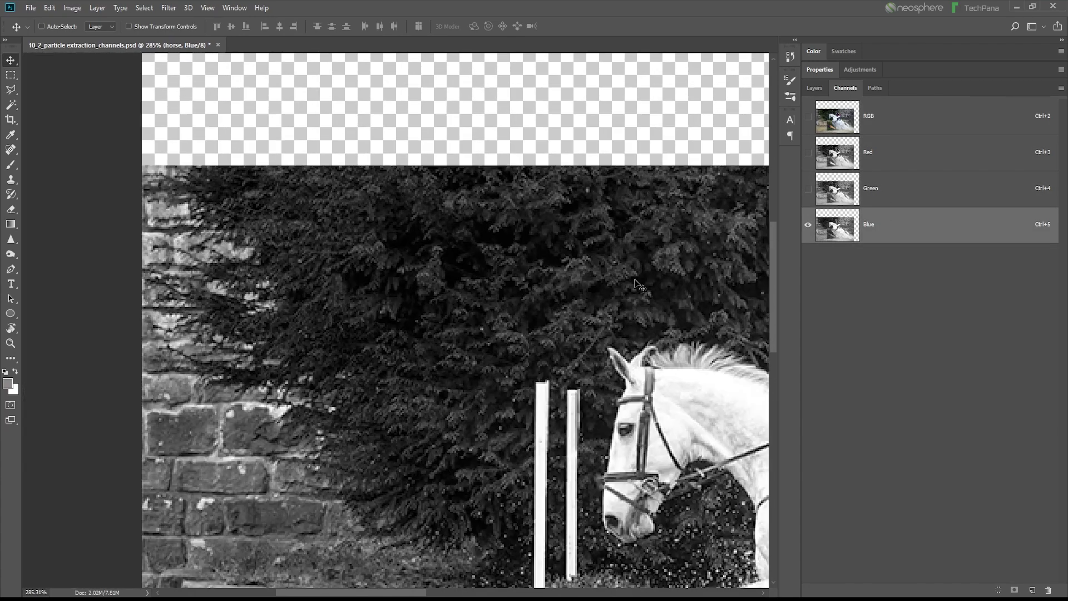
left_click(880, 164)
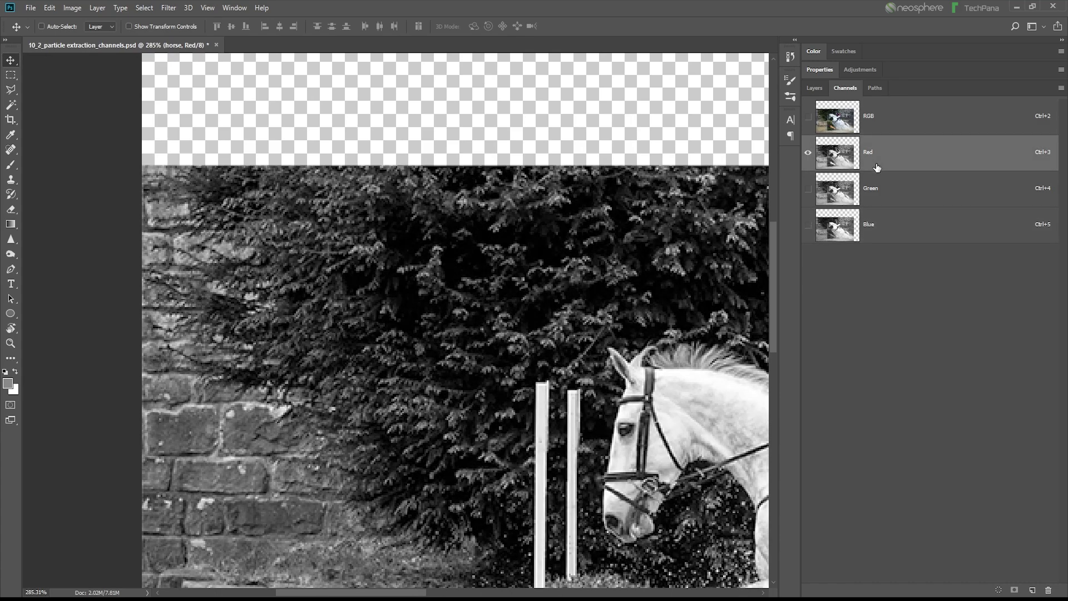
left_click(877, 193)
left_click(872, 228)
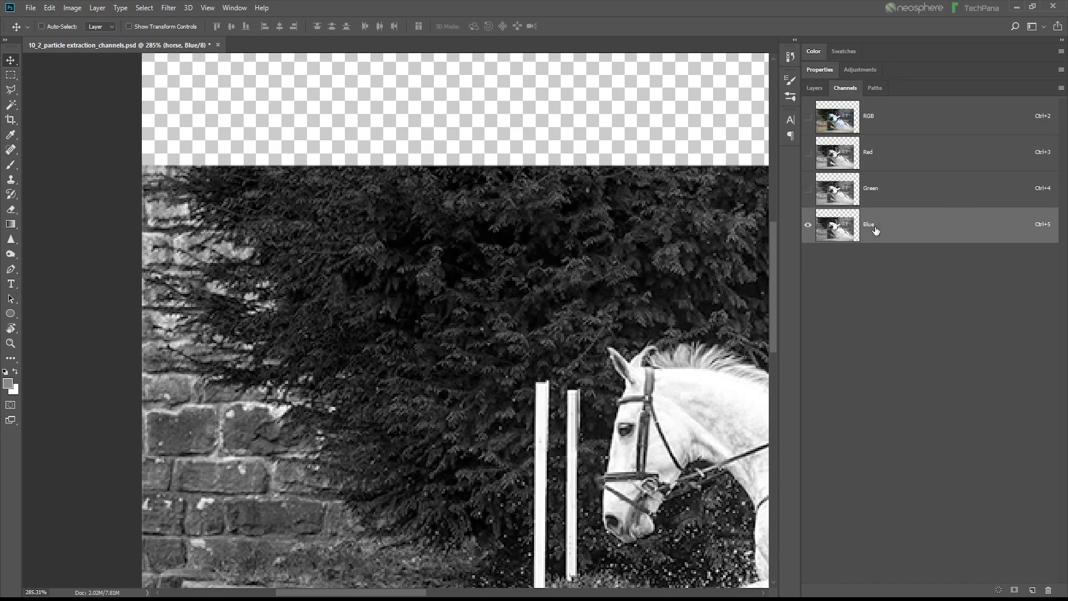
left_click(877, 194)
left_click(883, 163)
left_click(883, 193)
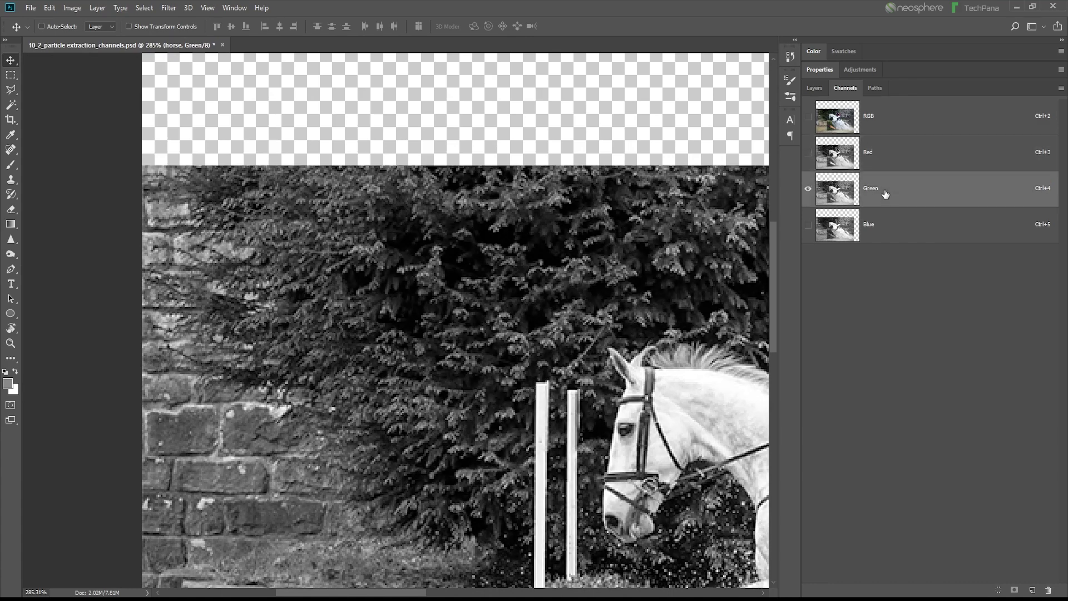
left_click(884, 222)
left_click(888, 201)
left_click(887, 227)
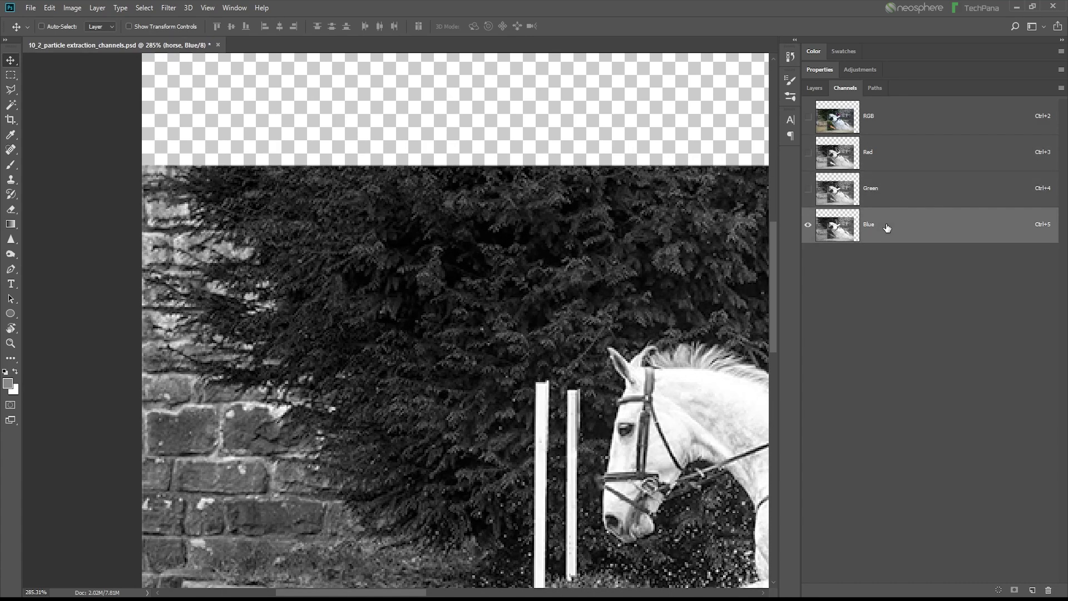
left_click(889, 201)
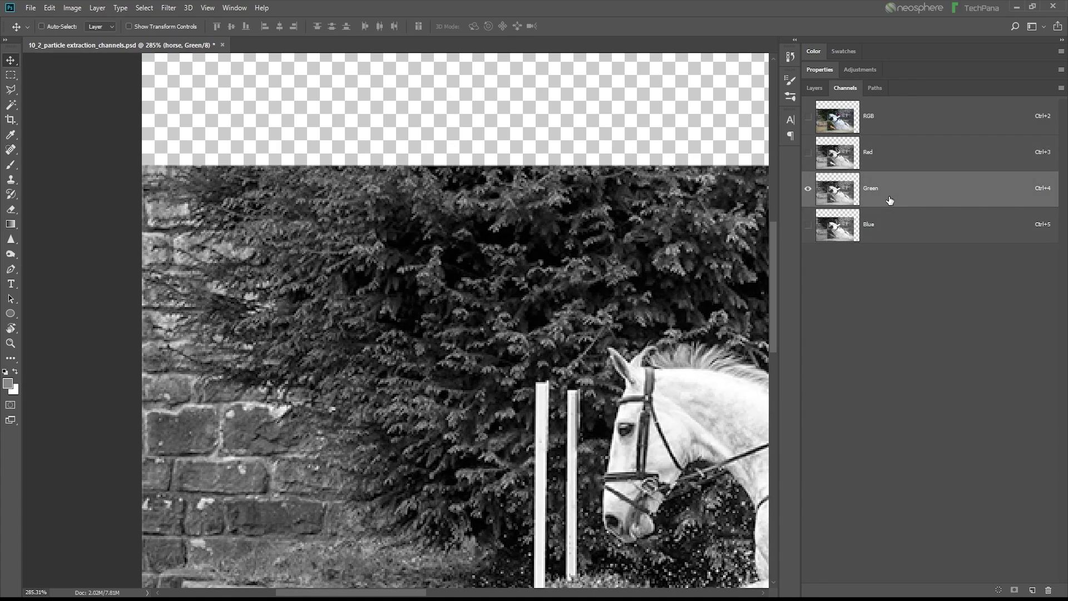
scroll(248, 236, "down", 1)
Step: Compare the Red, Green and Blue channels, repeatedly weighing Green against Blue
scroll(248, 237, "down", 2)
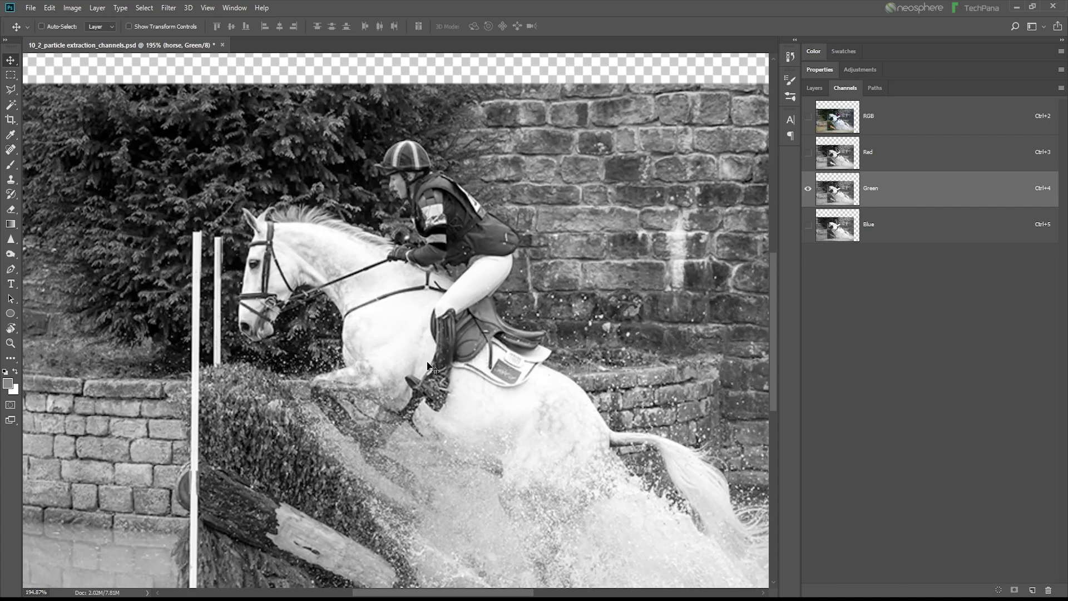
left_click(917, 153)
left_click(910, 188)
left_click(900, 221)
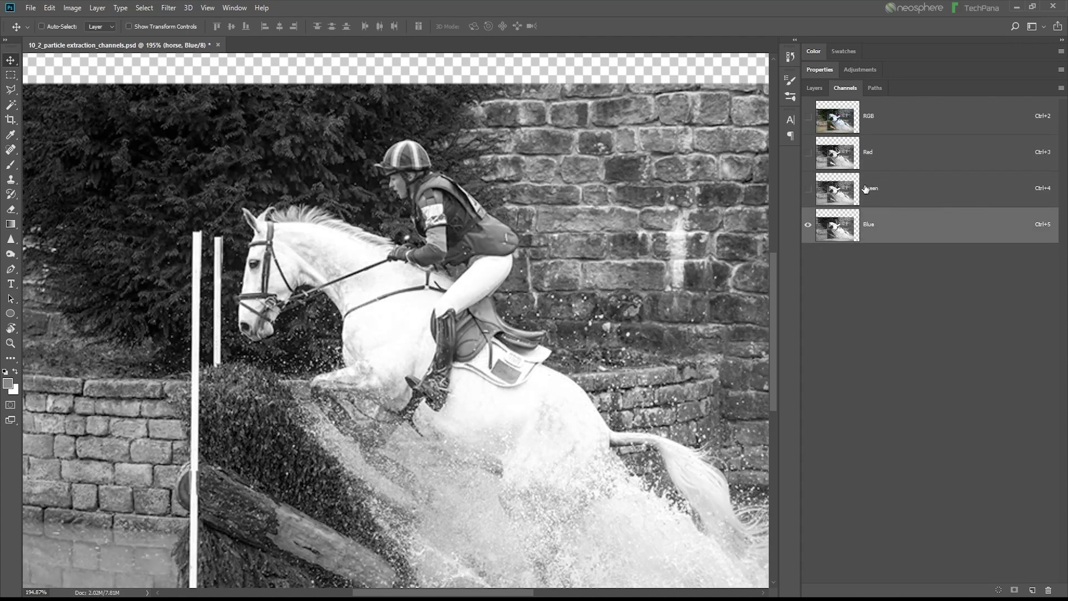
left_click(896, 193)
left_click(896, 219)
left_click(879, 198)
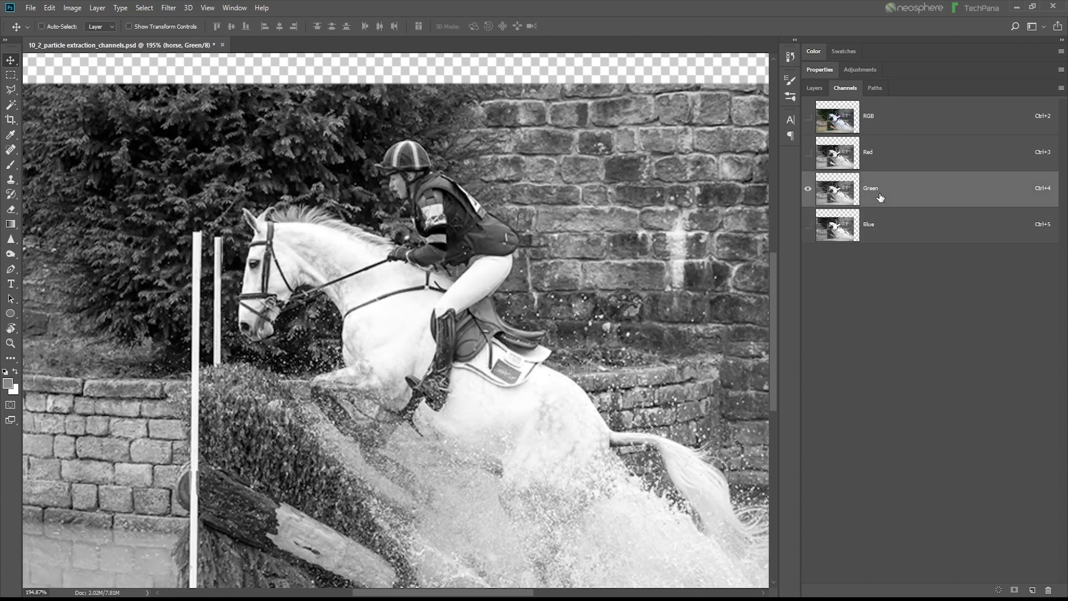
Step: Check the channels again, settle on the Red channel, and view it at 100% actual size
left_click(888, 163)
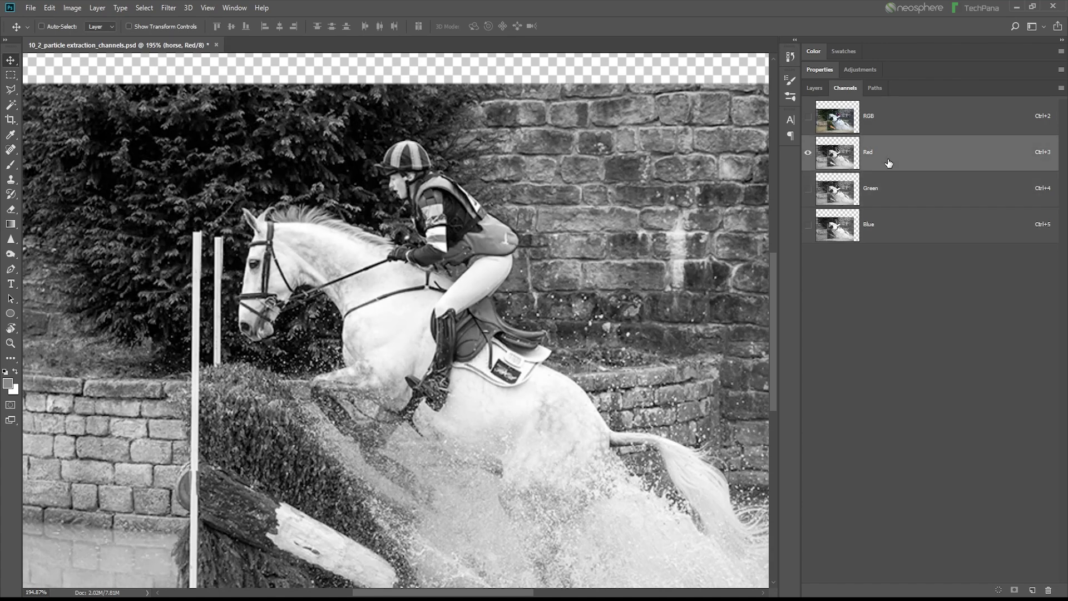
left_click(889, 195)
left_click(888, 224)
left_click(889, 199)
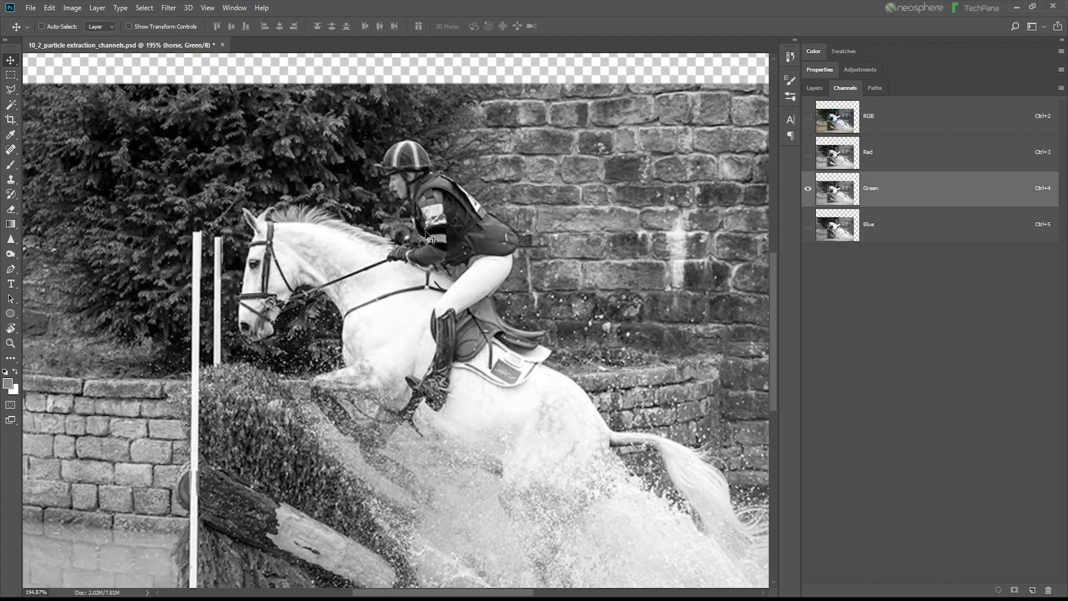
left_click(881, 232)
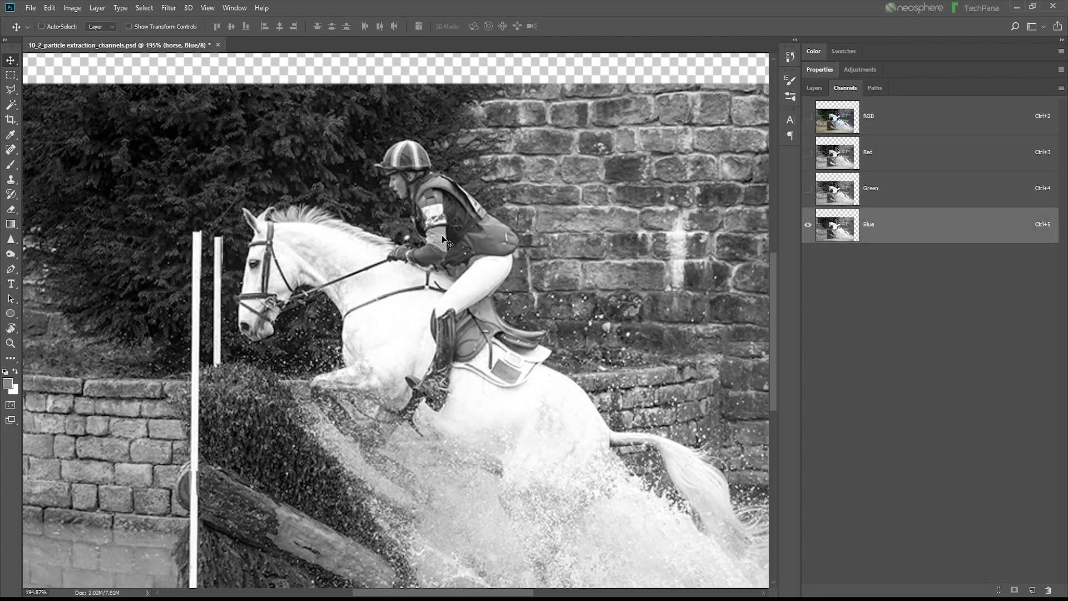
left_click(906, 162)
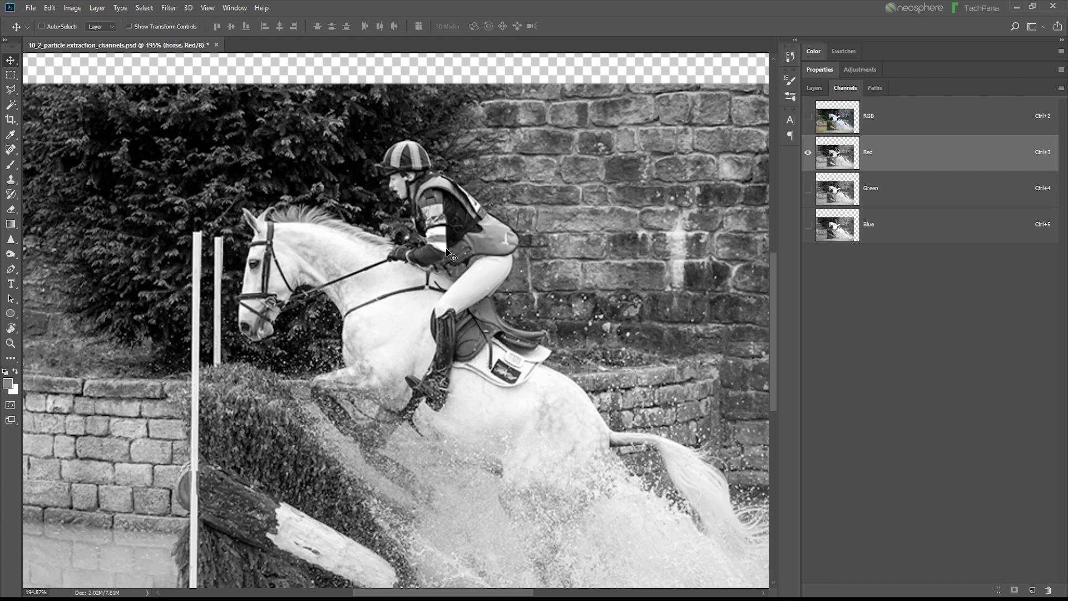
key("ctrl+1")
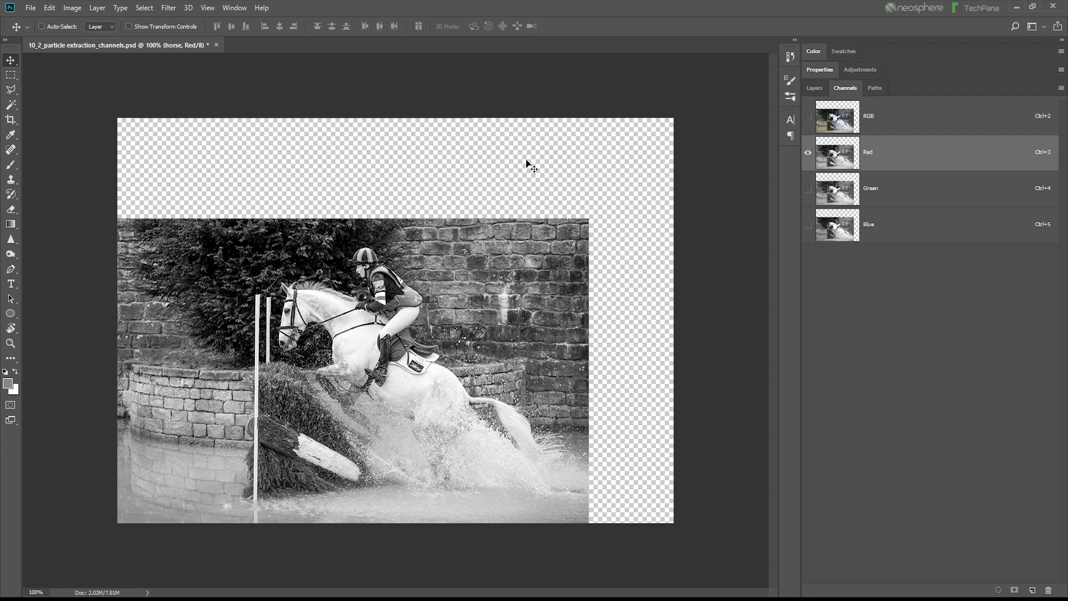
Step: Strongly brighten the Red channel with Brightness/Contrast
left_click(72, 8)
mouse_move(95, 43)
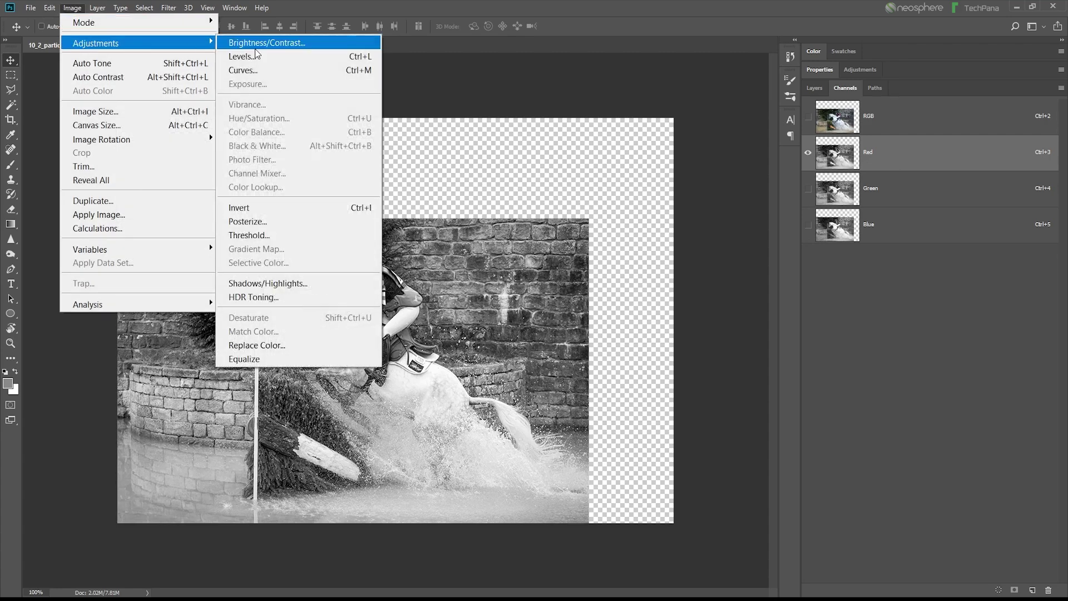
left_click(256, 48)
left_click_drag(812, 322, 859, 322)
left_click(898, 312)
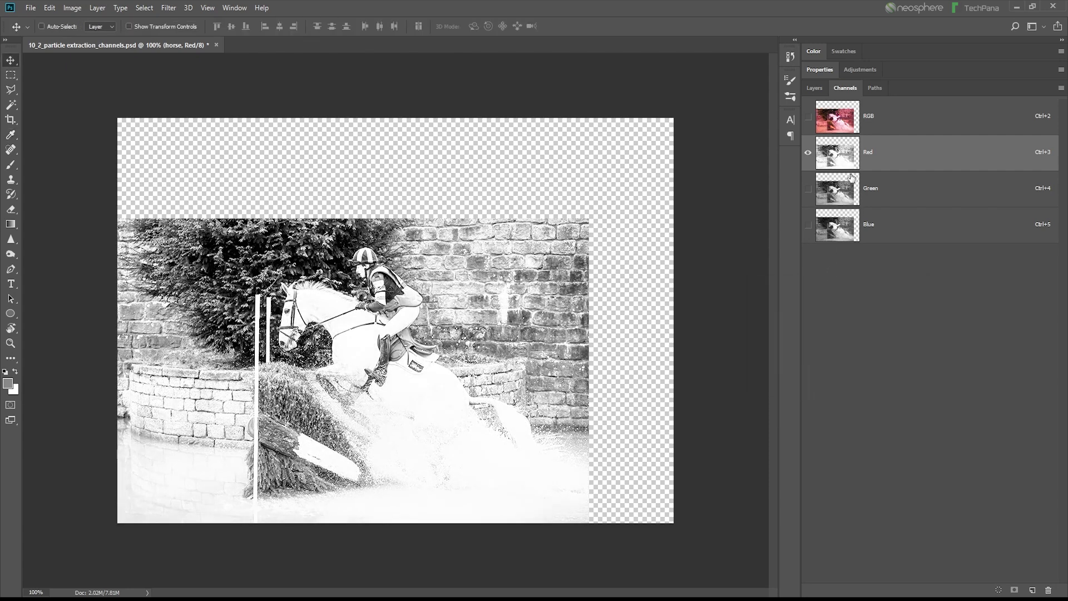
Step: Compare the Green and Blue channels, then return to the full-colour composite
left_click(869, 198)
left_click(877, 219)
left_click(878, 198)
left_click(877, 217)
left_click(877, 194)
left_click(895, 129)
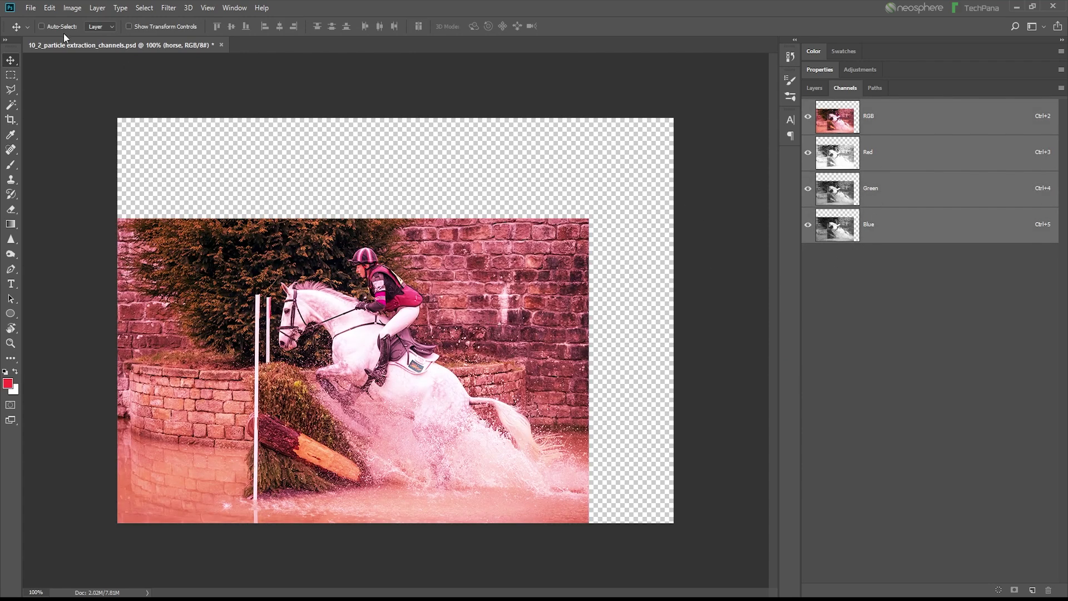
Step: Step backward to undo the Red channel brightening and show the Layers list
left_click(49, 8)
left_click(73, 45)
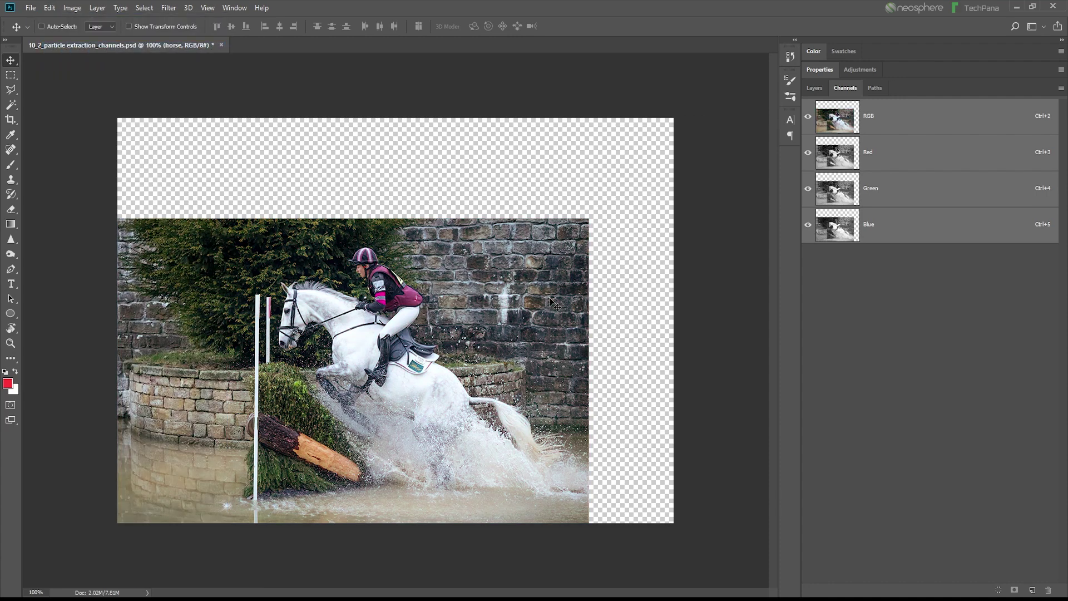
left_click(814, 87)
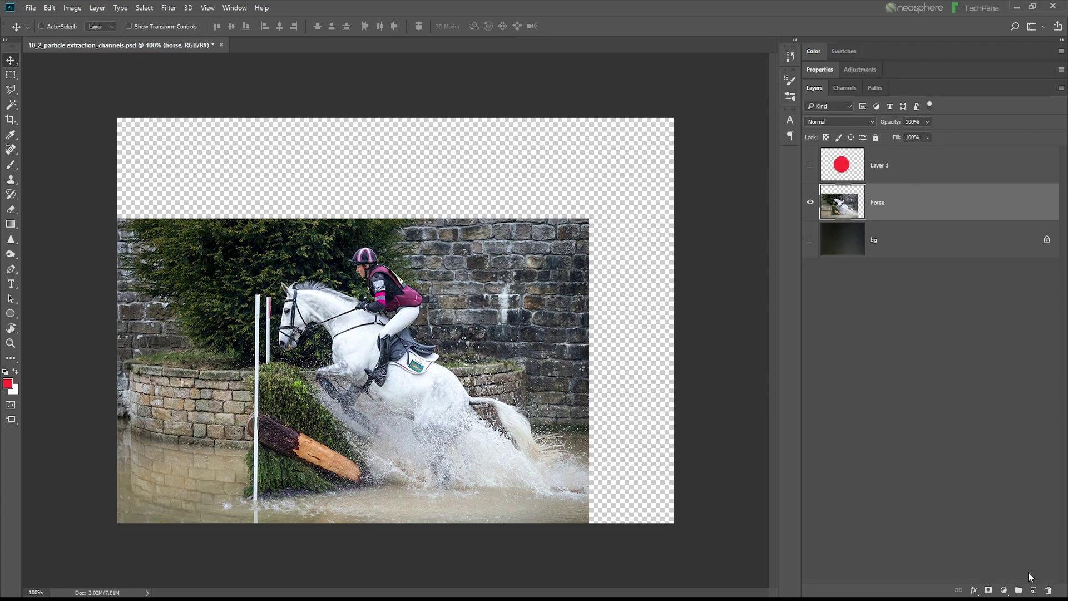
Step: Add and delete a trial Layer 2, then create a new alpha channel, Alpha 1
left_click(1032, 589)
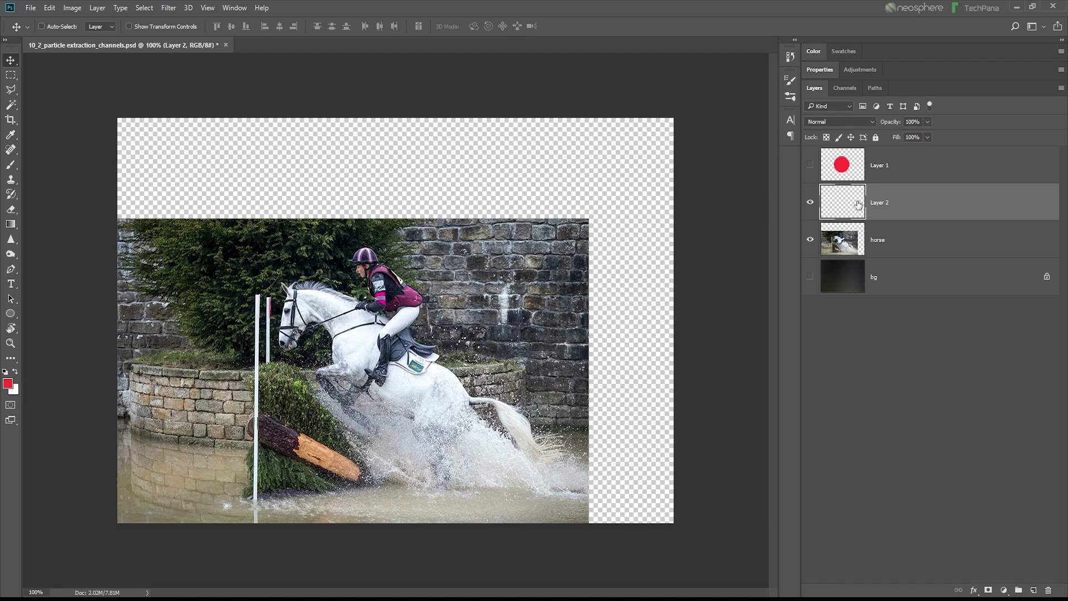
left_click_drag(859, 205, 1049, 590)
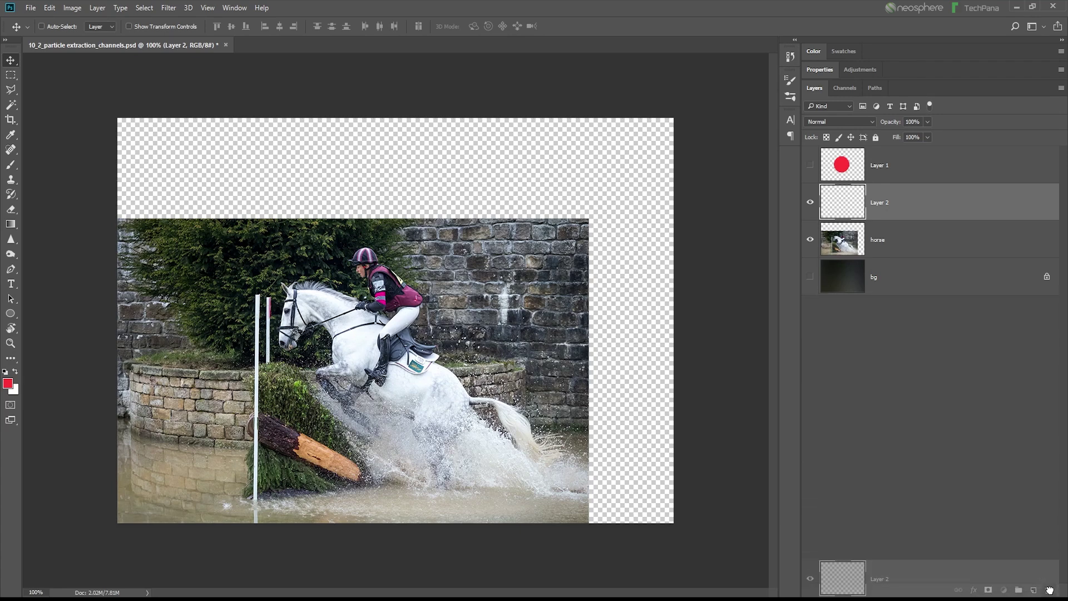
left_click(844, 88)
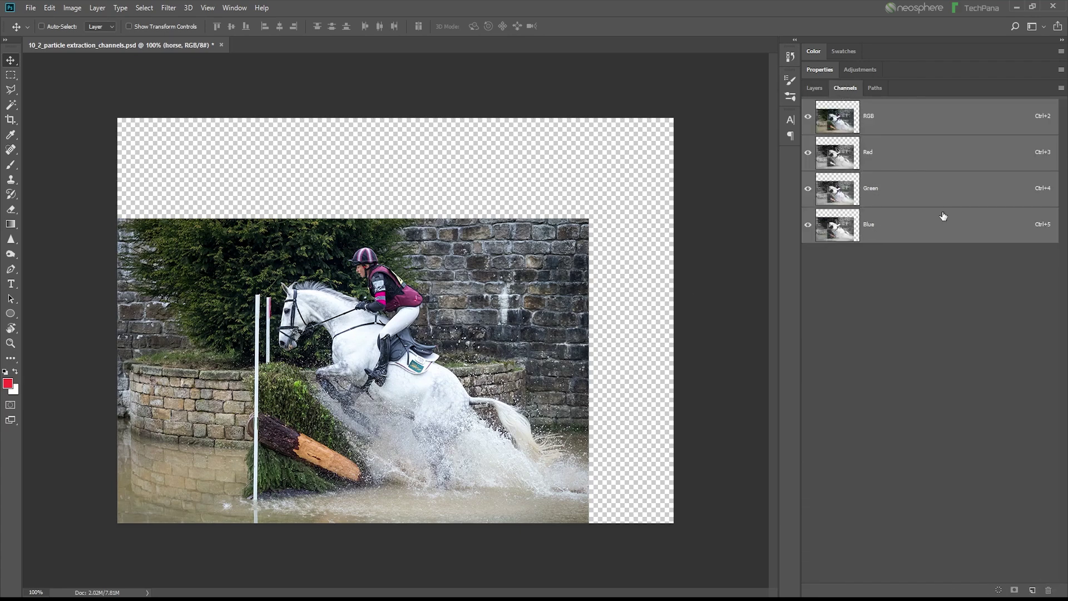
left_click(1031, 590)
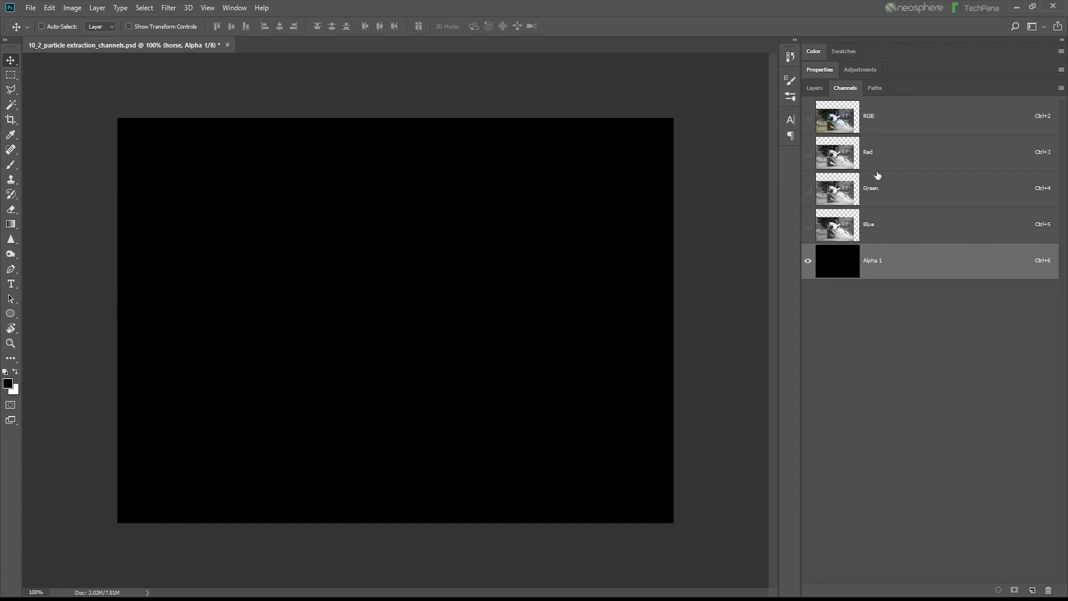
Step: Check the Red, Green and Blue channels, then view Alpha 1 alone as solid black
left_click(883, 158)
left_click(885, 195)
left_click(886, 223)
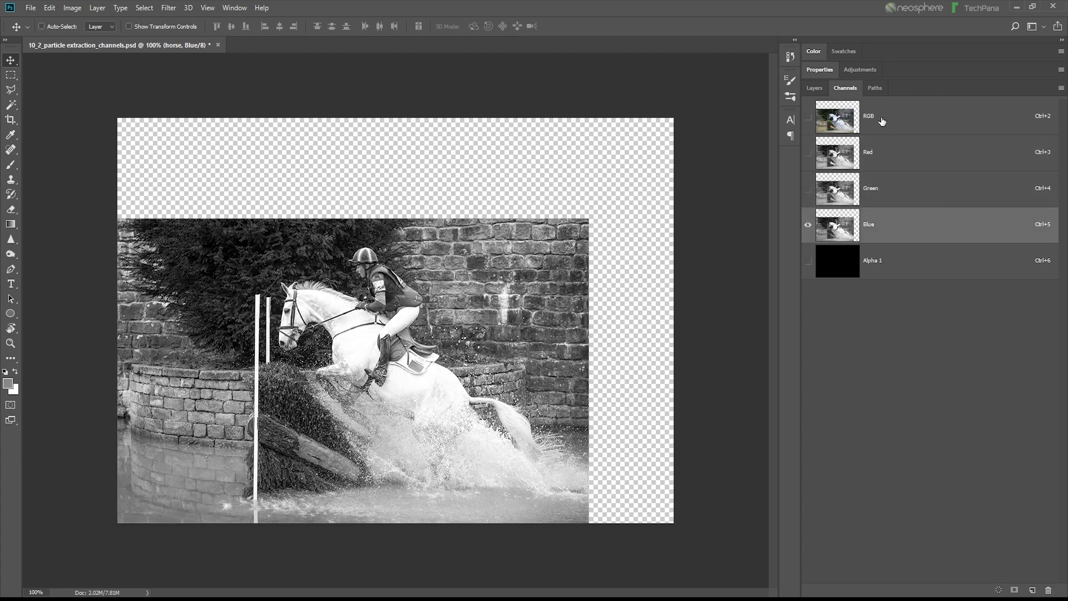
left_click(881, 122)
left_click(903, 256)
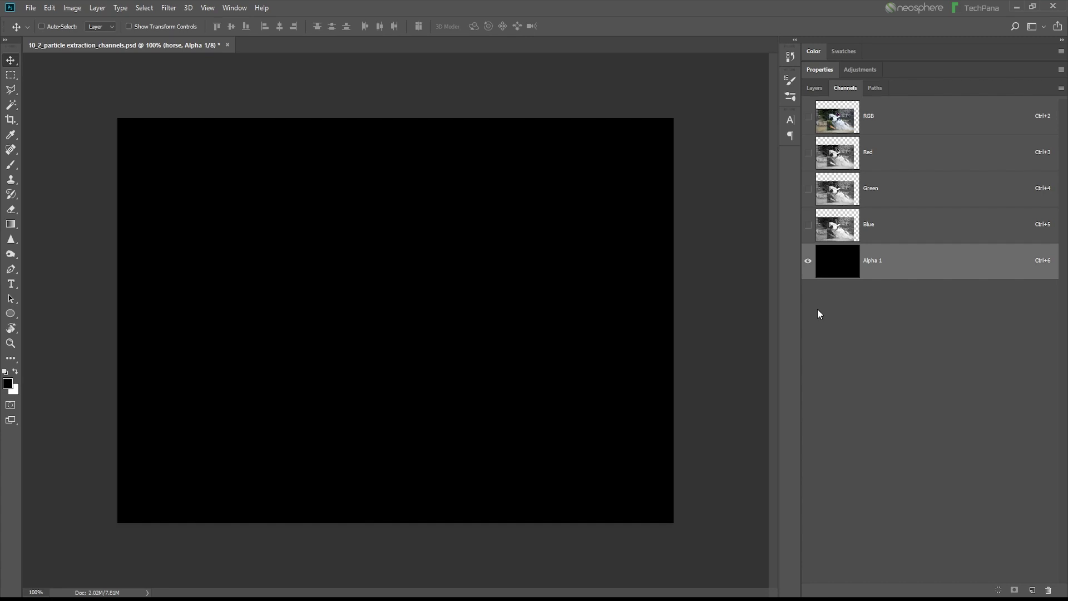
Step: Paint three soft white diagonal strokes on Alpha 1 with a 44 px white brush
left_click(17, 372)
left_click(11, 165)
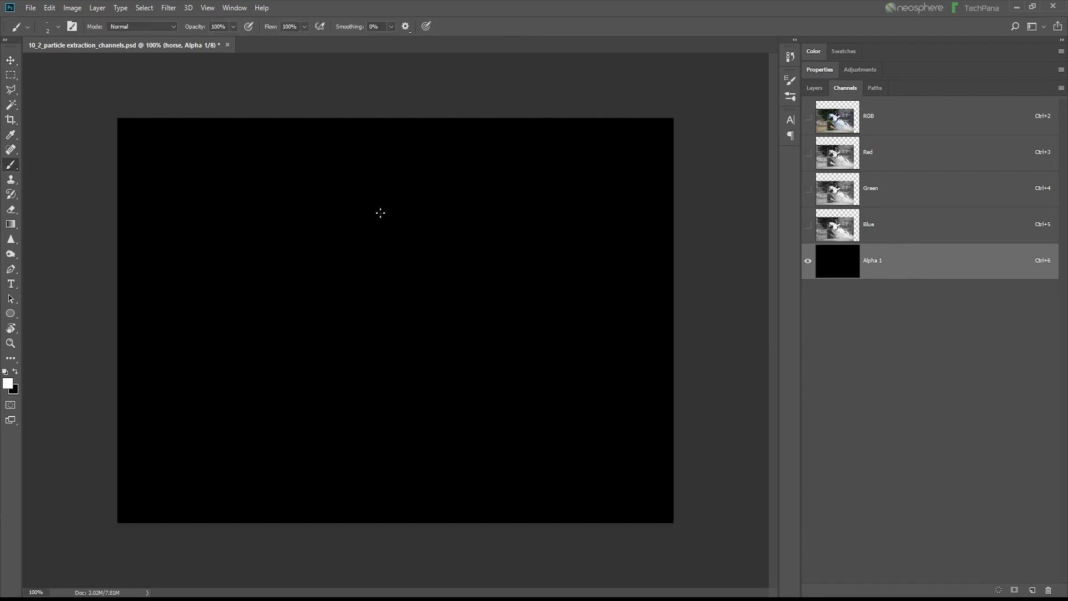
right_click(411, 209)
left_click(485, 240)
left_click_drag(511, 169, 268, 384)
left_click_drag(549, 225, 312, 440)
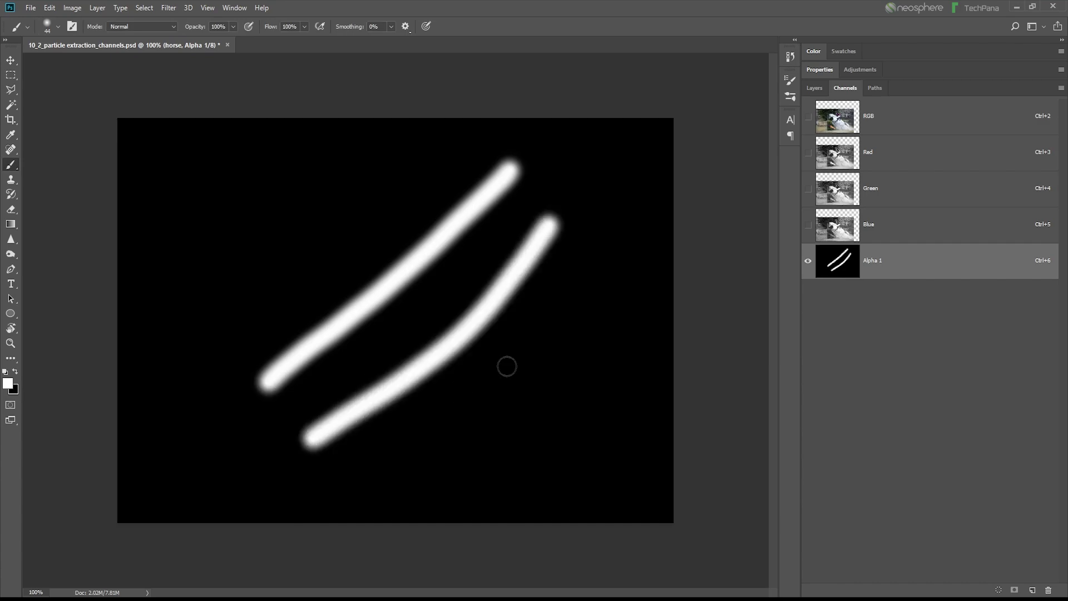
left_click_drag(572, 298, 396, 477)
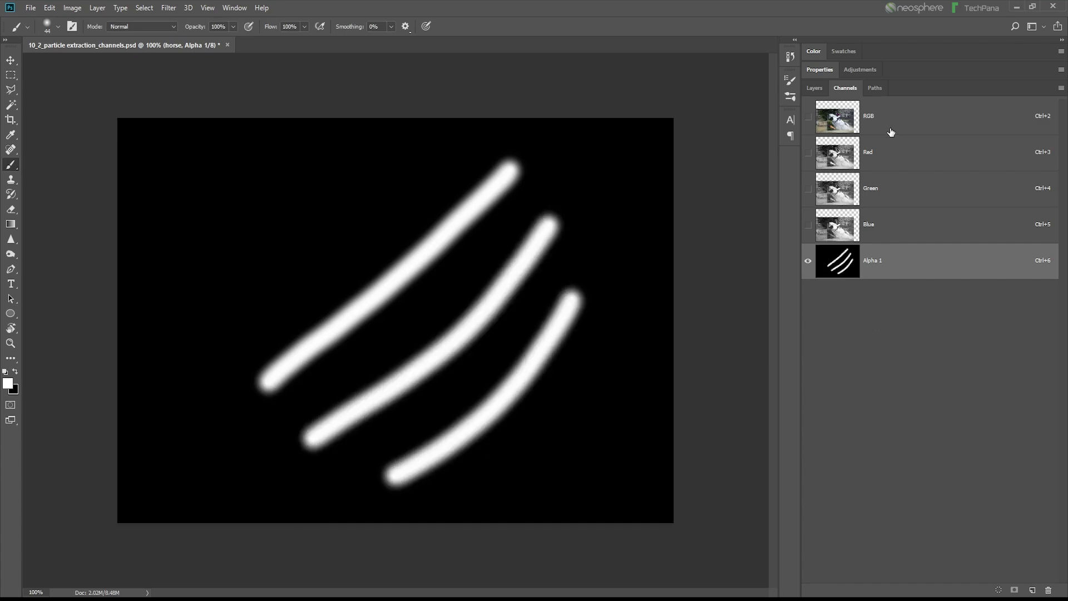
Step: Load Alpha 1's white strokes as a selection, then deselect
left_click(890, 132)
left_click(930, 262)
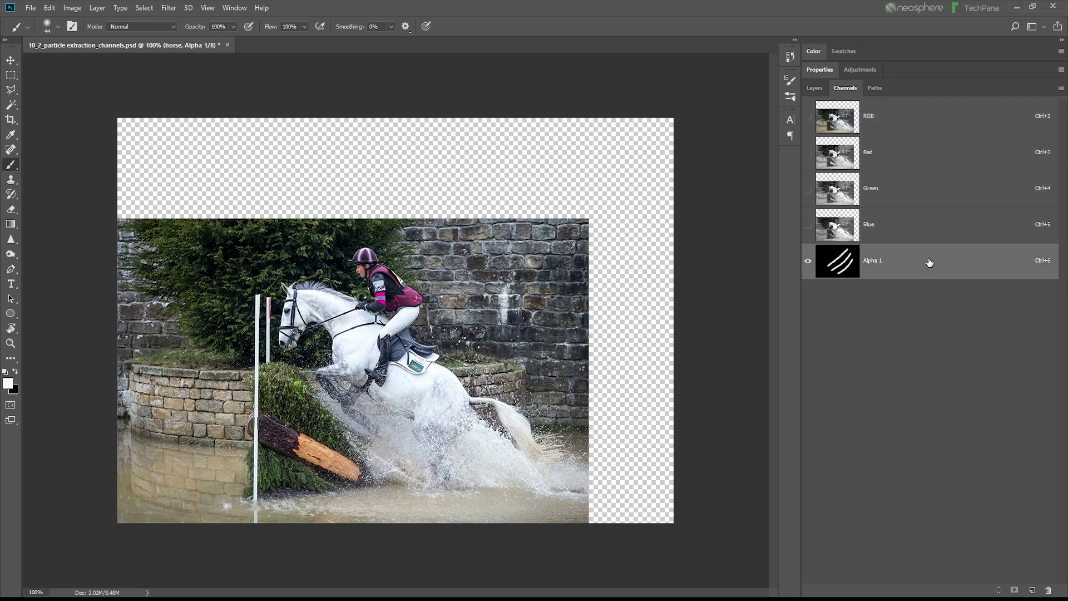
left_click(845, 268, "ctrl")
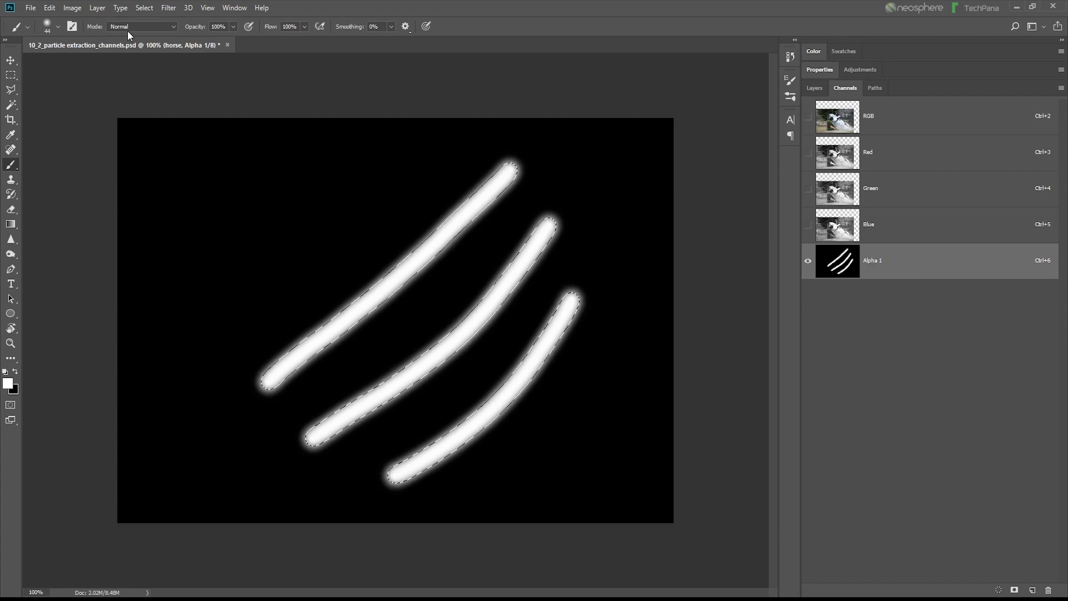
left_click(144, 8)
left_click(160, 36)
Step: Delete the Alpha 1 channel, pick the Move tool, and return to the Layers list
scroll(339, 283, "up", 3)
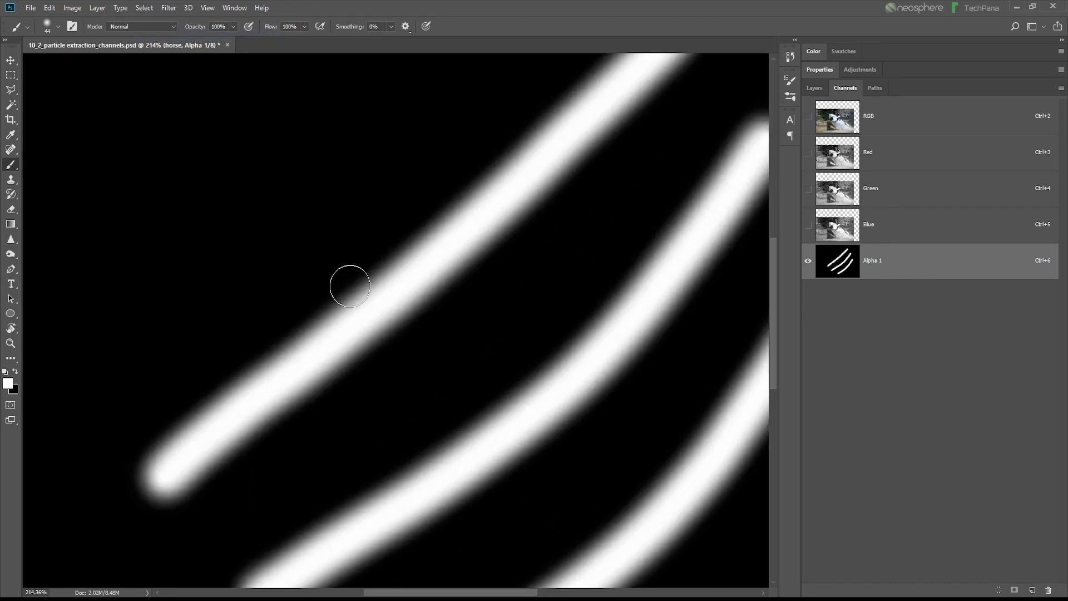
scroll(351, 288, "down", 3)
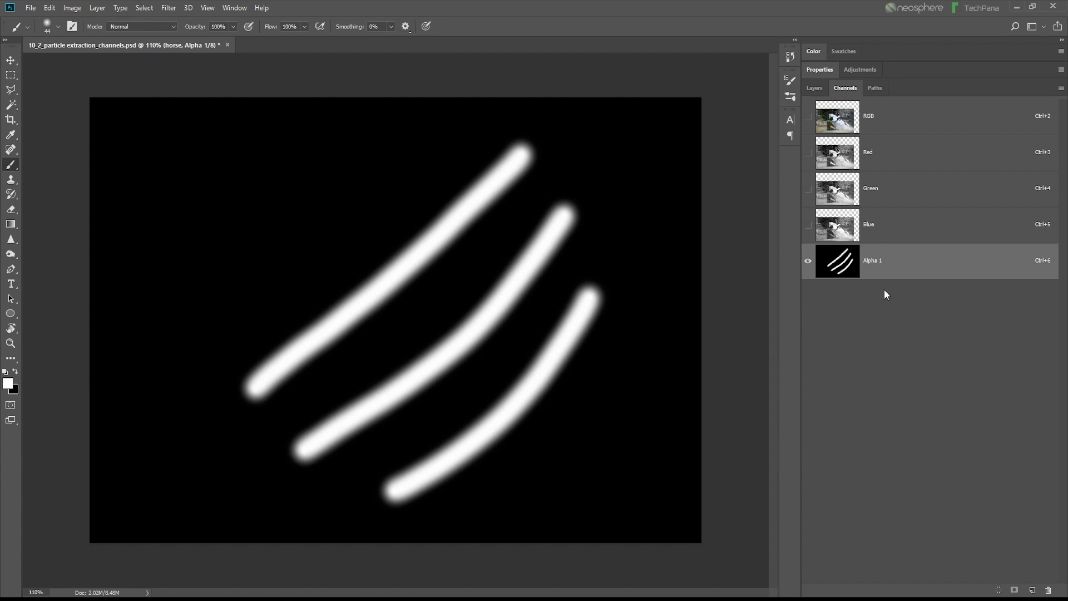
left_click_drag(932, 271, 1048, 589)
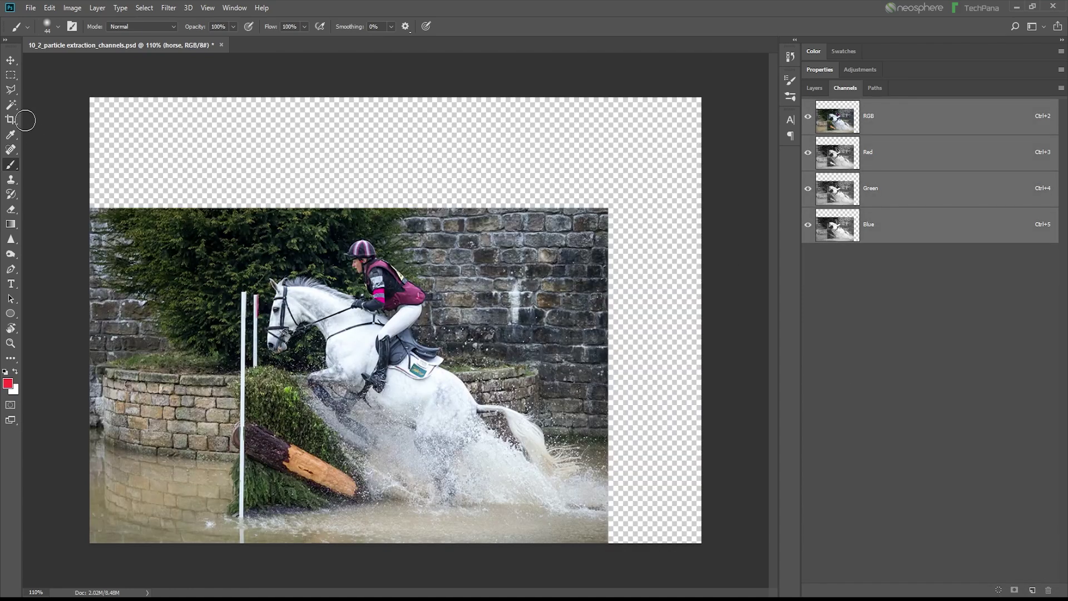
left_click(11, 59)
left_click(813, 88)
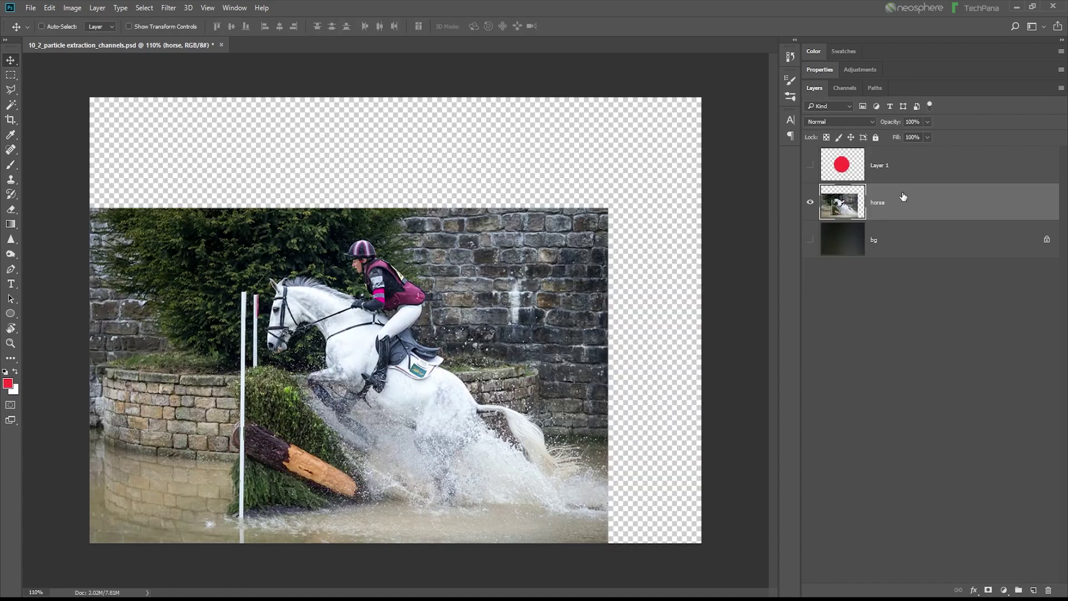
Step: Show the bg layer and draw a red rectangle on a new layer across the horse's legs
left_click(810, 239)
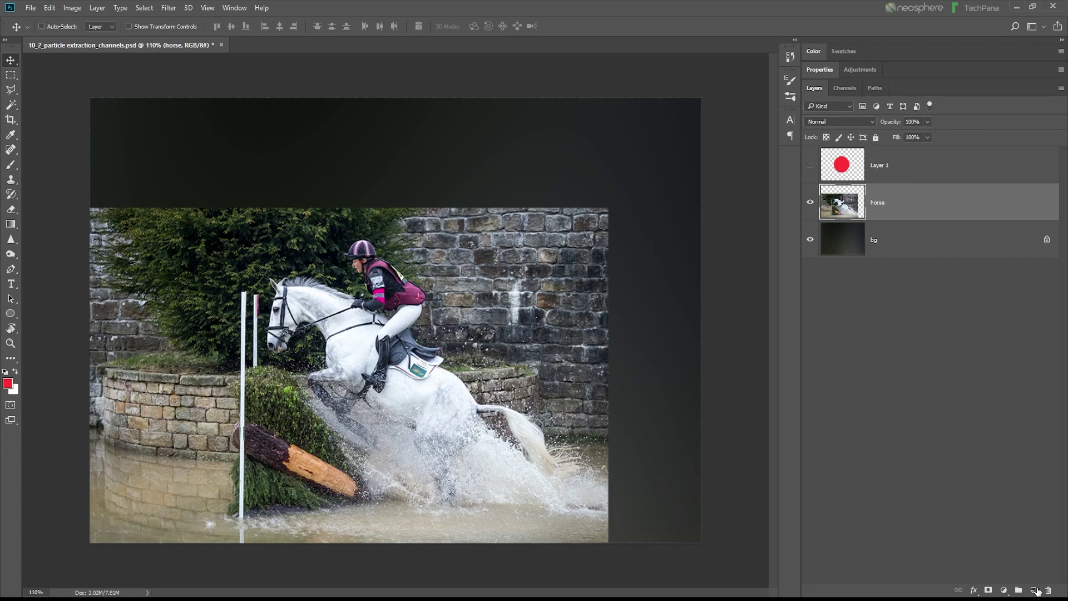
left_click(1034, 590)
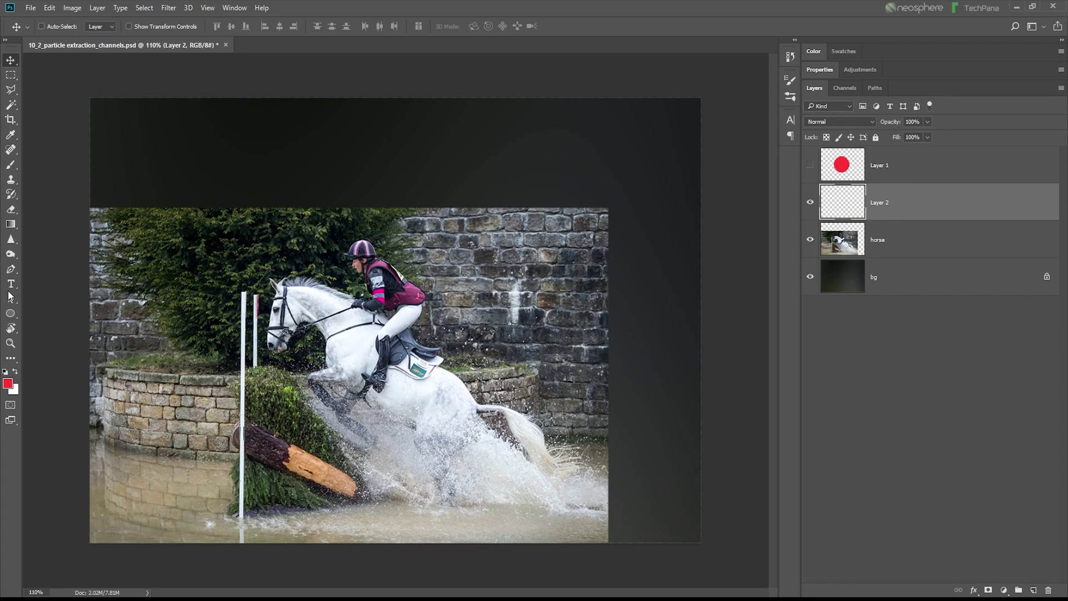
right_click(10, 313)
left_click(42, 311)
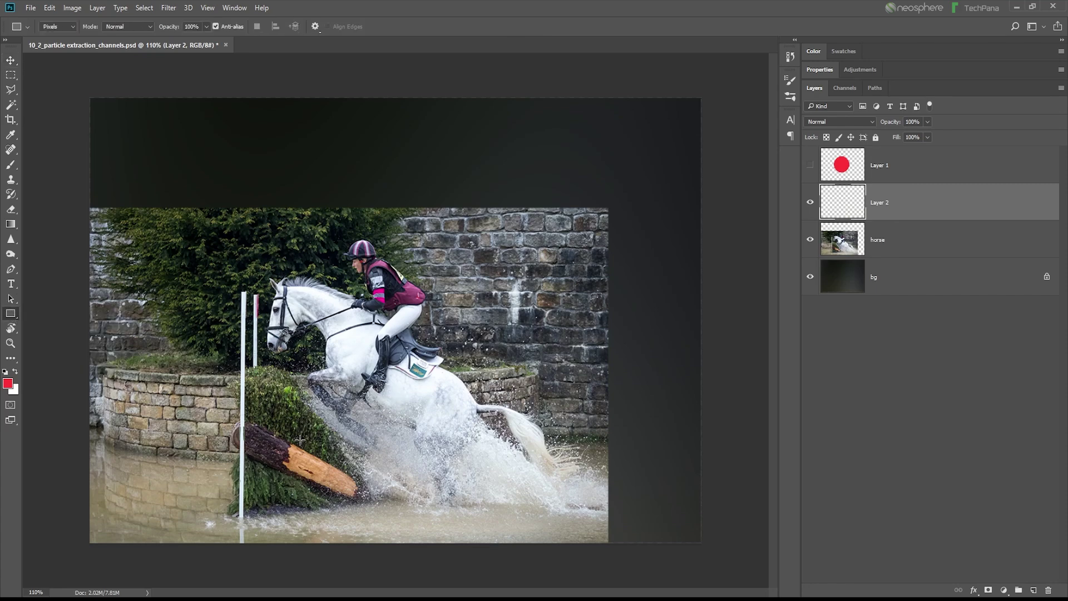
left_click_drag(265, 384, 567, 460)
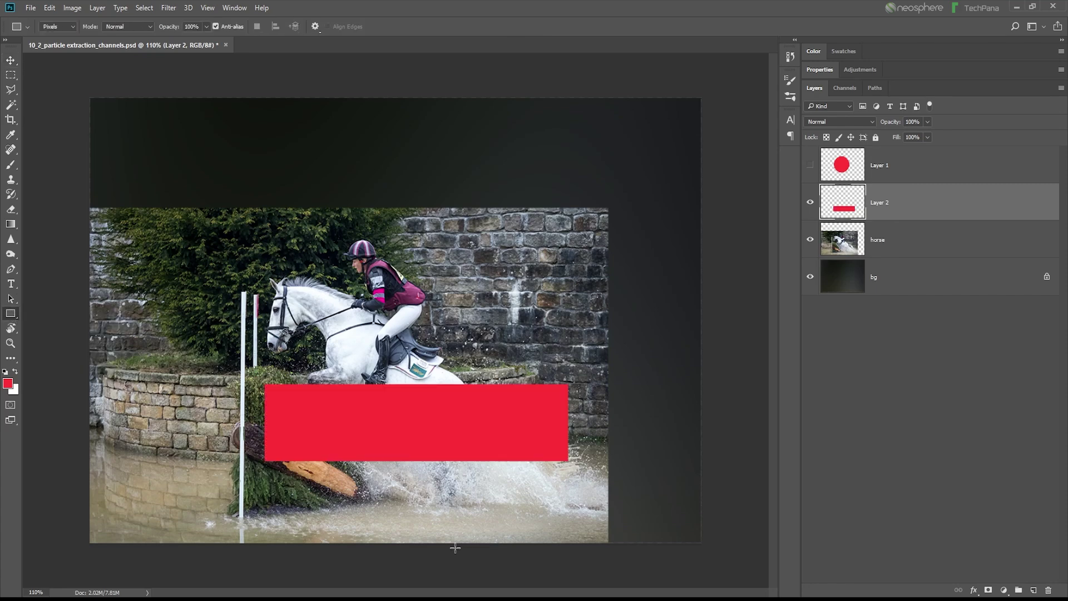
Step: Set the red rectangle to 59% opacity and nudge it slightly left and down
left_click(11, 60)
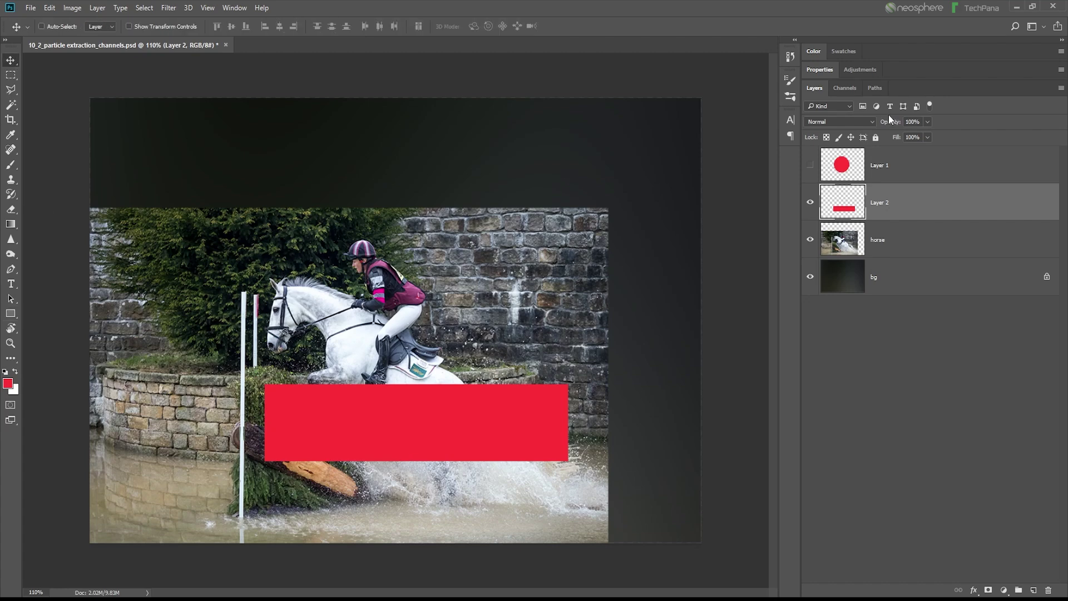
left_click_drag(889, 117, 867, 122)
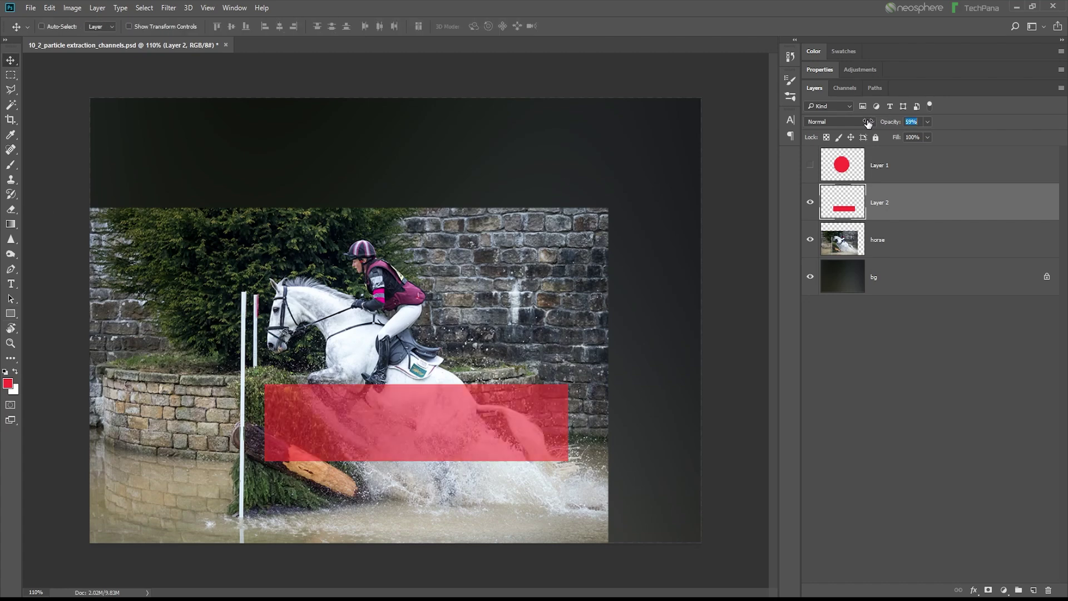
left_click_drag(391, 414, 386, 417)
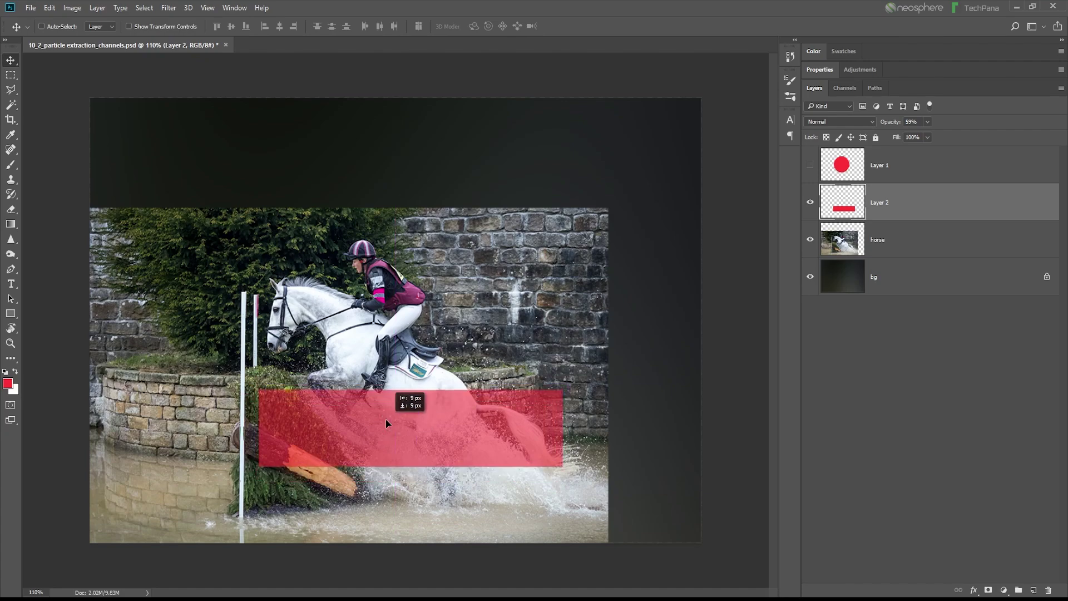
scroll(391, 436, "up", 3)
scroll(392, 436, "up", 2)
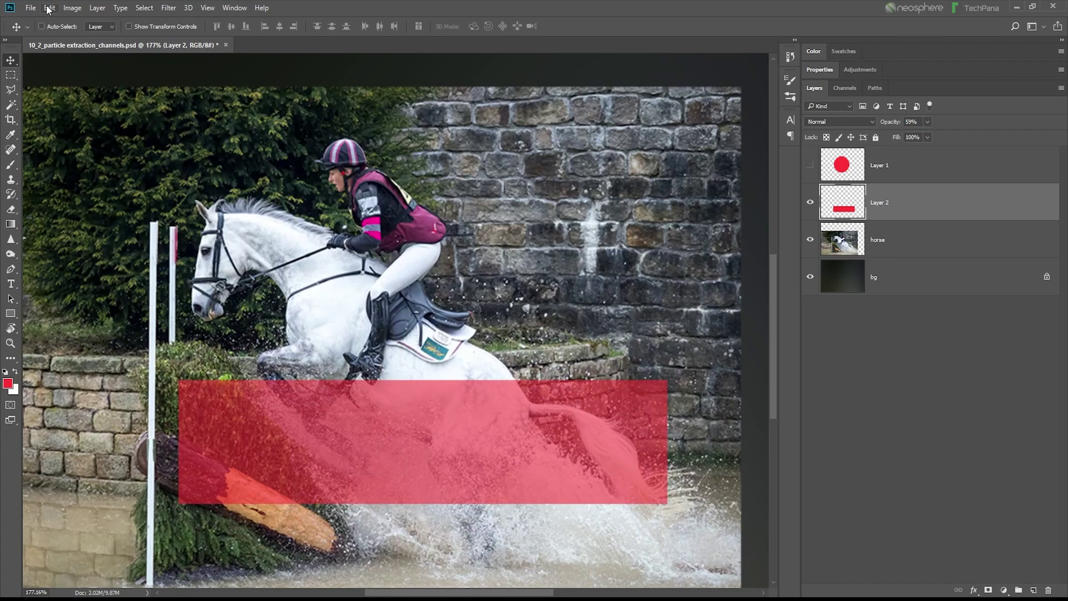
Step: Trial a perspective skew on the rectangle, undo it, then hide Layer 2 and select the horse layer
left_click(49, 8)
left_click(96, 301)
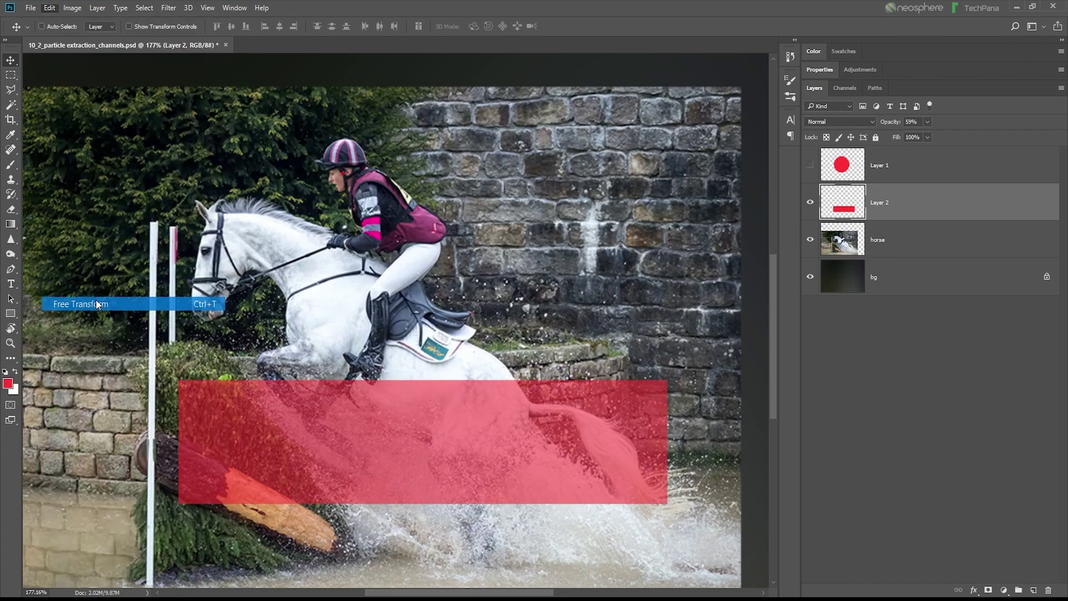
right_click(598, 412)
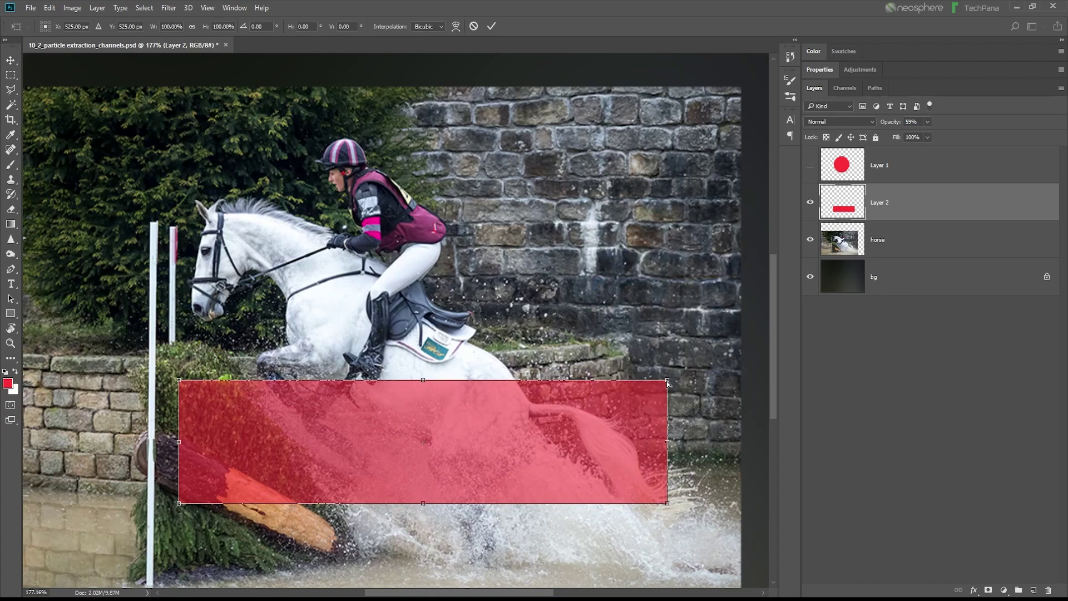
left_click_drag(668, 382, 663, 275)
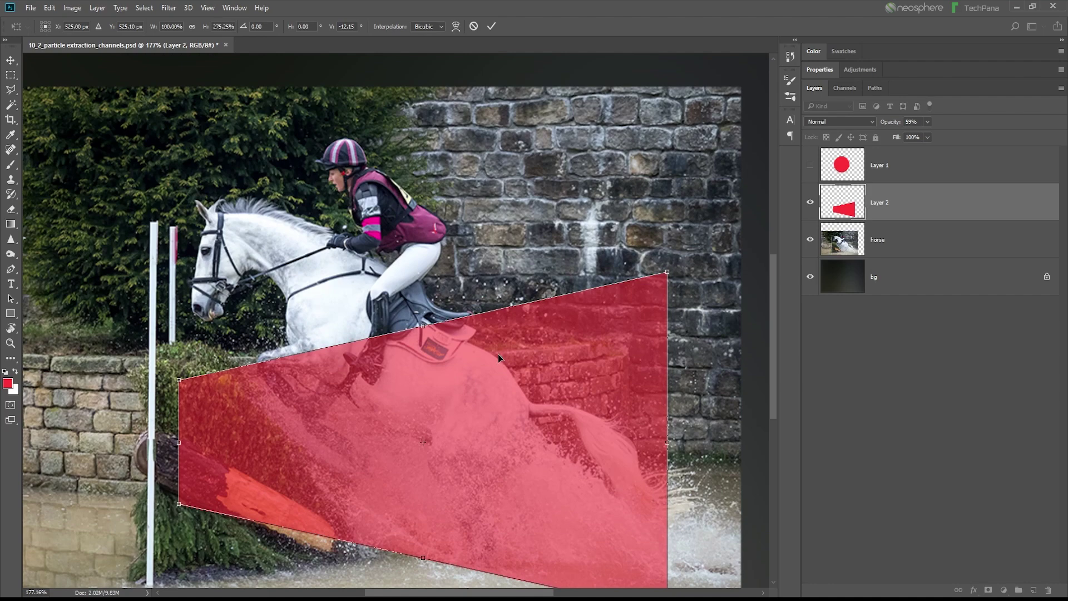
key("ctrl+z")
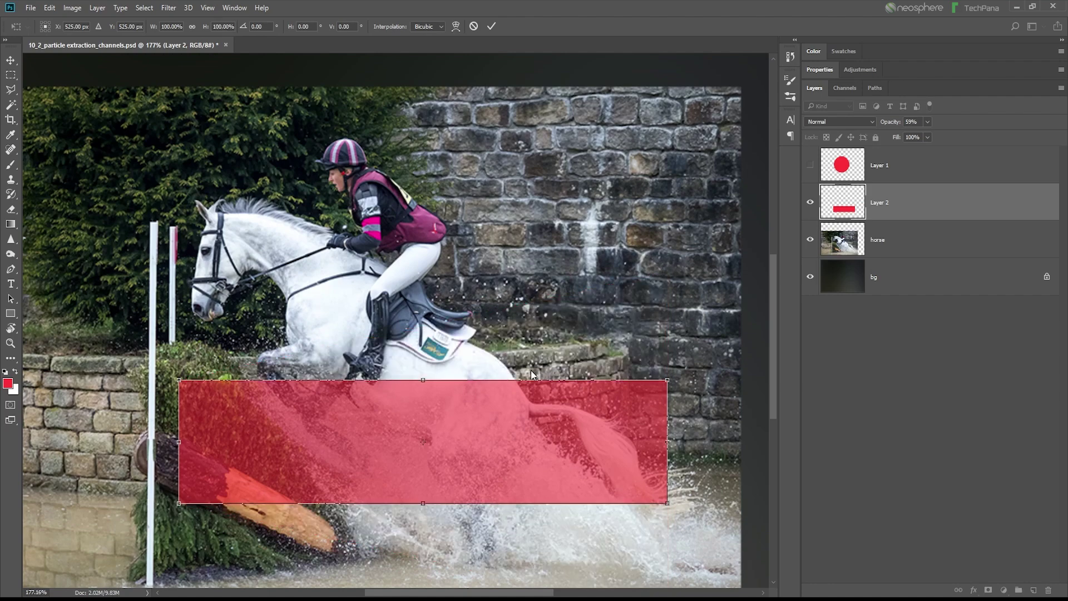
key("Return")
left_click(809, 202)
left_click(912, 240)
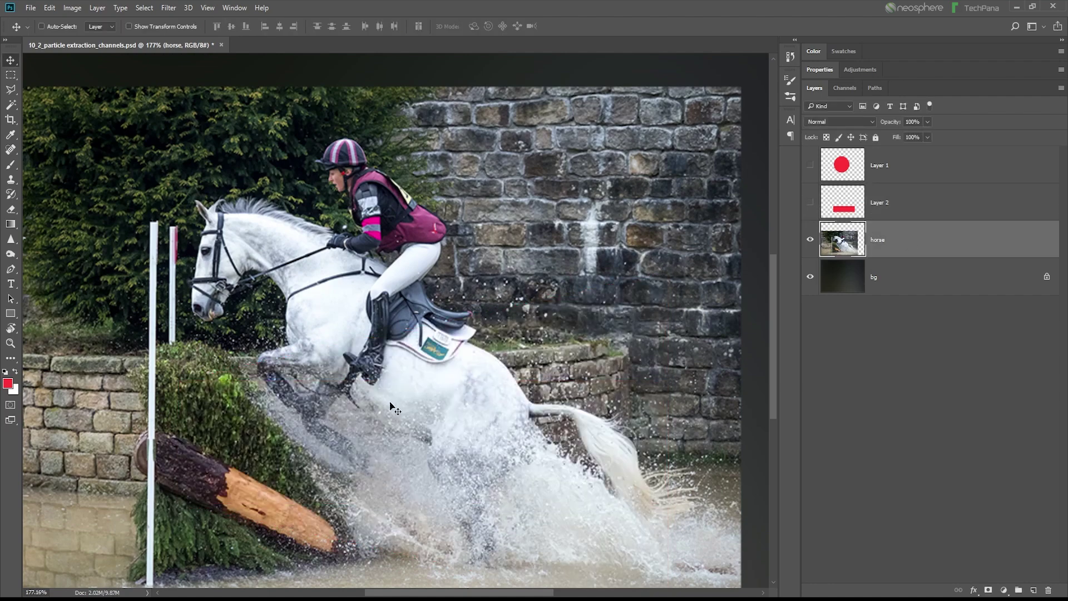
scroll(420, 358, "down", 2)
Step: Marquee-select the horse and rider, trial a Perspective free transform on it, and cancel it
key("m")
left_click_drag(312, 217, 539, 477)
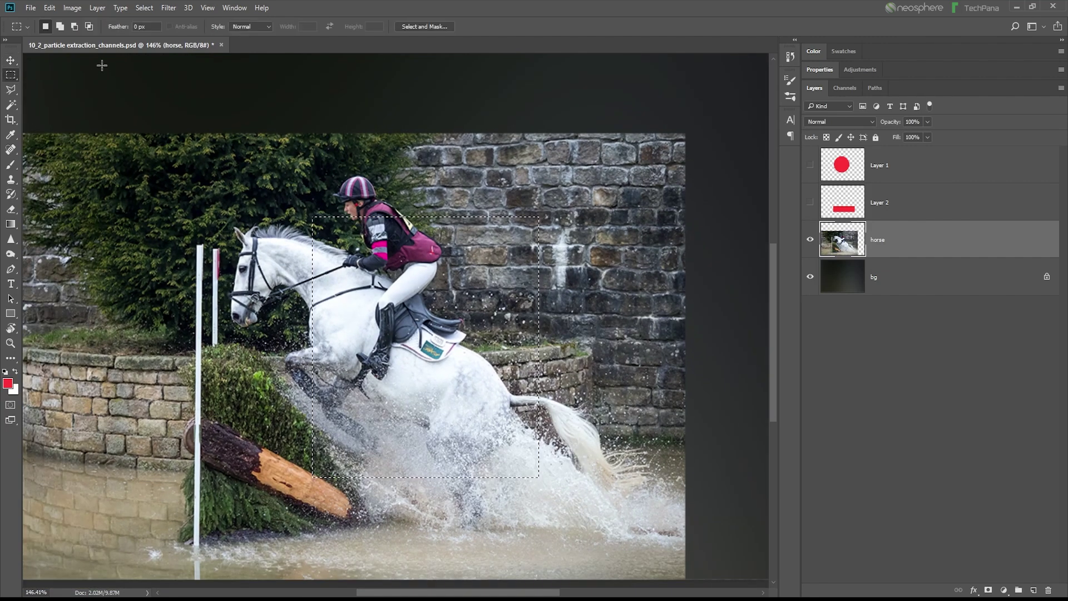
left_click(49, 8)
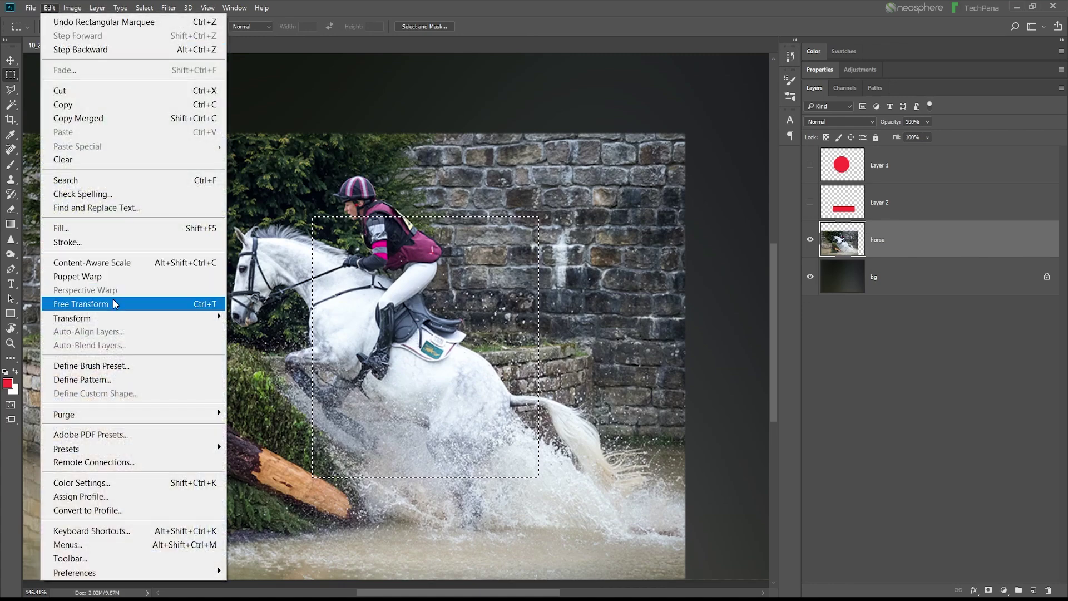
left_click(115, 304)
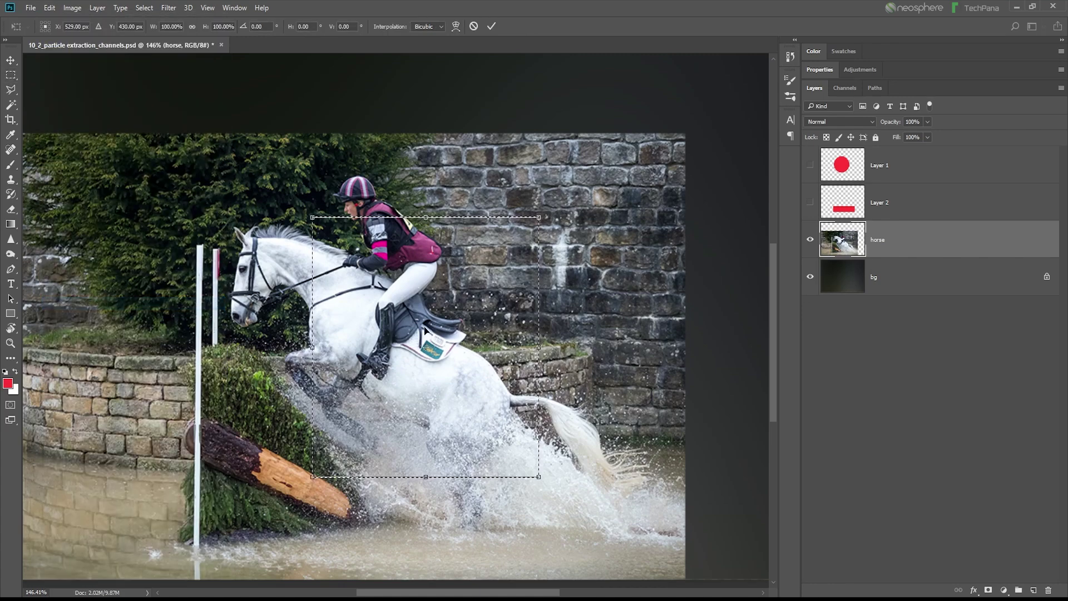
right_click(442, 368)
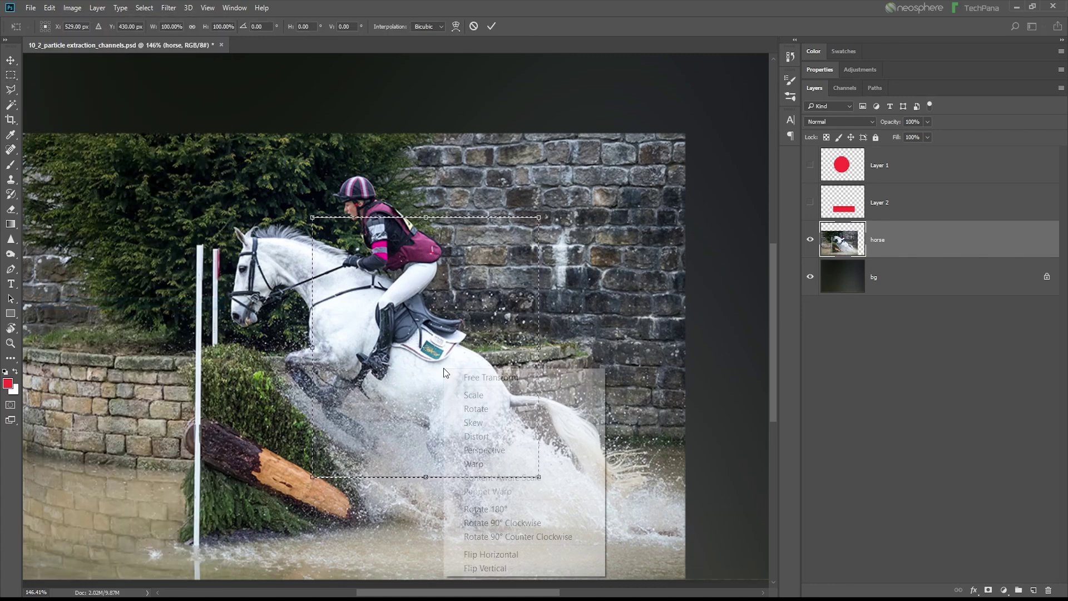
left_click(503, 451)
mouse_move(538, 478)
left_mouse_down()
mouse_move(532, 553)
mouse_move(532, 425)
left_mouse_up()
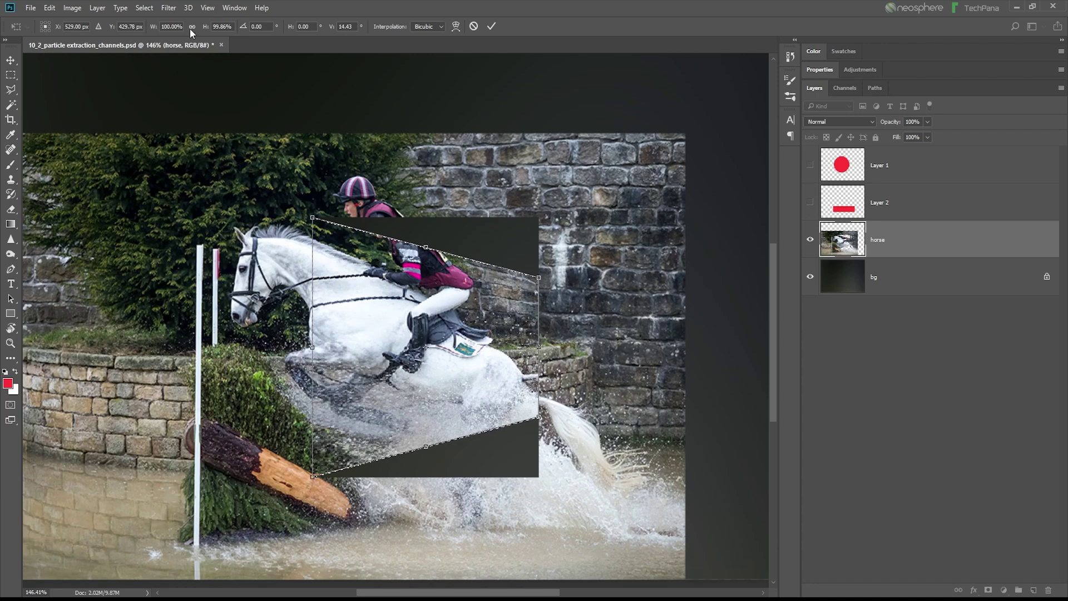
left_click(473, 26)
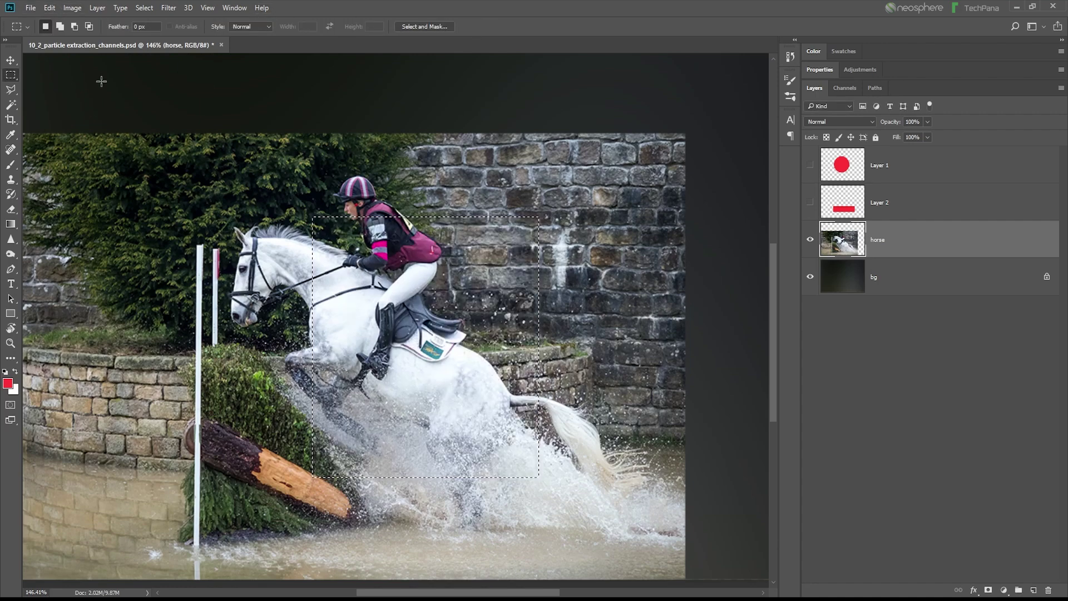
left_click(149, 10)
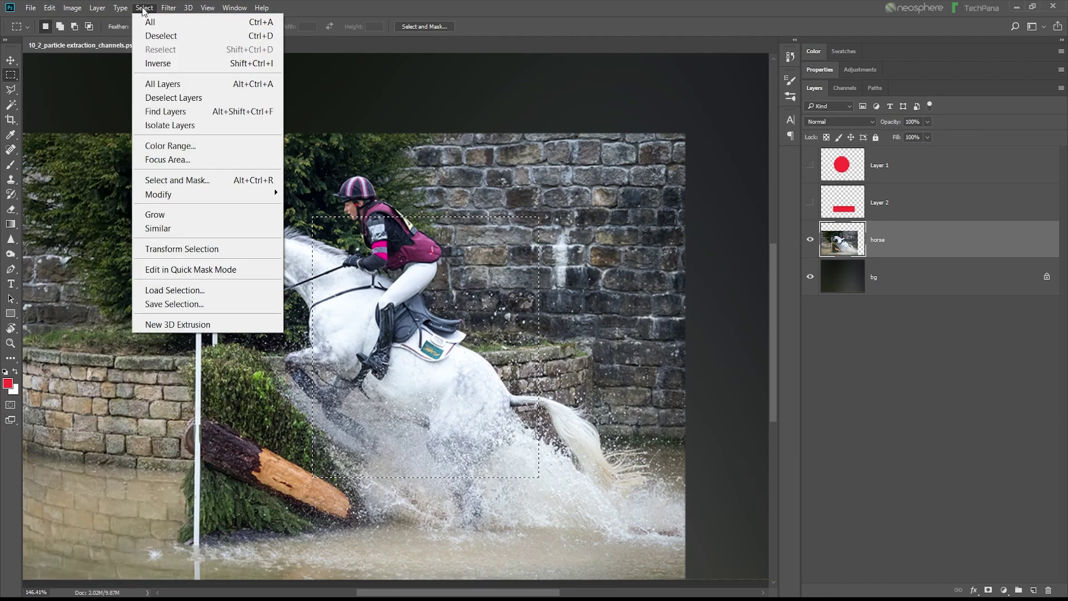
Step: Trial a perspective Transform Selection by stretching the bottom corner, then cancel it
left_click(180, 248)
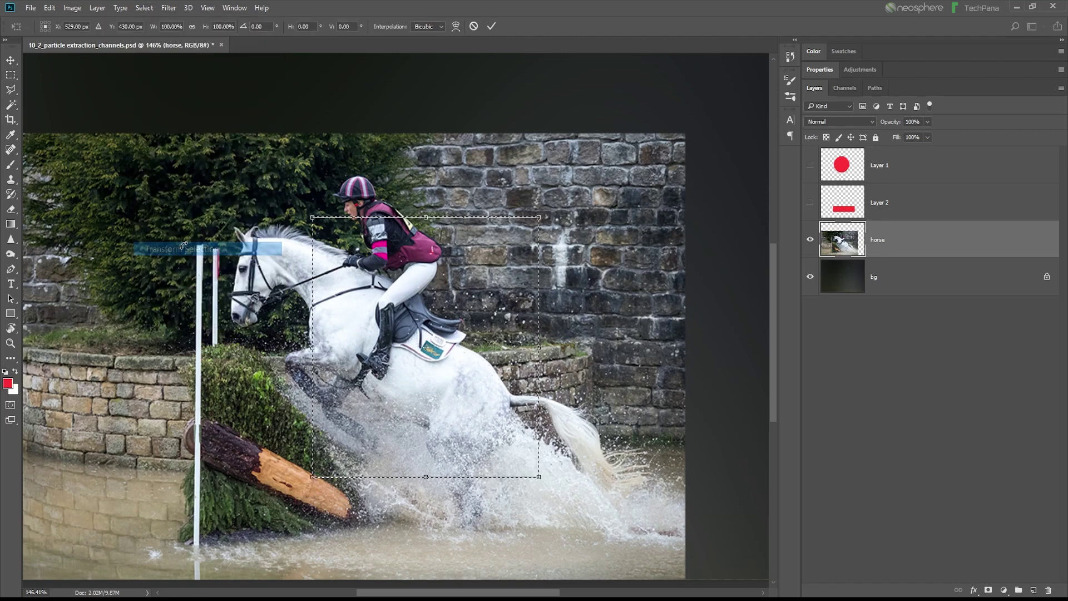
right_click(409, 312)
left_click(460, 397)
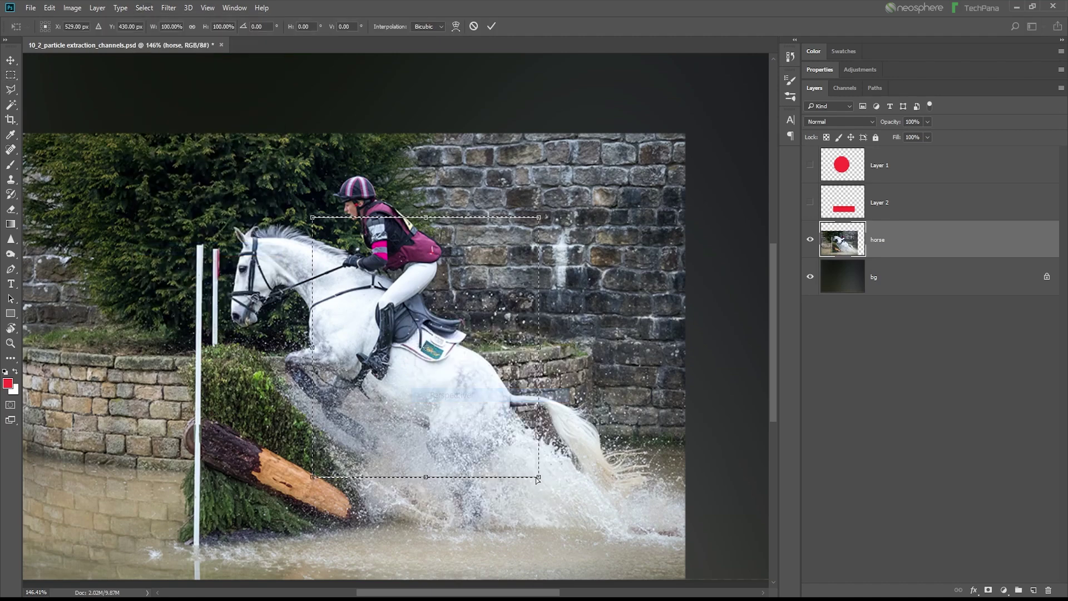
left_click_drag(541, 479, 540, 539)
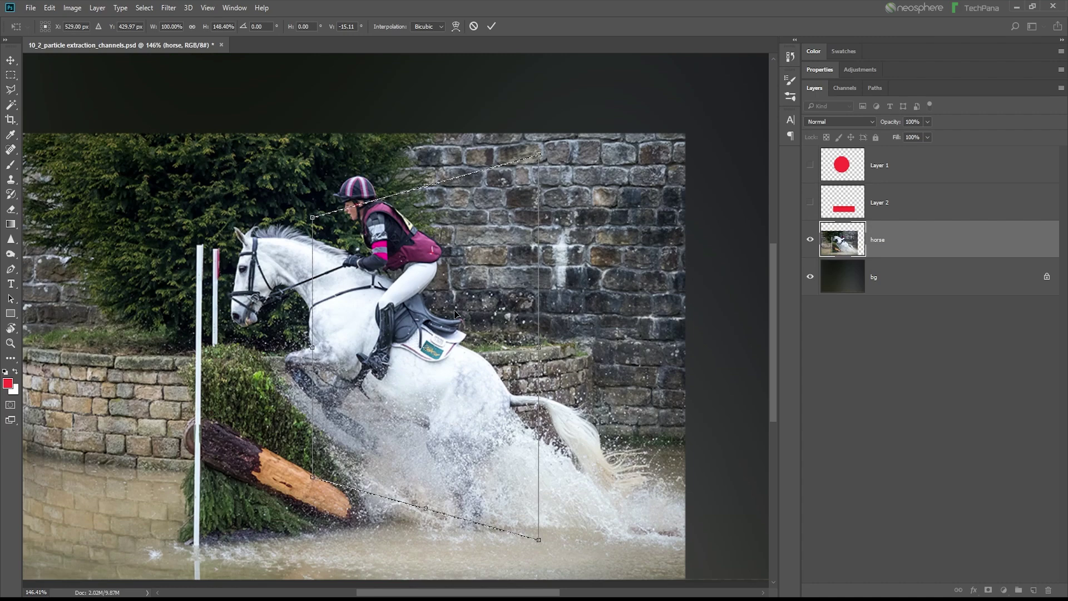
key("Escape")
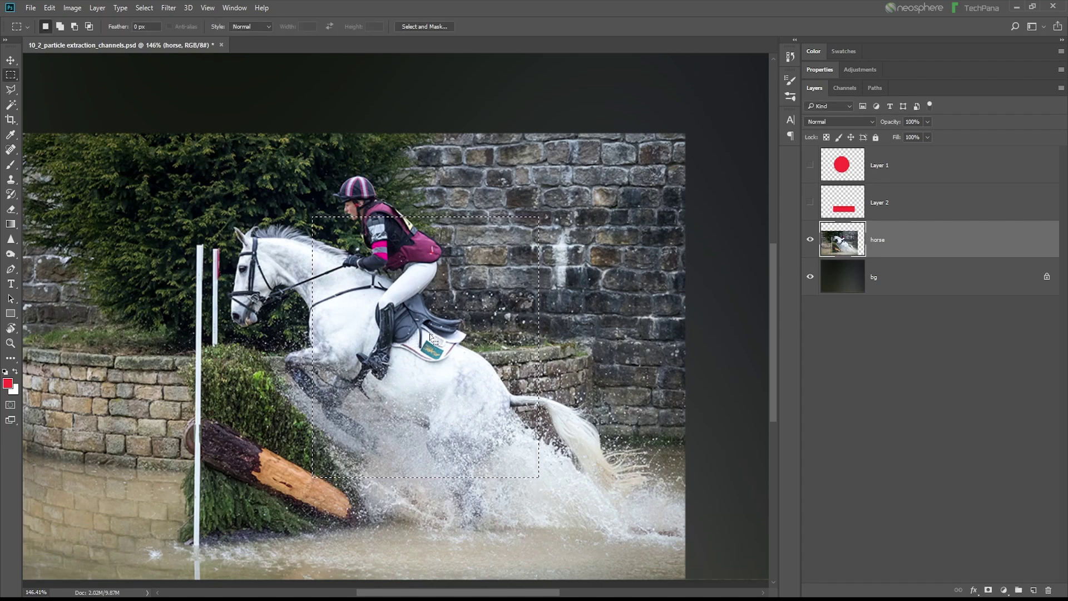
Step: Reshape the selection again with perspective and free transform, cancel it, then deselect
left_click(146, 8)
left_click(214, 248)
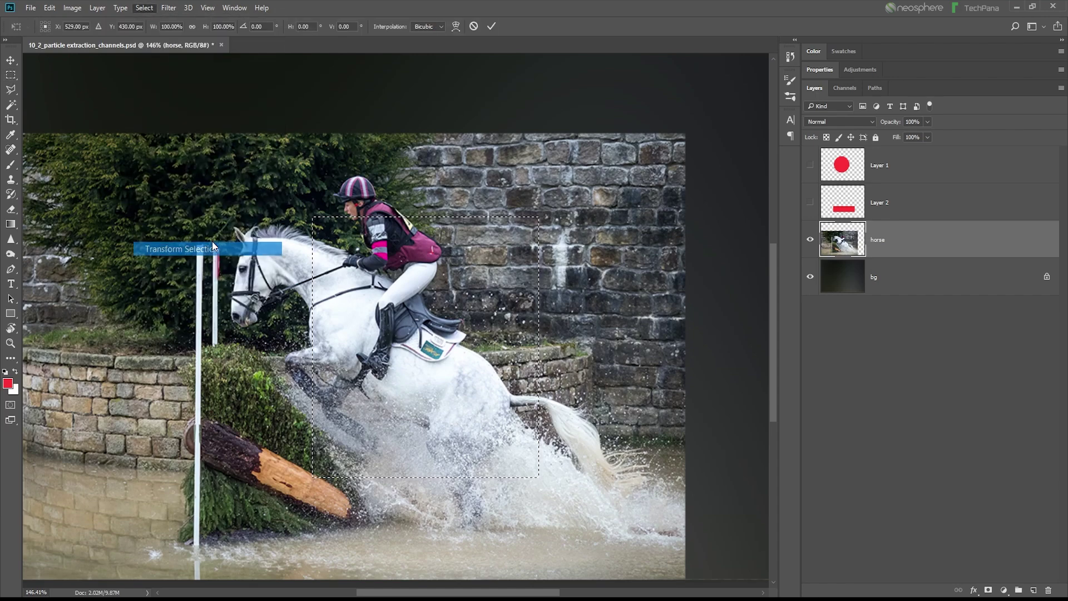
right_click(361, 265)
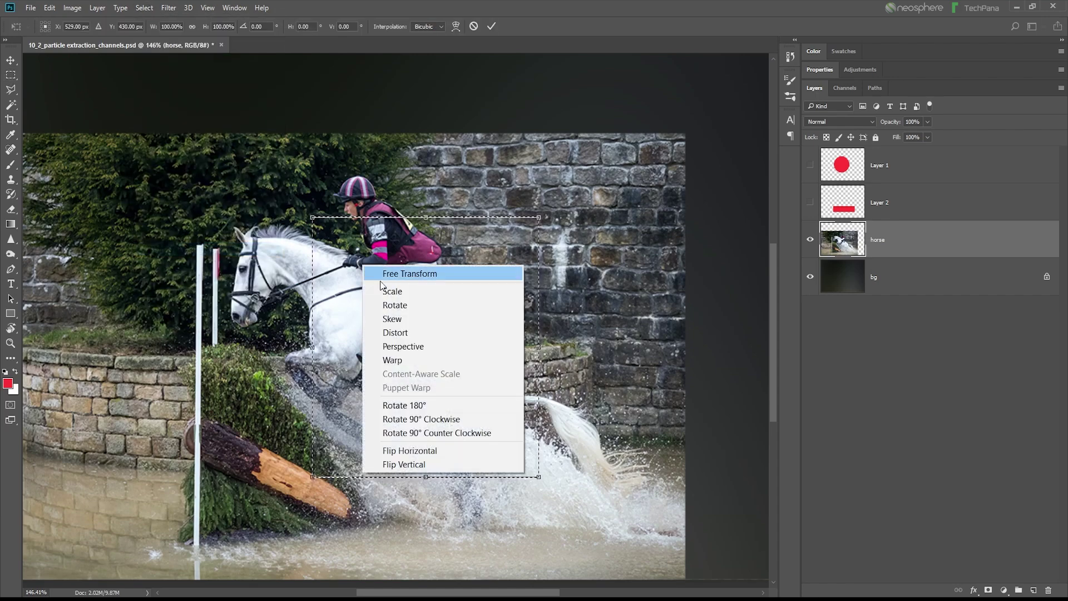
left_click(429, 351)
left_click_drag(539, 477, 651, 477)
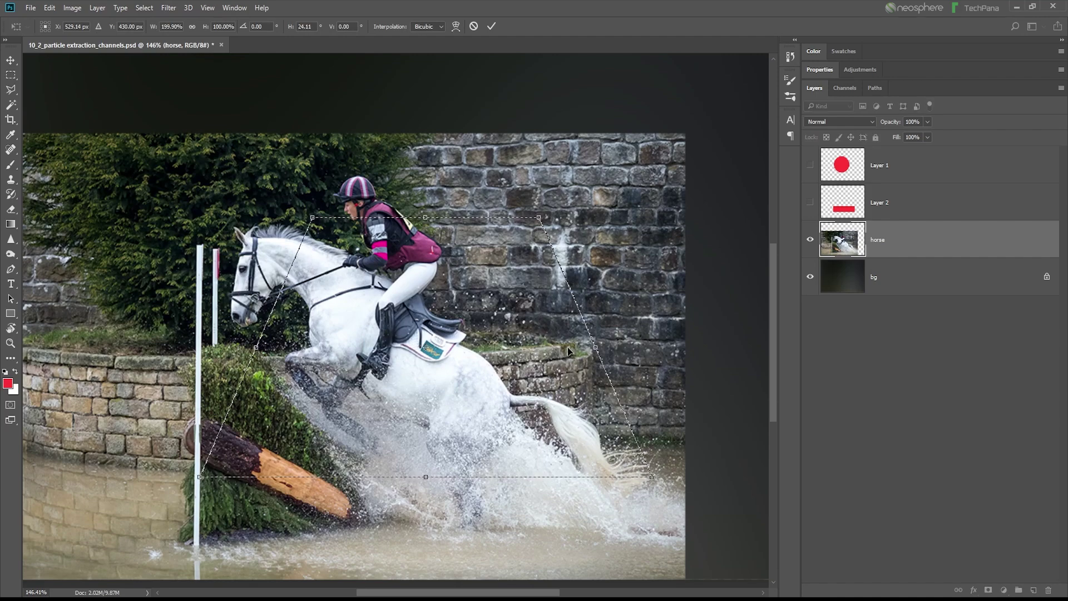
left_click_drag(539, 218, 504, 218)
right_click(438, 313)
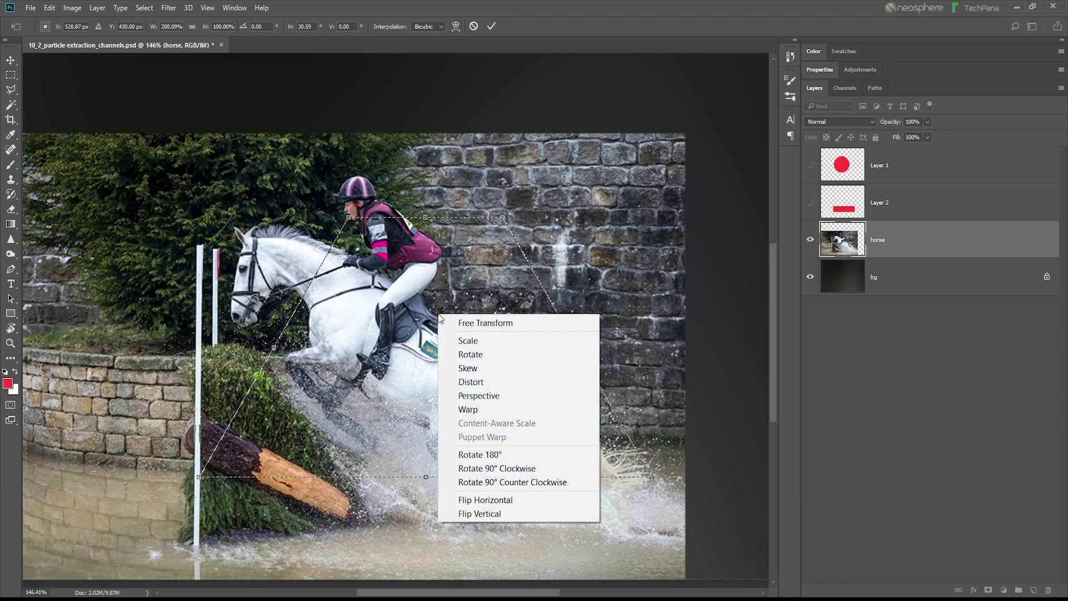
left_click(445, 323)
left_click_drag(425, 217, 399, 353)
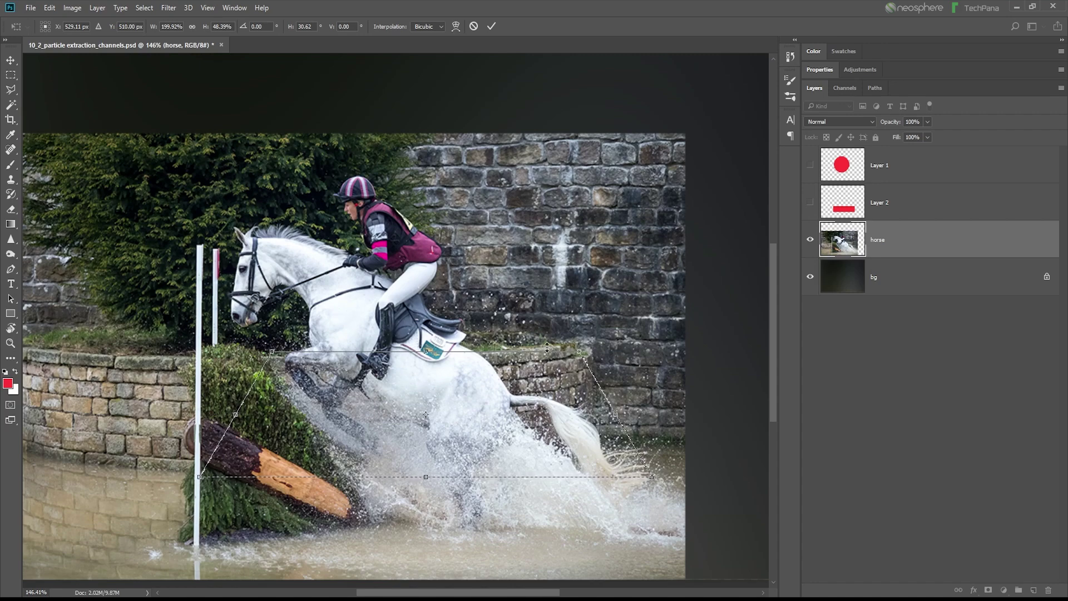
left_click(473, 27)
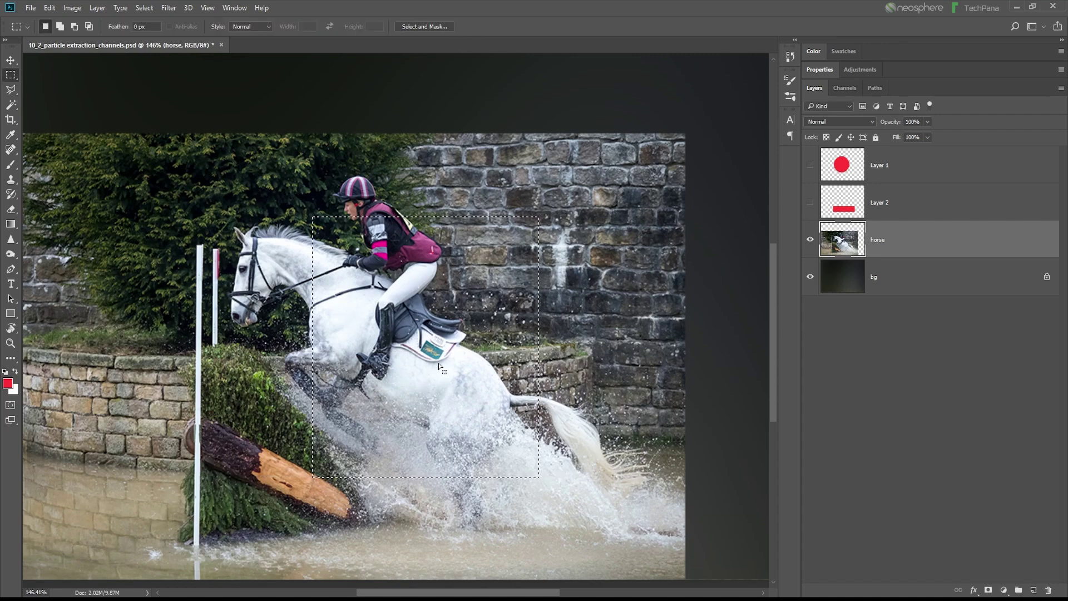
left_click(152, 8)
left_click(149, 34)
Step: Show and select Layer 2, then start a Free Transform on its red rectangle
left_click(809, 202)
left_click(890, 202)
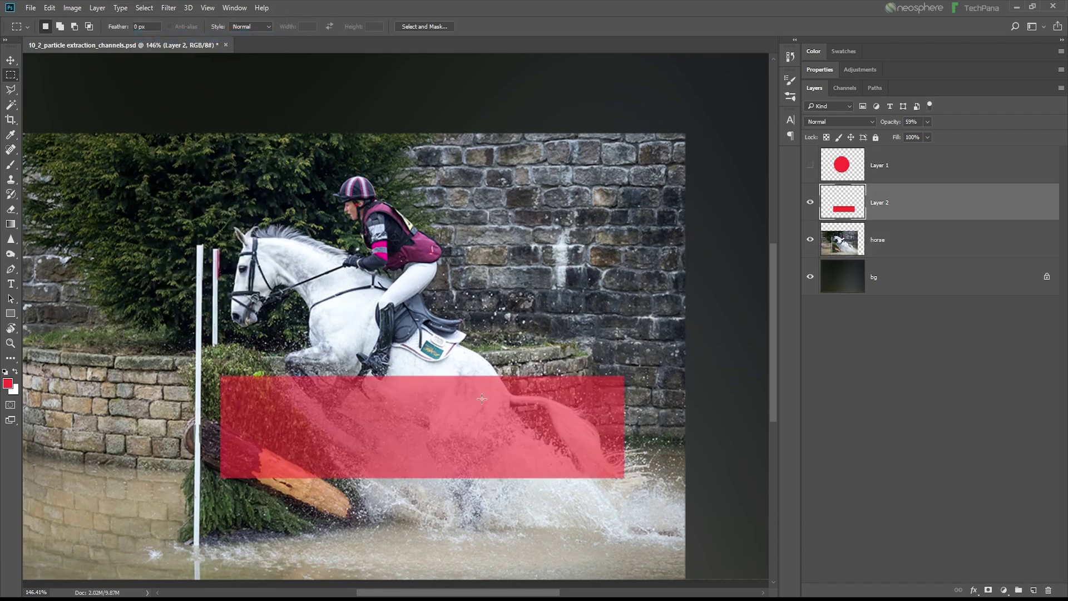
left_click(10, 61)
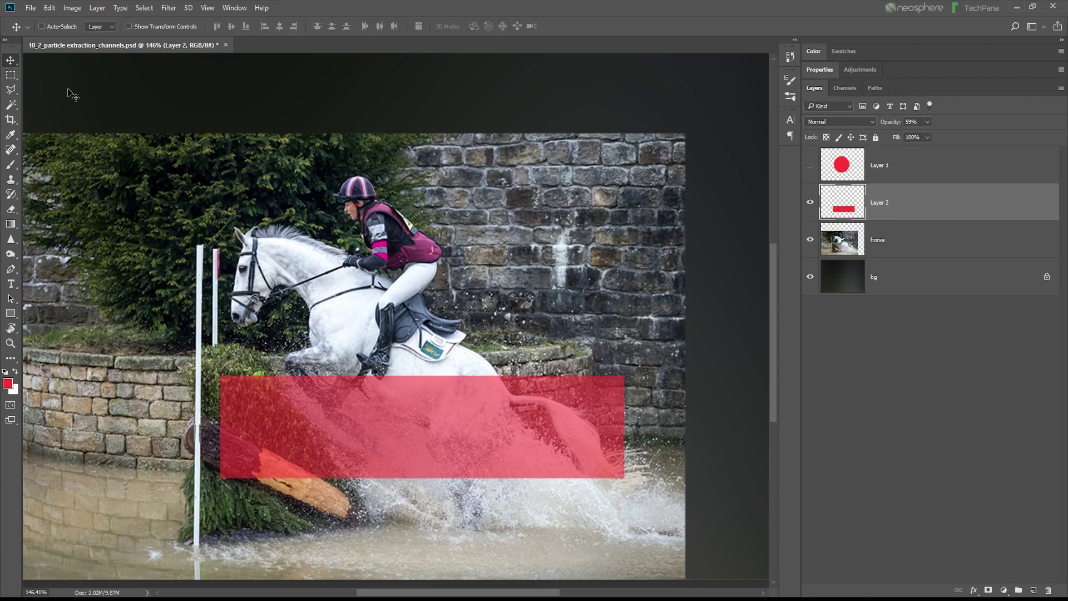
left_click(49, 8)
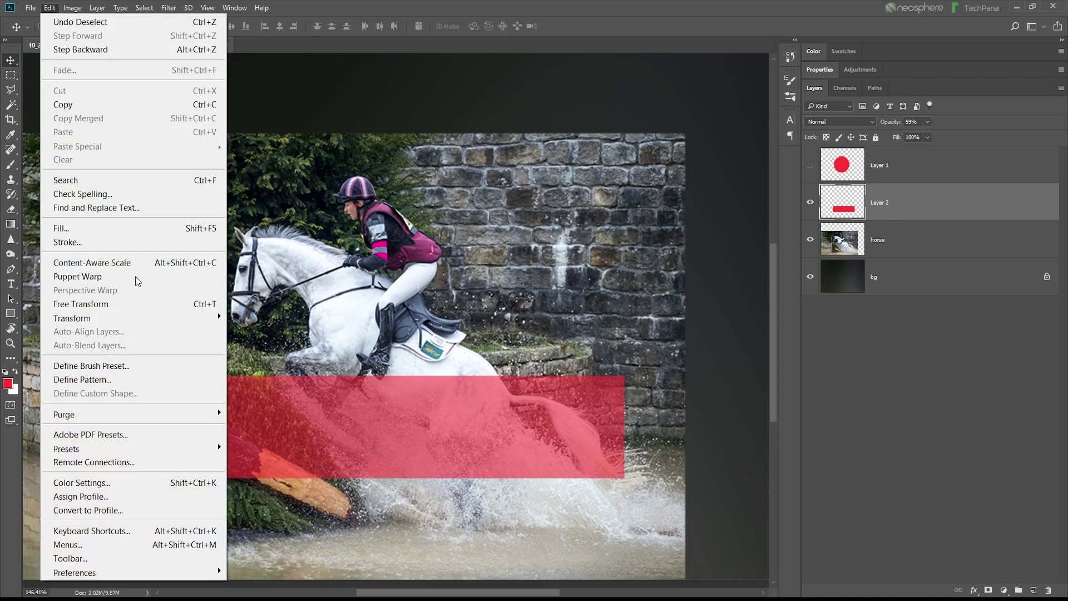
left_click(127, 304)
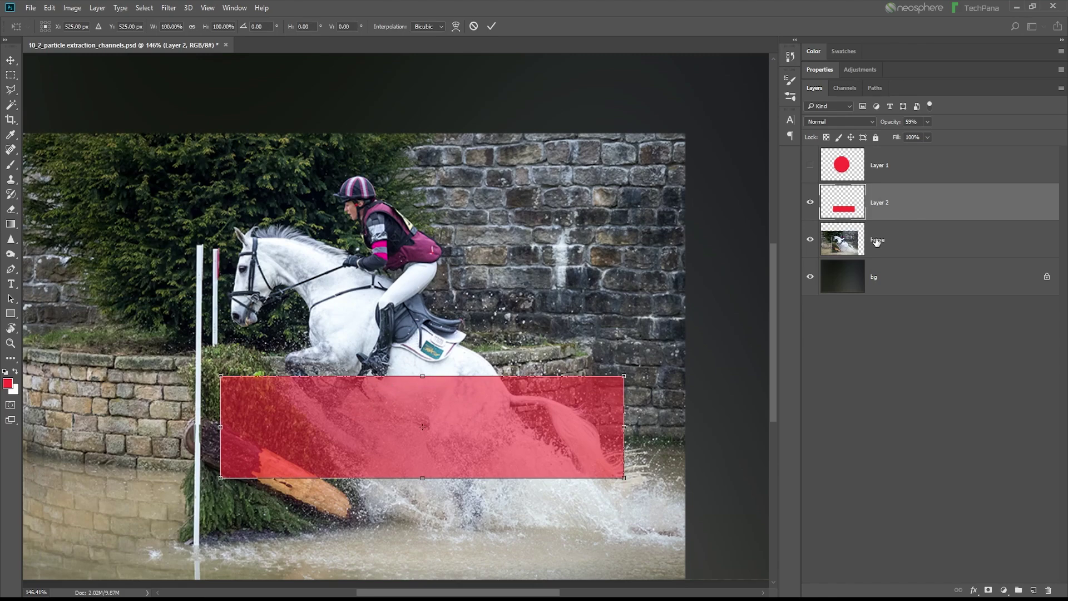
Step: Nudge the rectangle up and, in perspective mode, spread the base and pull the top corners in
left_click_drag(423, 428, 454, 411)
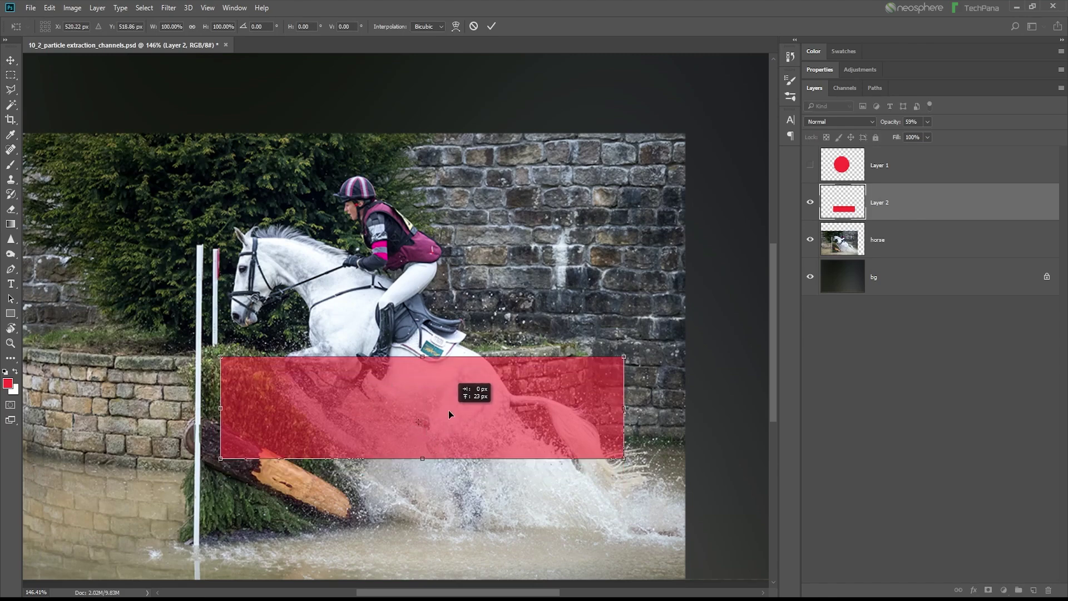
right_click(454, 411)
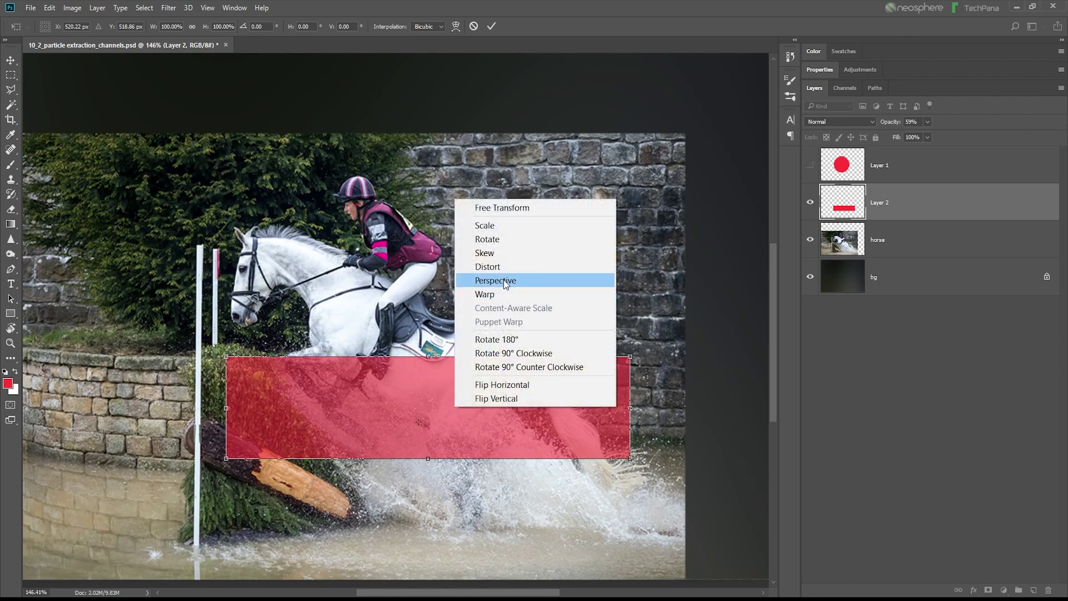
key("Escape")
left_click_drag(631, 462, 681, 459)
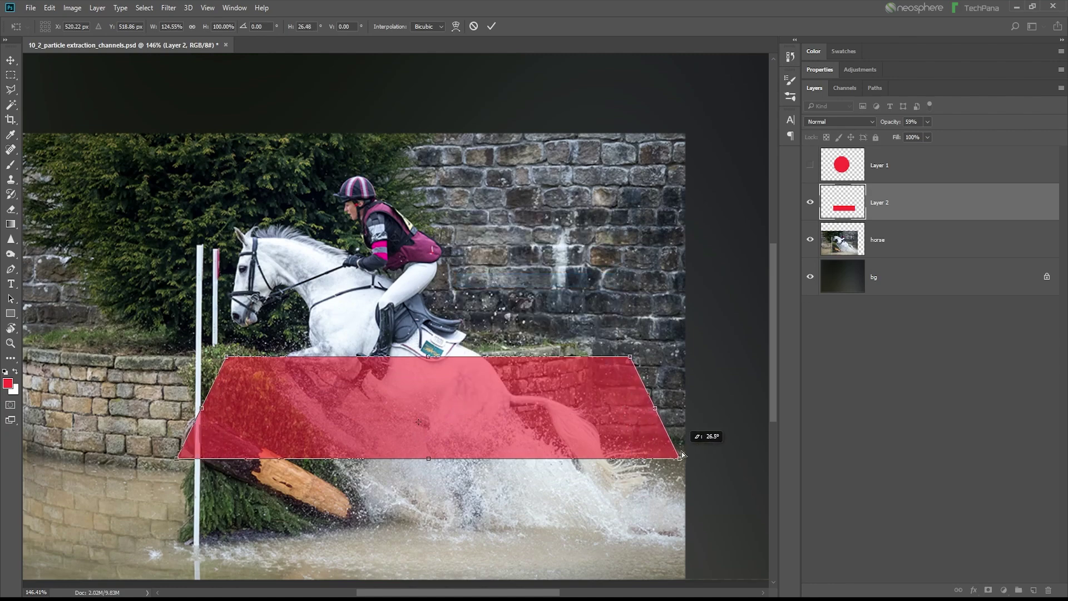
left_click_drag(632, 359, 487, 359)
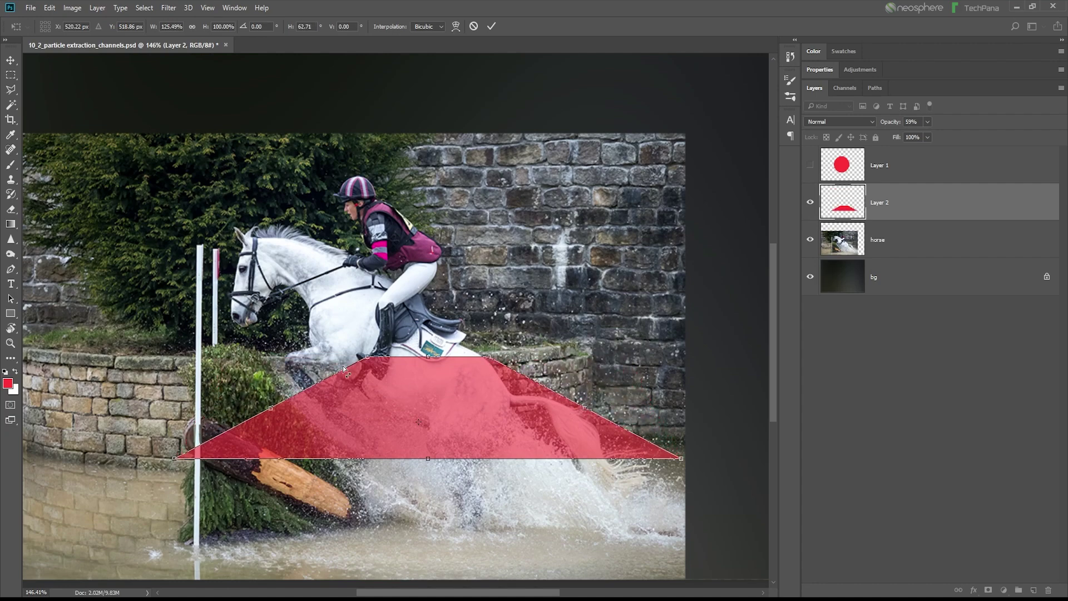
Step: Fine-tune the trapezoid's top width, position and base, then commit the transform
left_click_drag(372, 362, 310, 356)
left_click_drag(423, 398, 392, 399)
left_click_drag(276, 356, 270, 356)
left_click_drag(361, 387, 353, 385)
left_click_drag(262, 356, 265, 356)
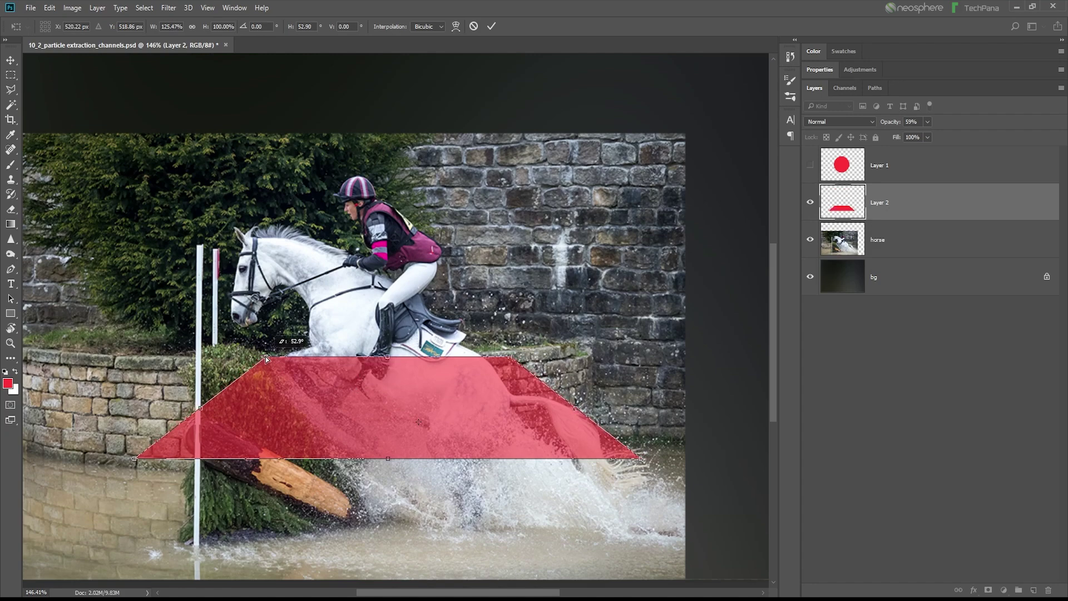
left_click_drag(476, 390, 475, 389)
left_click_drag(640, 459, 681, 458)
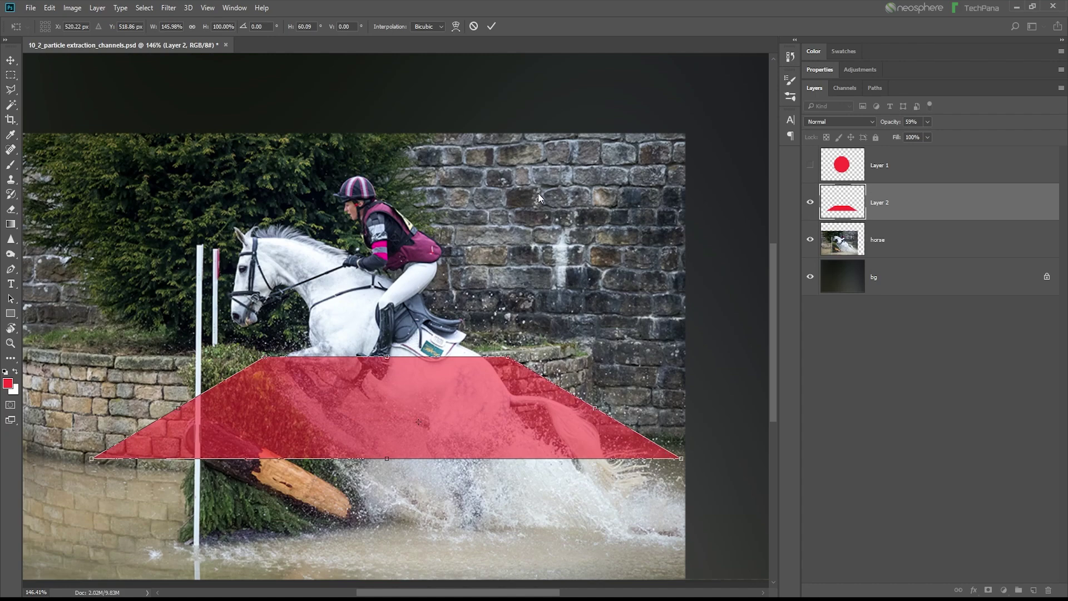
left_click(492, 26)
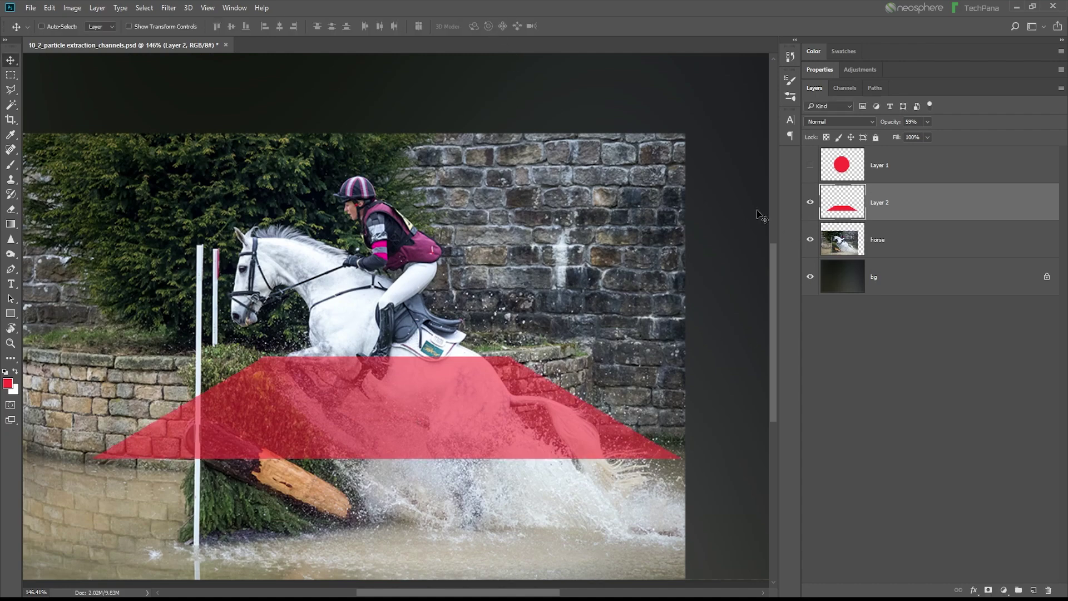
Step: Add Layer 3, load Layer 2's trapezoid as a selection, and hide Layers 3 and 2
left_click(1032, 590)
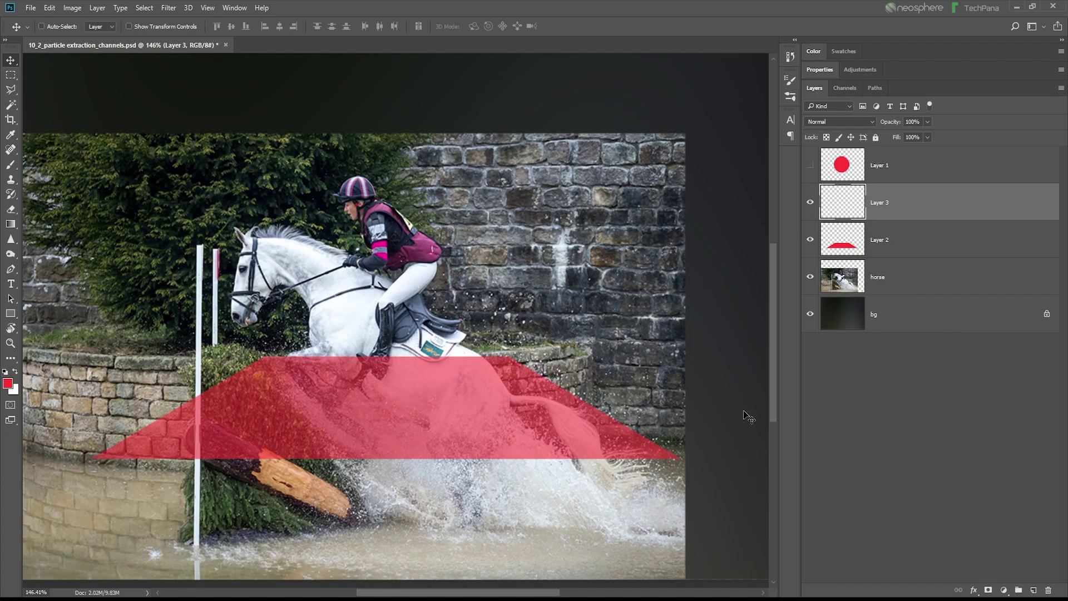
left_click(896, 253)
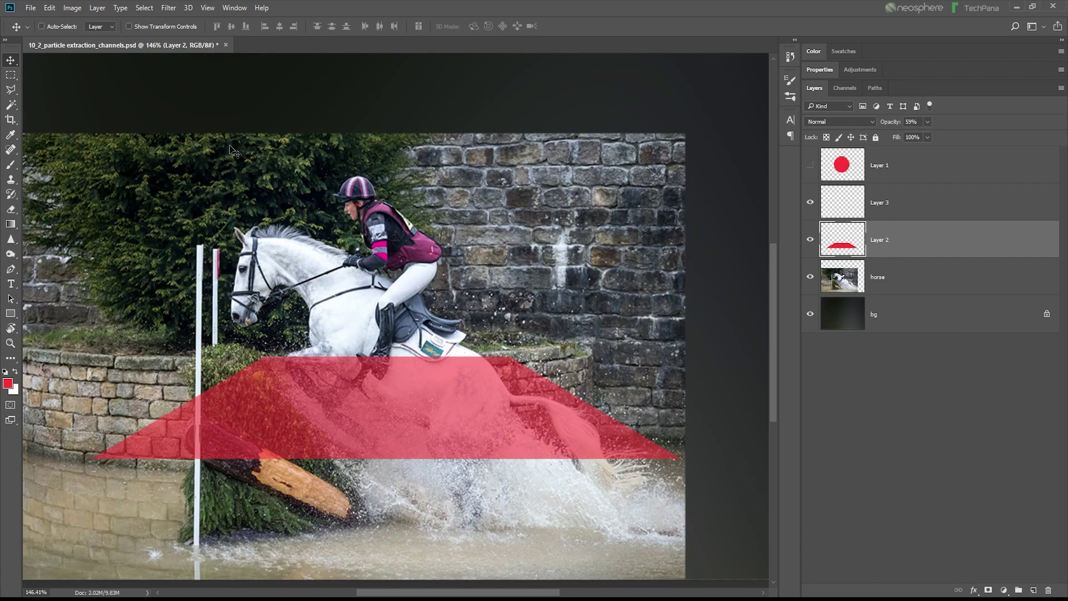
left_click(846, 246, "ctrl")
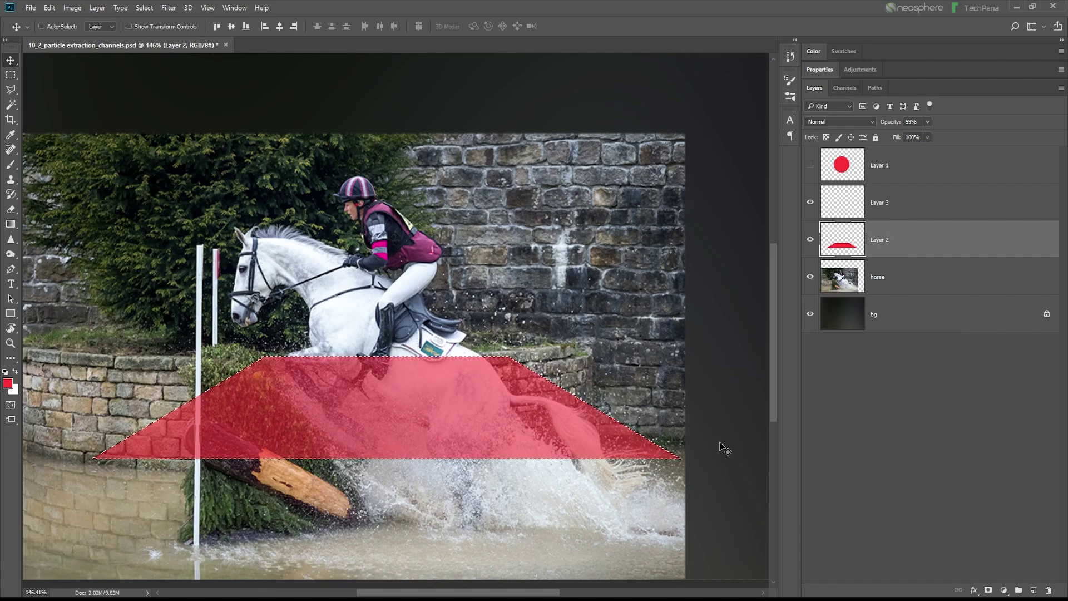
left_click(810, 239)
left_click(808, 201)
Step: Mask the horse layer to the trapezoid selection and duplicate it as horse copy
left_click(895, 278)
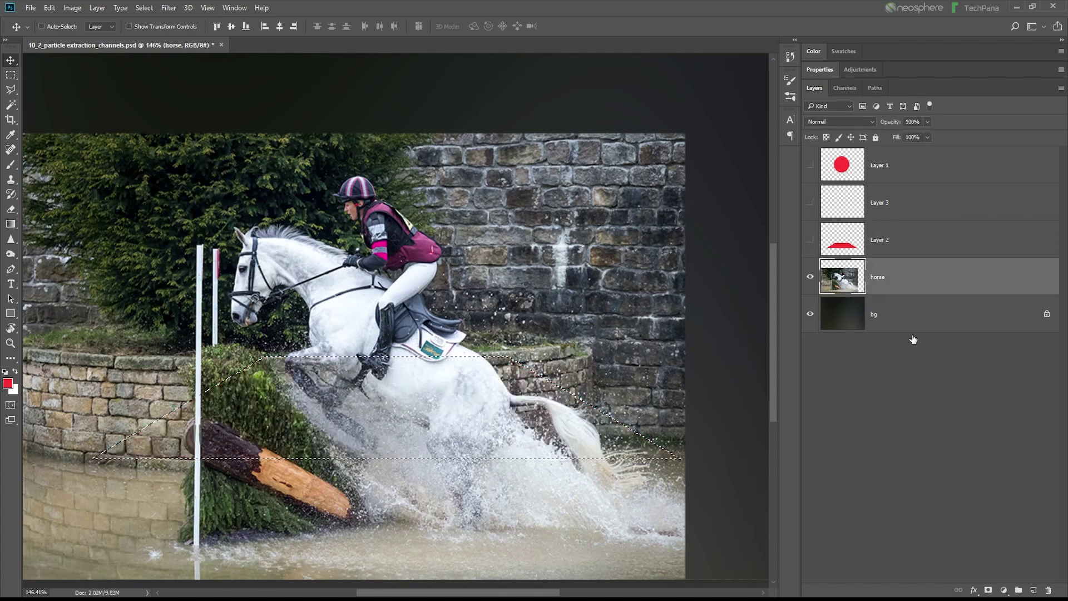
left_click(988, 590)
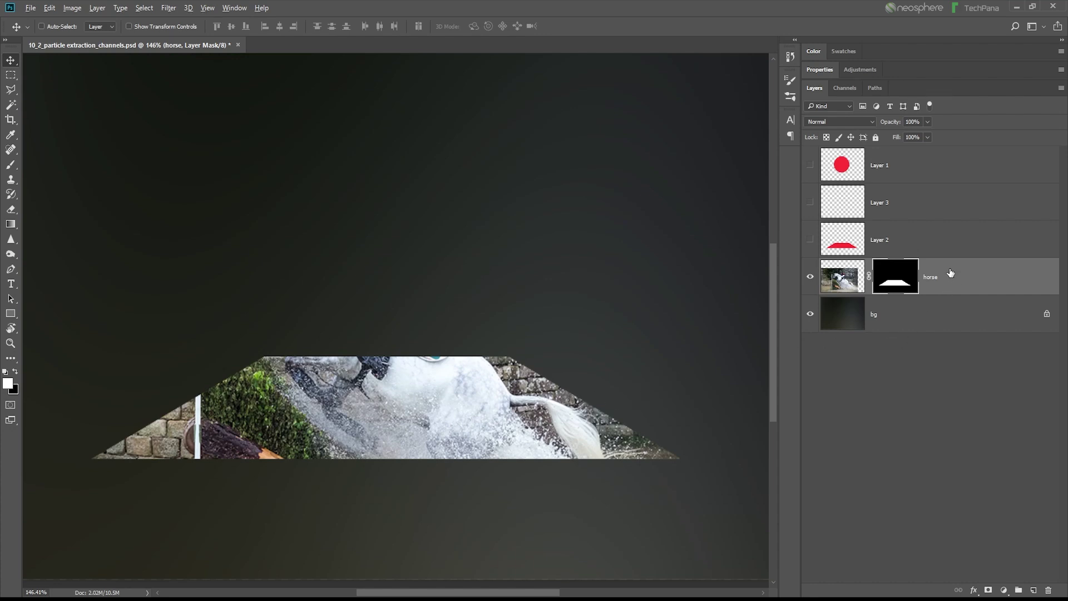
key("ctrl+j")
Step: Delete horse copy's layer mask without applying it, showing the full unmasked photo
left_click(810, 276)
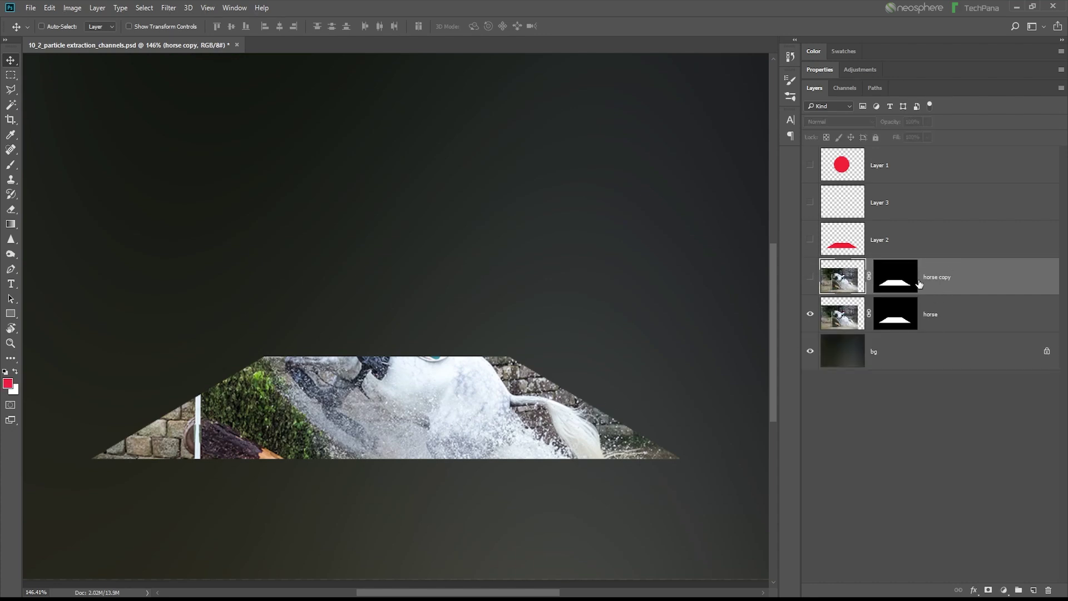
left_click(901, 278)
left_click(1049, 591)
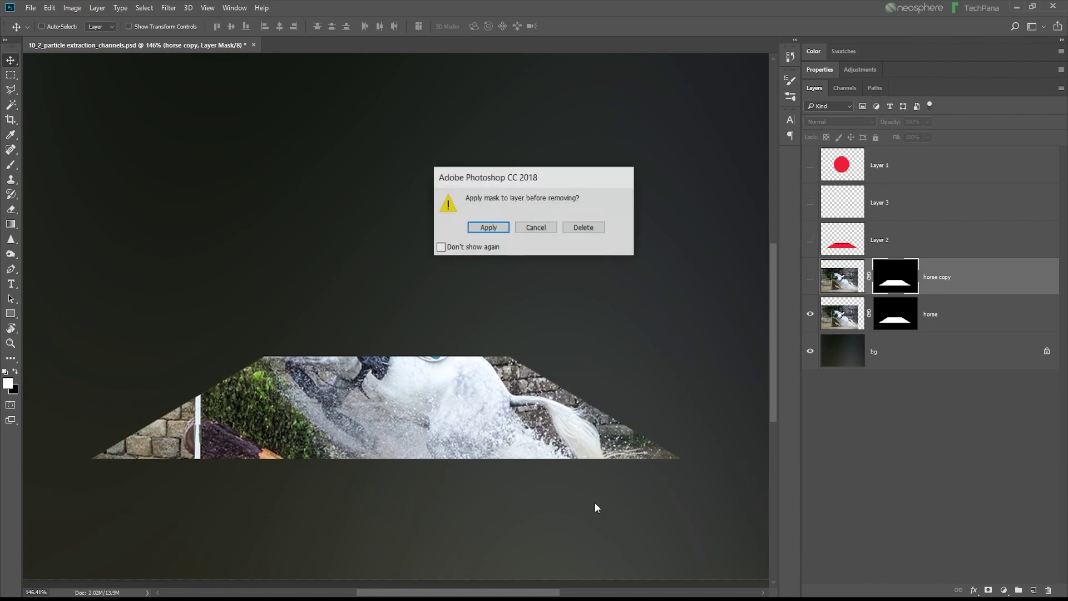
left_click(588, 228)
left_click(810, 277)
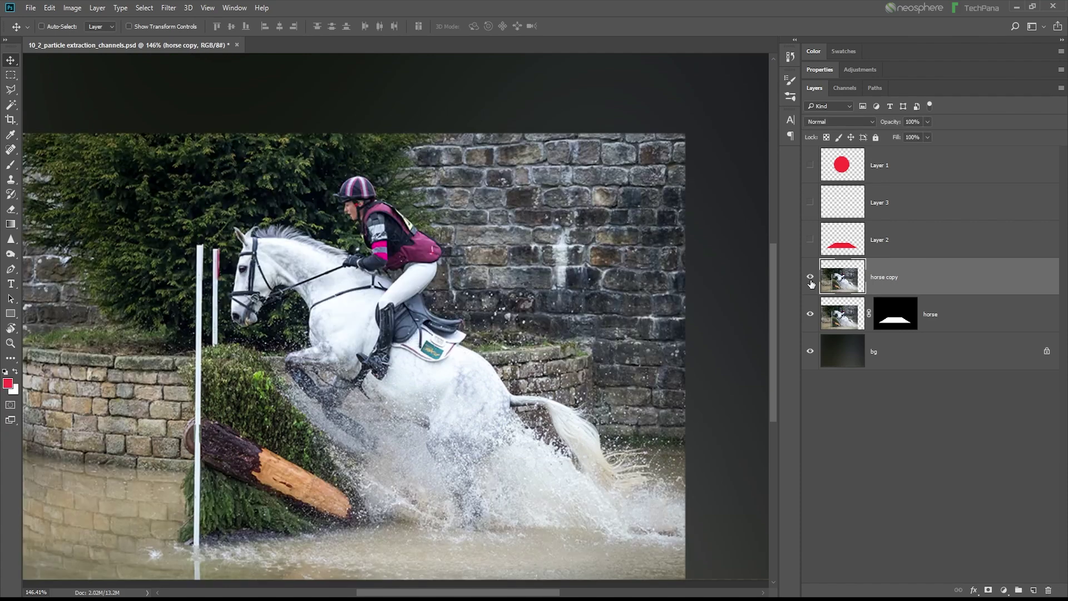
left_click(809, 277)
Step: Delete Layer 3 and Layer 1, rename the masked horse layer 'frame', and show Layer 2
left_click(870, 246)
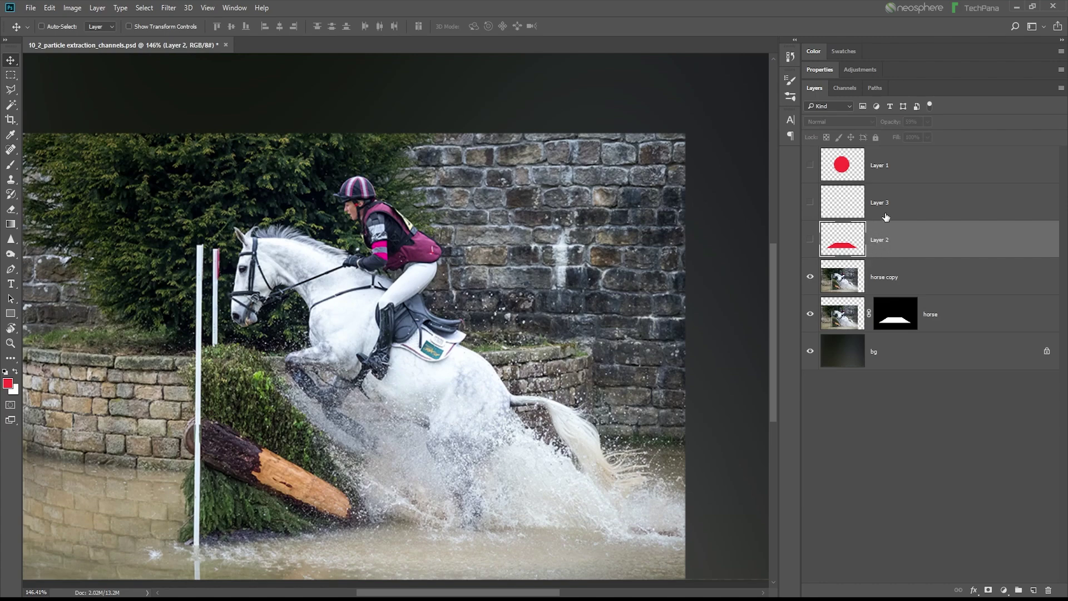
left_click_drag(888, 212, 1048, 590)
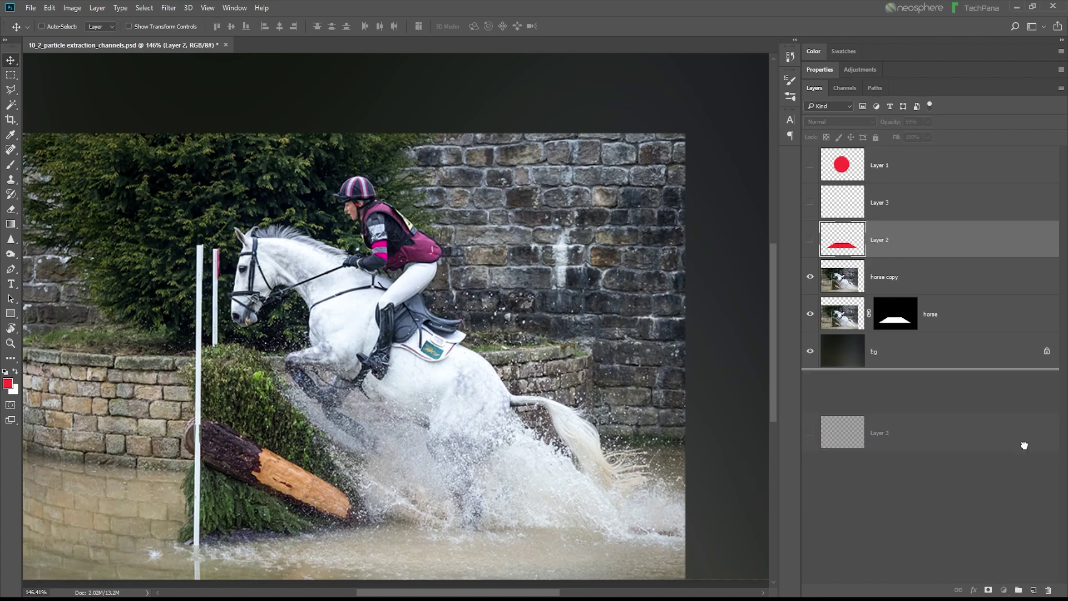
left_click_drag(902, 177, 1048, 590)
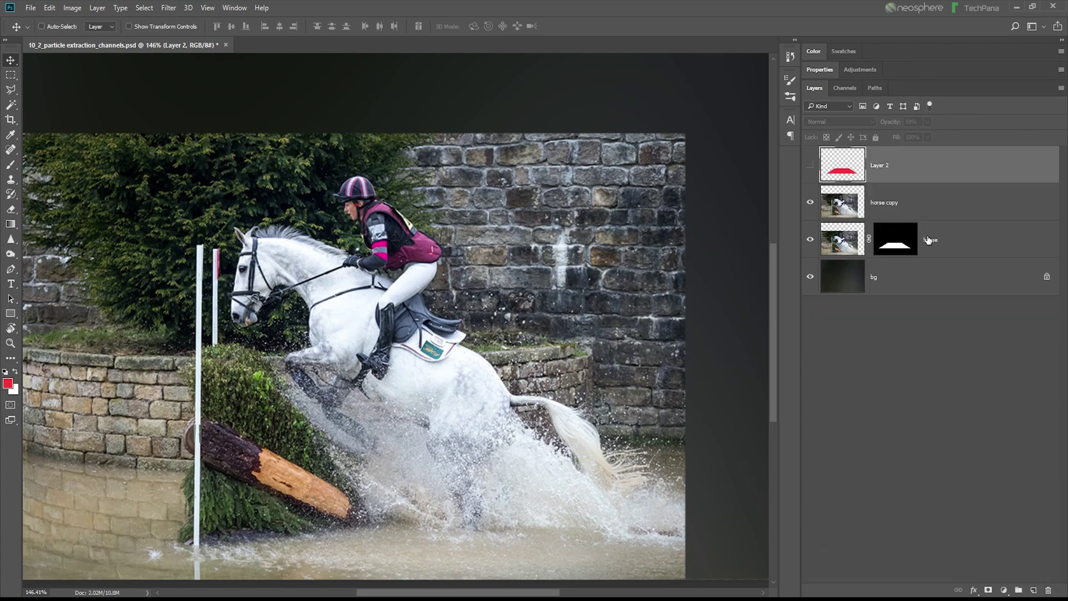
double_click(929, 240)
type("fra")
key("Return")
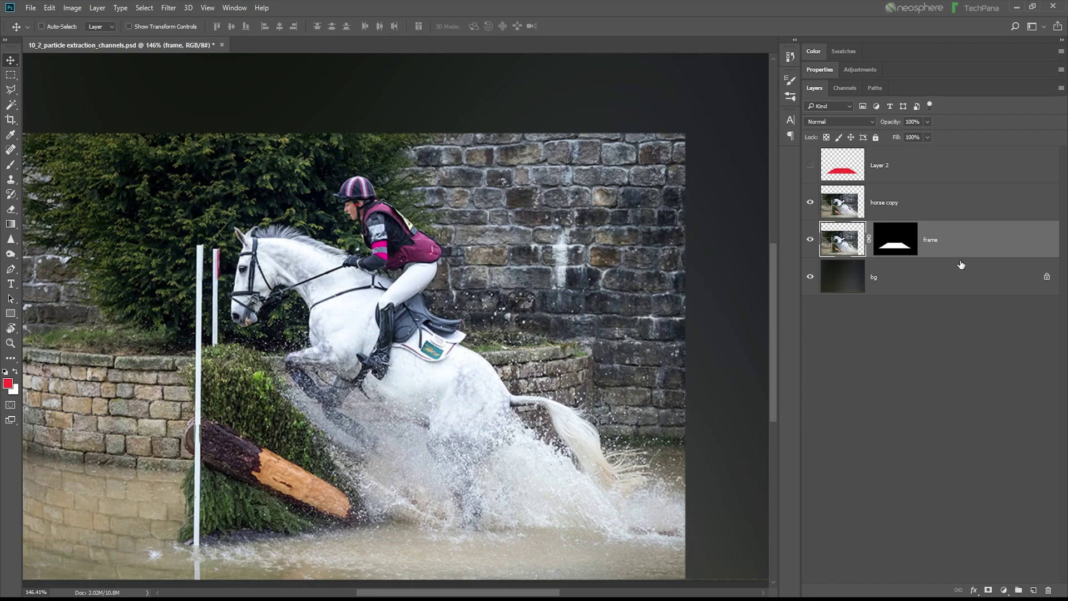
left_click(810, 165)
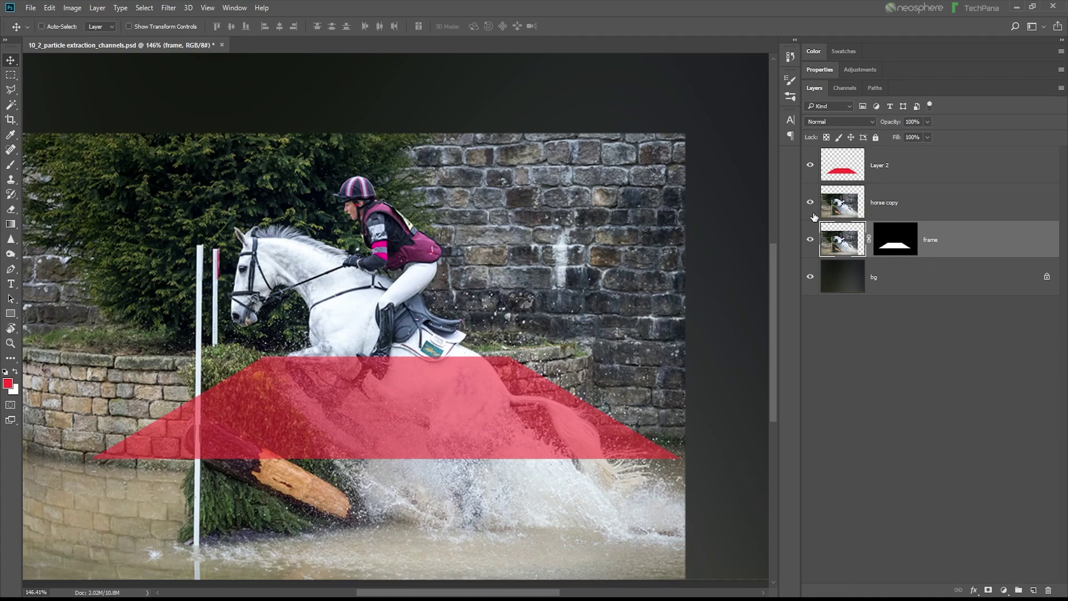
Step: Hide horse copy and Layer 2, then add an inside Stroke with a light bluish-white colour
left_click_drag(809, 202, 807, 170)
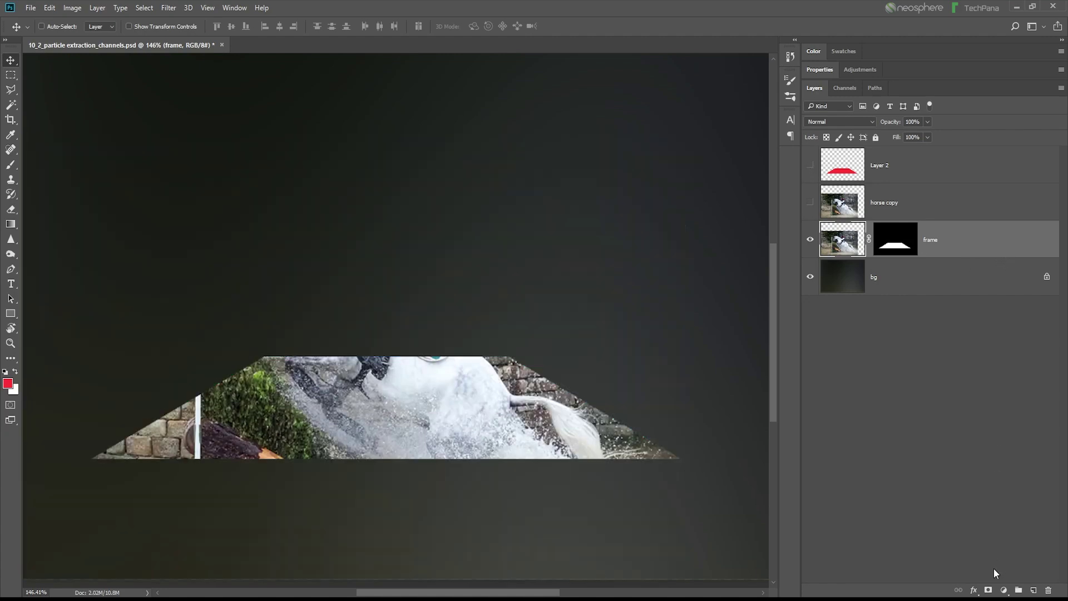
left_click(973, 589)
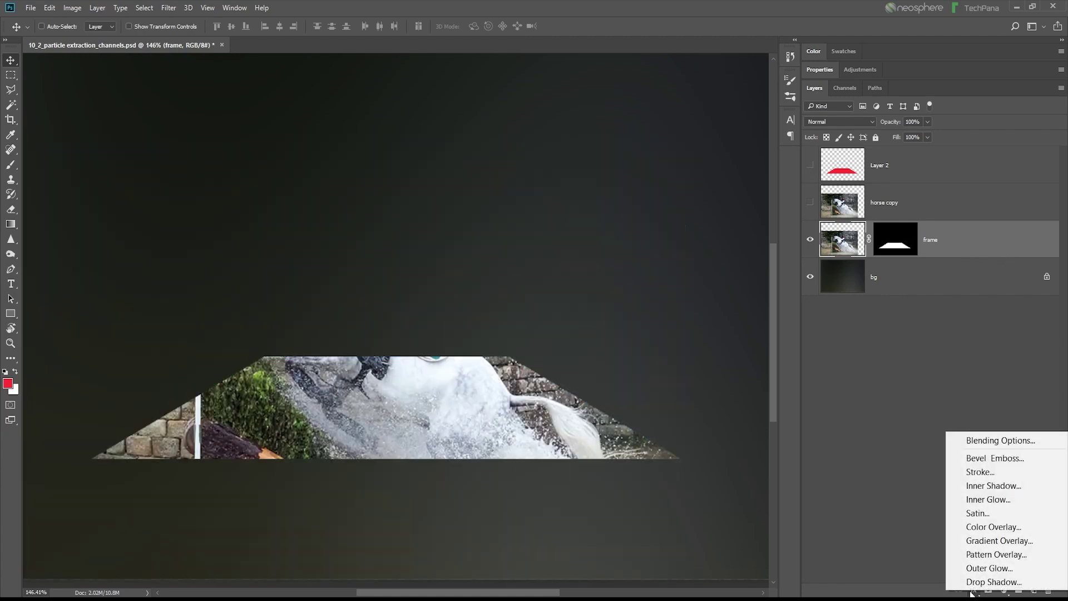
left_click(974, 472)
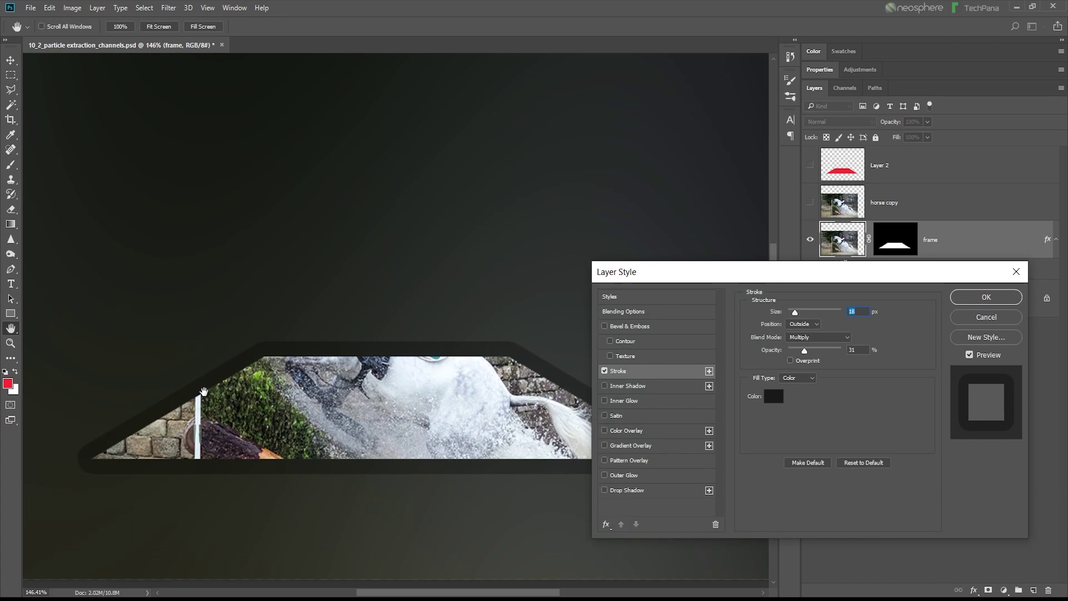
left_click(803, 323)
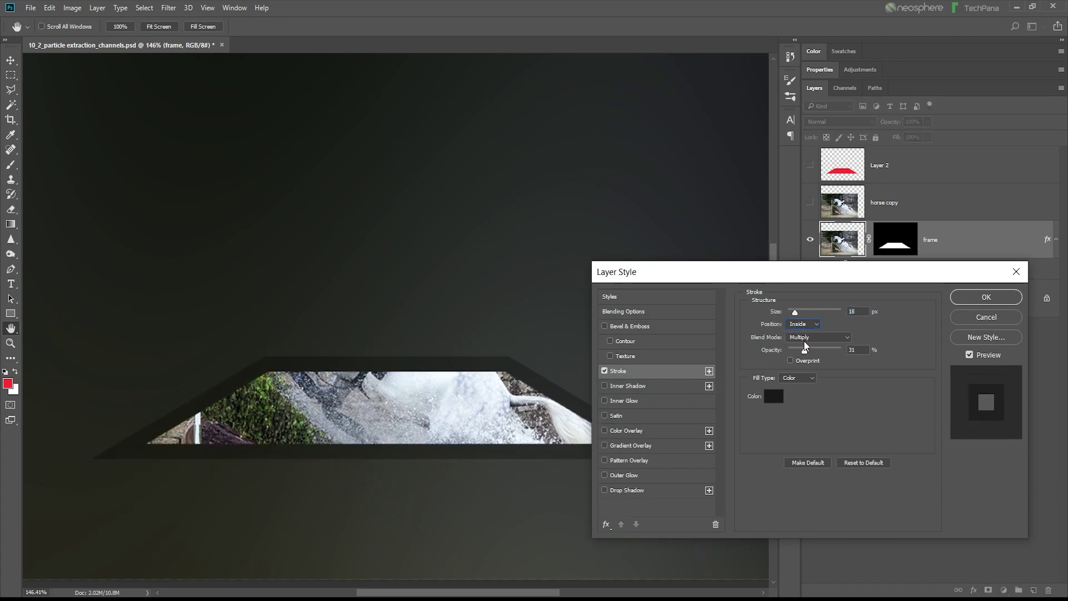
left_click(772, 396)
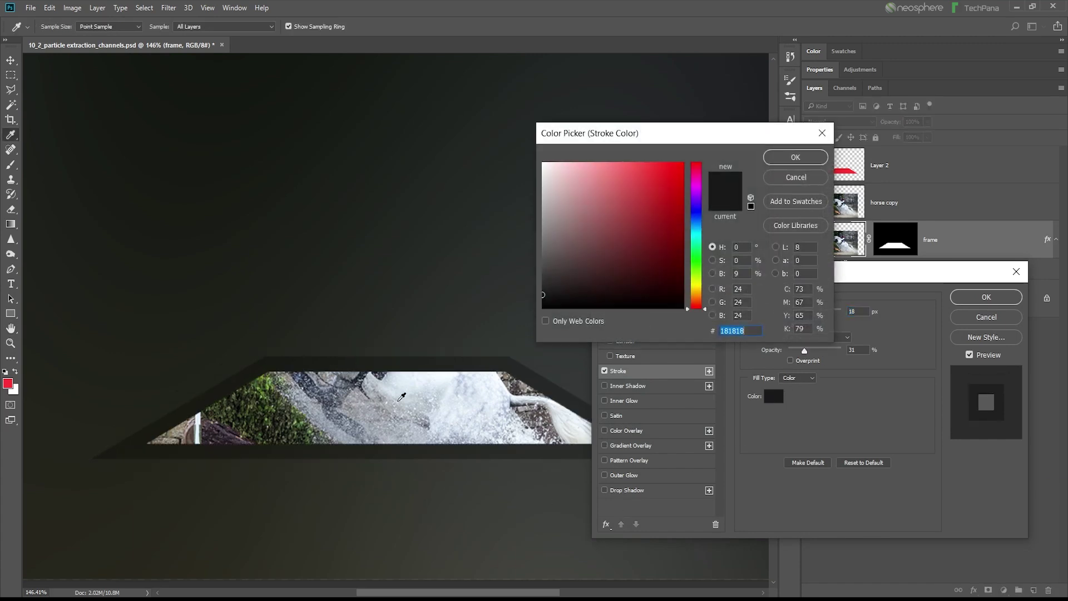
left_click(421, 378)
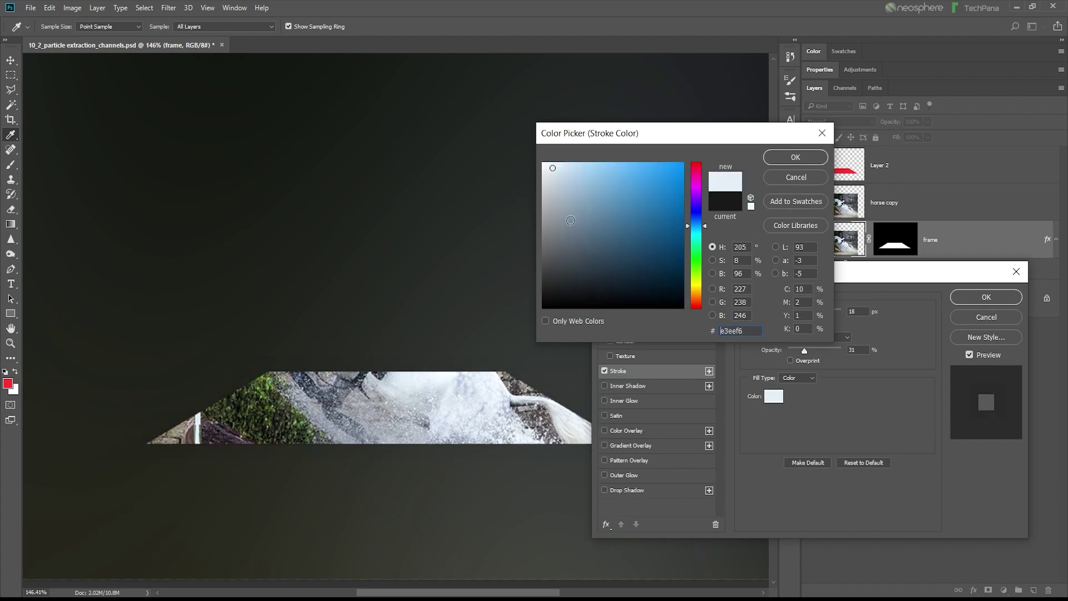
left_click(795, 161)
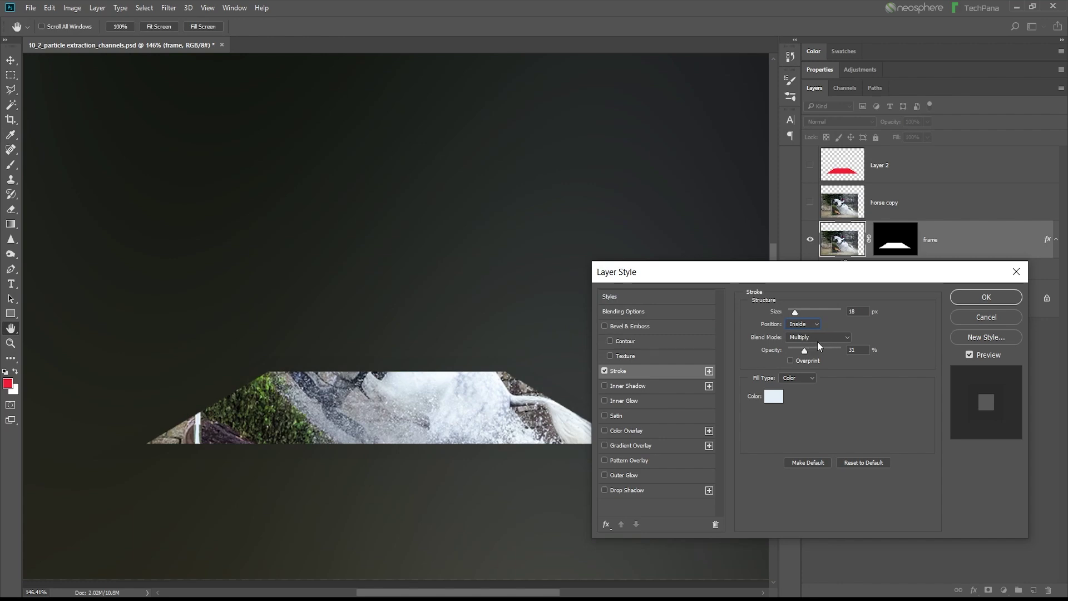
Step: Set the stroke to Normal blend, 100% opacity and 4 px size, and apply it
left_click(819, 337)
left_click(819, 346)
left_click_drag(803, 350, 864, 353)
mouse_move(795, 314)
left_mouse_down()
mouse_move(806, 315)
mouse_move(790, 316)
left_mouse_up()
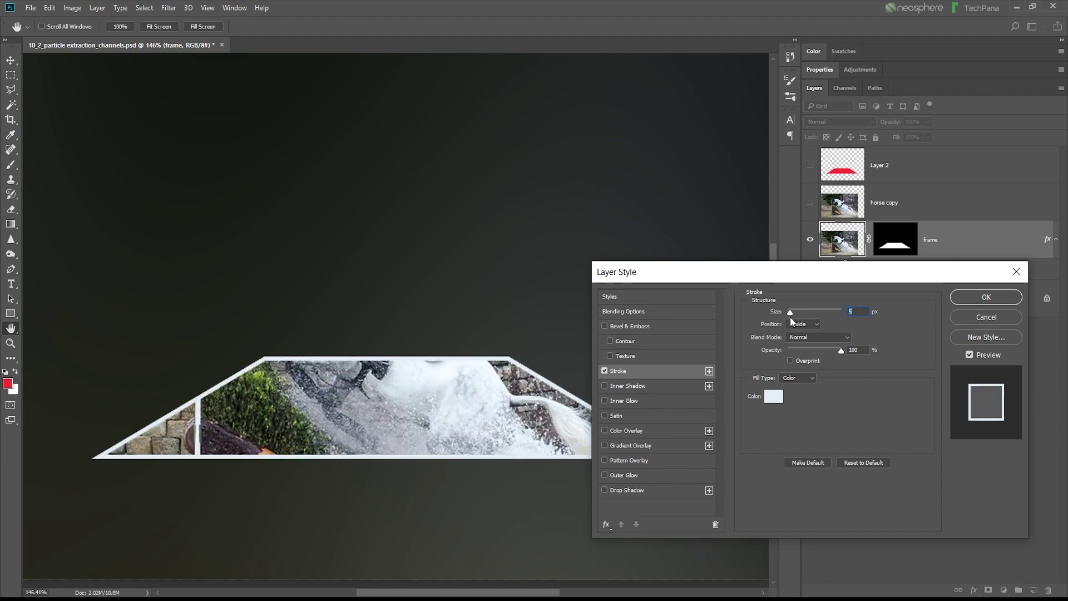
left_click(984, 297)
key("v")
scroll(384, 411, "up", 2)
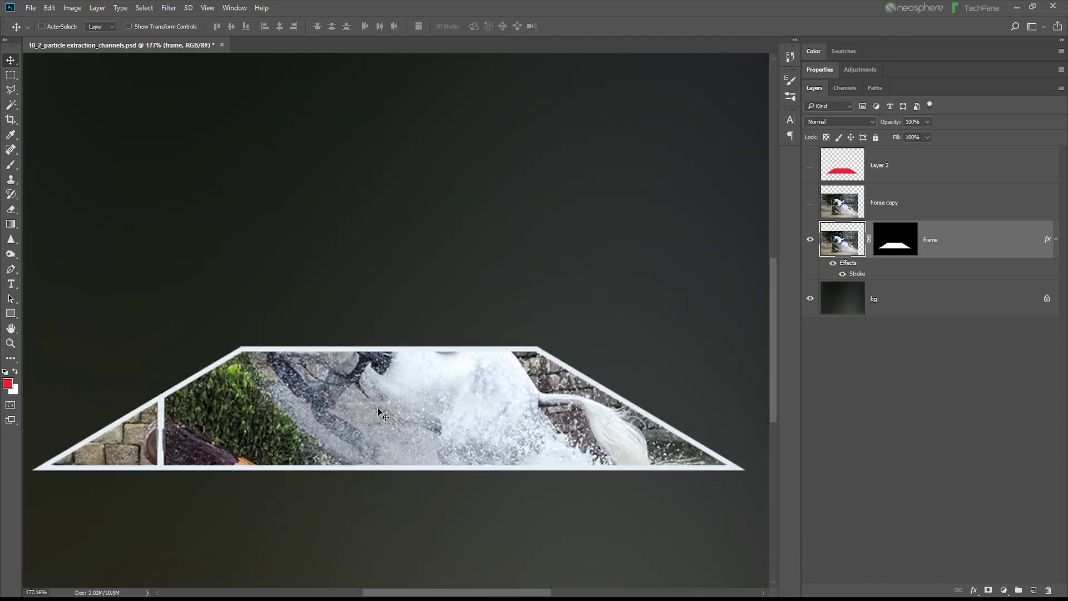
Step: Select horse copy, zoom in, hide the red overlay and switch to the Pen tool
left_click(810, 164)
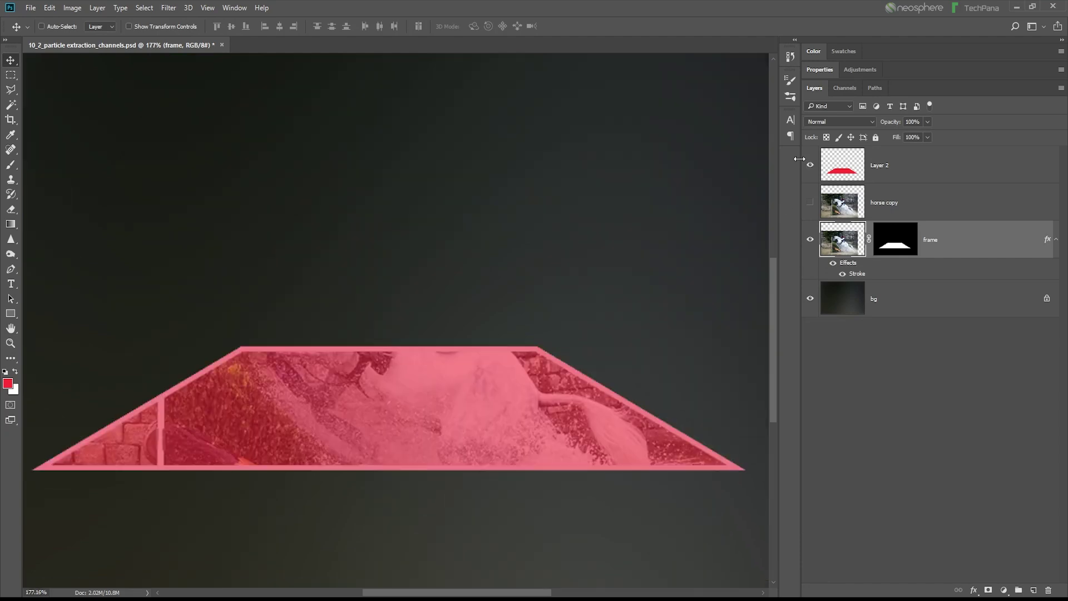
left_click(809, 202)
left_click(898, 207)
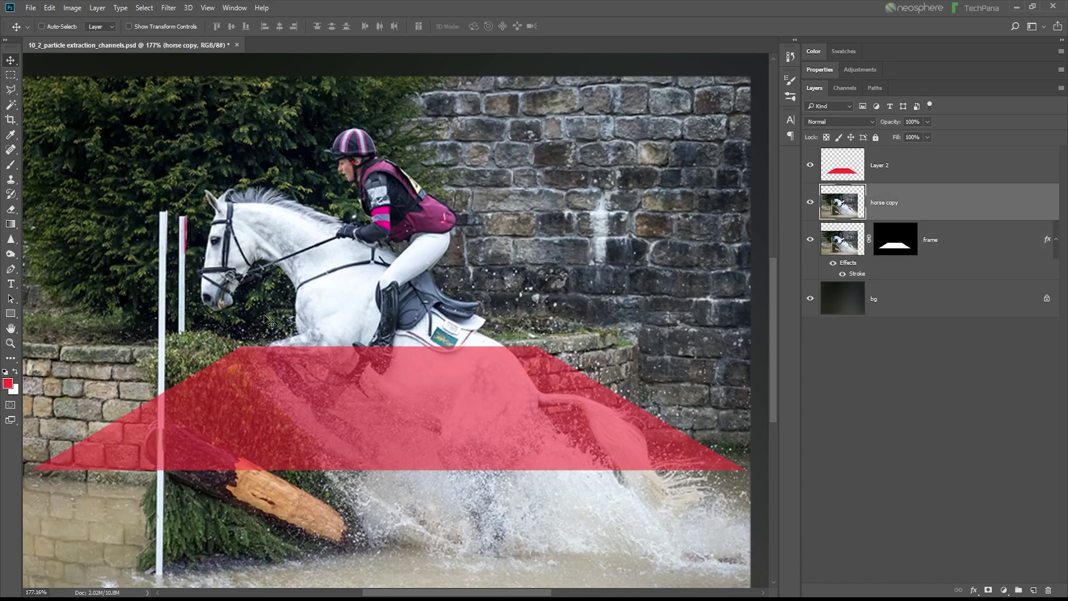
scroll(322, 367, "up", 1)
scroll(321, 367, "up", 1)
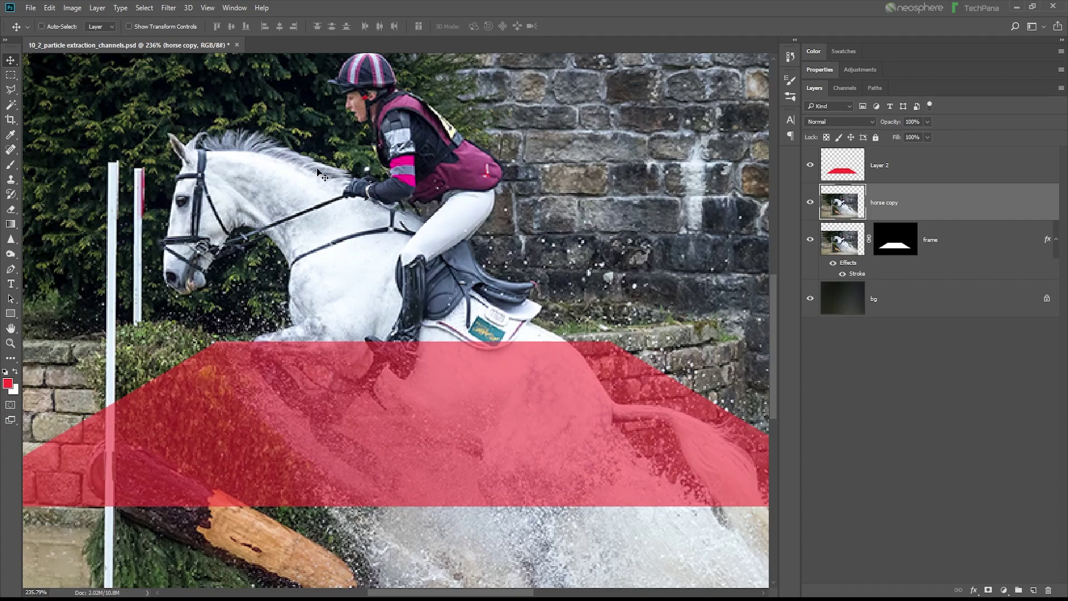
left_click(12, 269)
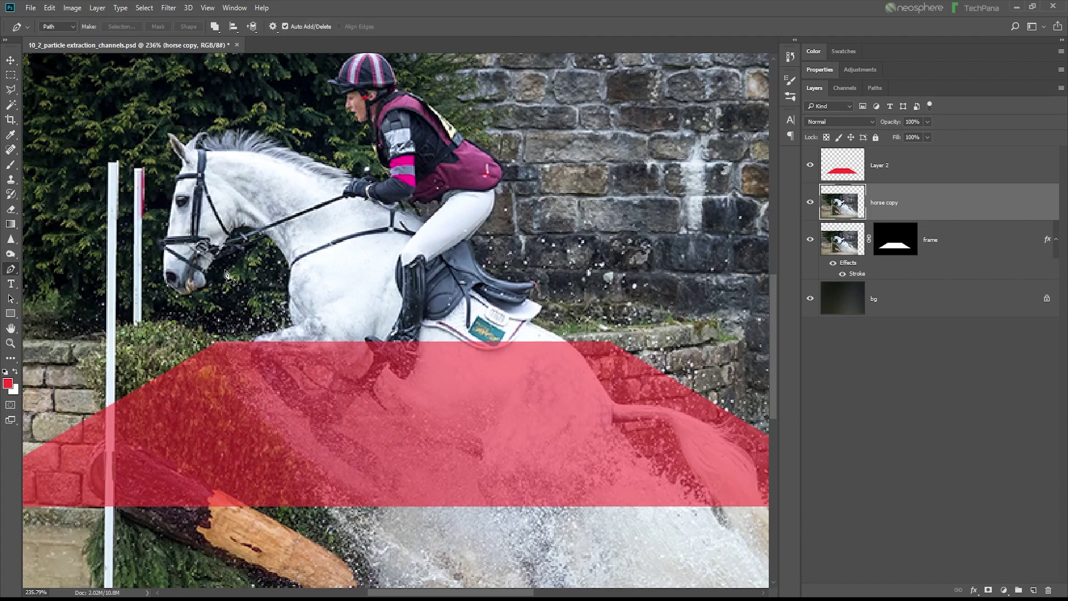
scroll(248, 361, "up", 3)
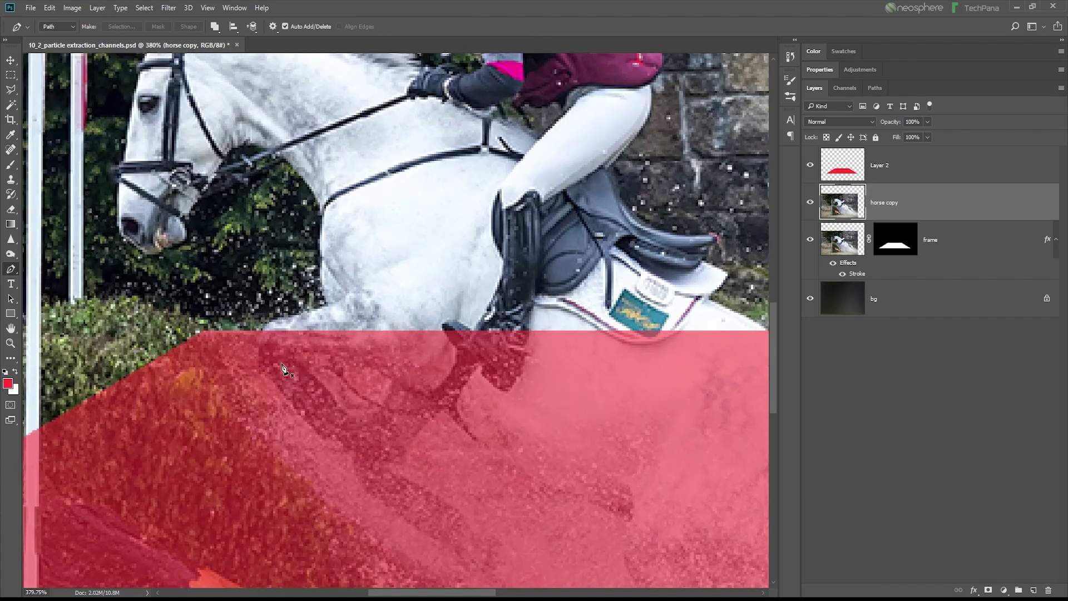
left_click(810, 203)
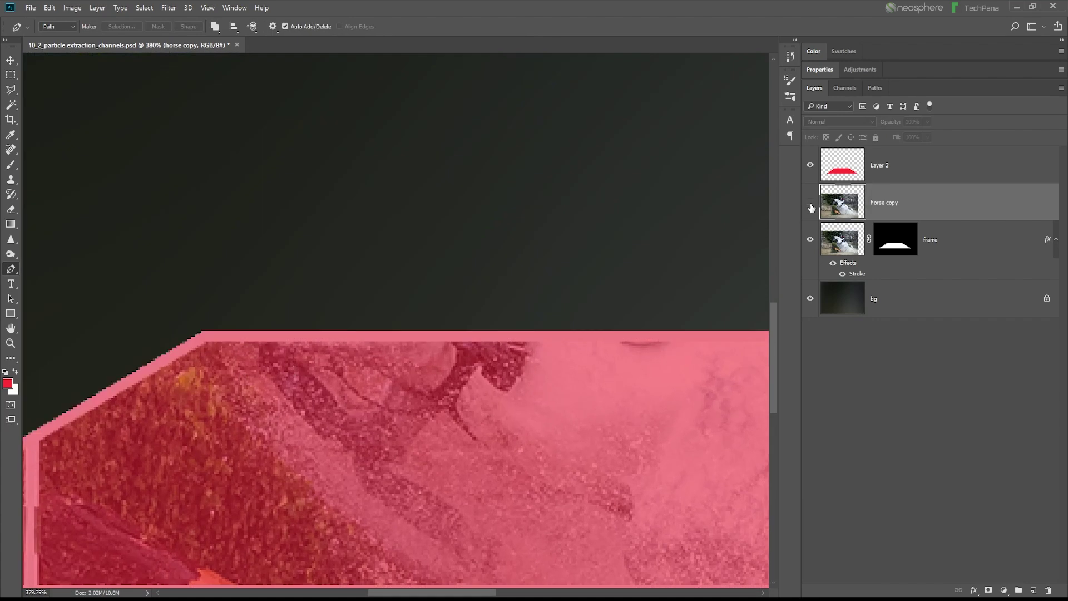
left_click(809, 202)
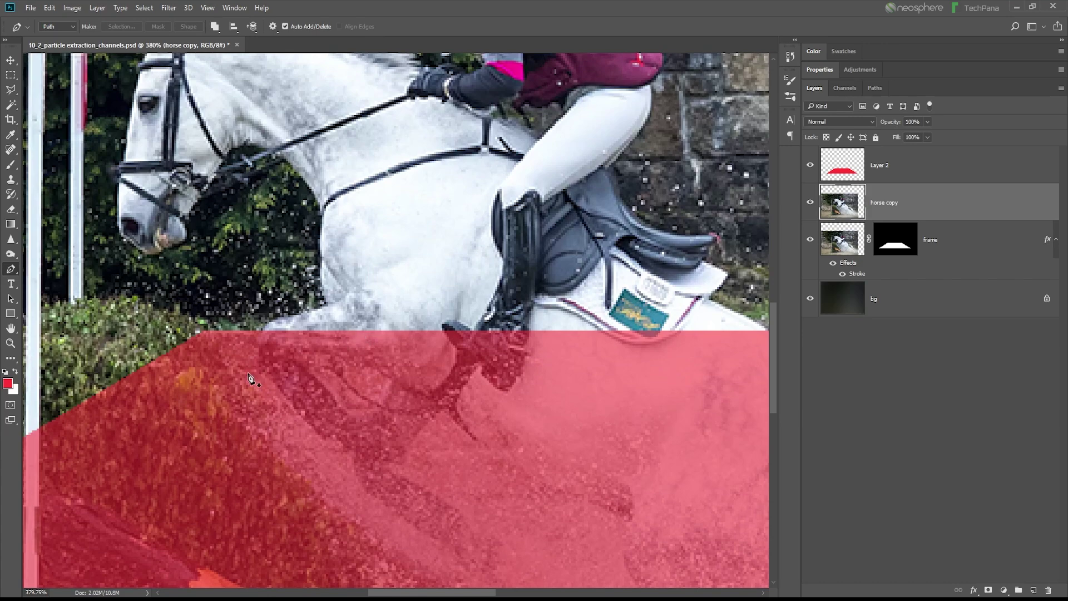
left_click(810, 165)
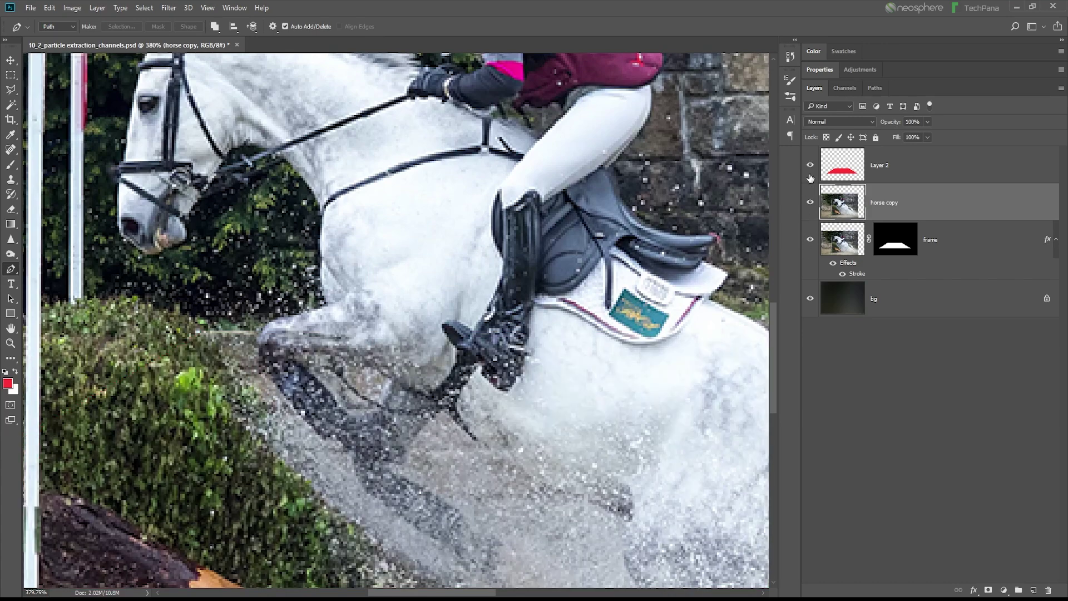
Step: Start the cutout path with anchors along the horse's chest and up the neck
left_click(262, 367)
left_click_drag(265, 325, 276, 317)
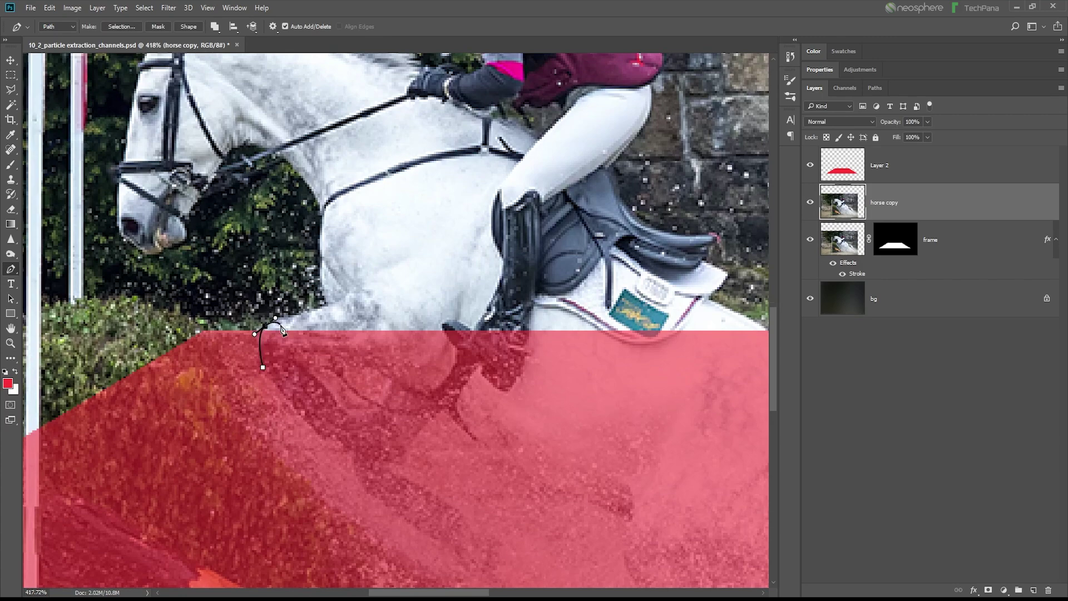
scroll(281, 311, "up", 2)
left_click(359, 298)
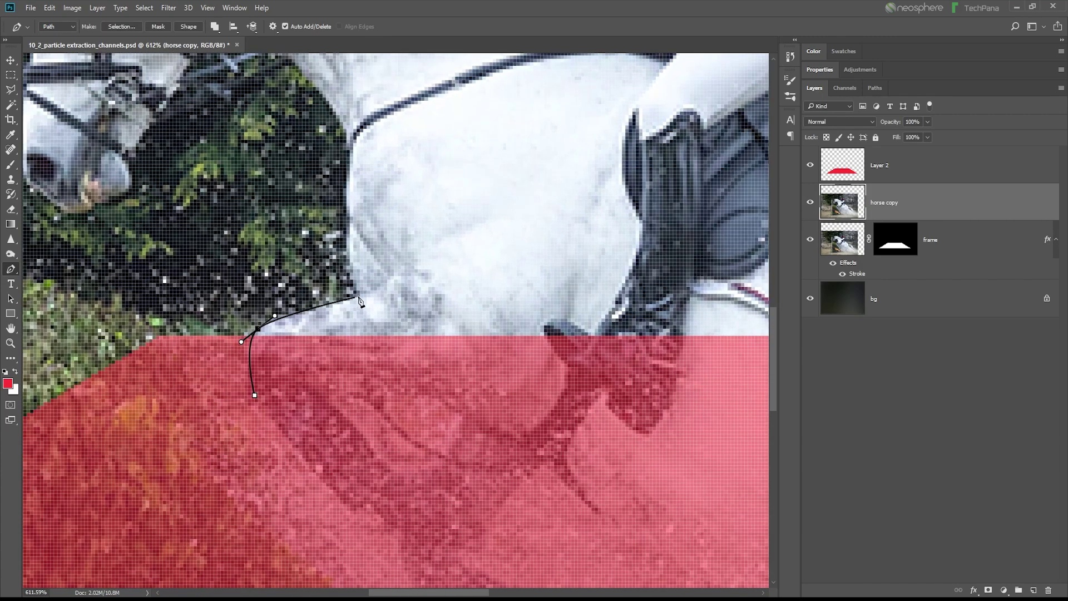
left_click_drag(399, 288, 488, 470)
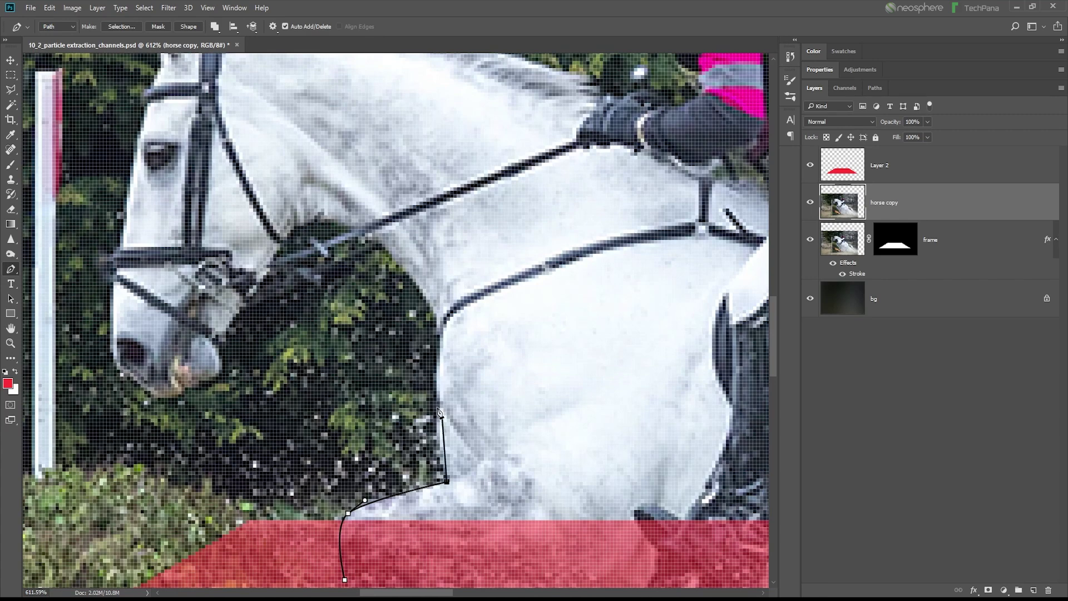
left_click_drag(437, 396, 438, 362)
left_click(421, 285)
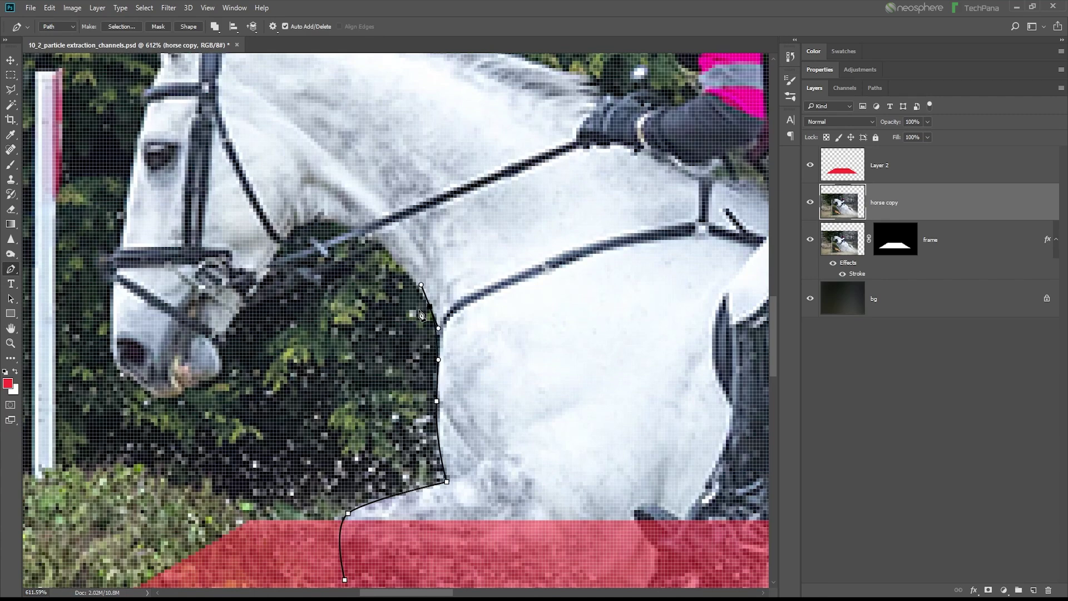
left_click(383, 245)
left_click_drag(358, 268, 342, 286)
Step: Place anchors through the dark gap under the neck and up the horse's face
left_click(355, 260)
left_click(345, 278)
left_click(324, 299)
left_click(314, 335)
left_click(294, 324)
left_click(263, 351)
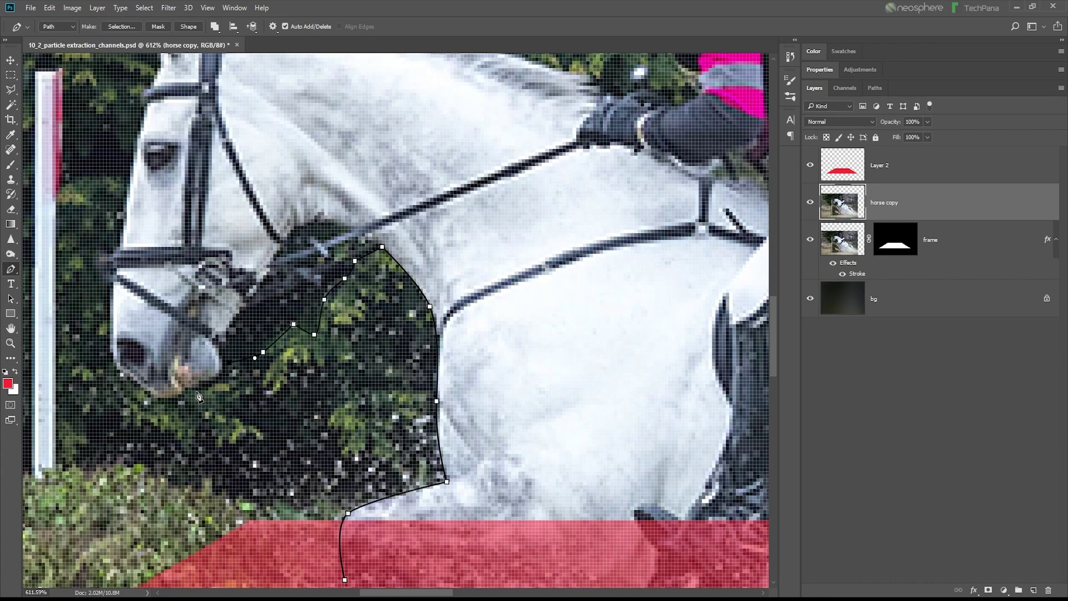
left_click(180, 393)
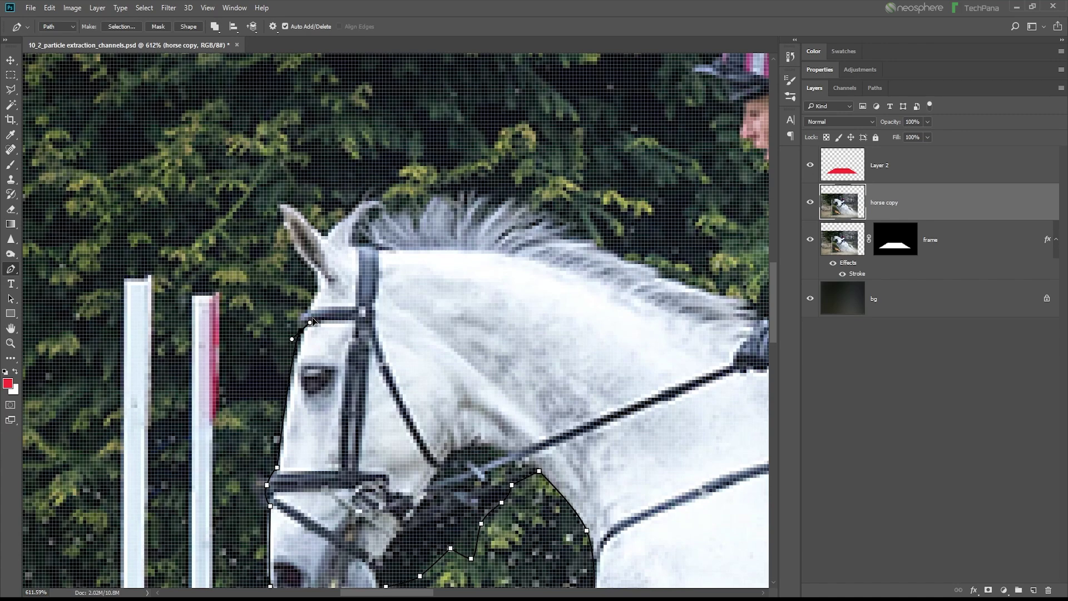
scroll(312, 321, "up", 3)
left_click(303, 306)
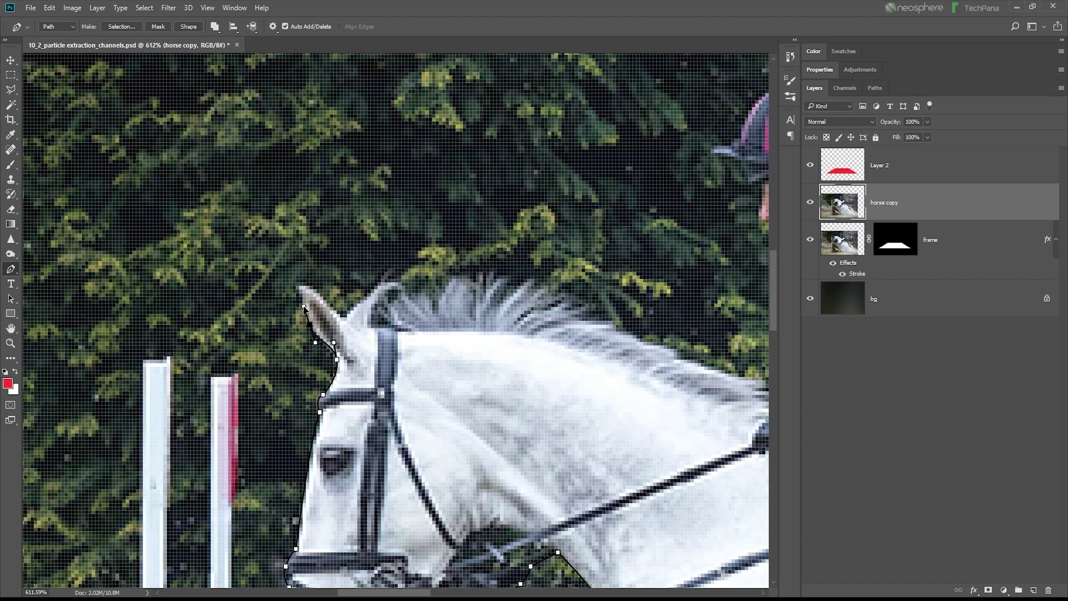
Step: Trace the path around the horse's ear and on past the rider, then pan toward the saddle
left_click(309, 324)
left_click(299, 286)
left_click(343, 317)
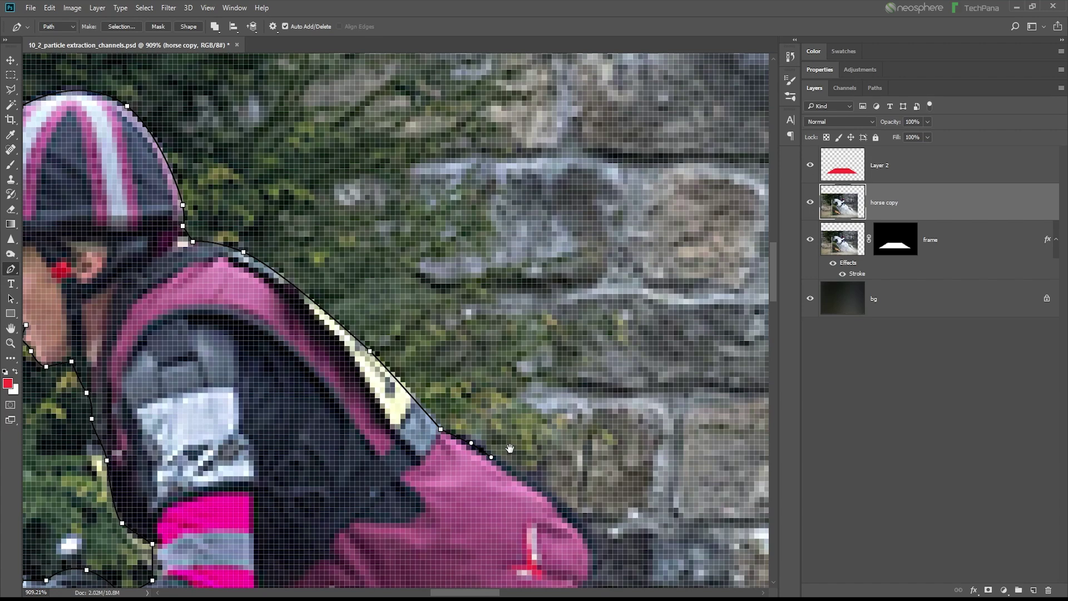
left_click_drag(510, 448, 504, 367)
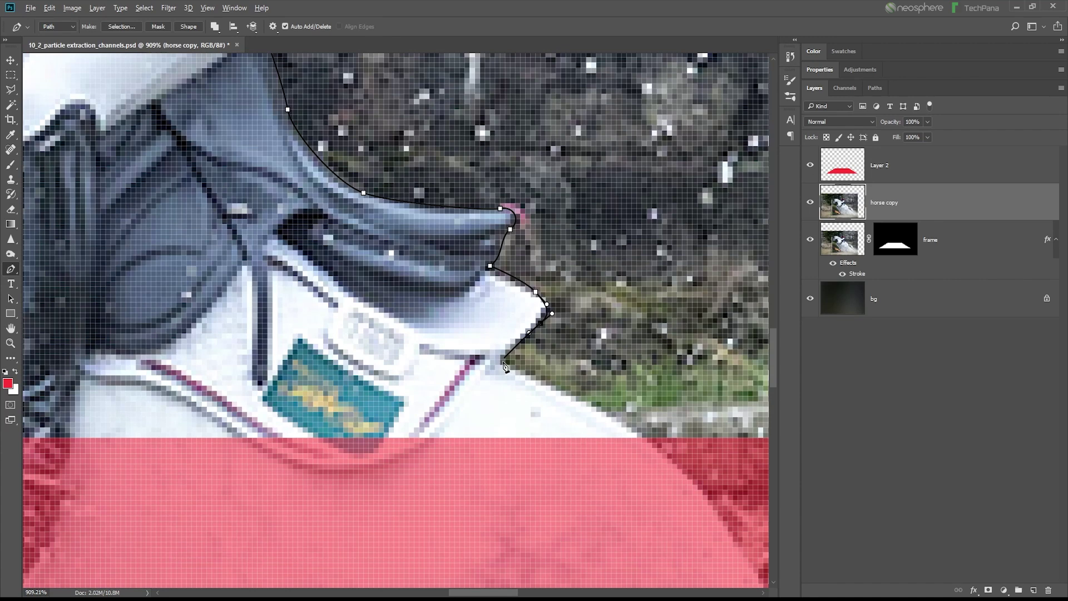
Step: Fit the view and mask horse copy to the finished horse-and-rider selection
key("ctrl+0")
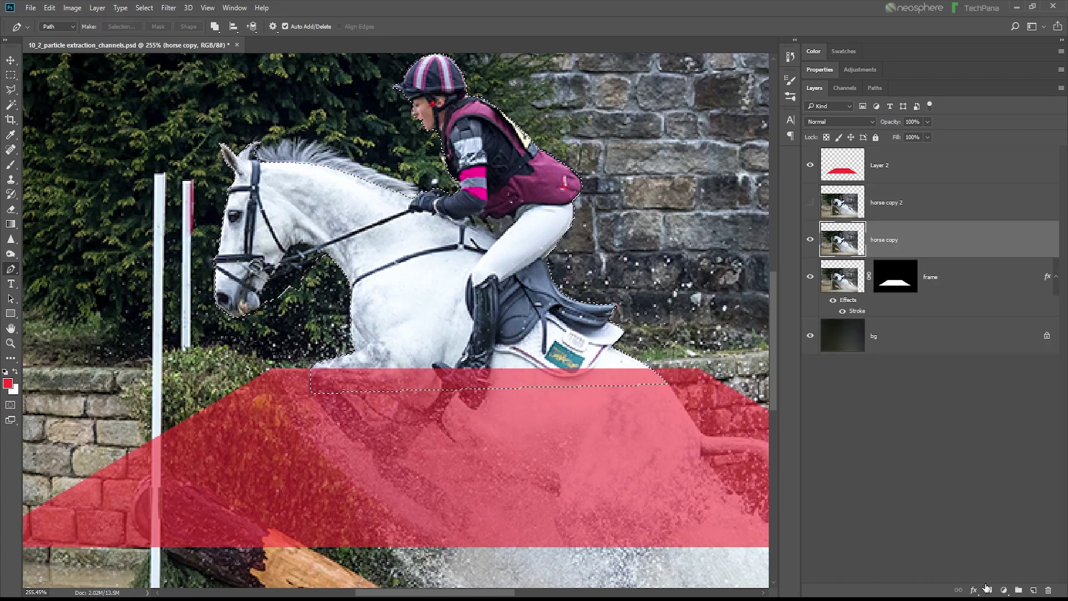
left_click(986, 588)
double_click(938, 240)
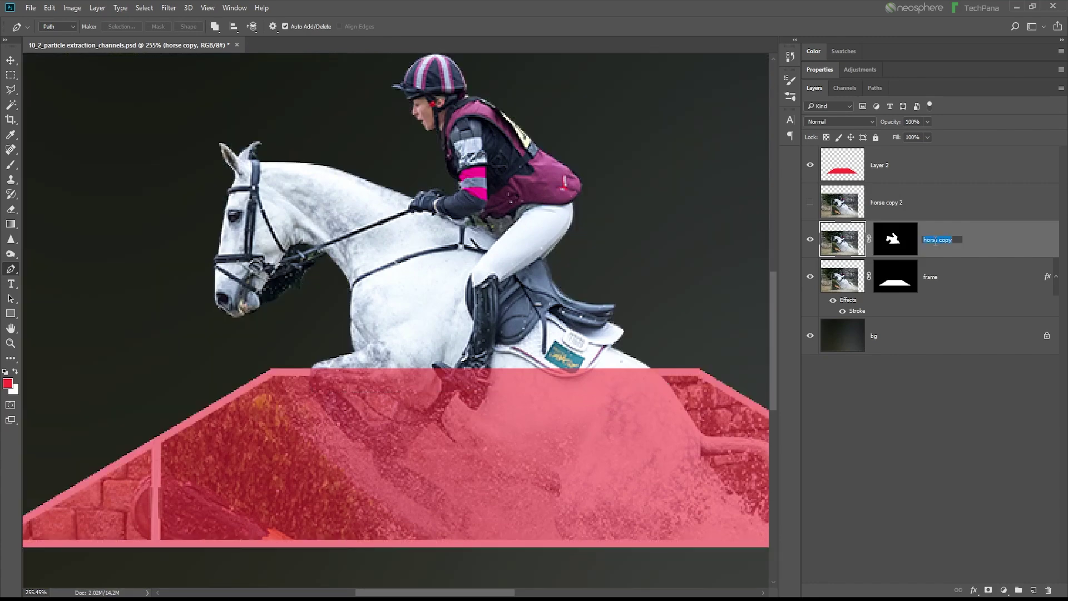
Step: Name the cutout layer 'out', hide Layer 2, and test-move then undo the layer
type("out")
key("Return")
key("v")
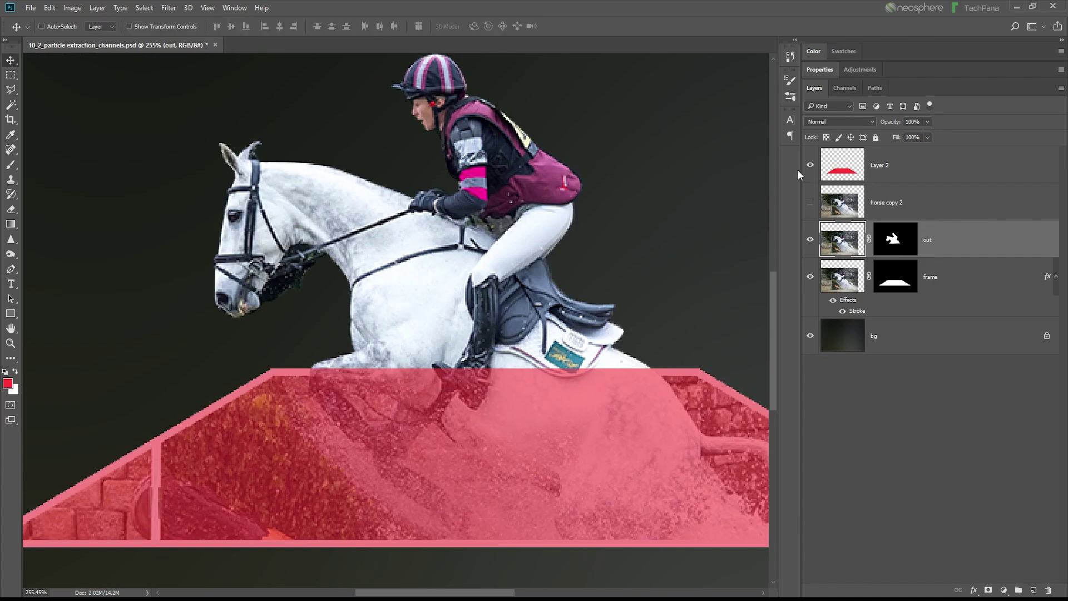
left_click(810, 165)
scroll(462, 428, "down", 3)
scroll(462, 428, "down", 2)
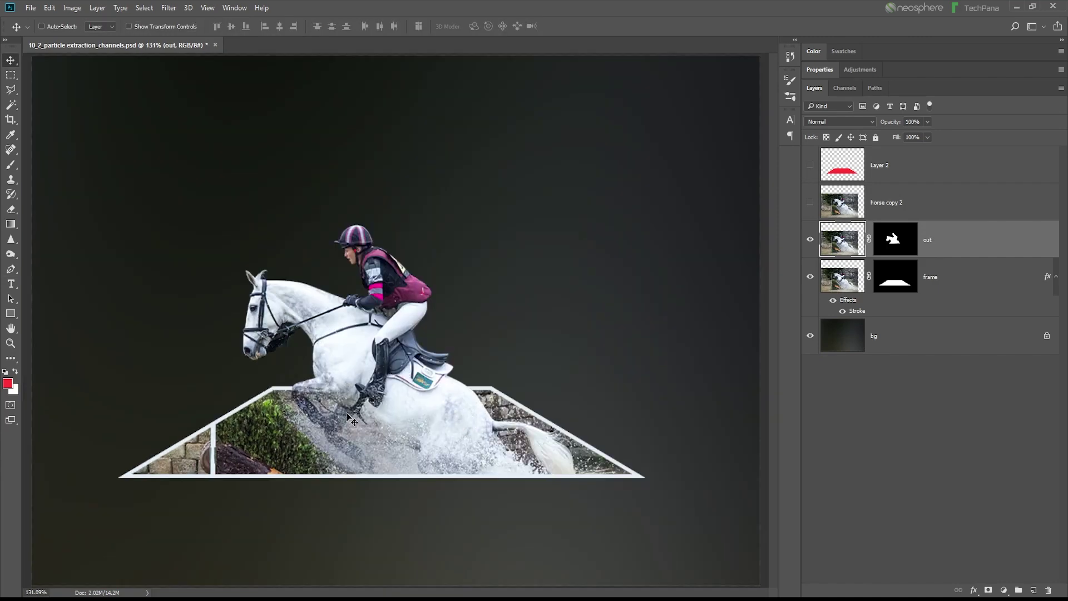
mouse_move(358, 353)
left_mouse_down()
mouse_move(347, 256)
mouse_move(349, 302)
left_mouse_up()
key("ctrl+z")
Step: Fit the image in view and toggle the bg layer to check the cutout's transparency
scroll(272, 343, "up", 2)
scroll(312, 334, "up", 2)
scroll(347, 334, "up", 1)
key("ctrl+0")
left_click(809, 336)
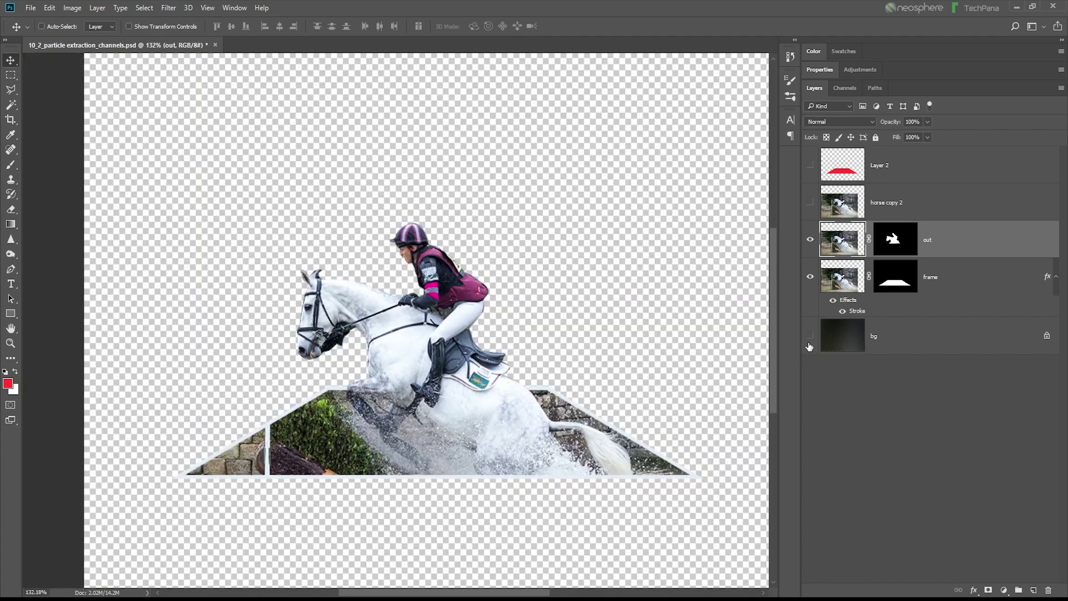
left_click(809, 342)
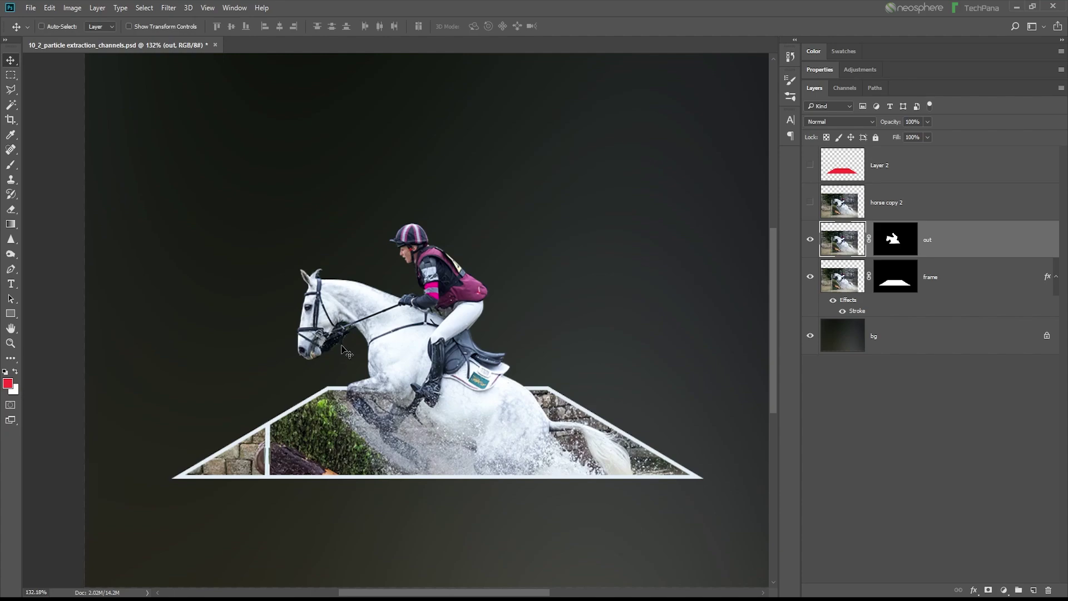
Step: Zoom in on the rider's thigh and draw a closed Pen path around the gap by the hand
scroll(345, 348, "up", 3)
scroll(370, 339, "up", 2)
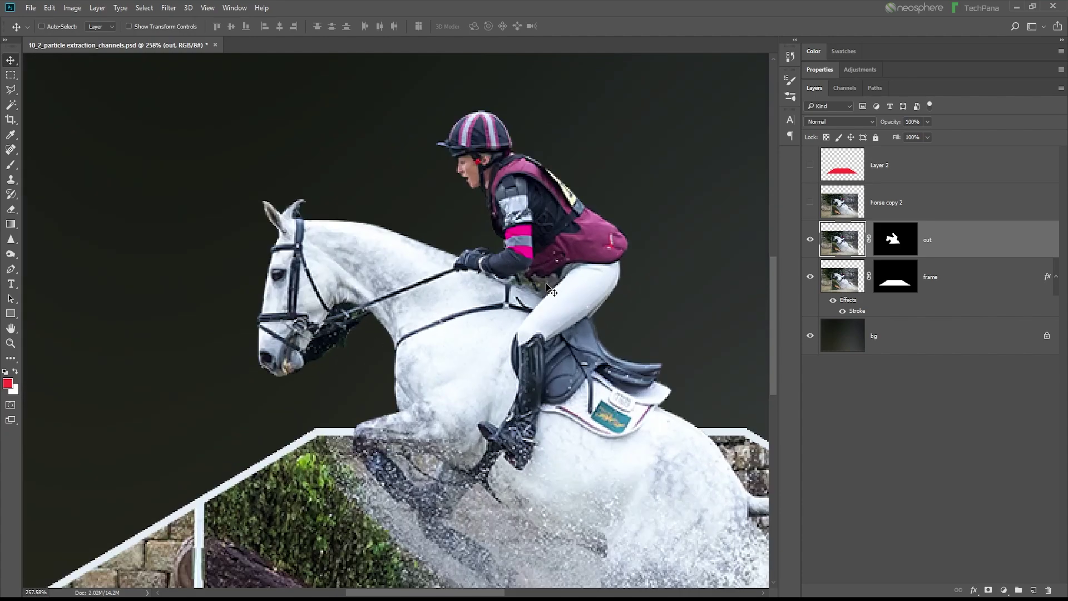
scroll(545, 283, "up", 2)
scroll(545, 283, "up", 2)
scroll(545, 283, "up", 1)
scroll(545, 282, "up", 1)
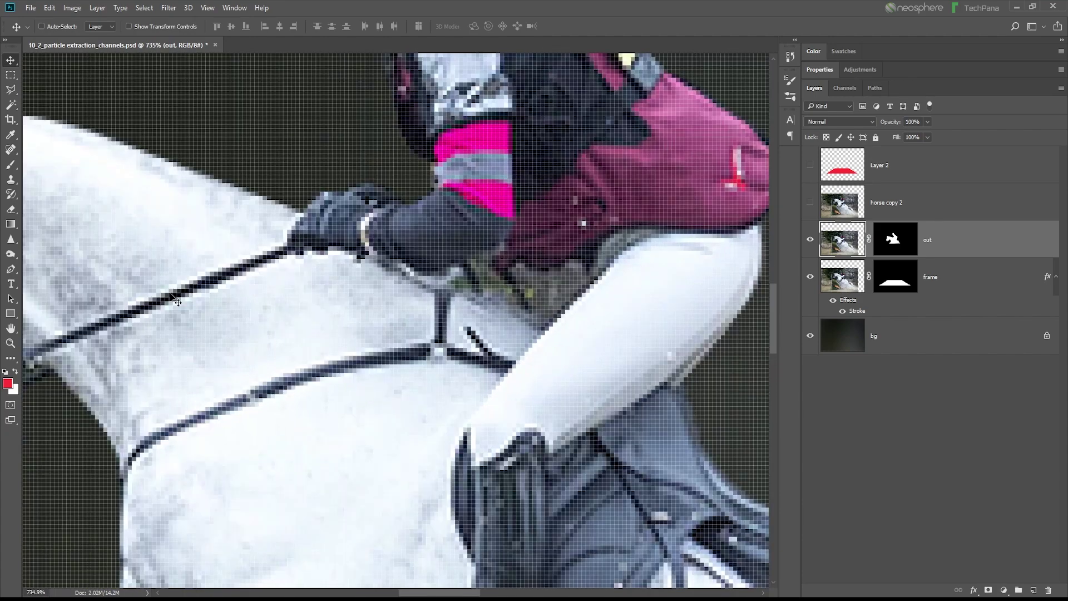
key("p")
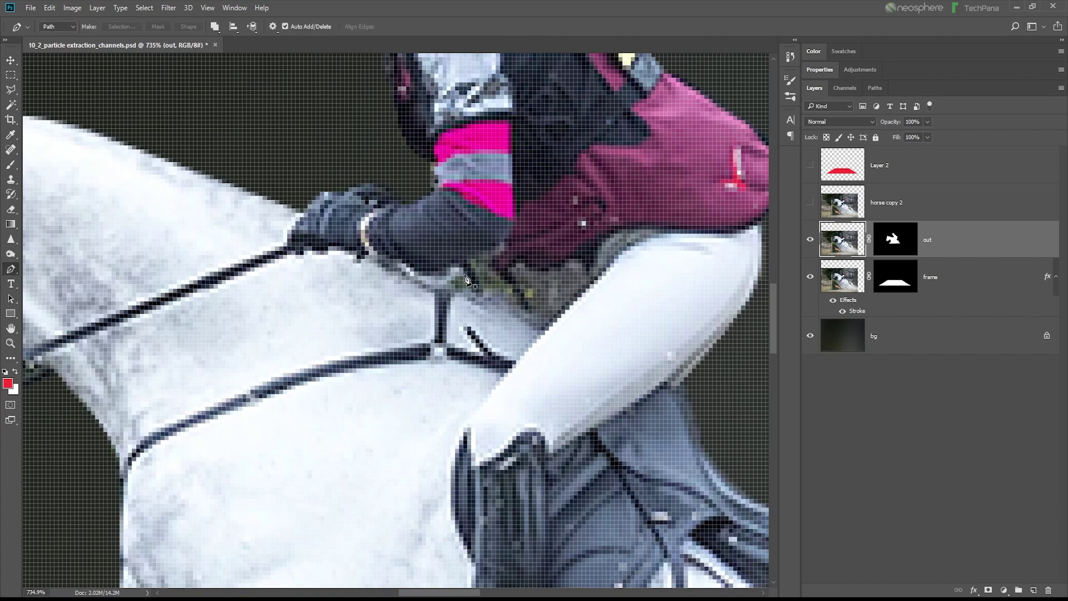
mouse_move(462, 271)
left_mouse_down()
mouse_move(470, 295)
mouse_move(453, 285)
left_mouse_up()
left_click(450, 279)
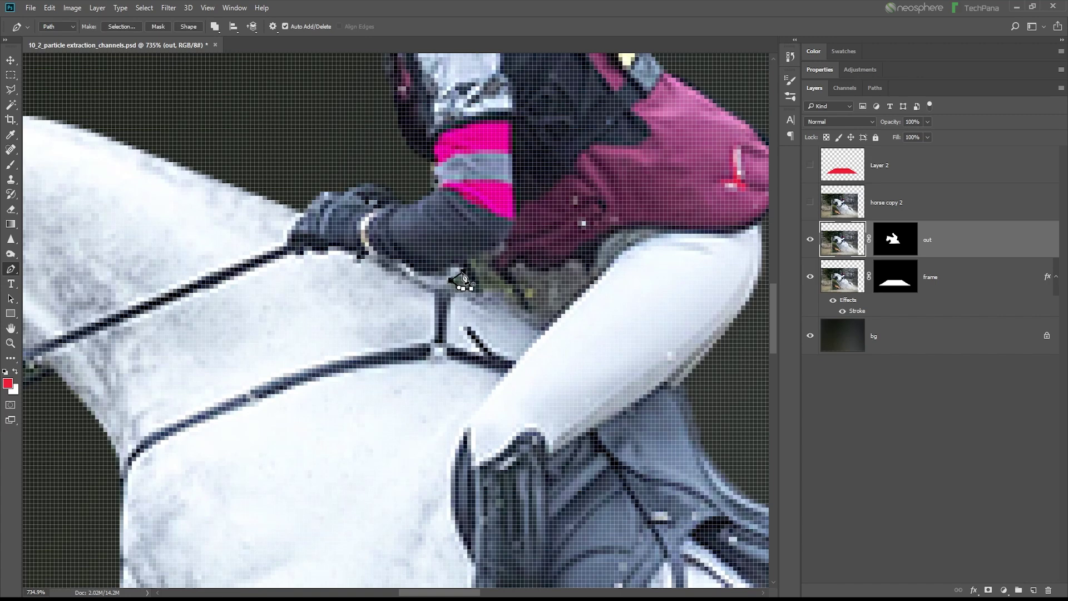
left_click(469, 268)
Step: Draw closed outlines around the second gap and the larger gap along the thigh
left_click_drag(484, 297, 535, 323)
left_click_drag(496, 271, 479, 255)
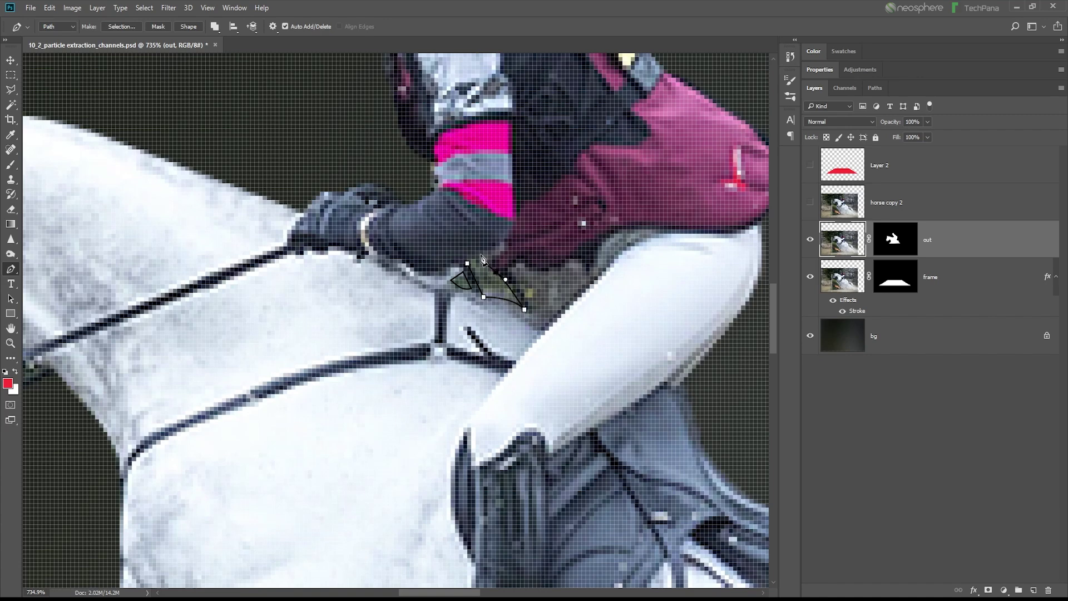
left_click(467, 264)
mouse_move(508, 267)
left_mouse_down()
mouse_move(516, 255)
mouse_move(586, 267)
left_mouse_up()
left_click(545, 331)
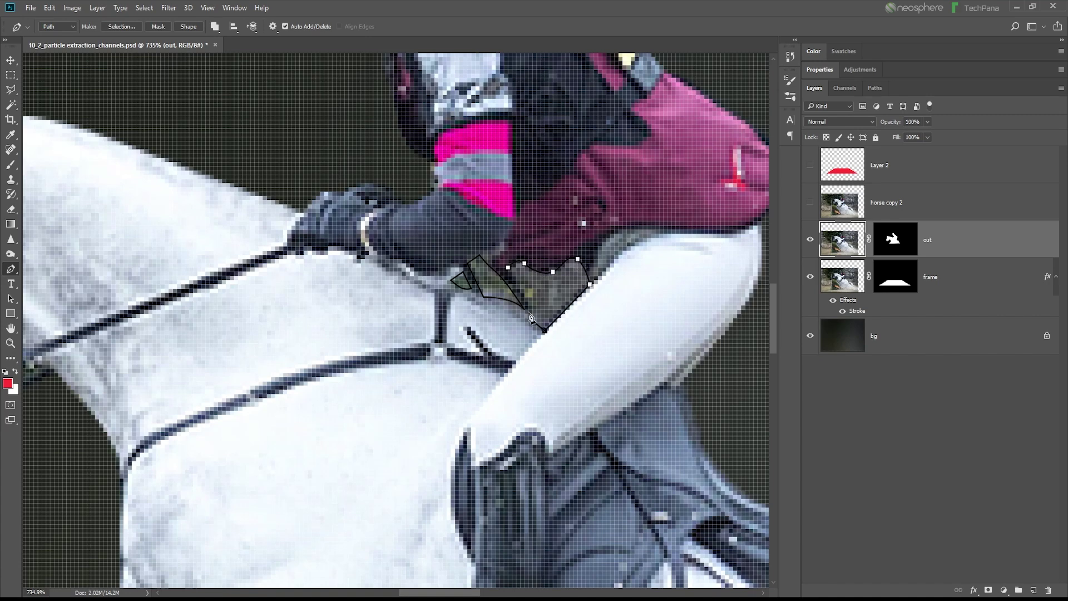
left_click(509, 273)
scroll(509, 274, "down", 6)
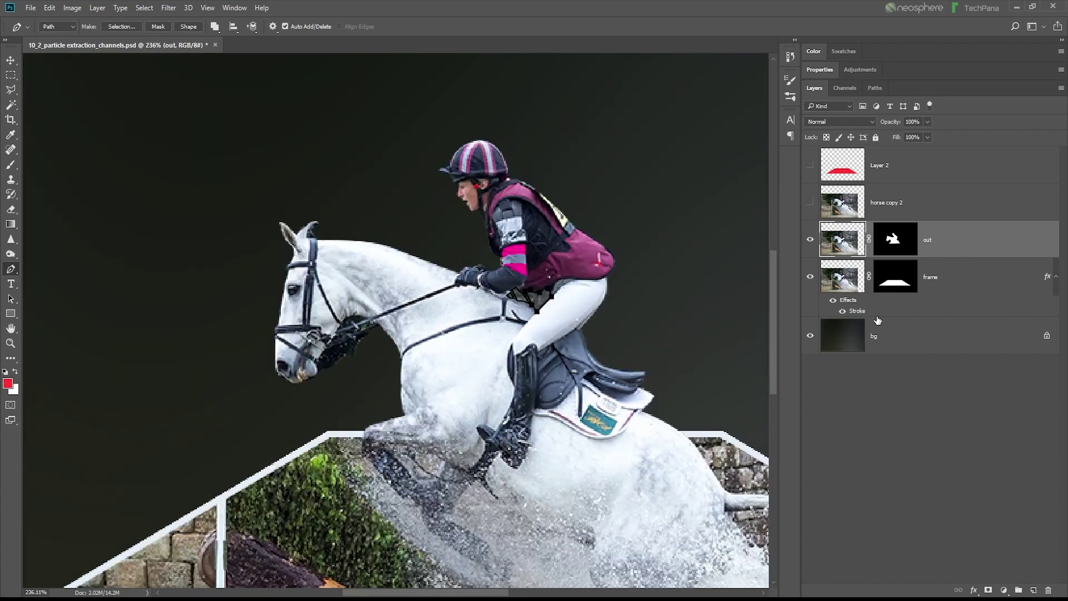
left_click(874, 88)
Step: Load the gap work path as a selection, target the out layer mask, and set black foreground
left_click(915, 272)
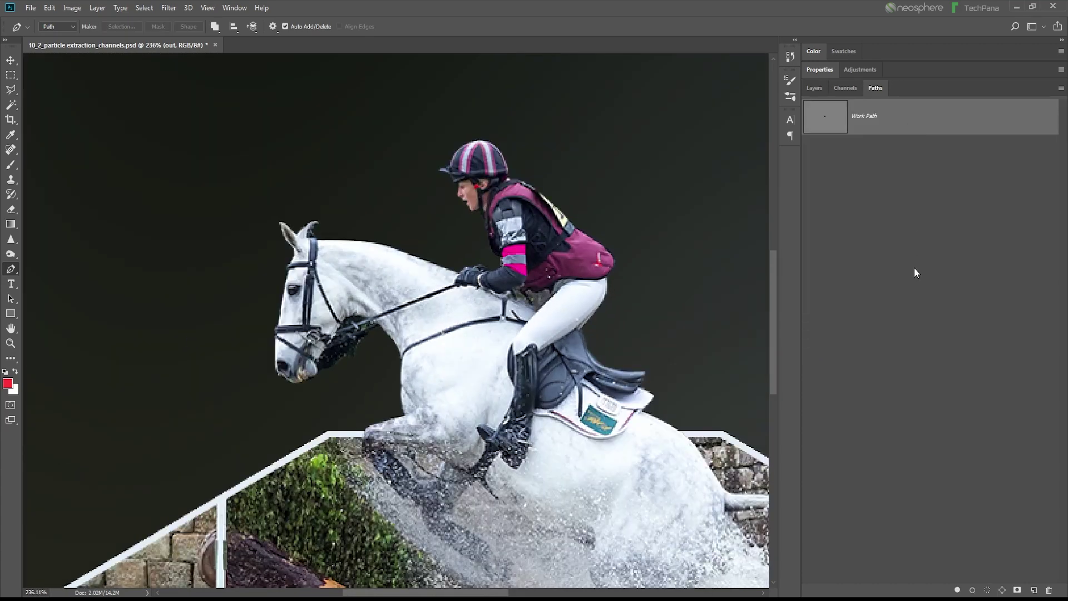
left_click(924, 118)
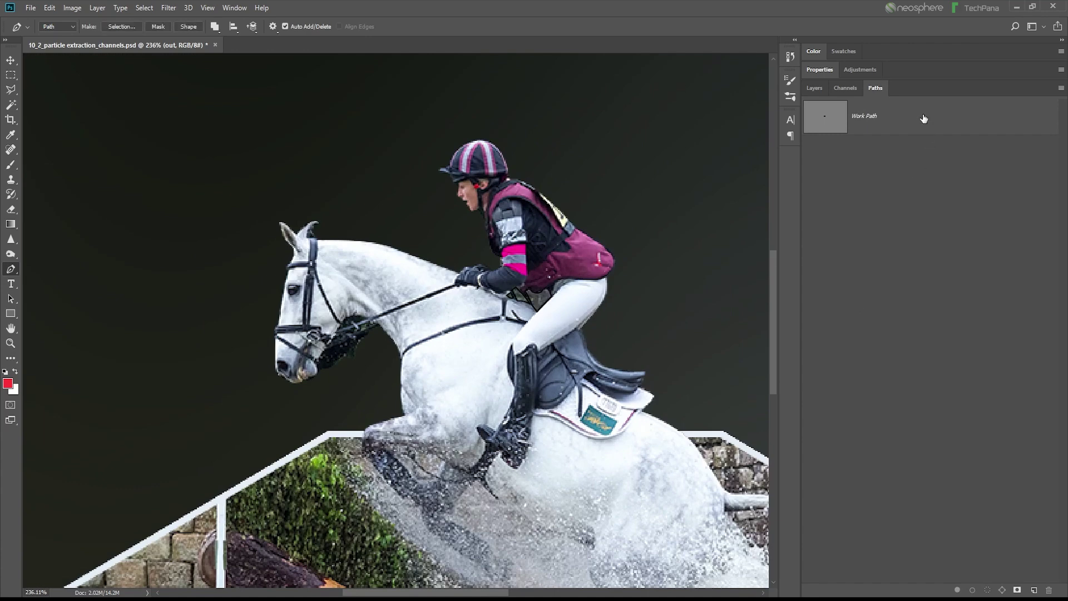
left_click(988, 589)
left_click(811, 88)
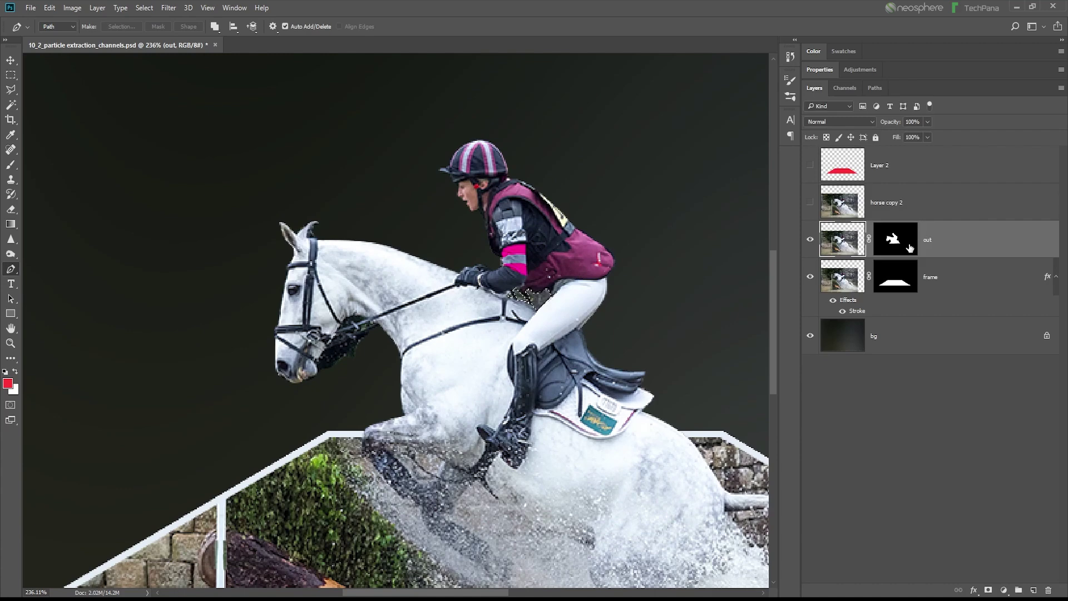
left_click(893, 239)
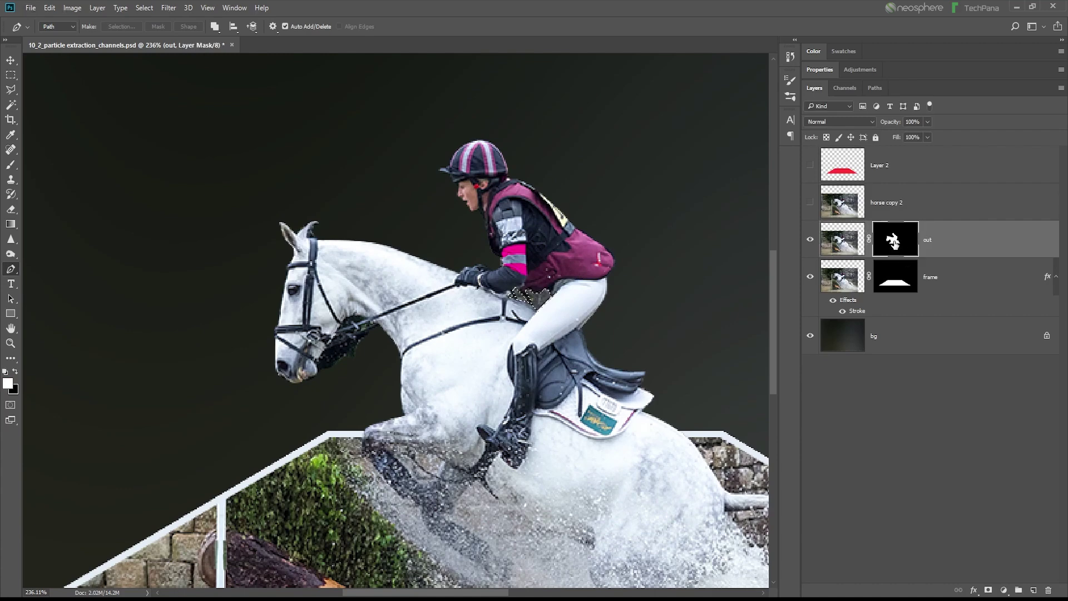
left_click(894, 242, "alt")
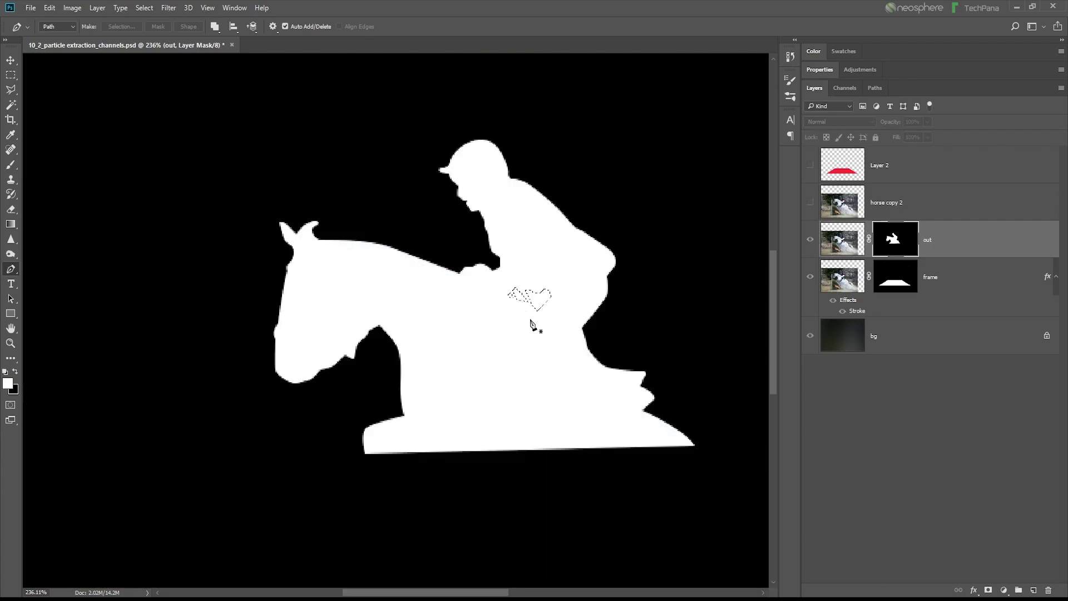
left_click(14, 373)
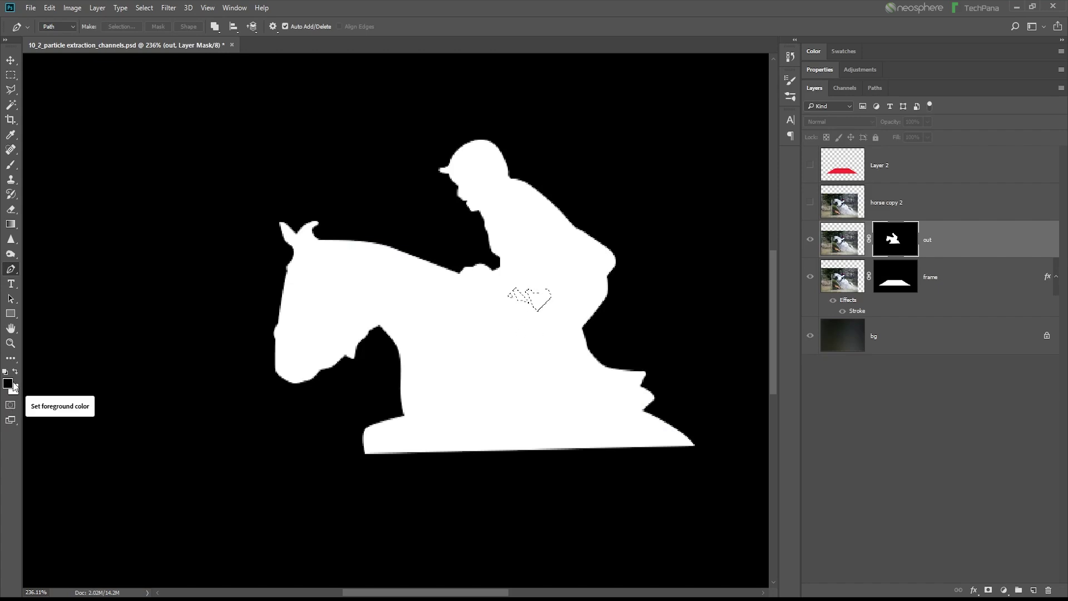
Step: Fill the selection in the out mask with foreground black, then hide the bg layer
left_click(49, 8)
left_click(129, 241)
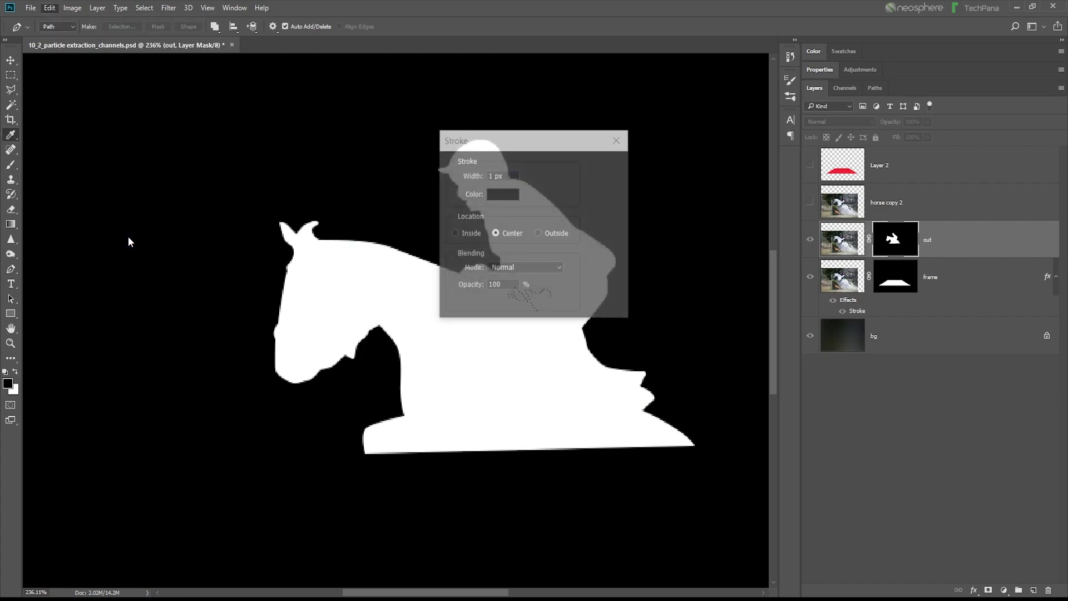
left_click(606, 187)
key("p")
left_click(50, 7)
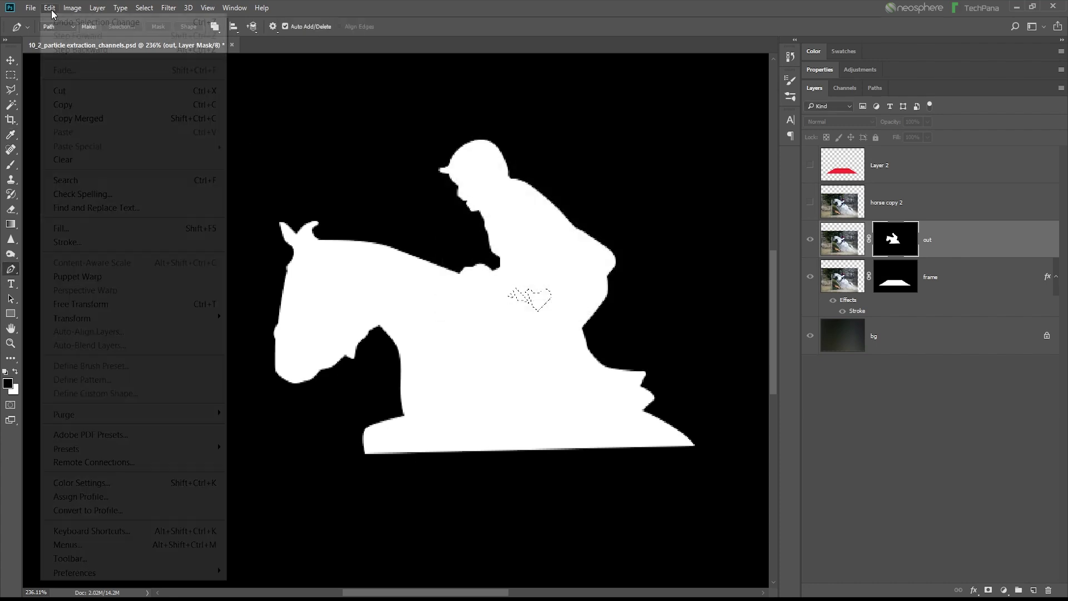
left_click(110, 226)
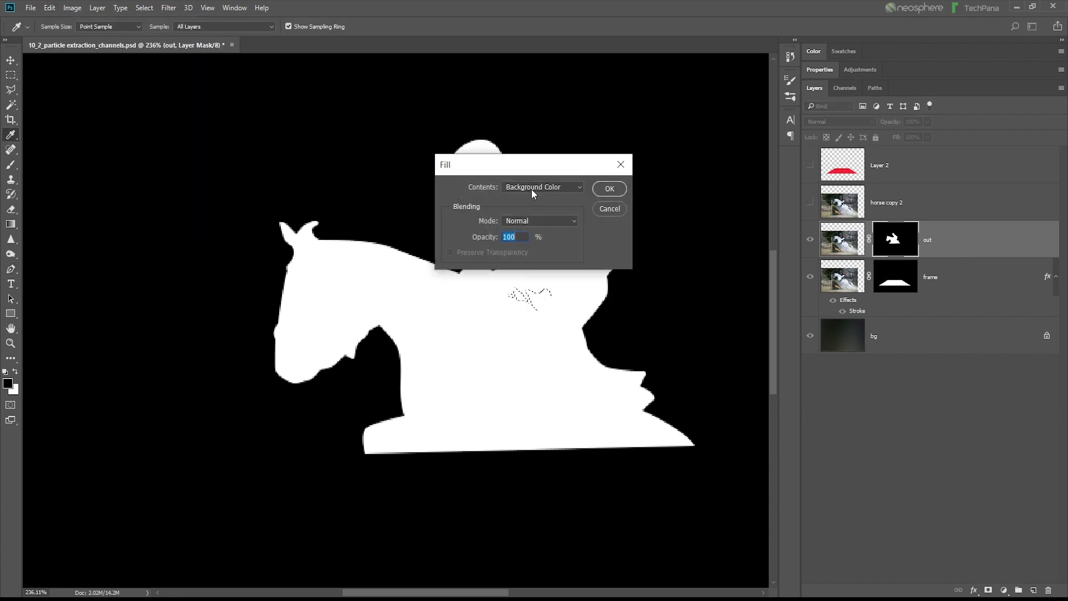
left_click(532, 187)
left_click(533, 195)
key("Escape")
key("p")
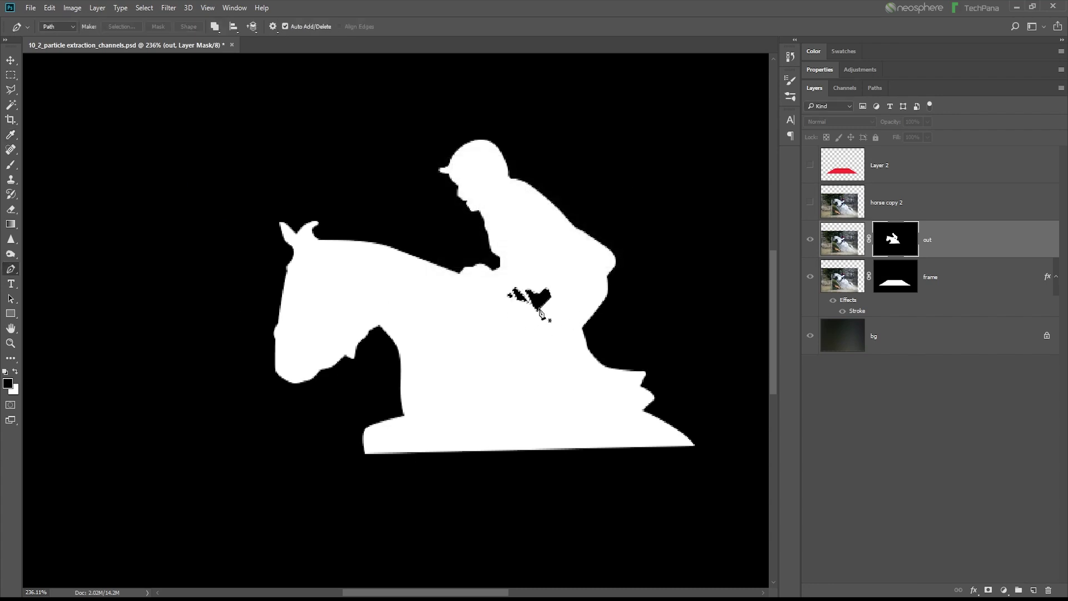
left_click(891, 245, "alt")
left_click(809, 335)
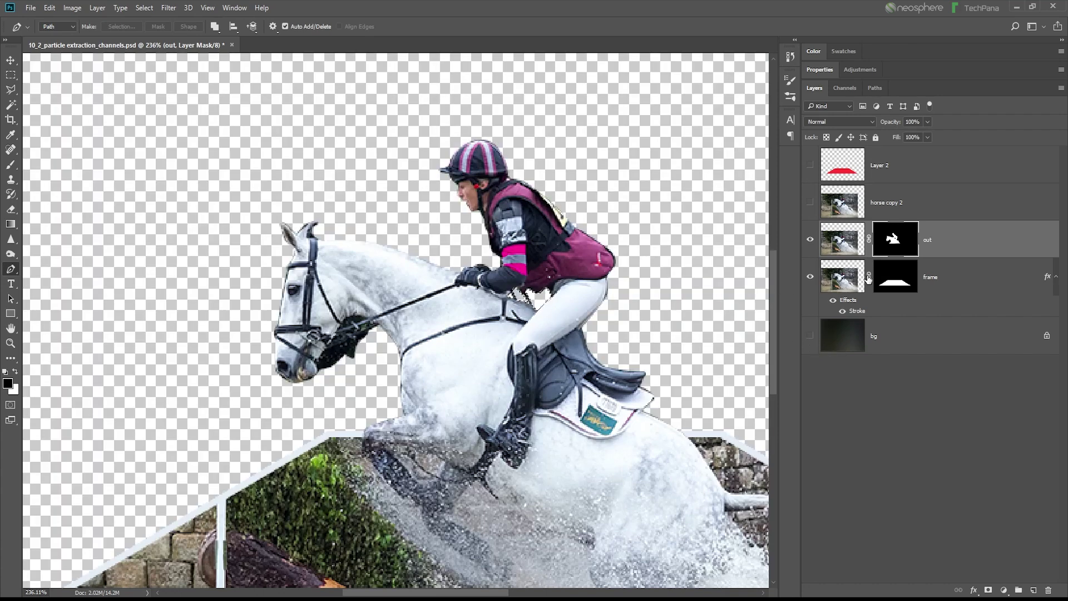
Step: Deselect, then show the horse copy 2 layer and make it active
left_click(146, 8)
left_click(160, 35)
scroll(397, 307, "down", 2)
left_click(809, 202)
left_click(906, 214)
scroll(357, 259, "up", 2)
scroll(357, 259, "up", 1)
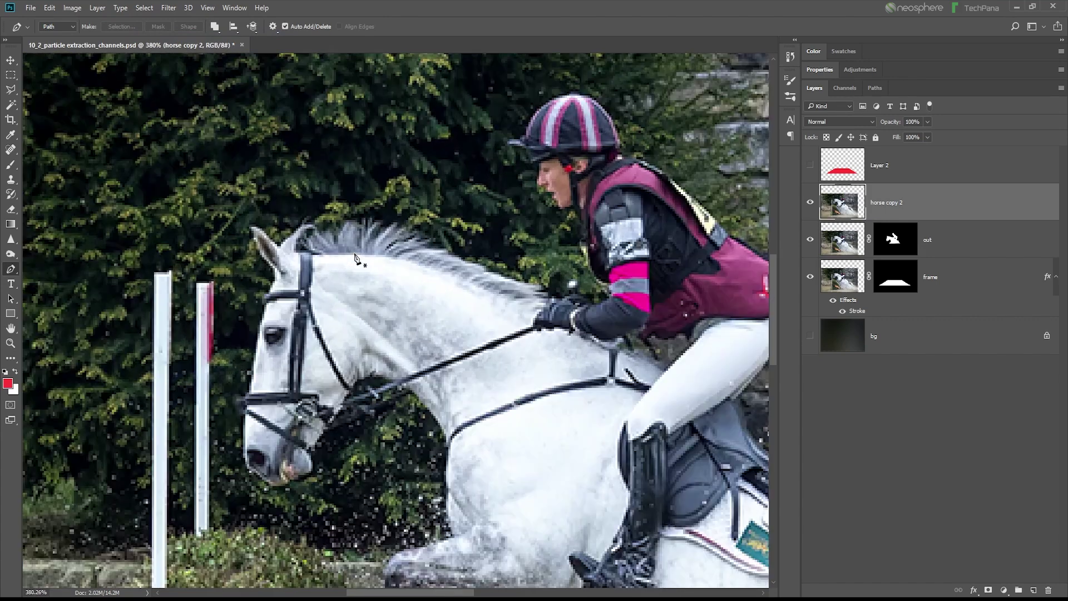
scroll(355, 261, "up", 1)
scroll(350, 267, "up", 1)
Step: Lasso a loose freehand band around the top of the horse's mane
left_click(10, 89)
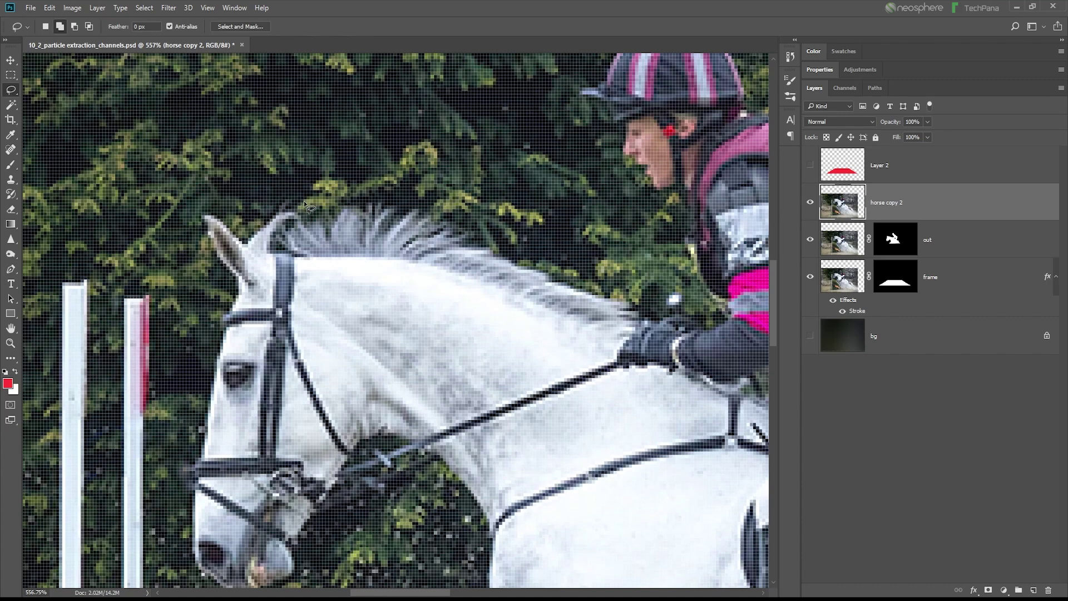
mouse_move(303, 199)
left_mouse_down()
mouse_move(272, 239)
mouse_move(300, 266)
mouse_move(394, 272)
mouse_move(634, 333)
mouse_move(429, 204)
mouse_move(349, 261)
left_mouse_up()
scroll(490, 251, "down", 3)
scroll(547, 261, "down", 3)
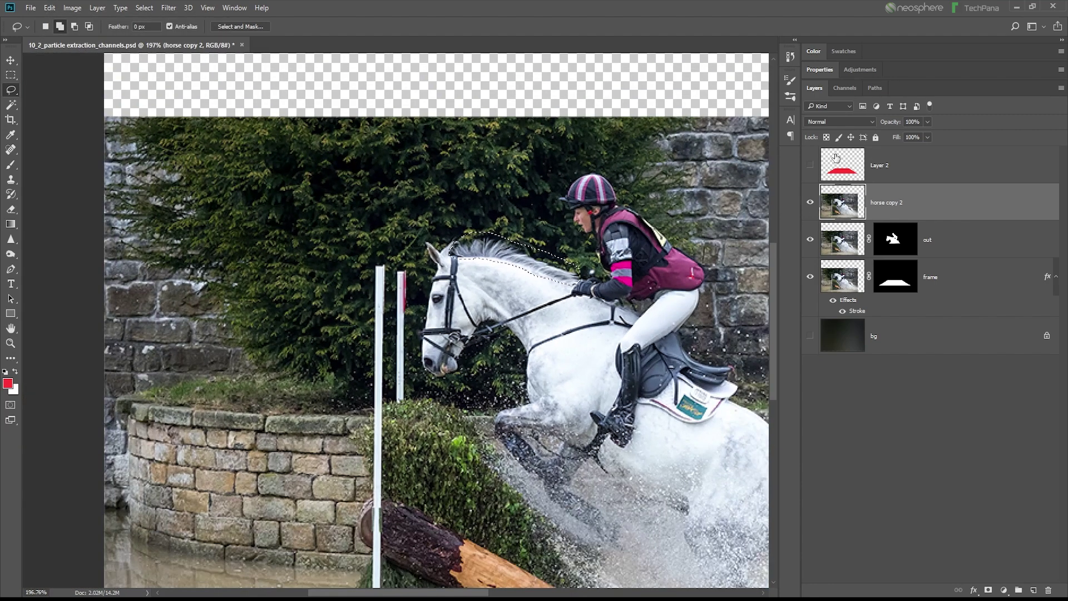
left_click(844, 88)
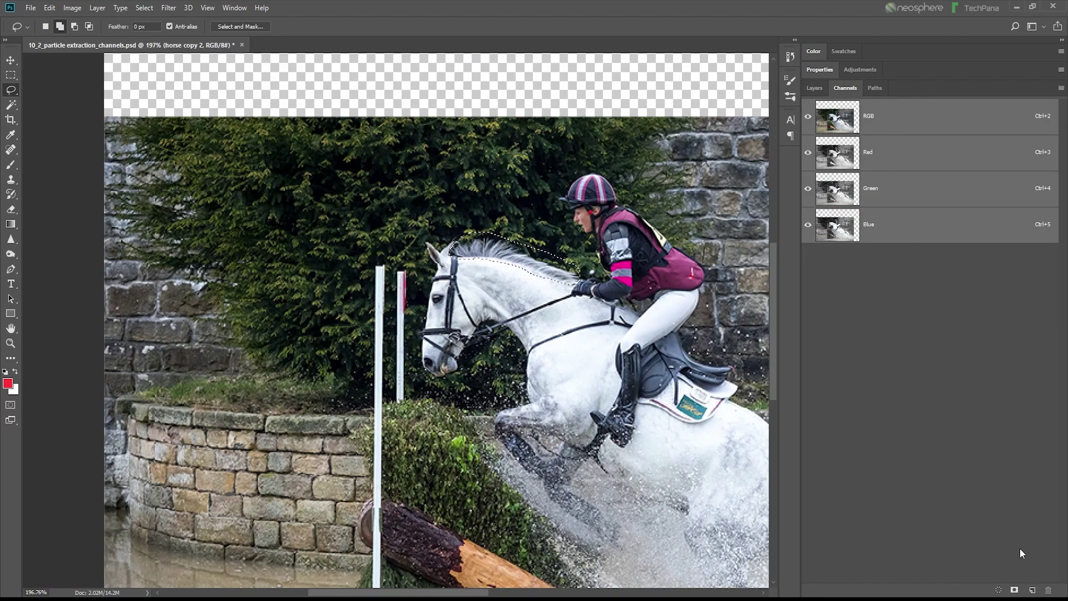
Step: Add a new Alpha 1 channel, paste the mane in place, and deselect
left_click(1032, 589)
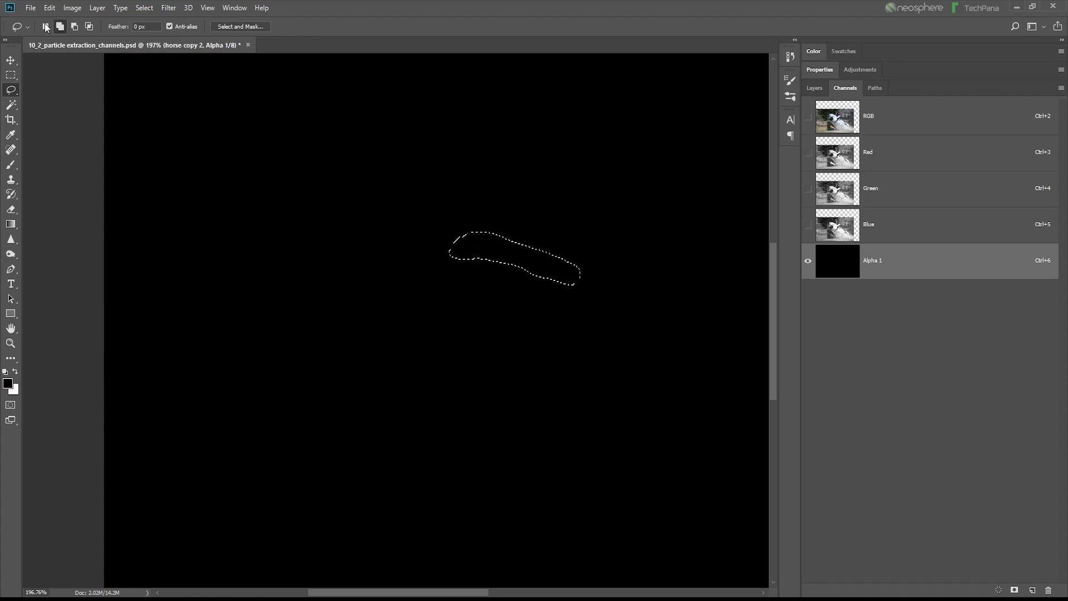
left_click(49, 7)
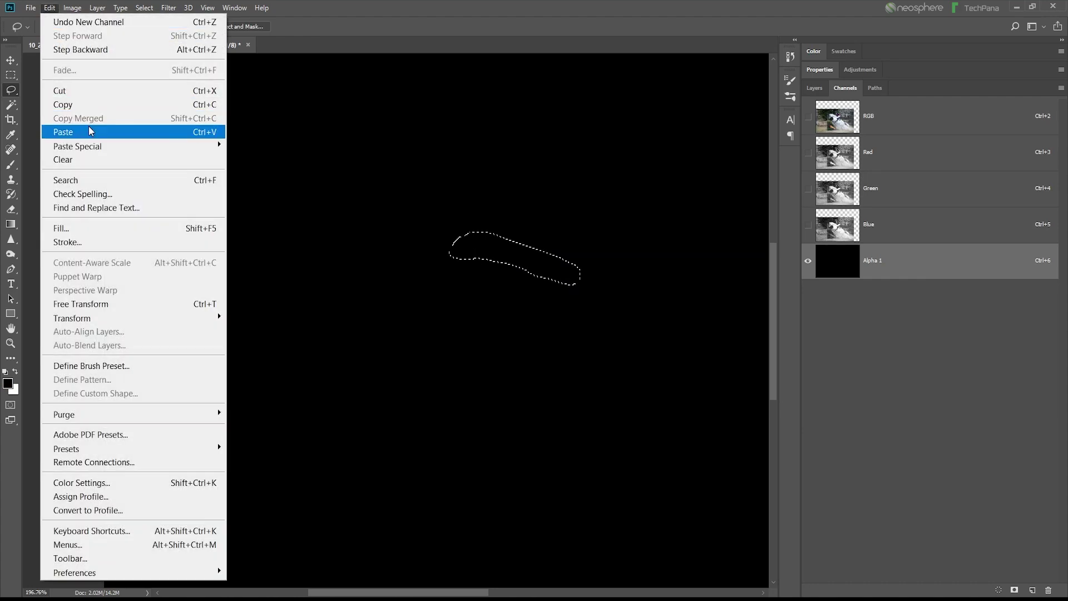
mouse_move(77, 146)
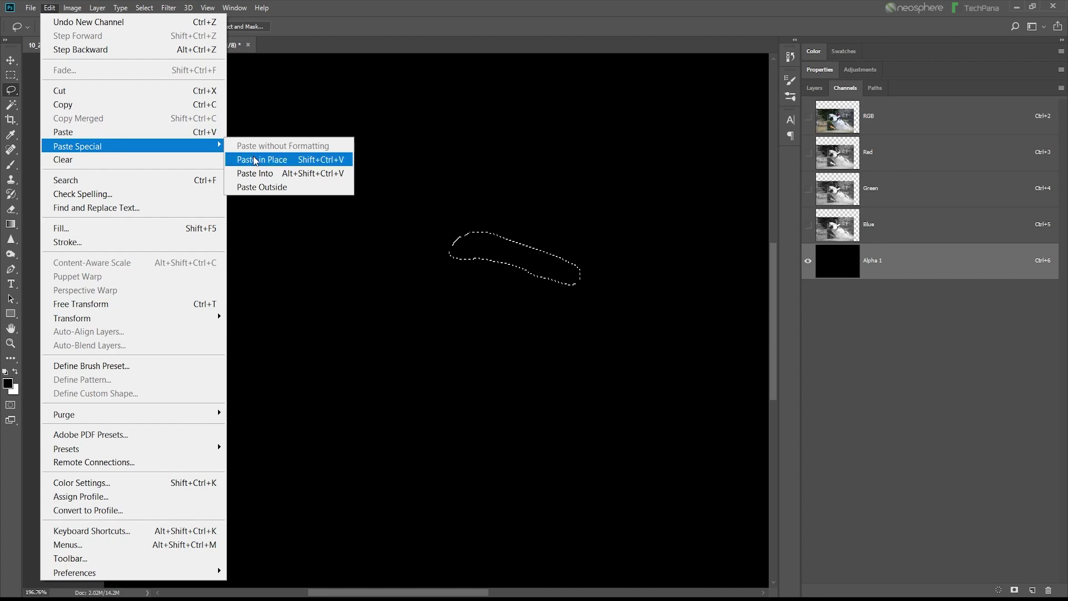
left_click(255, 160)
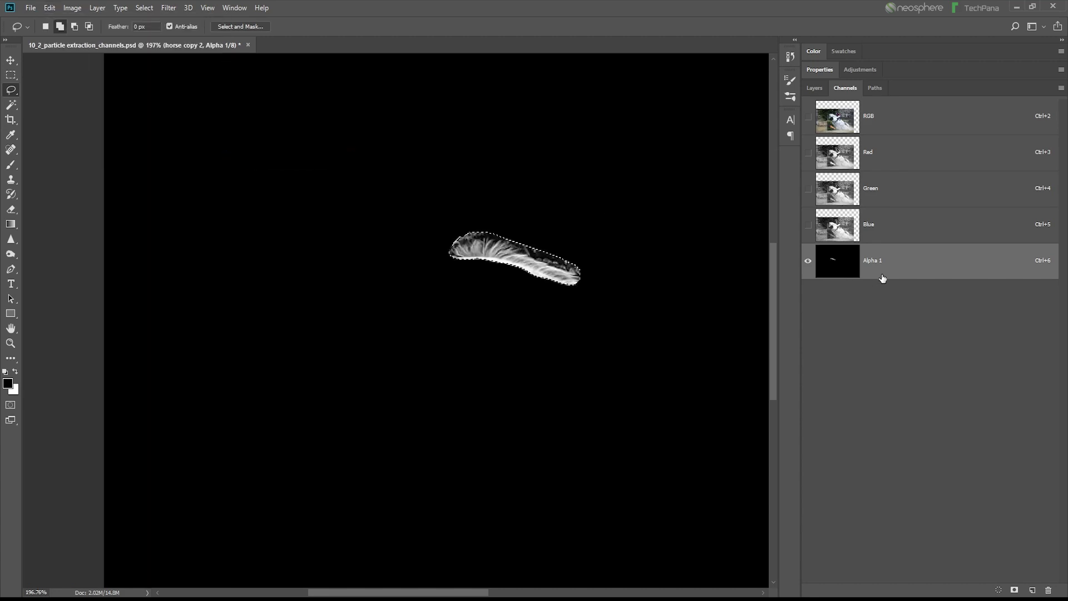
left_click(889, 233)
left_click(898, 255)
left_click(144, 8)
left_click(171, 35)
Step: Load the Alpha 1 mane as a selection to check it, then deselect
scroll(537, 278, "up", 4)
left_click(849, 271, "ctrl")
left_click(144, 8)
left_click(161, 35)
scroll(436, 228, "up", 1)
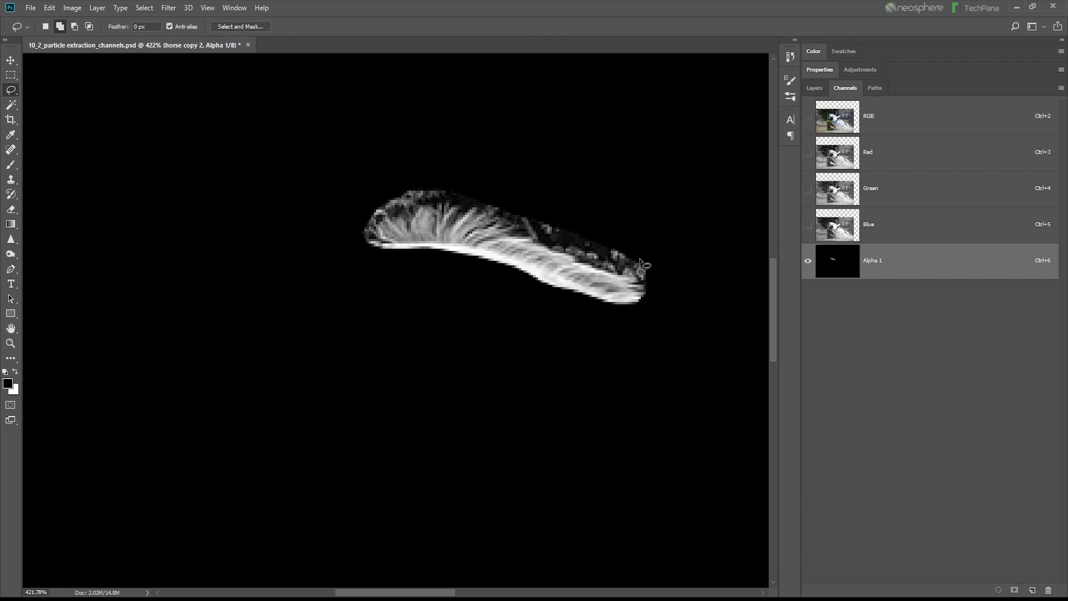
scroll(408, 227, "up", 2)
Step: Switch to the Brush tool with a 7 px size
scroll(407, 227, "up", 1)
key("b")
right_click(380, 231)
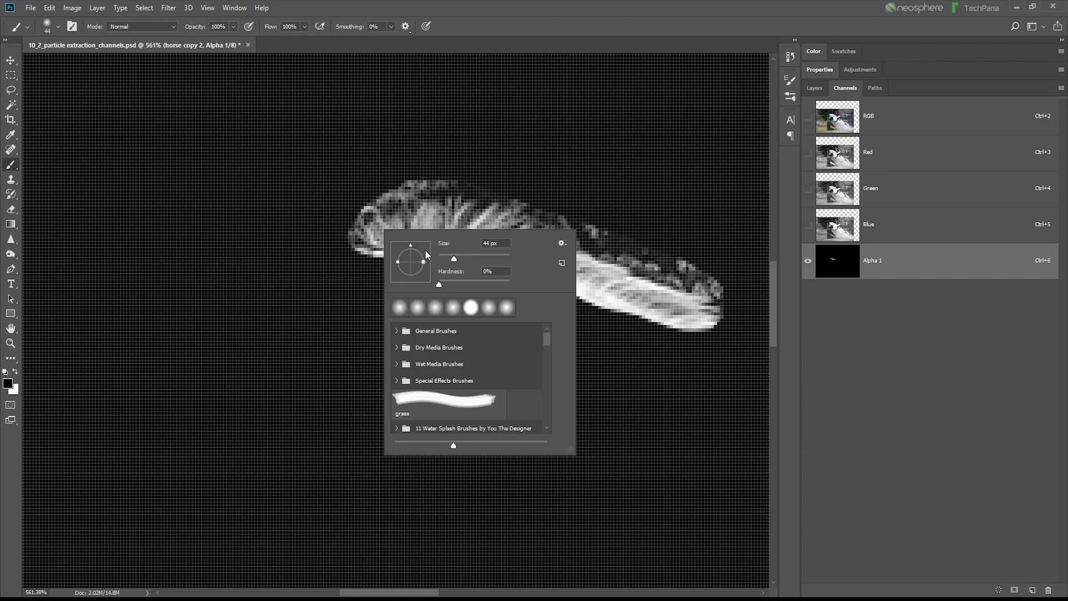
left_click(442, 257)
key("Return")
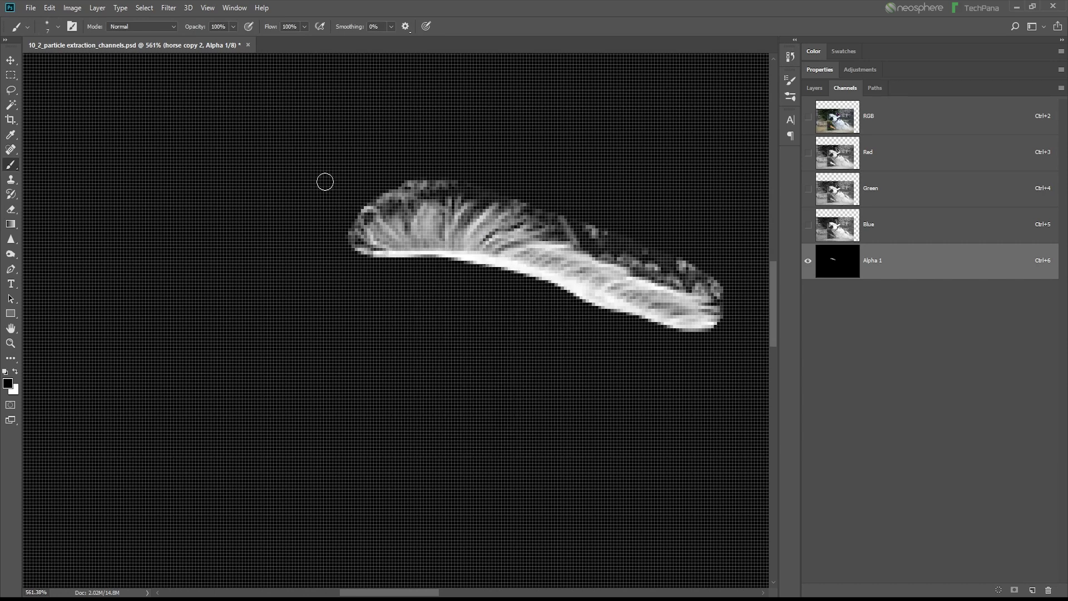
Step: Paint black over stray grey specks along the mane's top edge and left tip
left_click_drag(388, 204, 426, 188)
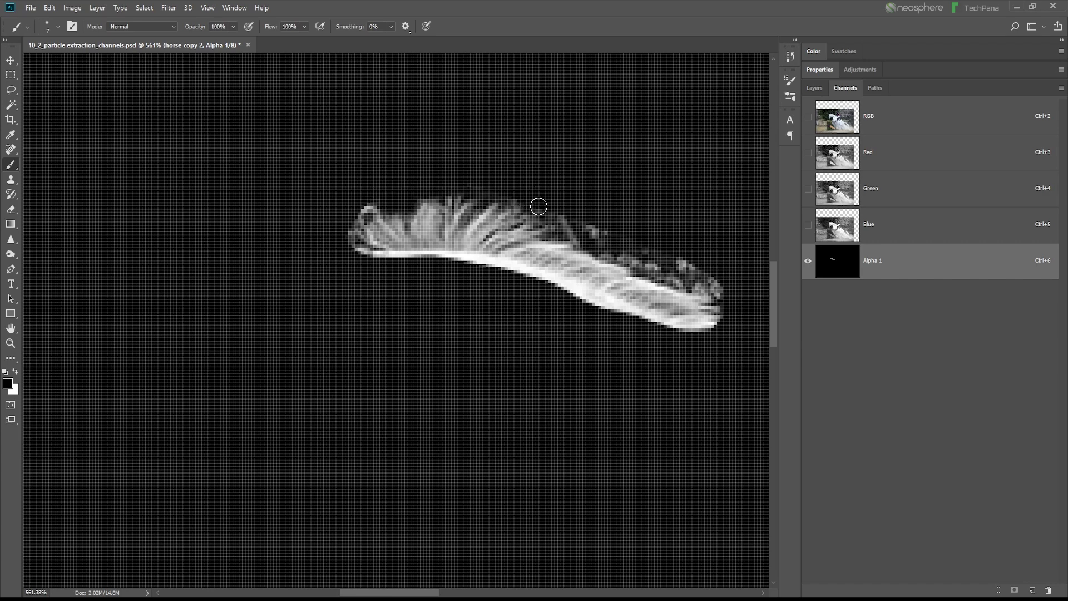
mouse_move(557, 218)
left_mouse_down()
mouse_move(606, 253)
mouse_move(683, 262)
mouse_move(681, 283)
mouse_move(721, 287)
mouse_move(706, 286)
left_mouse_up()
scroll(553, 250, "down", 2)
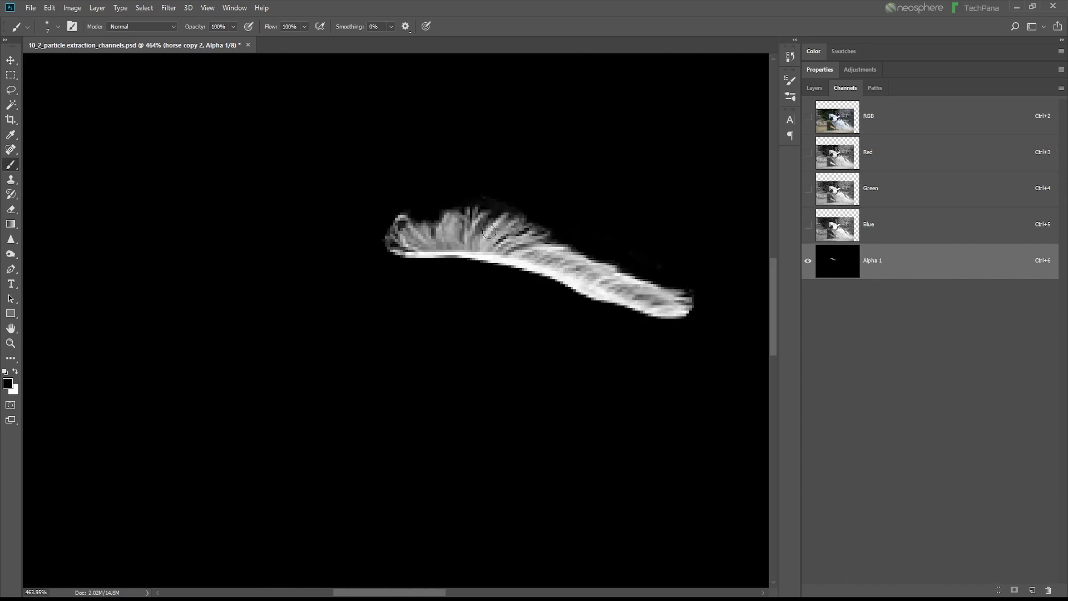
left_click_drag(417, 216, 389, 225)
Step: Apply Levels to Alpha 1, dragging the white input left and nudging midtones darker
left_click(72, 8)
mouse_move(95, 44)
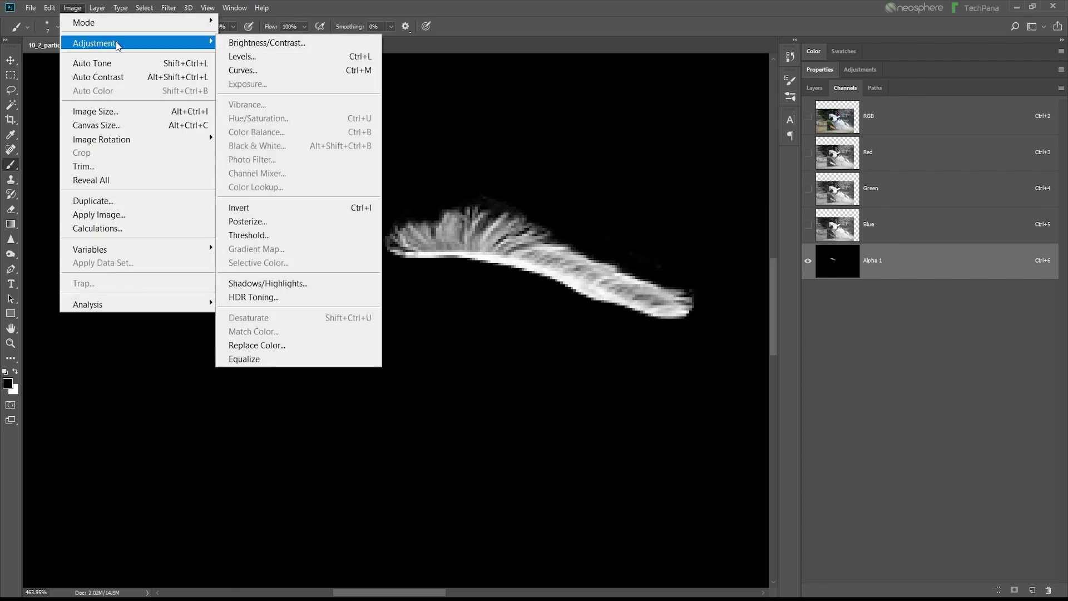
left_click(289, 59)
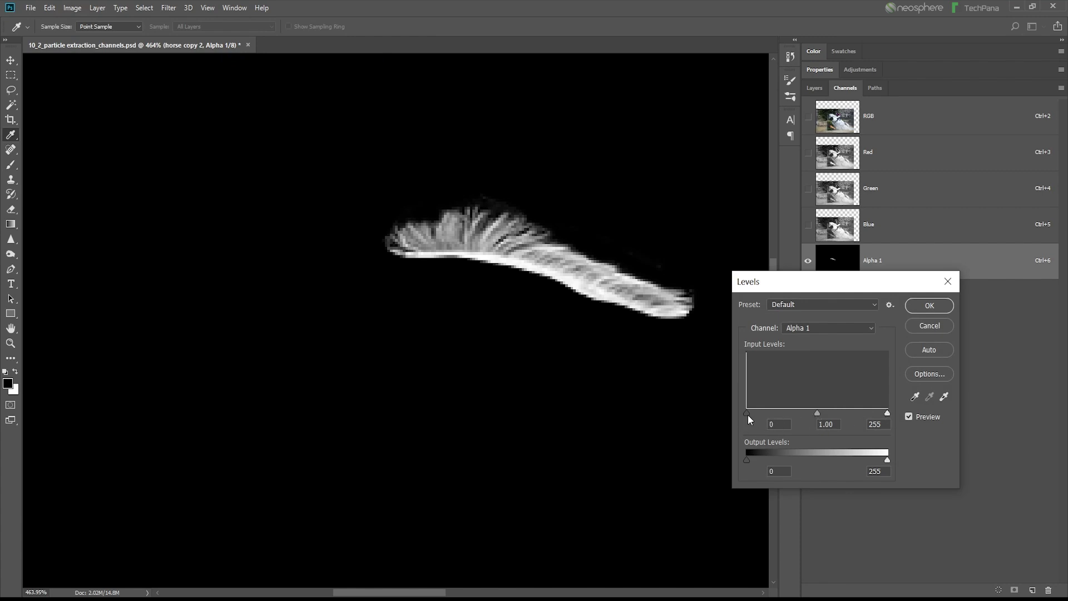
left_click_drag(747, 415, 773, 416)
left_click_drag(887, 413, 811, 412)
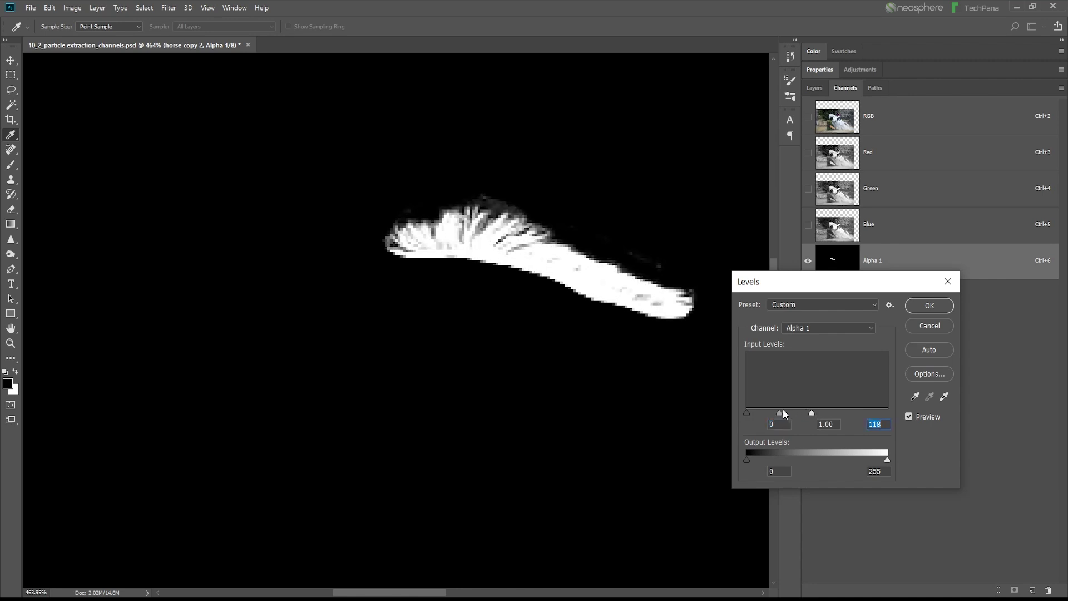
left_click_drag(779, 412, 785, 412)
left_click(919, 307)
key("b")
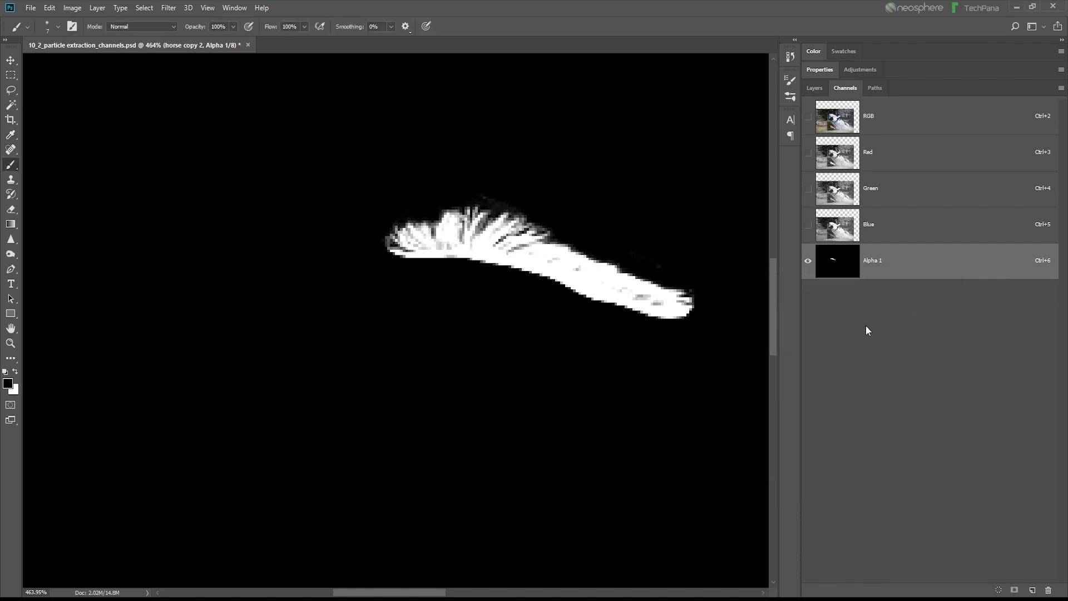
left_click(906, 199)
Step: Set Levels on the Green channel to input black 82 and white 160
scroll(612, 434, "down", 5)
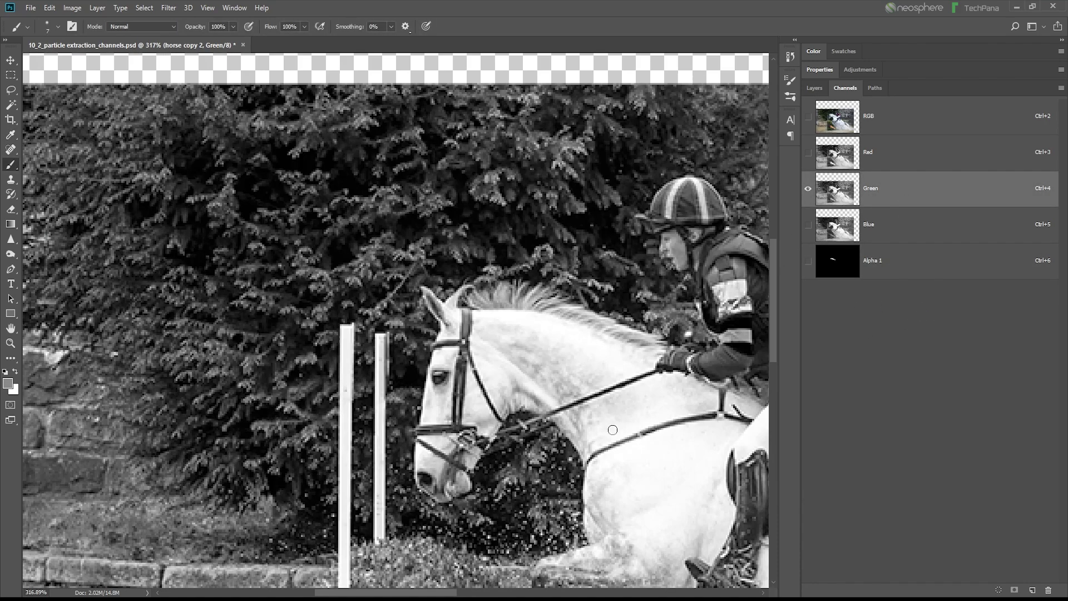
mouse_move(626, 474)
left_mouse_down()
mouse_move(589, 401)
mouse_move(380, 250)
left_mouse_up()
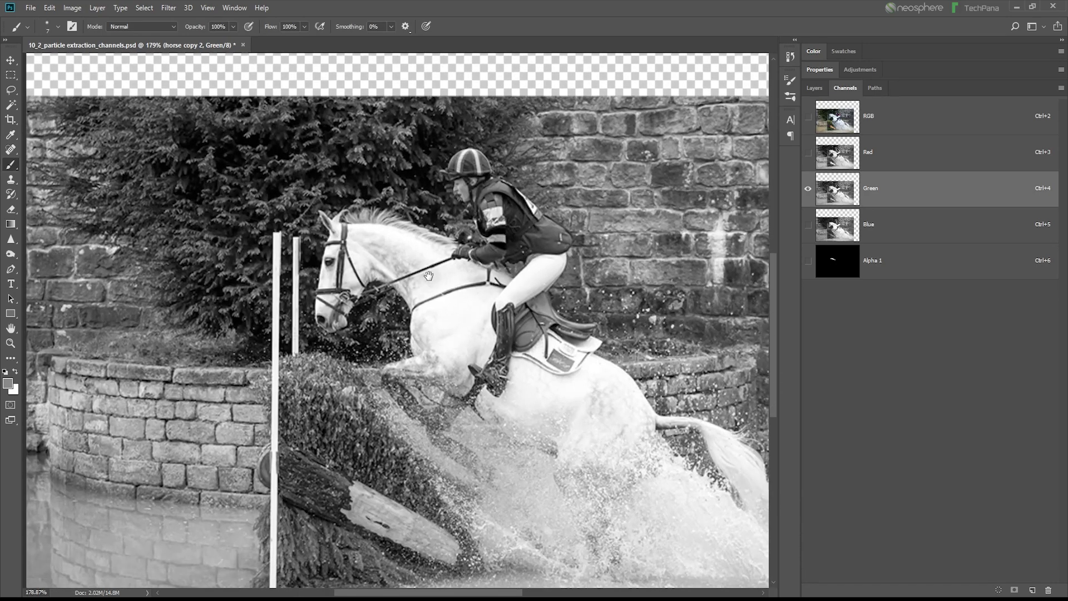
left_click(72, 8)
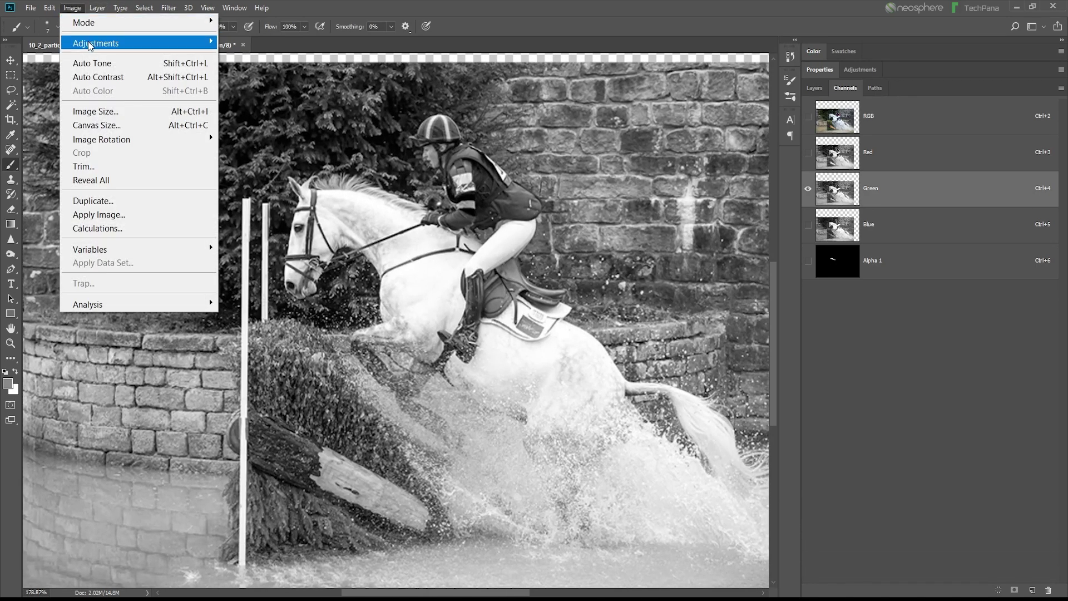
left_click(261, 56)
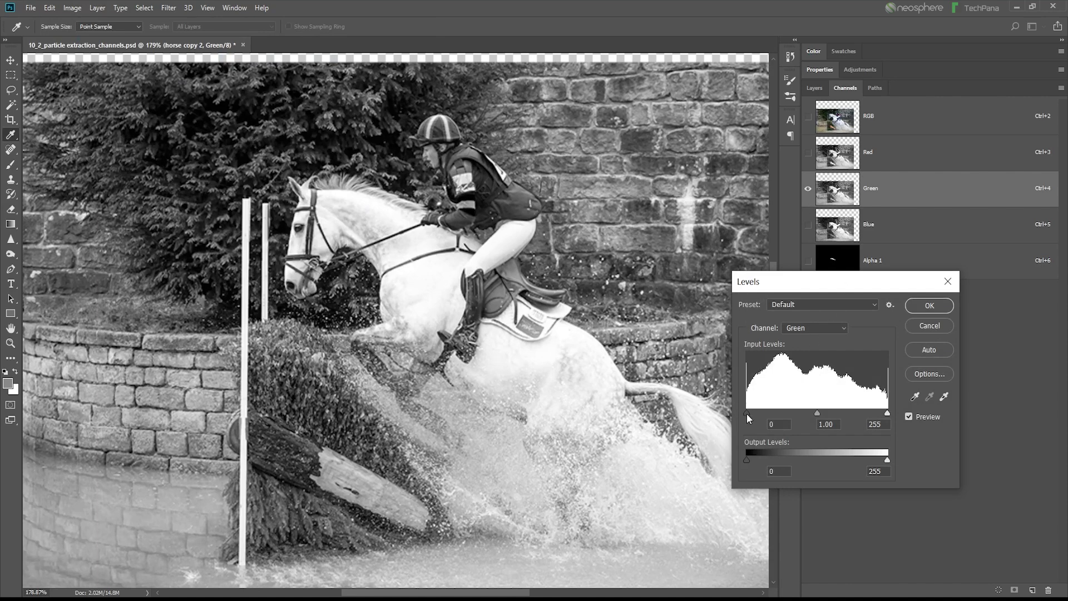
left_click_drag(747, 412, 795, 415)
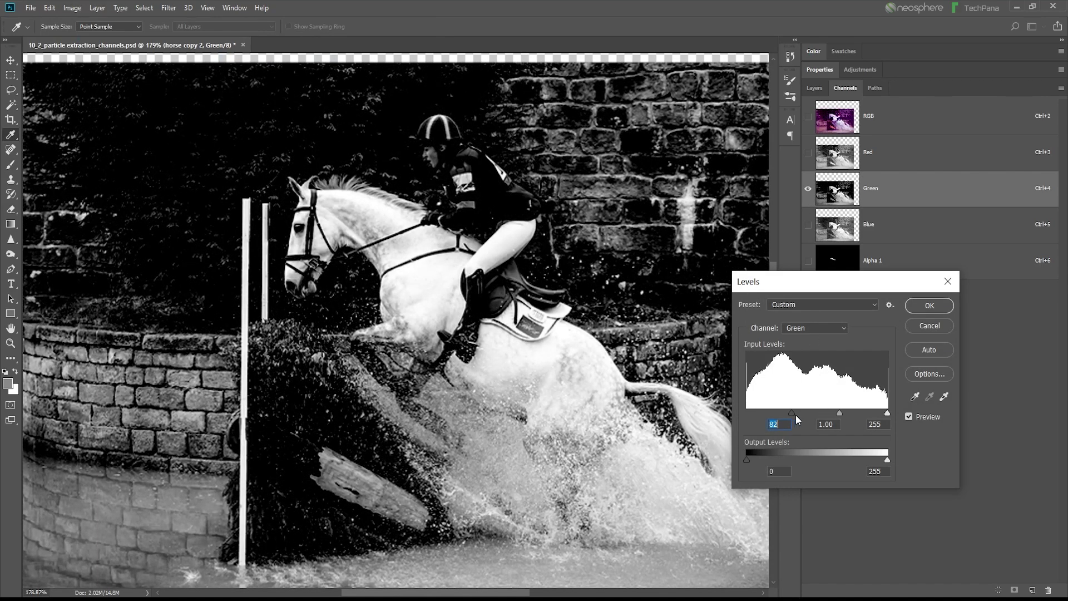
left_click_drag(887, 412, 835, 416)
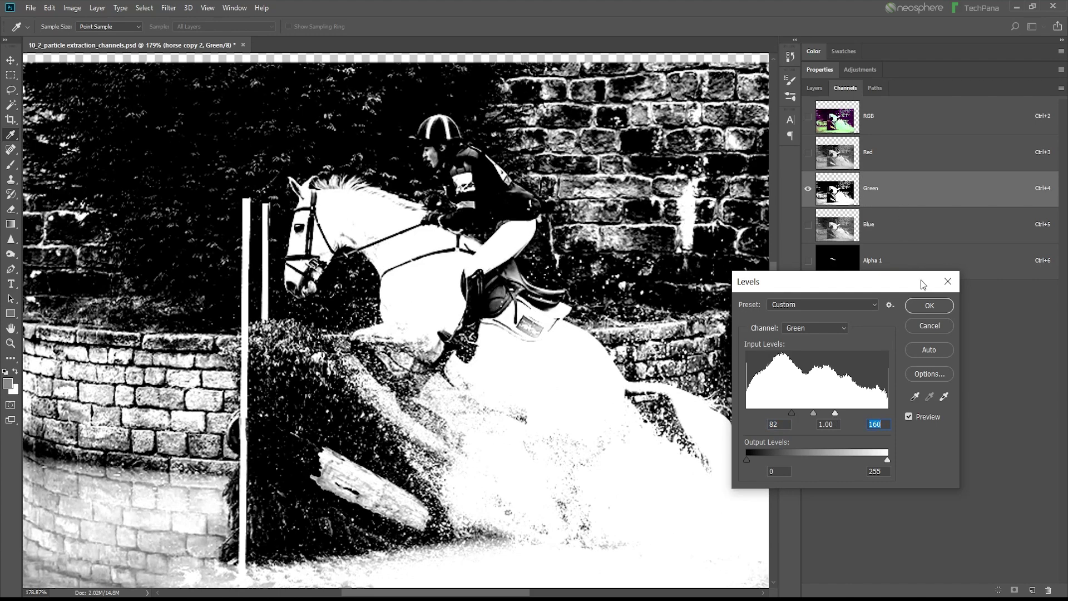
Step: Discard the pending Levels, rename Alpha 1 to 'hair', and load its white mane shape as a selection
left_click(930, 324)
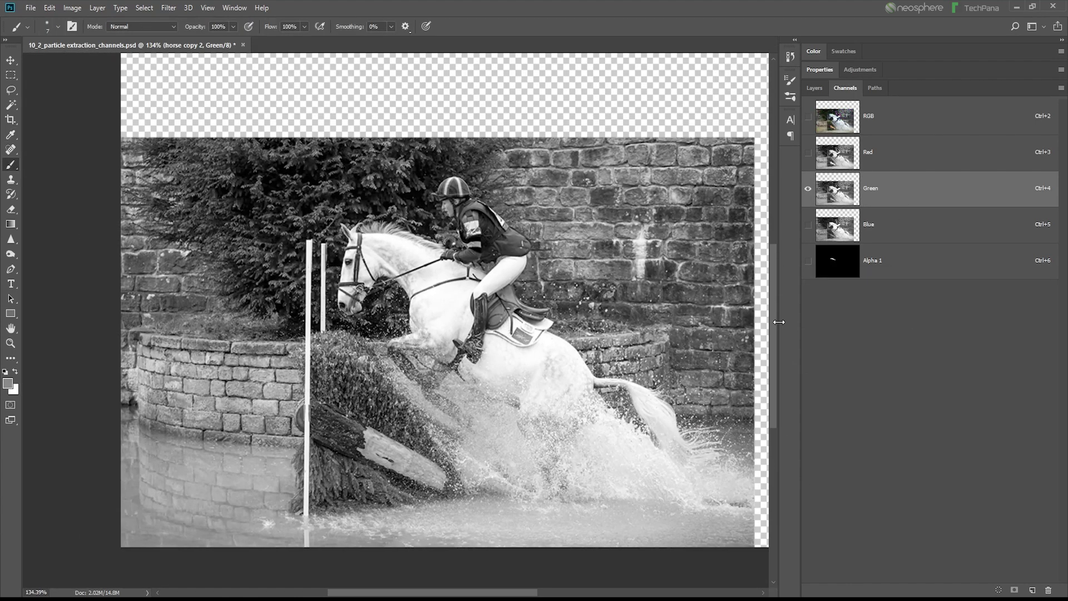
left_click(890, 264)
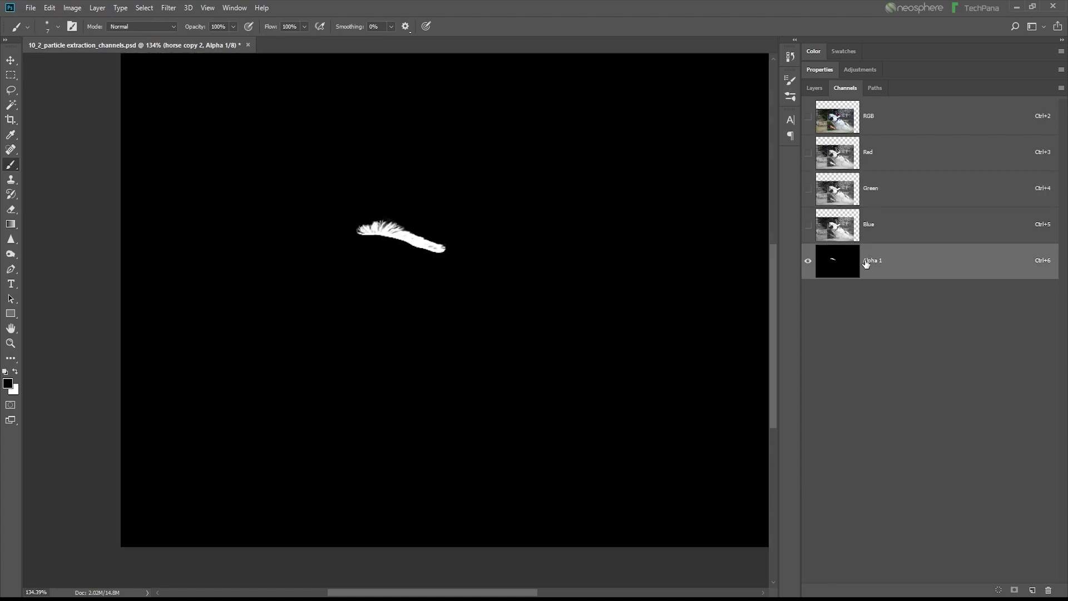
double_click(872, 261)
type("hair")
key("Return")
left_click(830, 260, "ctrl")
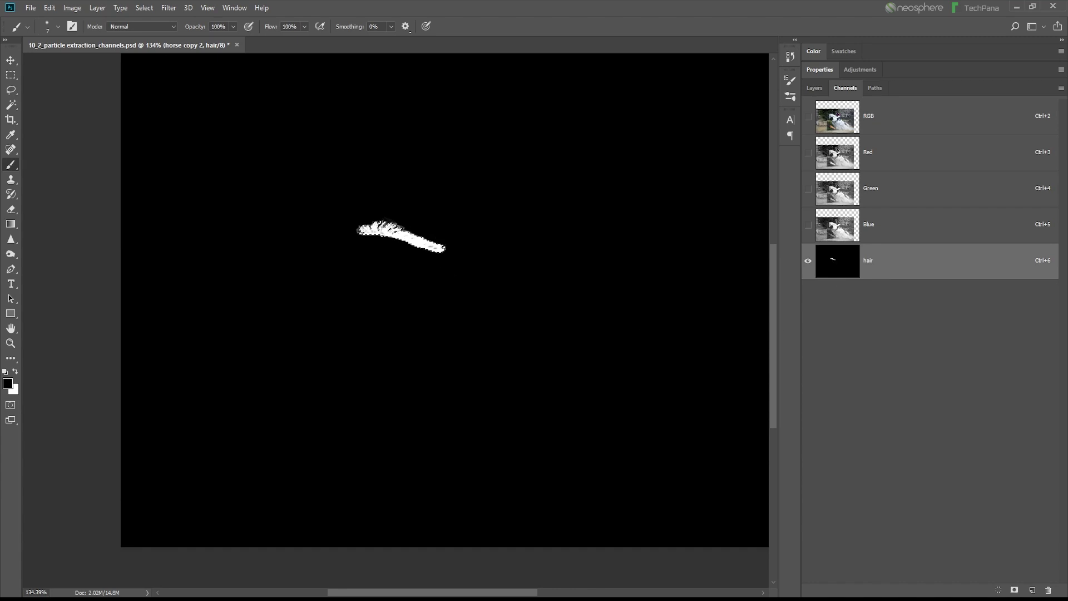
left_click(808, 90)
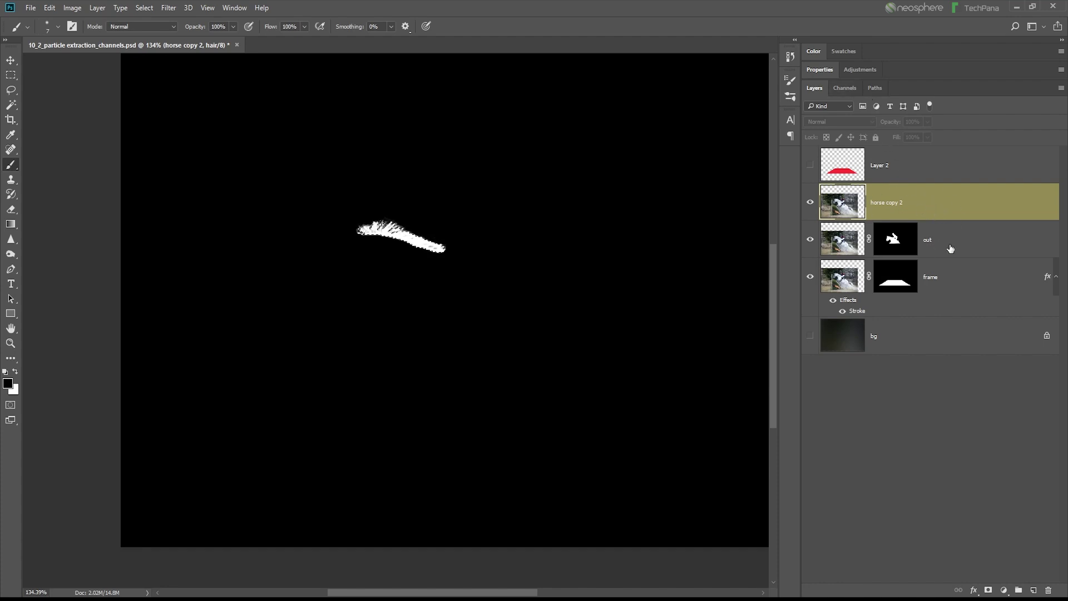
Step: Make horse copy 2 the active layer, confirming the hair channel exists
left_click(845, 89)
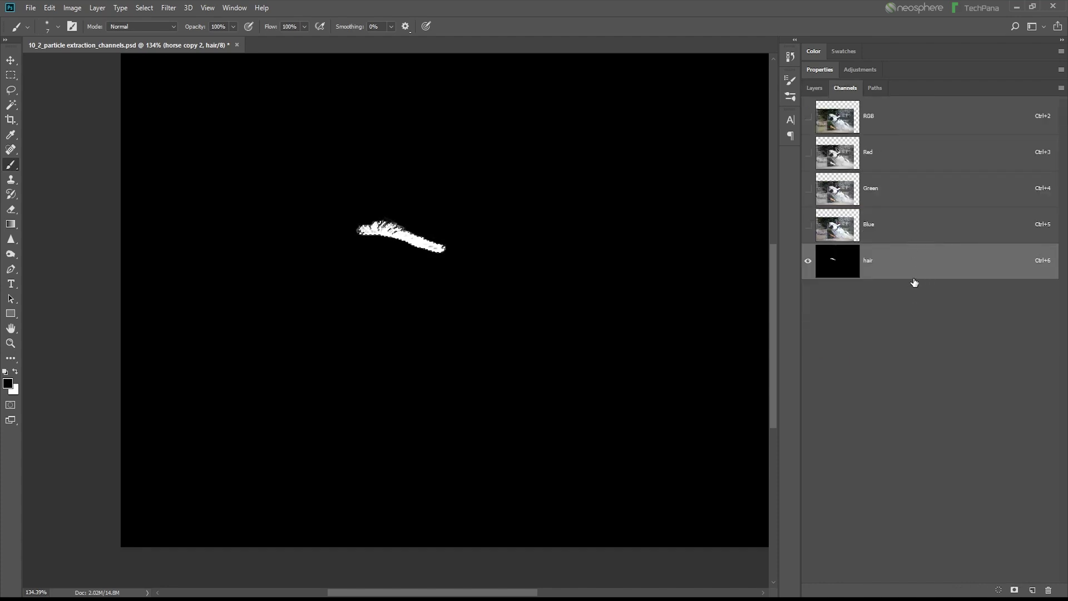
left_click(814, 88)
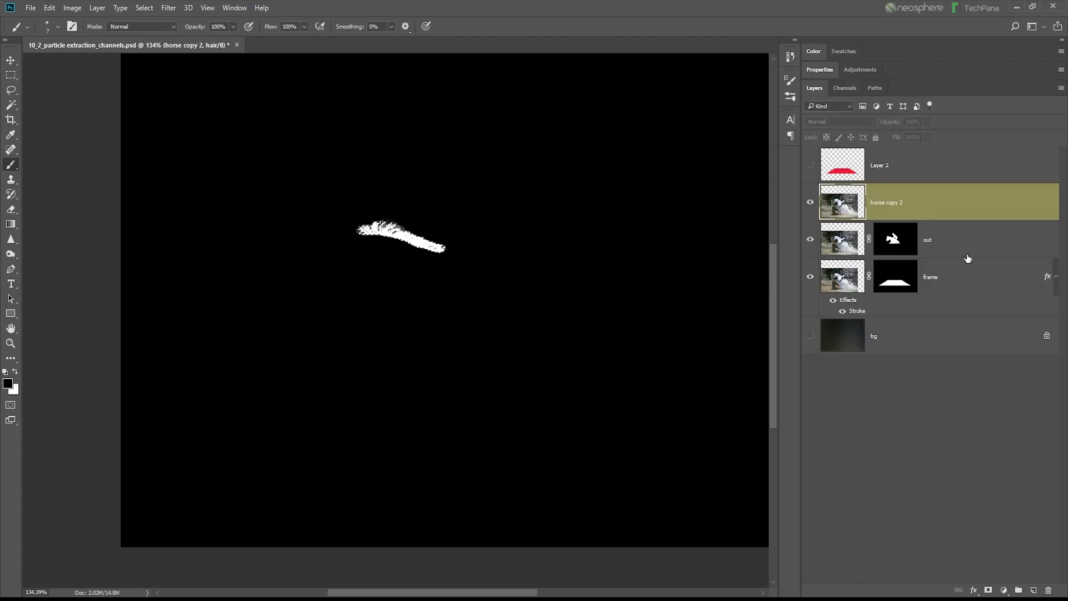
left_click(955, 340)
left_click(956, 290)
left_click(954, 239)
left_click(952, 206)
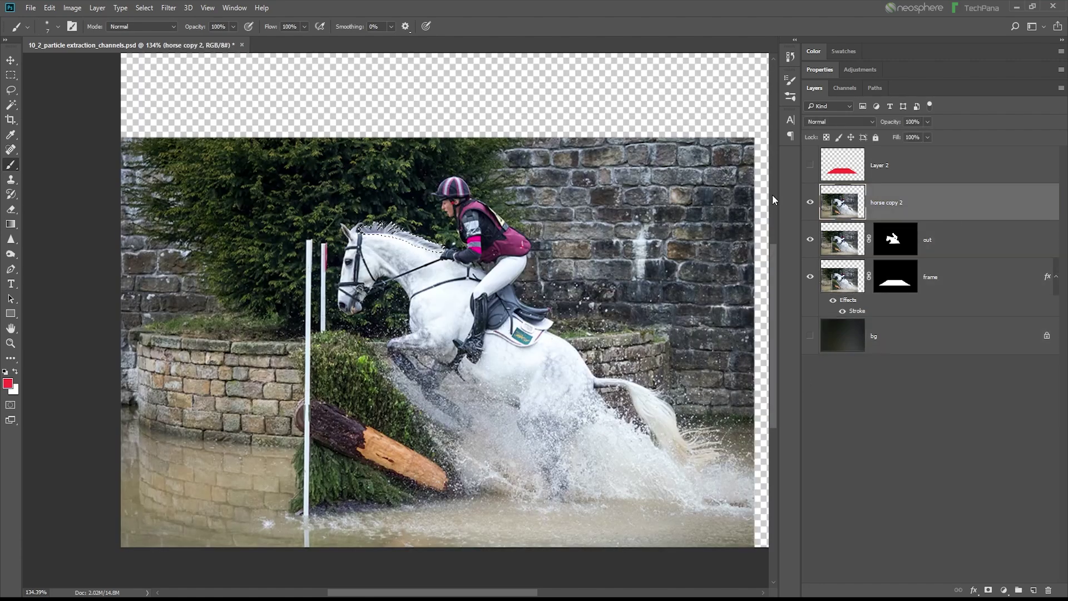
left_click(834, 90)
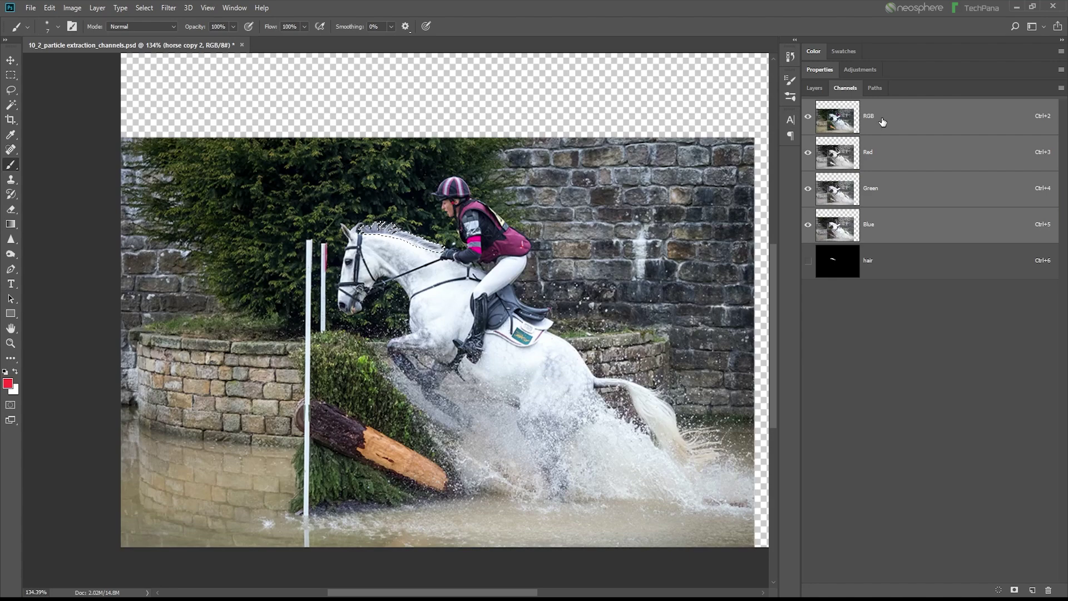
left_click(815, 89)
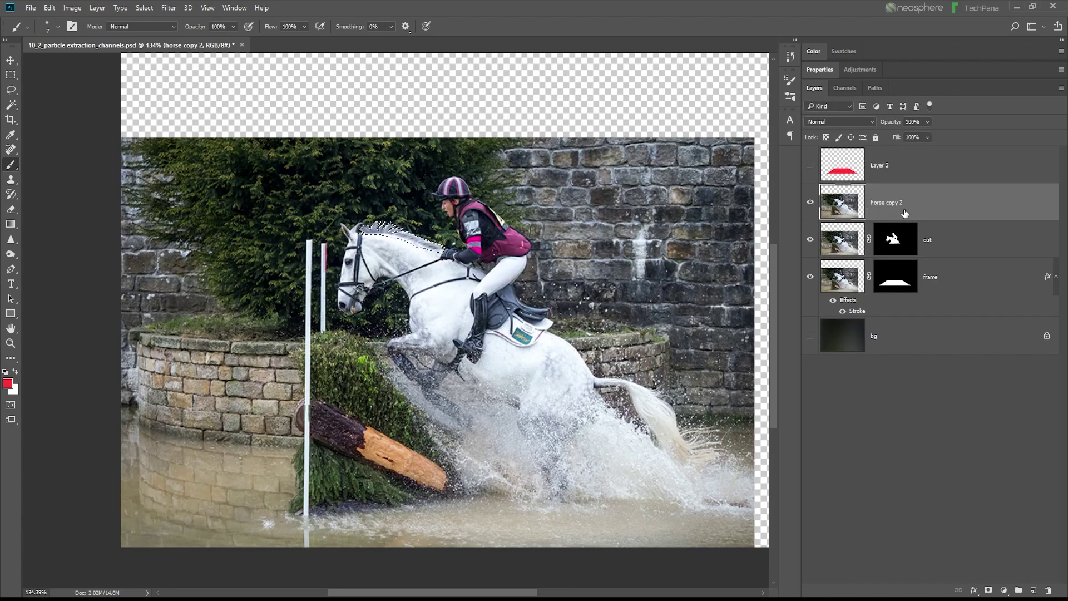
Step: Mask horse copy 2 with the hair selection, rename it 'hair', and show the dark bg layer
left_click(989, 591)
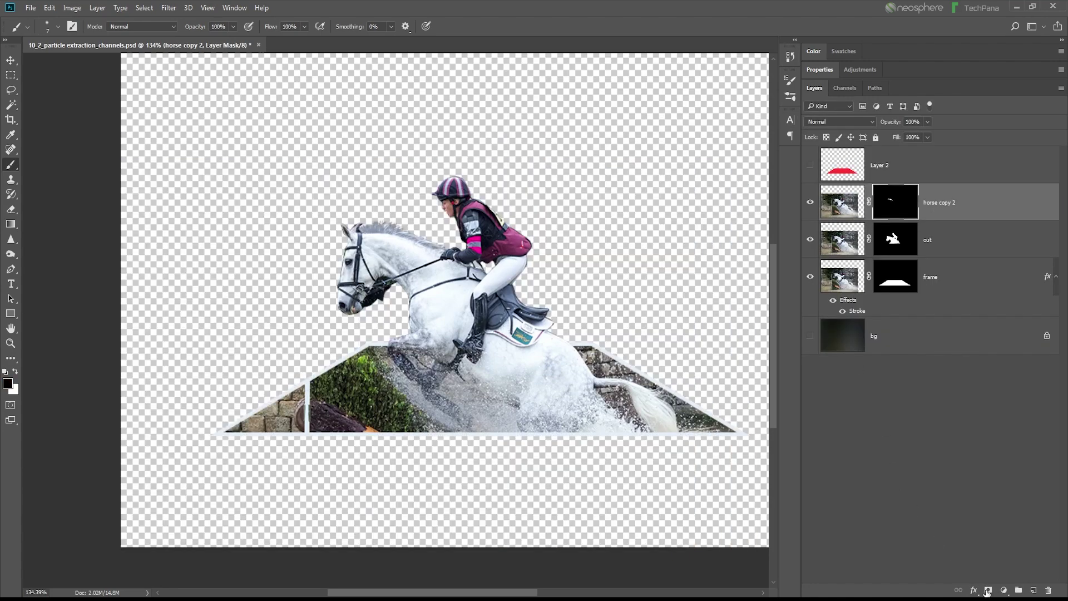
double_click(928, 204)
type("hair")
key("Return")
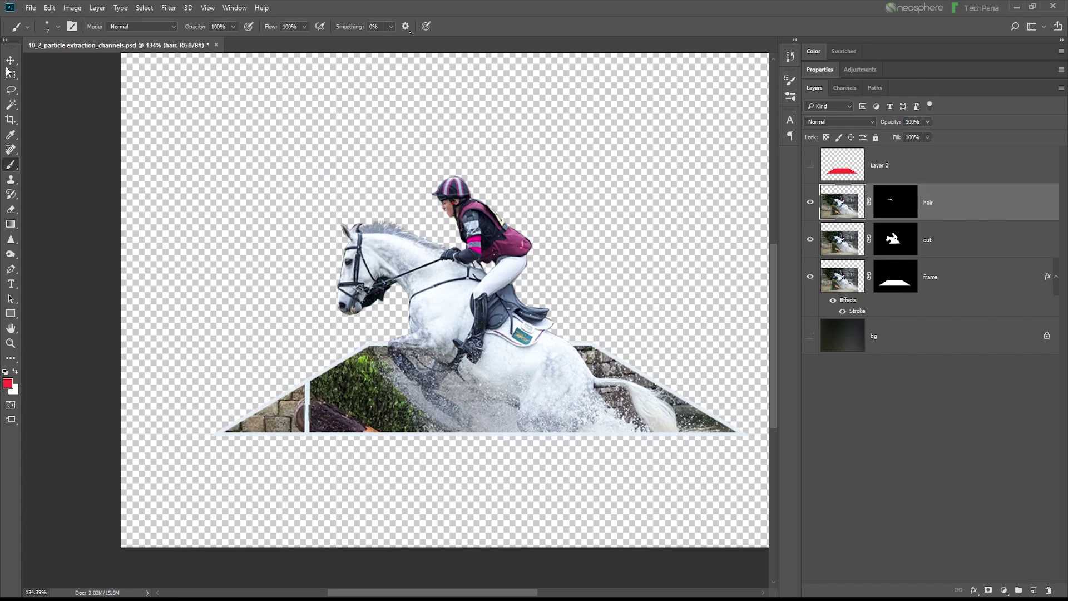
left_click(11, 60)
left_click(810, 336)
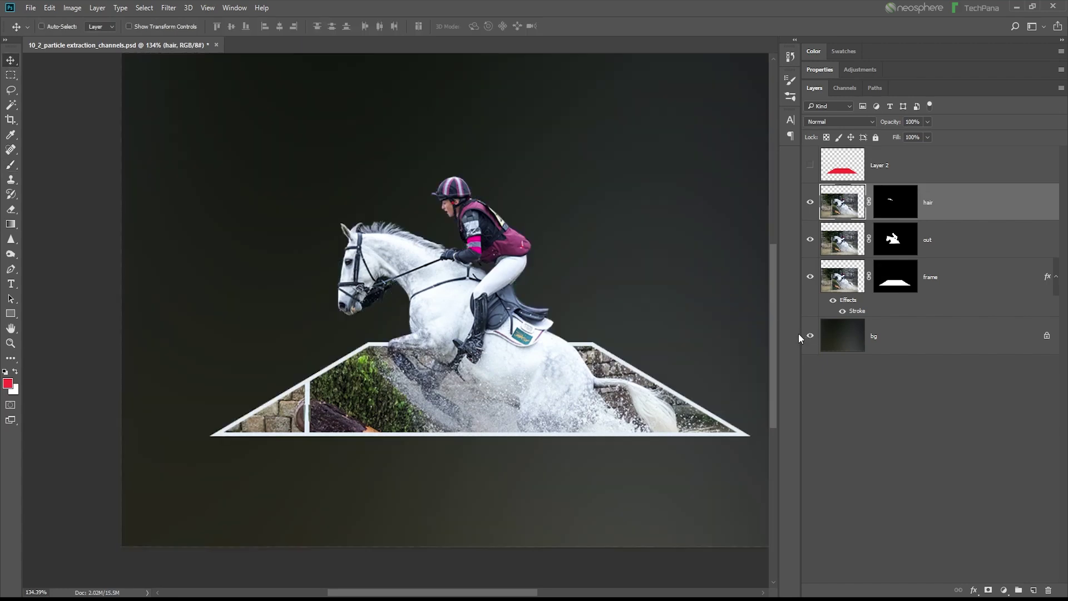
Step: Try moving the mane strand and undo it, then hide the hair layer and target the out mask
left_click_drag(427, 261, 427, 225)
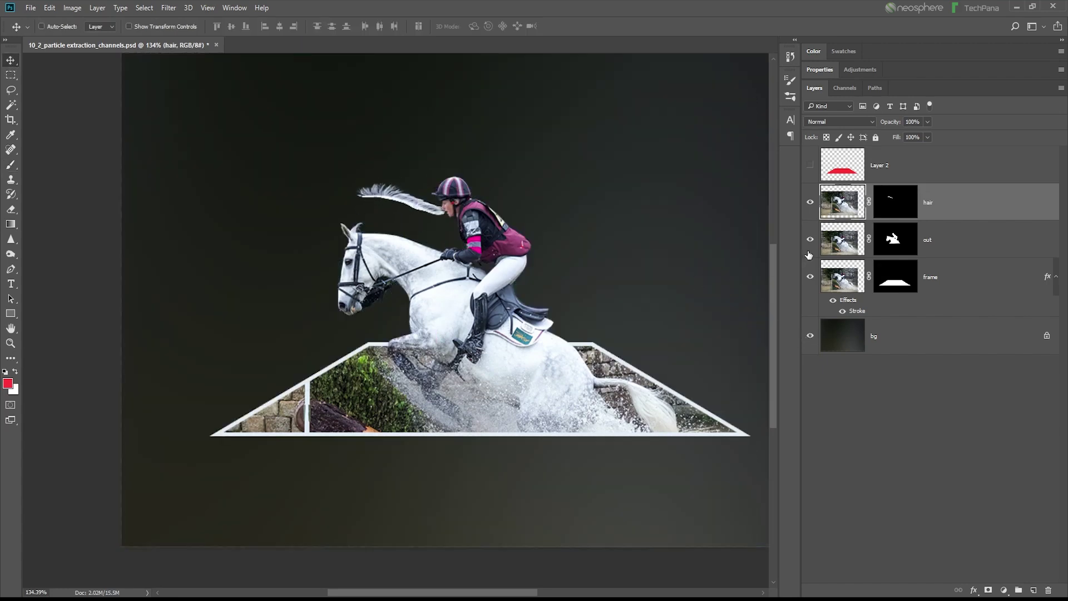
key("ctrl+z")
left_click(810, 203)
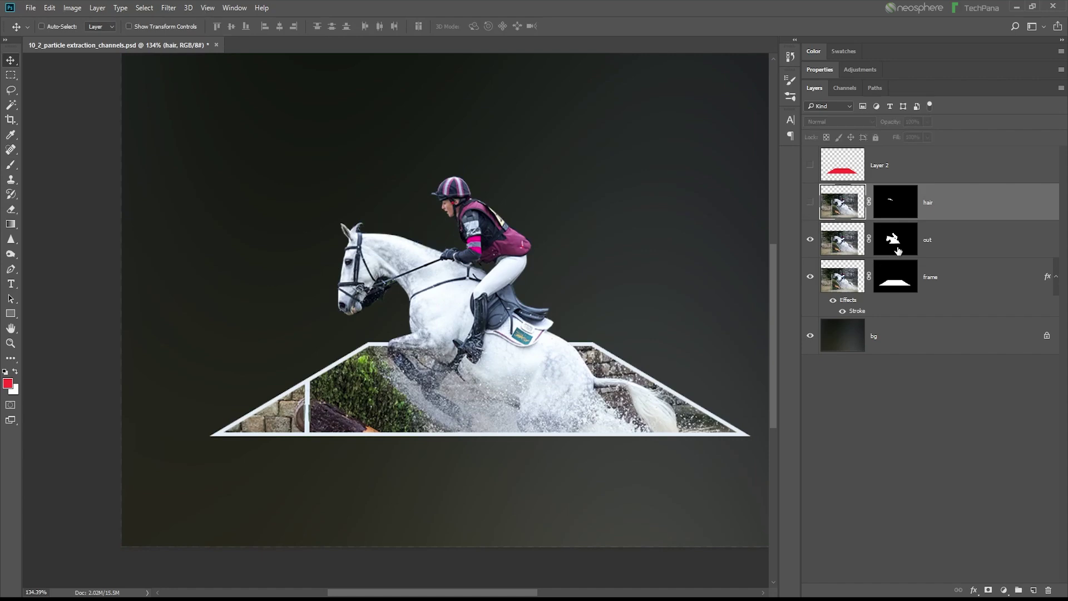
left_click(898, 250, "alt")
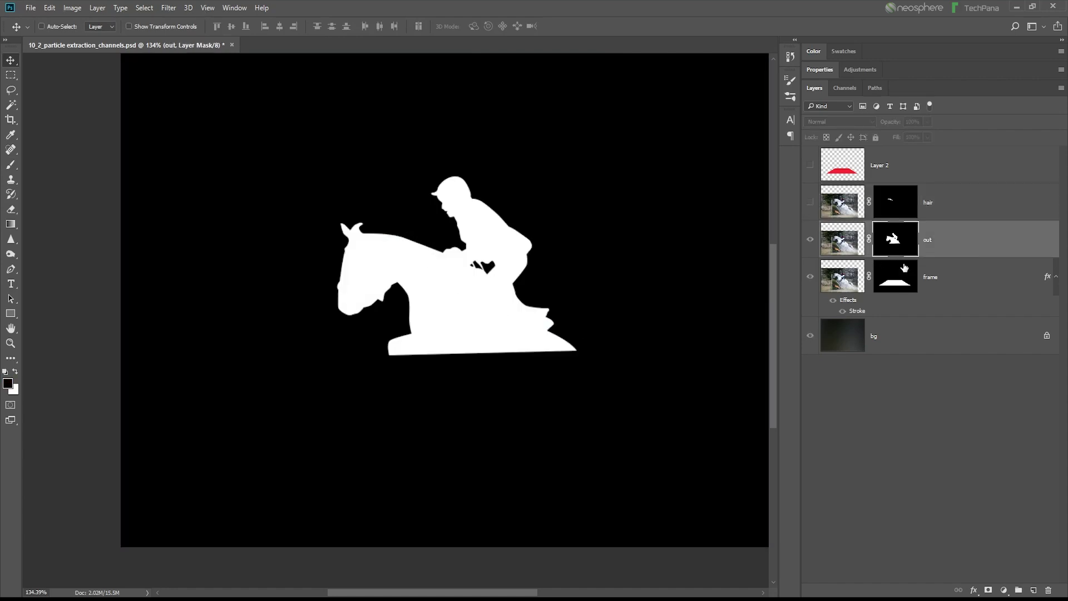
Step: Load the hair channel as a selection with the out layer's mask active, leaving the overlay preview
left_click(848, 89)
left_click(847, 303, "ctrl")
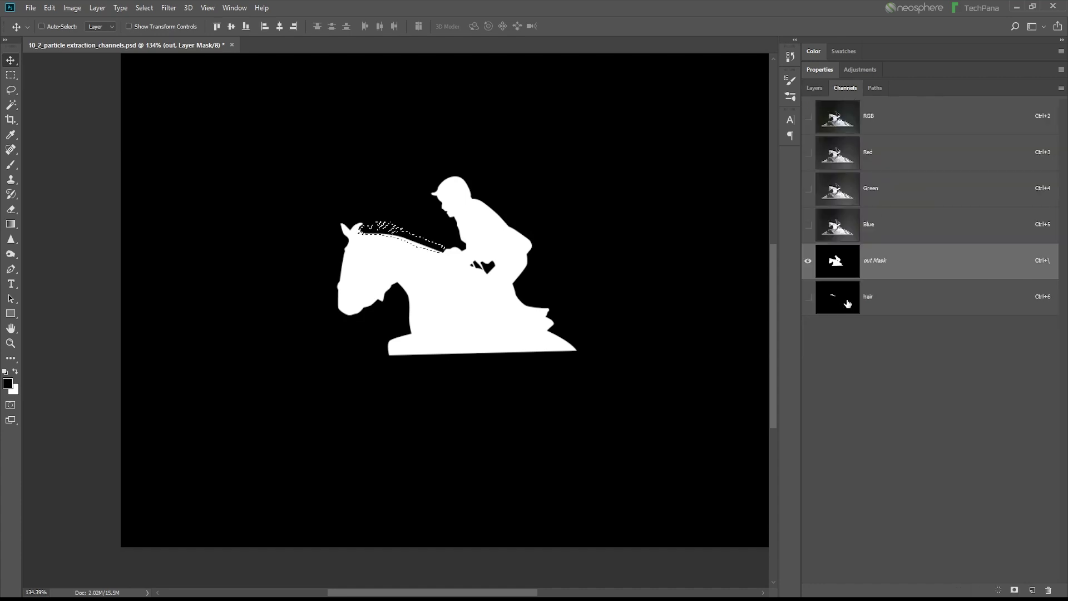
left_click(814, 88)
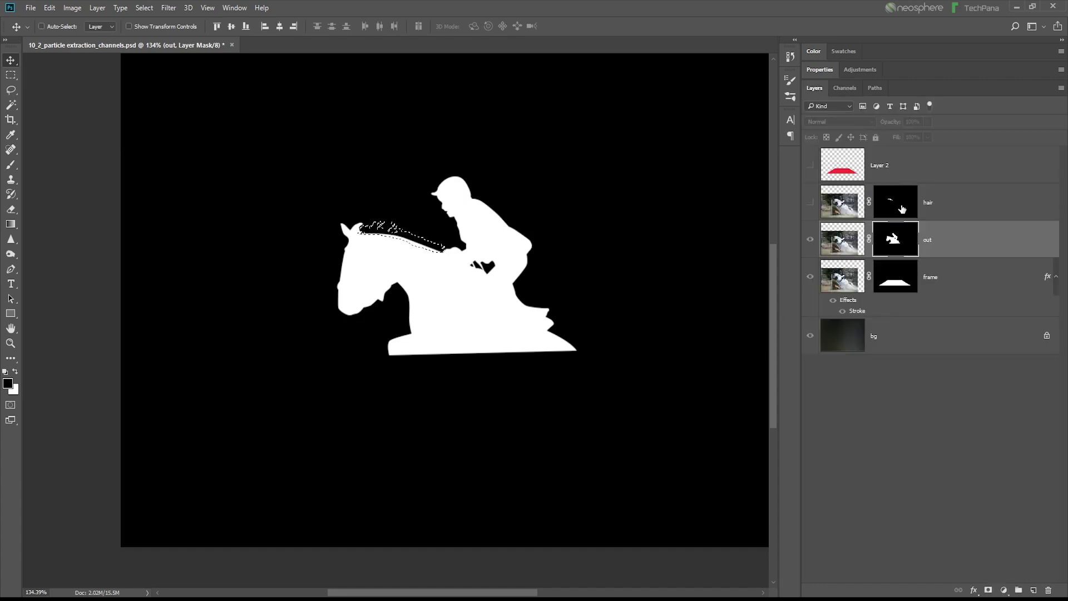
left_click(931, 209)
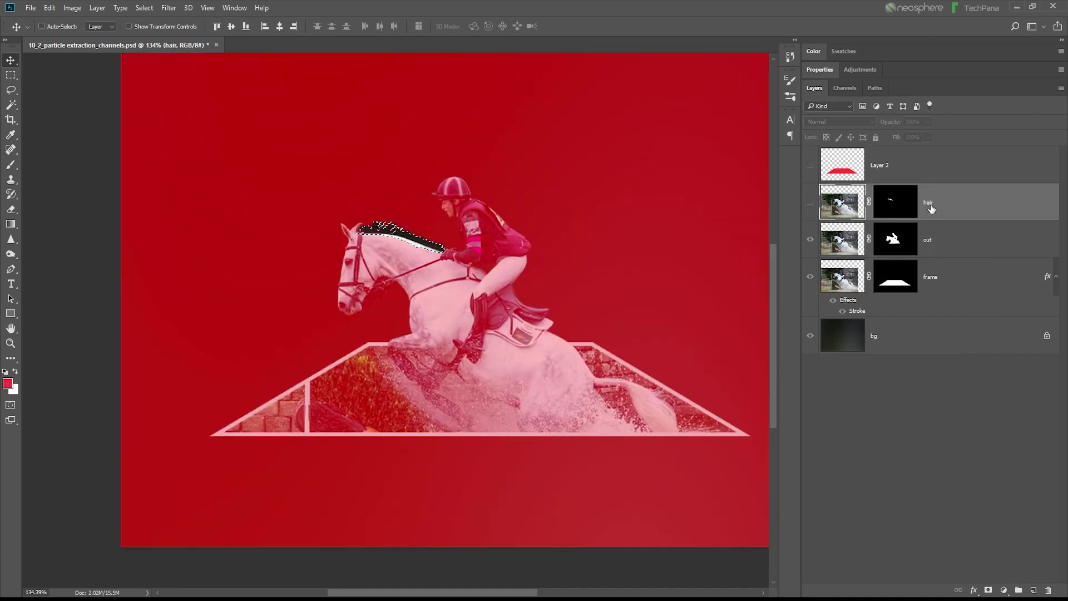
left_click(895, 246)
key("backslash")
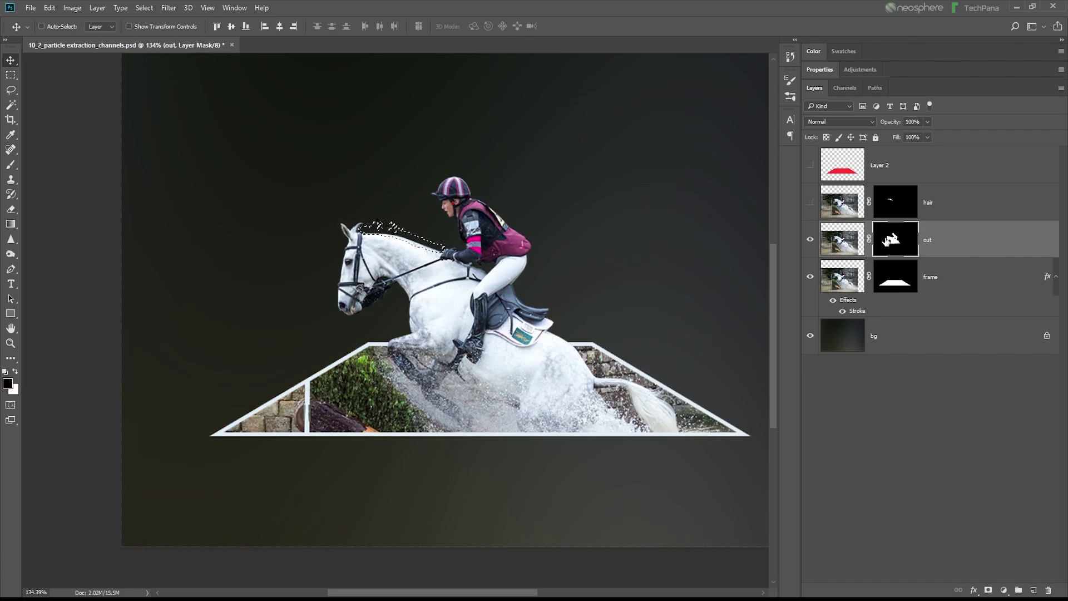
scroll(585, 292, "up", 2)
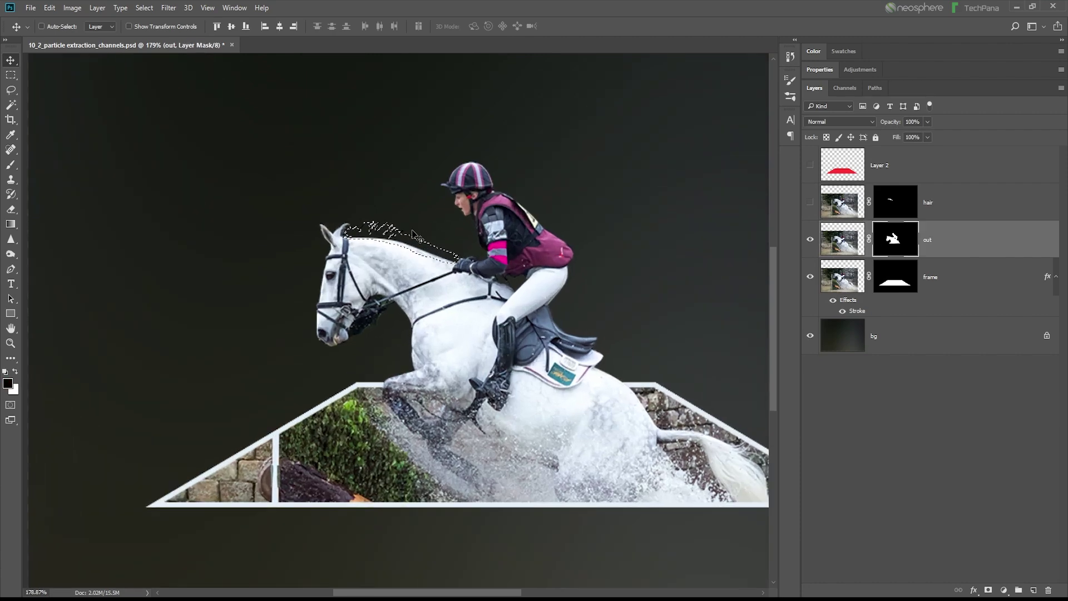
Step: Paint white into the out layer's mask along the mane and neck crest
left_click(894, 240, "alt")
scroll(414, 253, "up", 4)
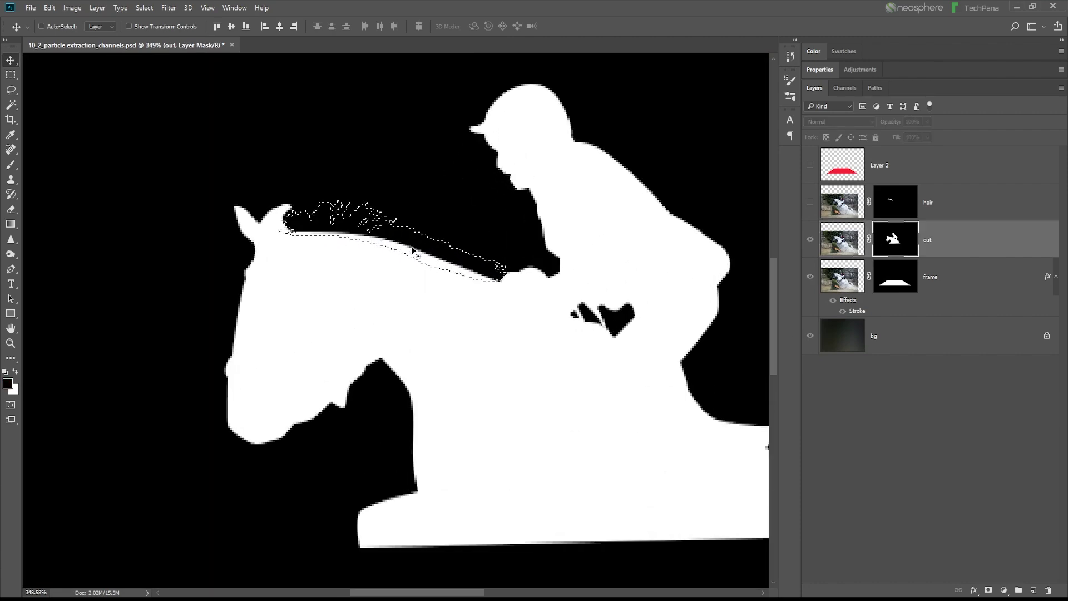
left_click(15, 371)
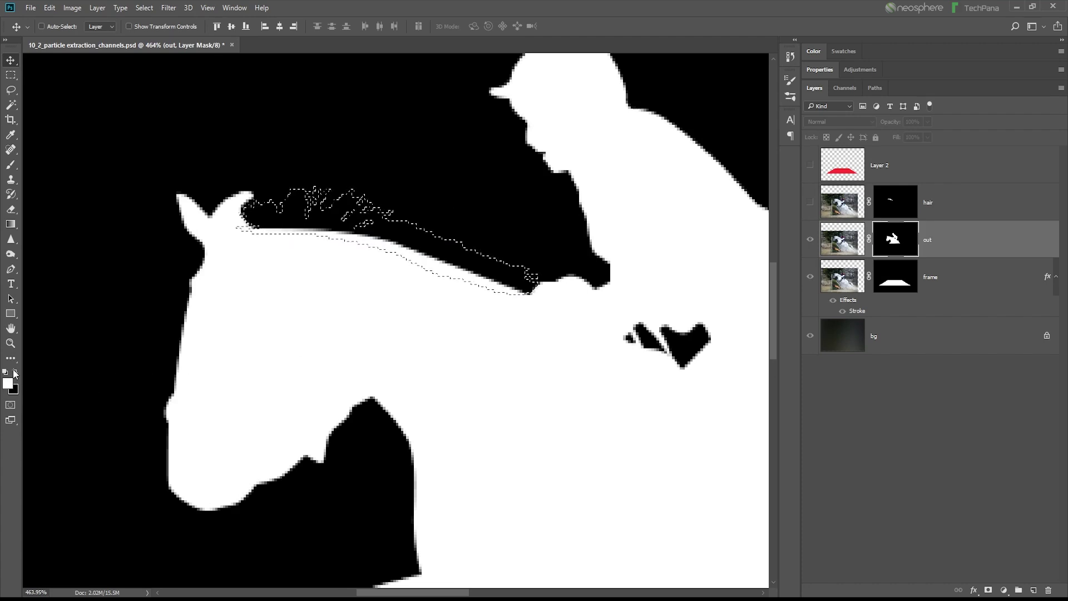
key("b")
mouse_move(267, 214)
left_mouse_down()
mouse_move(252, 227)
mouse_move(269, 204)
left_mouse_up()
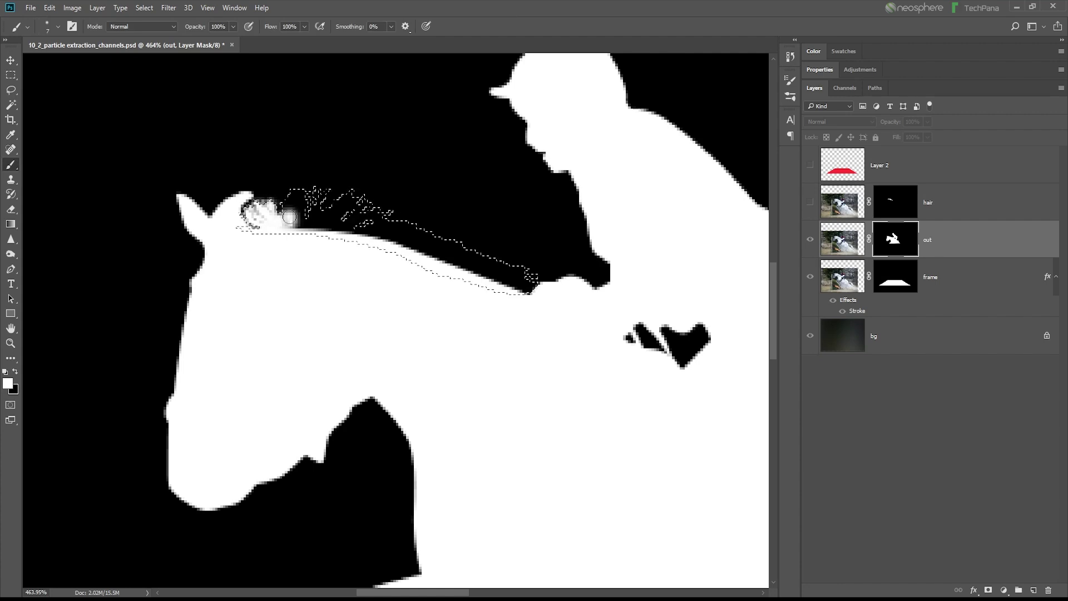
left_click_drag(329, 217, 362, 193)
left_click(843, 241)
left_click_drag(489, 278, 250, 220)
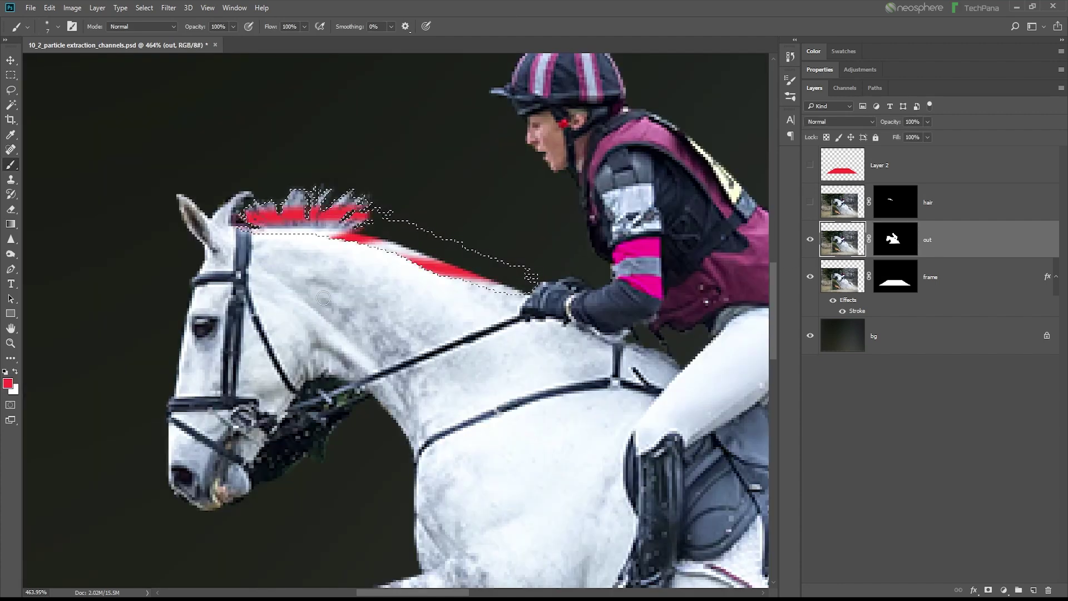
key("ctrl+z")
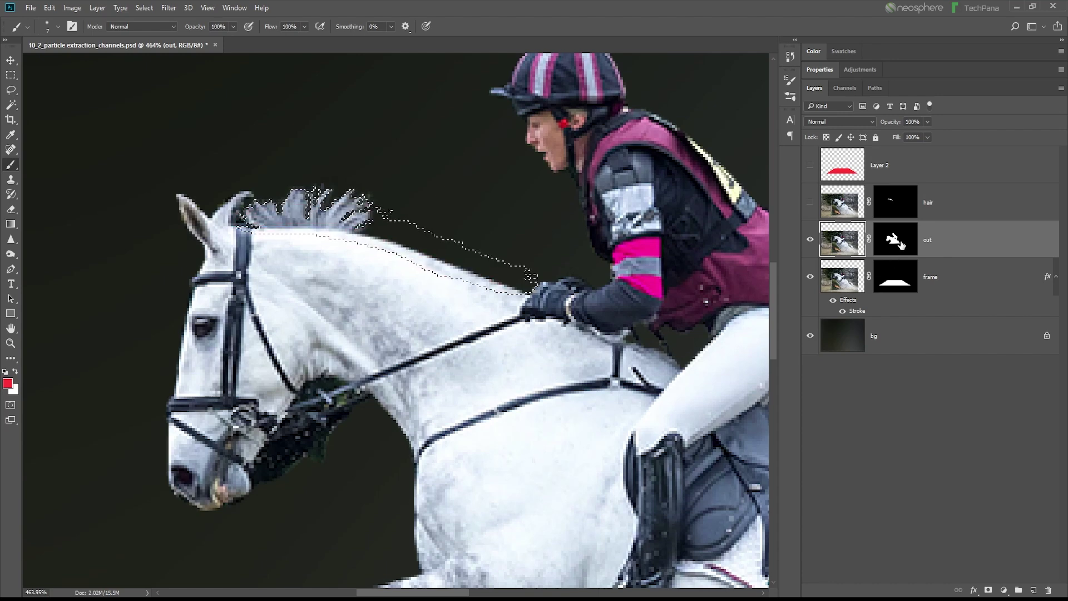
left_click(899, 251)
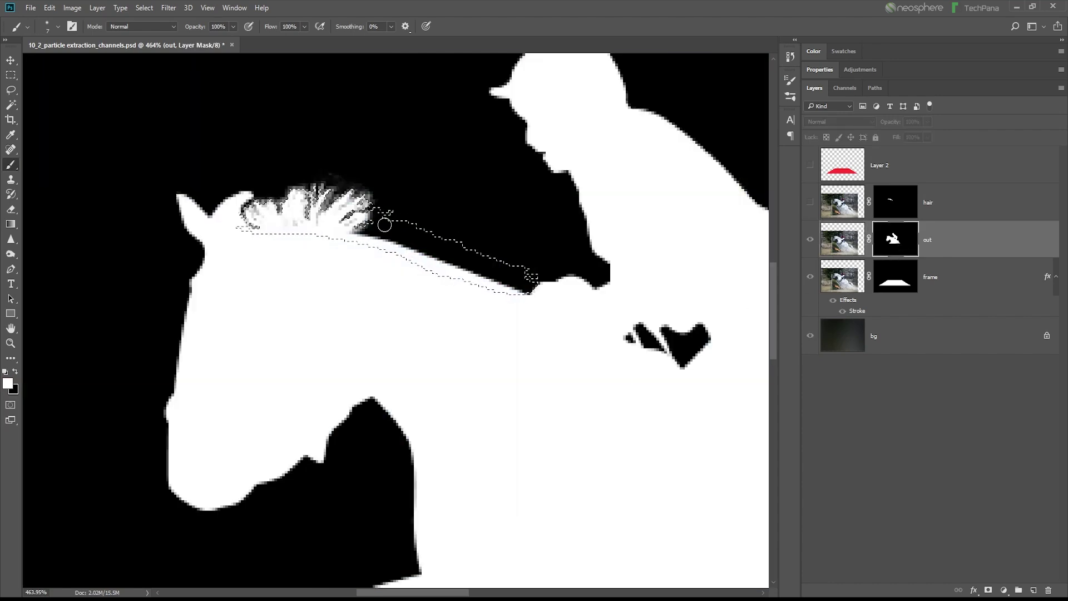
mouse_move(381, 222)
left_mouse_down()
mouse_move(313, 219)
mouse_move(483, 279)
mouse_move(312, 224)
mouse_move(338, 230)
left_mouse_up()
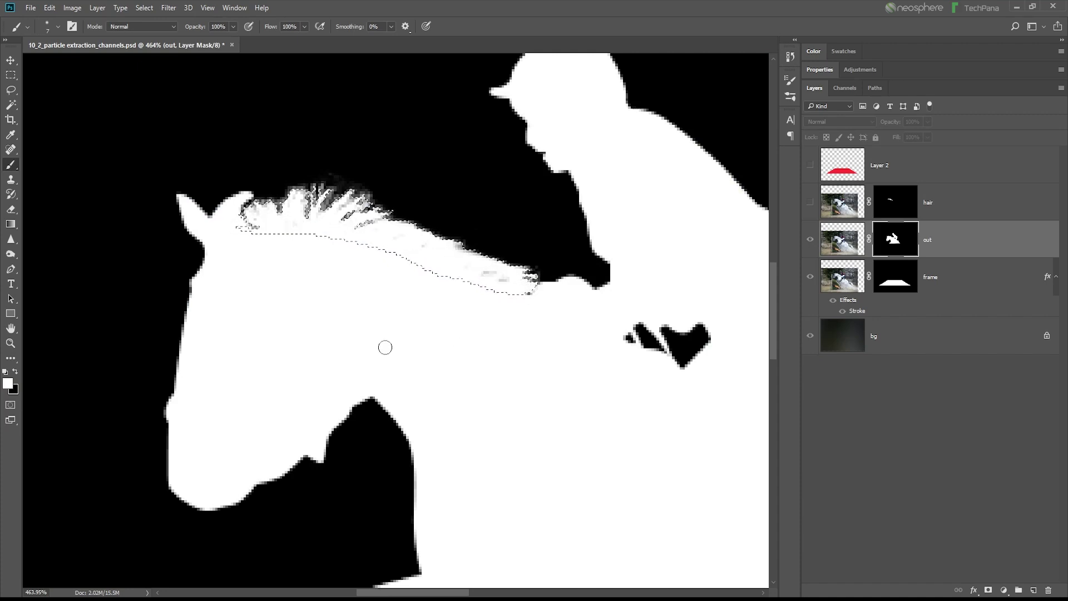
Step: Clear the mane selection, return to the composite, and make the hair layer visible again
left_click(144, 8)
left_click(150, 35)
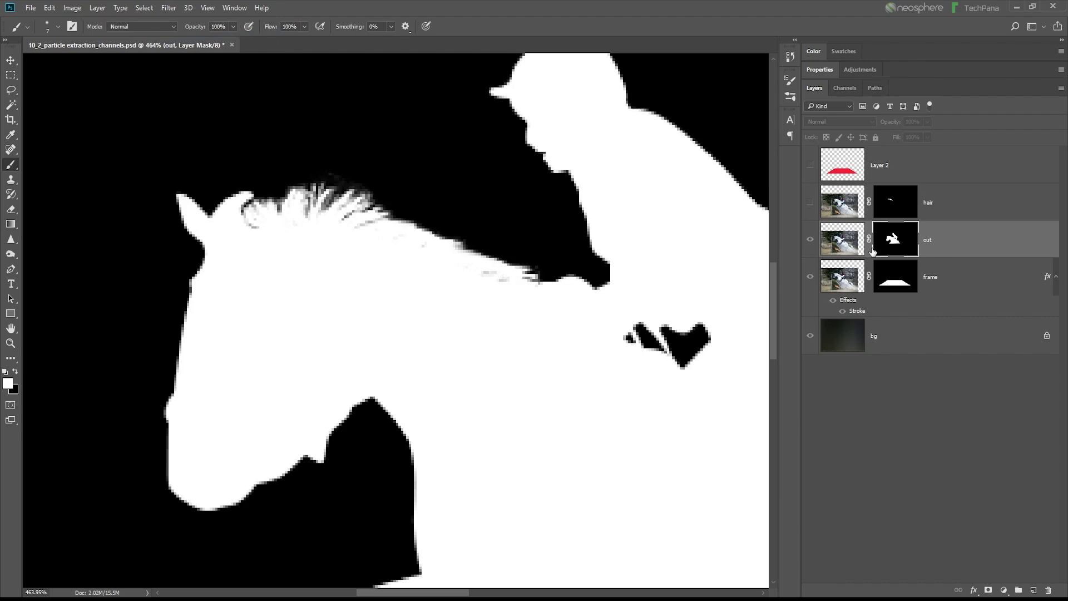
left_click(896, 240, "alt")
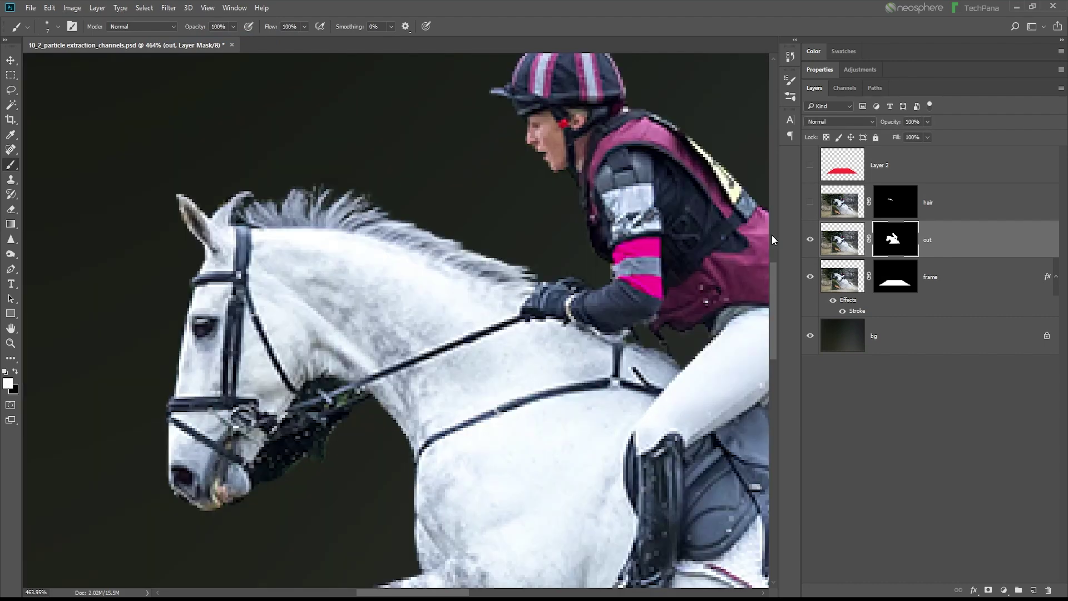
key("v")
left_click_drag(517, 328, 517, 334)
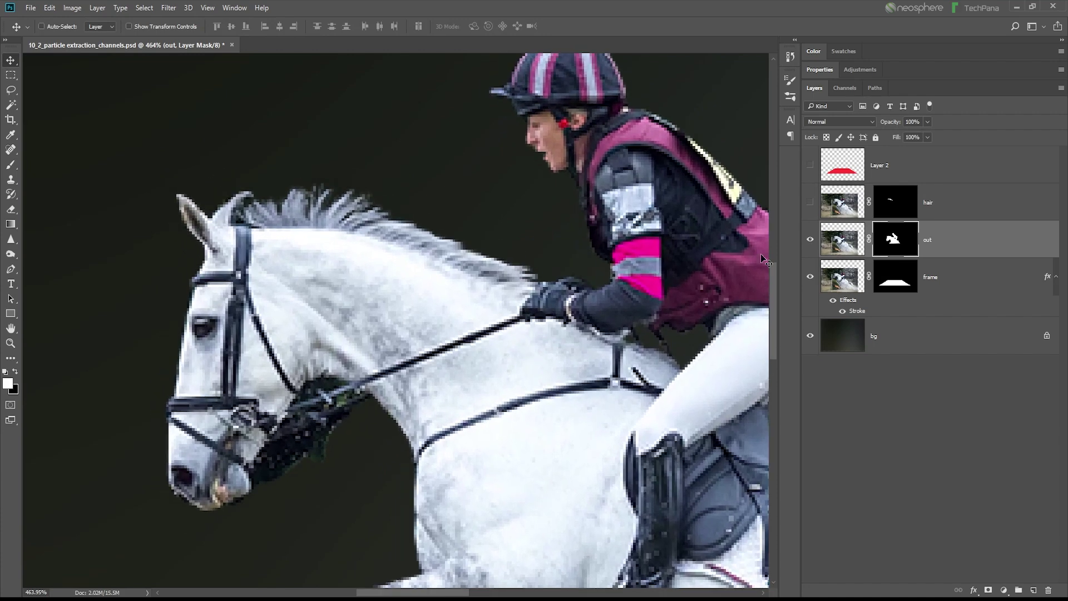
left_click(810, 212)
Step: Delete the hair layer's mask without applying it, hide the layer, and fit the image on screen
left_click(928, 214)
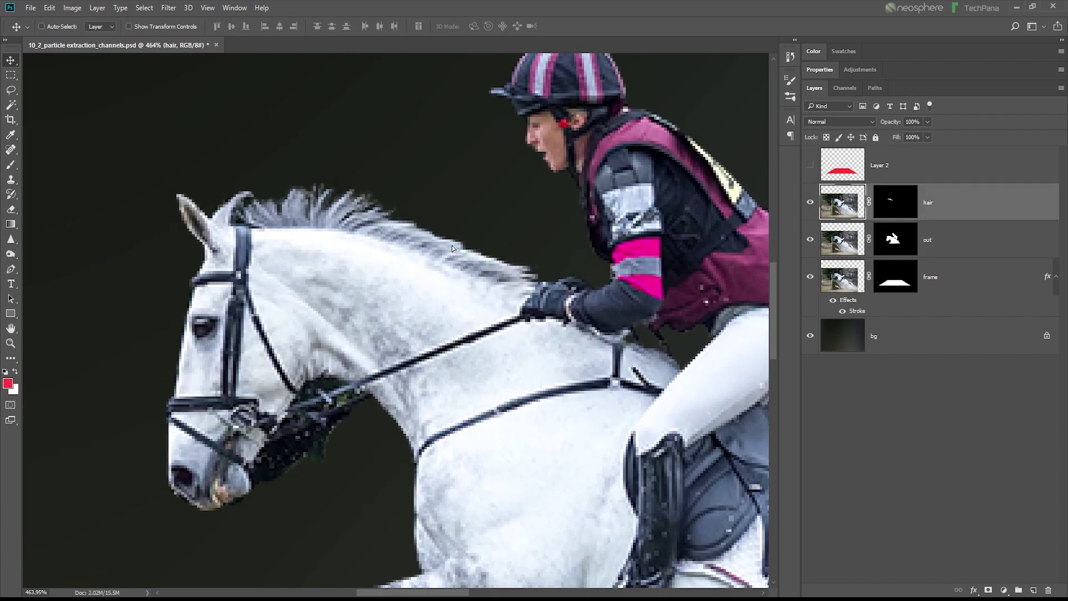
left_click_drag(452, 245, 455, 218)
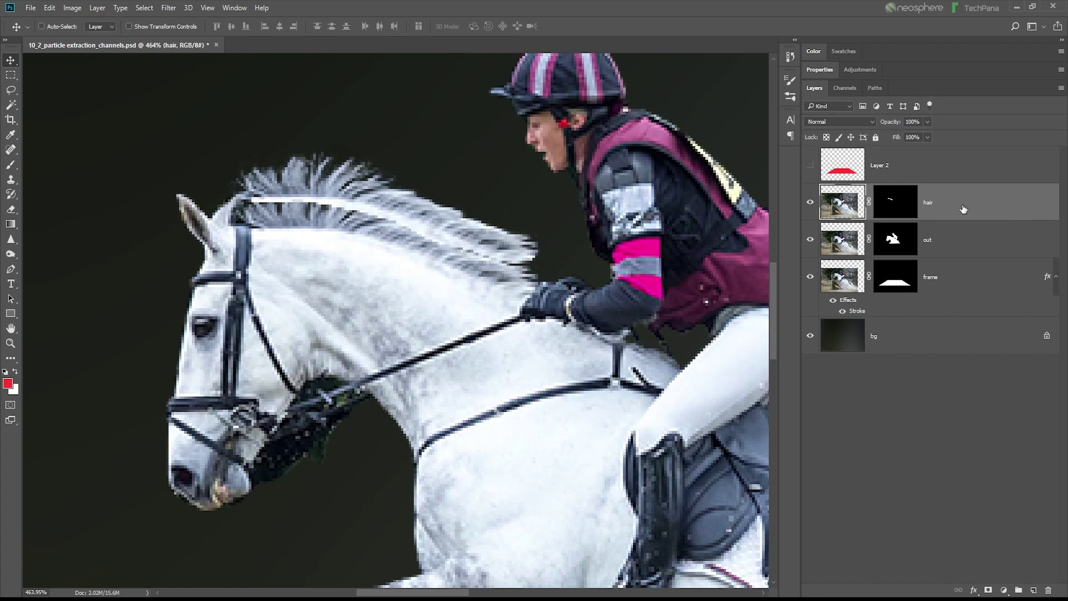
key("ctrl+z")
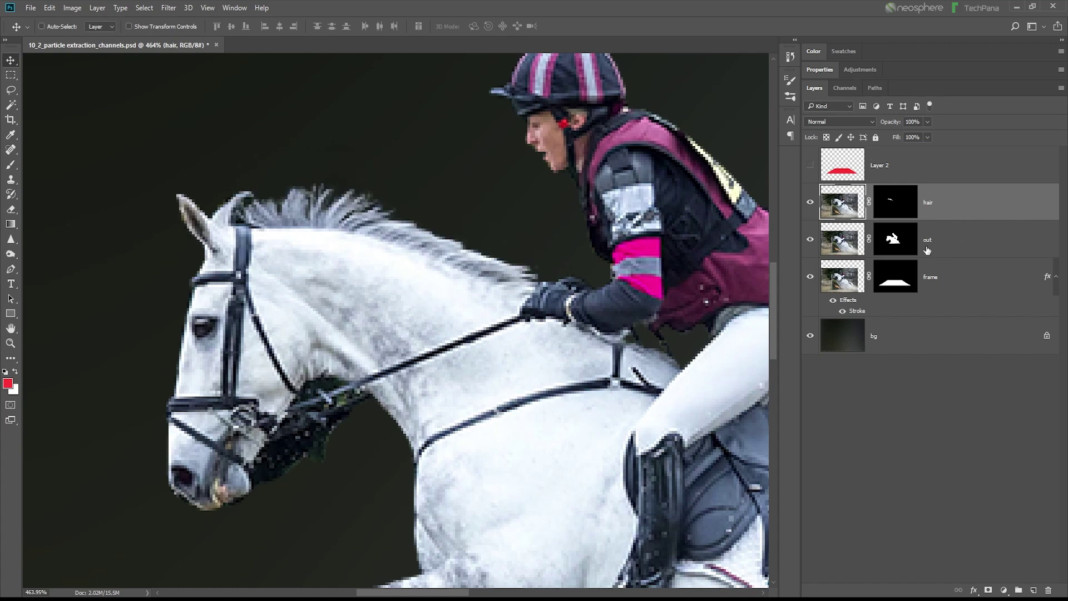
left_click(902, 203)
left_click(1048, 590)
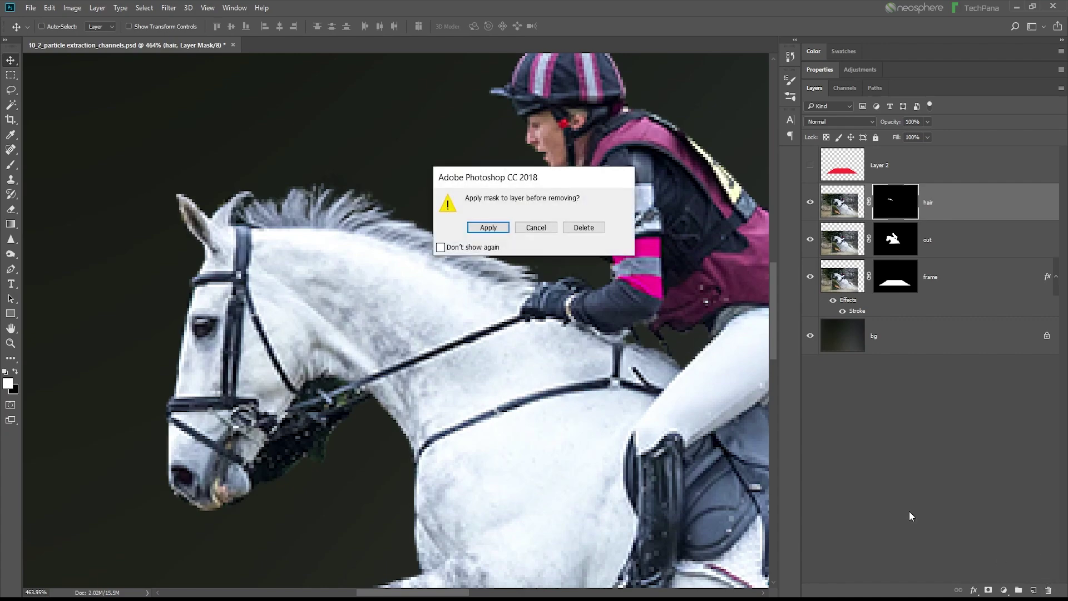
left_click(583, 228)
scroll(400, 283, "down", 3)
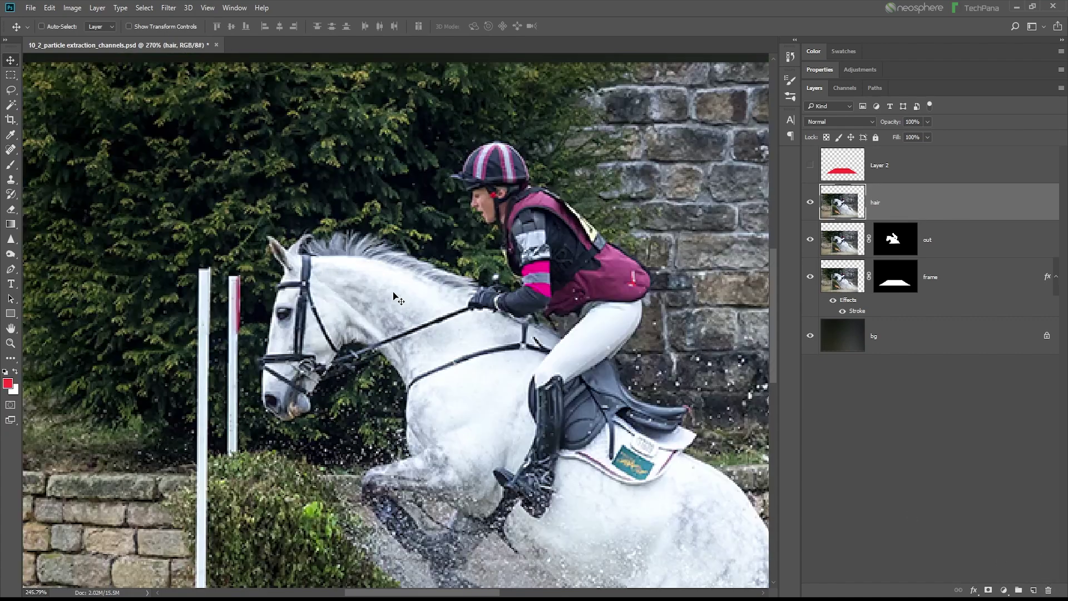
scroll(393, 296, "down", 2)
left_click(810, 202)
key("ctrl+0")
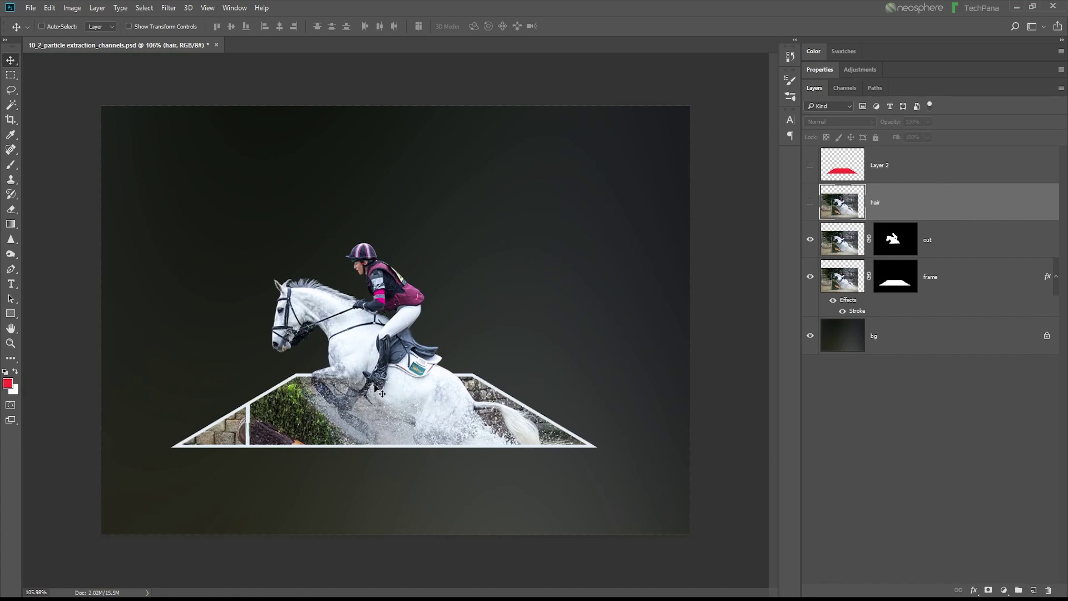
Step: Show the red Layer 2 trapezoid guide and the full hair photo layer
left_click(810, 167)
left_click(884, 163)
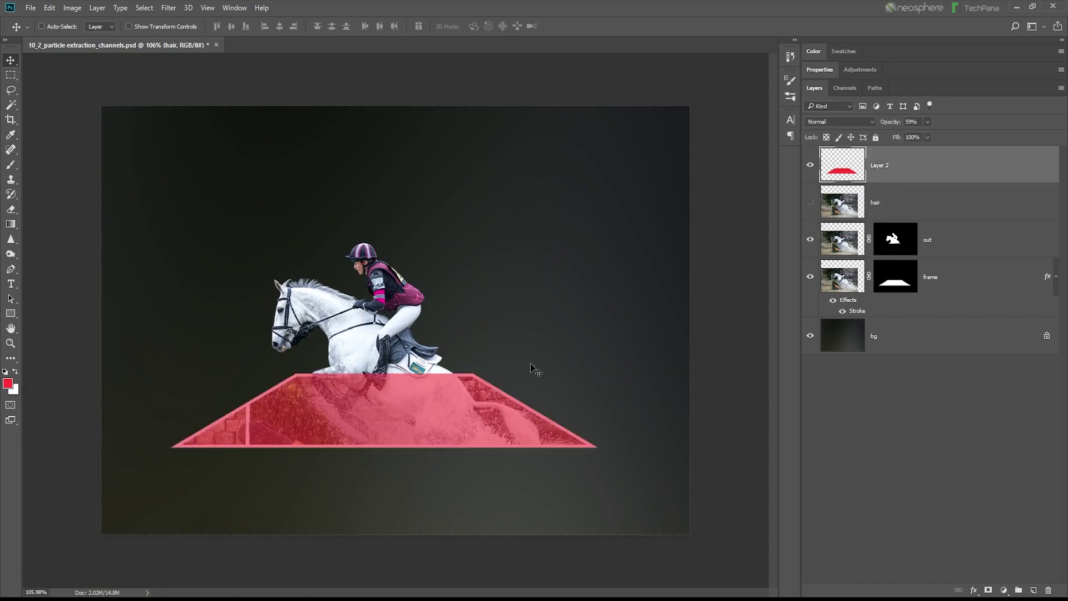
scroll(411, 390, "up", 3)
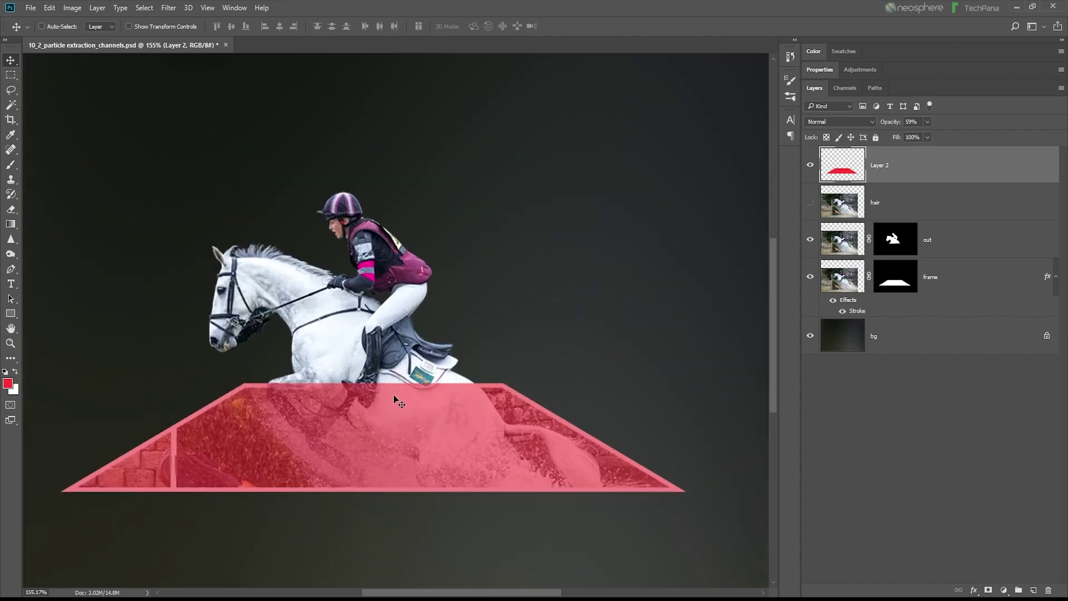
left_click(885, 210)
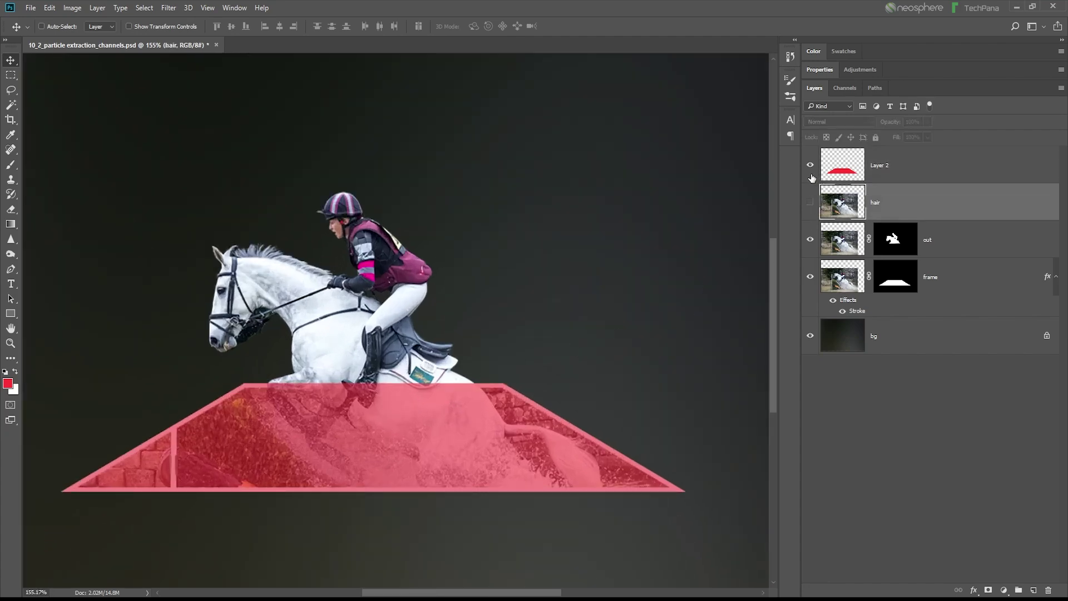
left_click(810, 203)
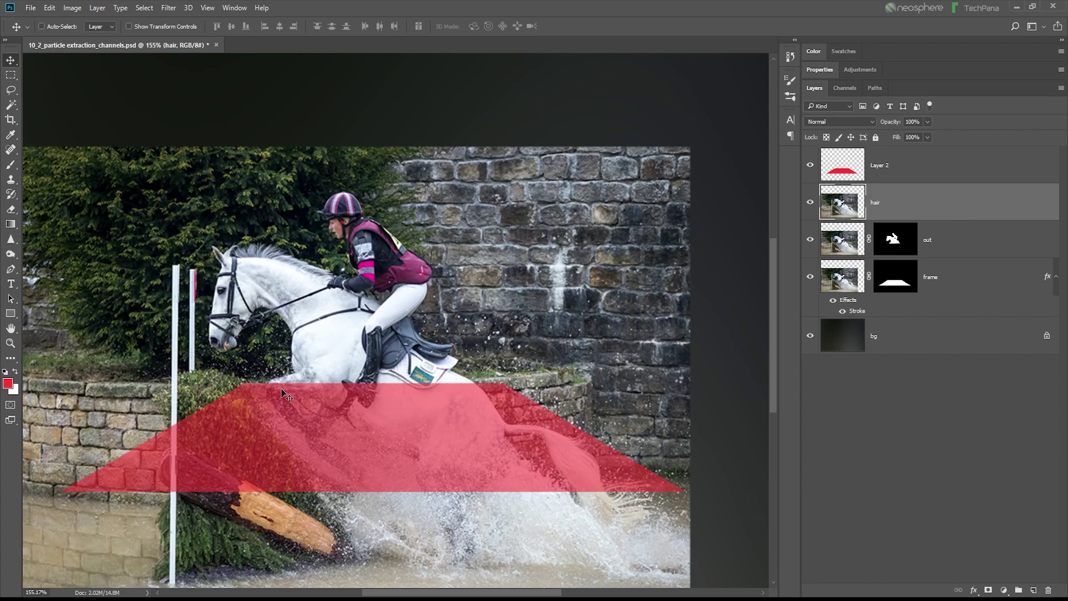
scroll(287, 395, "up", 2)
scroll(261, 375, "up", 2)
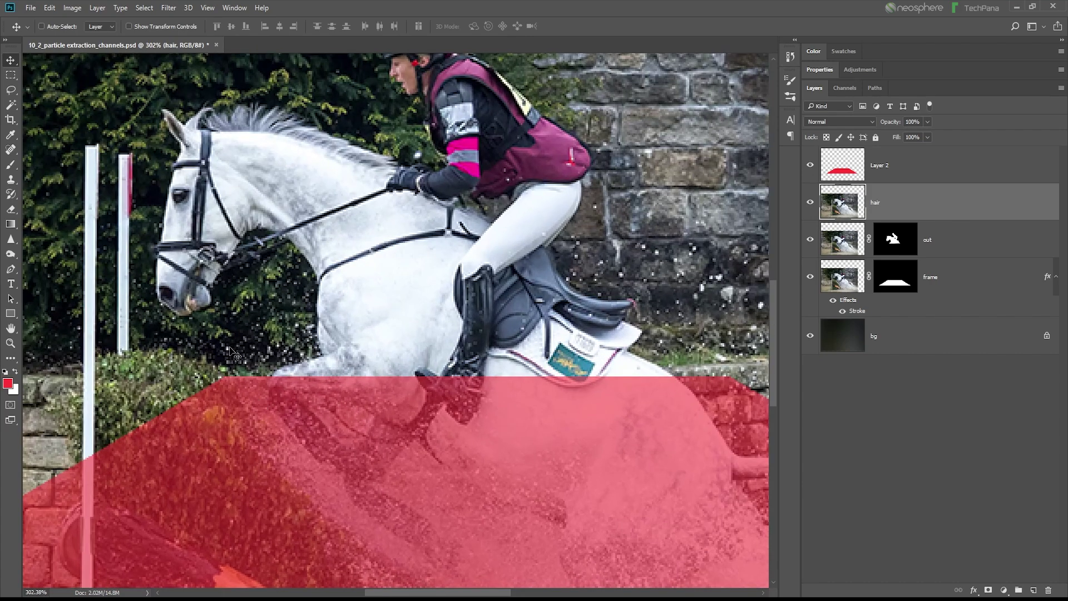
Step: Lasso-select the two splash areas near the hedge and by the stone wall
left_click(10, 90)
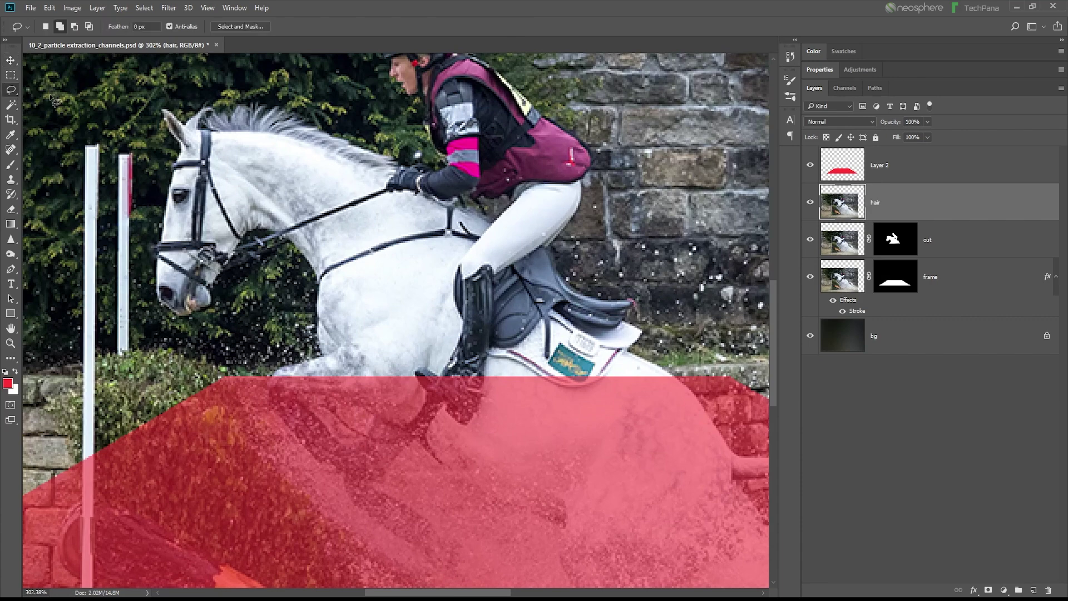
left_click_drag(194, 385, 411, 382)
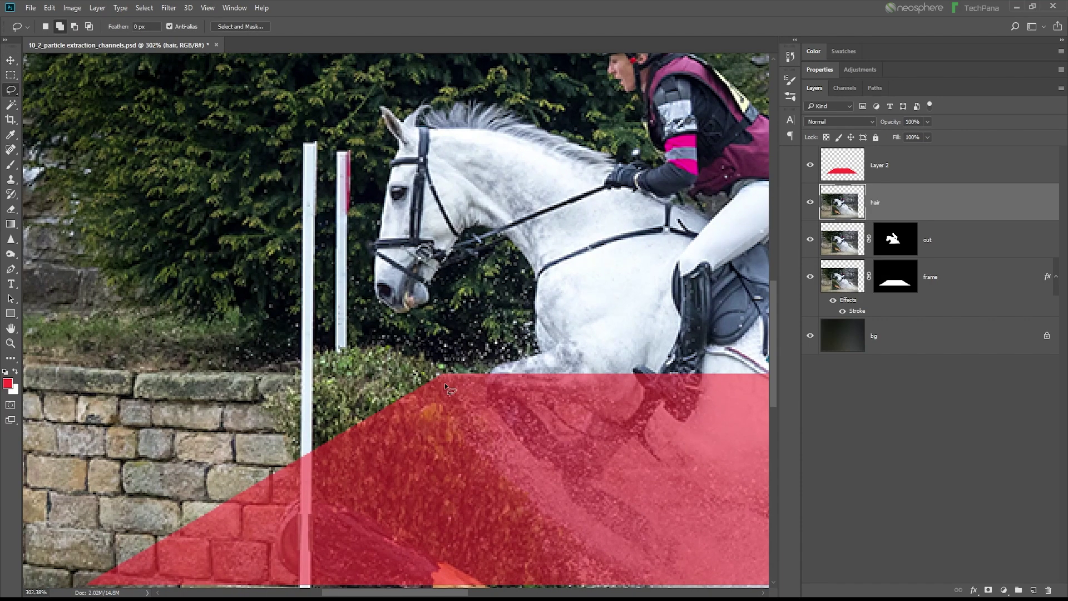
mouse_move(440, 387)
left_mouse_down()
mouse_move(345, 359)
mouse_move(226, 383)
mouse_move(158, 339)
mouse_move(214, 258)
mouse_move(311, 195)
mouse_move(369, 220)
mouse_move(391, 303)
mouse_move(417, 310)
mouse_move(454, 233)
mouse_move(499, 232)
mouse_move(548, 278)
mouse_move(542, 347)
mouse_move(476, 398)
mouse_move(439, 390)
left_mouse_up()
scroll(480, 259, "down", 2)
left_click_drag(489, 251, 247, 253)
mouse_move(500, 261)
left_mouse_down()
mouse_move(383, 250)
mouse_move(332, 286)
mouse_move(414, 376)
mouse_move(548, 428)
mouse_move(579, 389)
mouse_move(521, 330)
mouse_move(510, 283)
mouse_move(477, 244)
left_mouse_up()
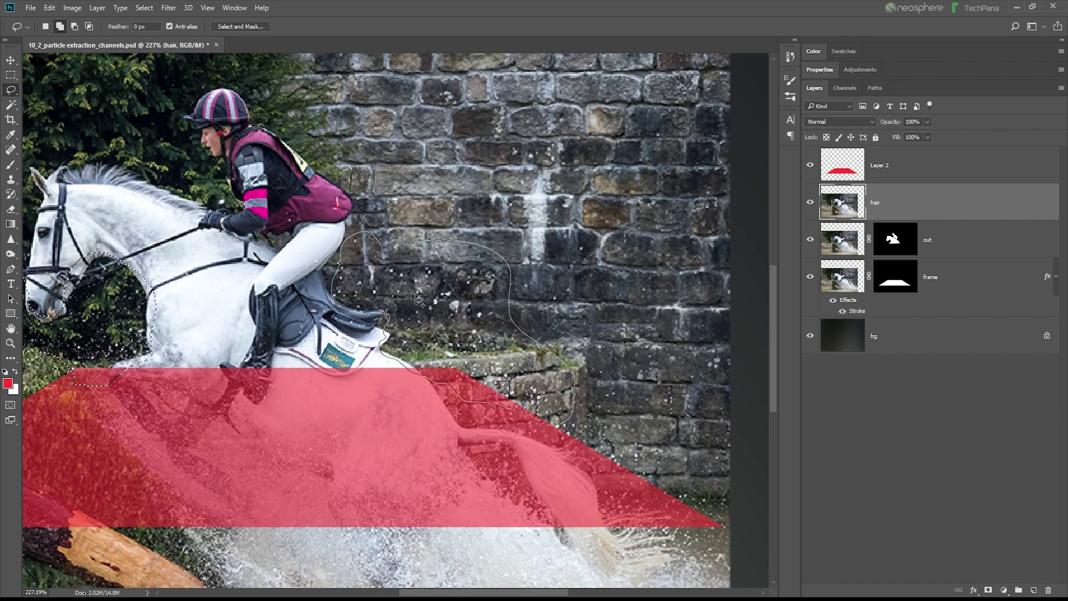
left_click_drag(414, 299, 437, 276)
scroll(437, 276, "down", 3)
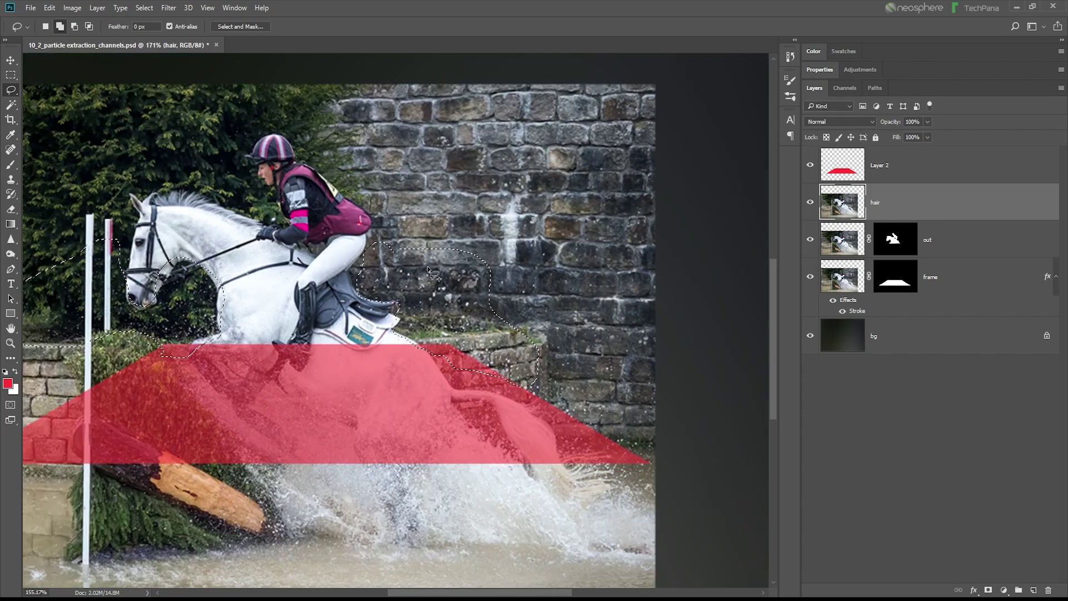
Step: Hide the Layer 2 guide and rename the hair layer to 'splash'
left_click(808, 166)
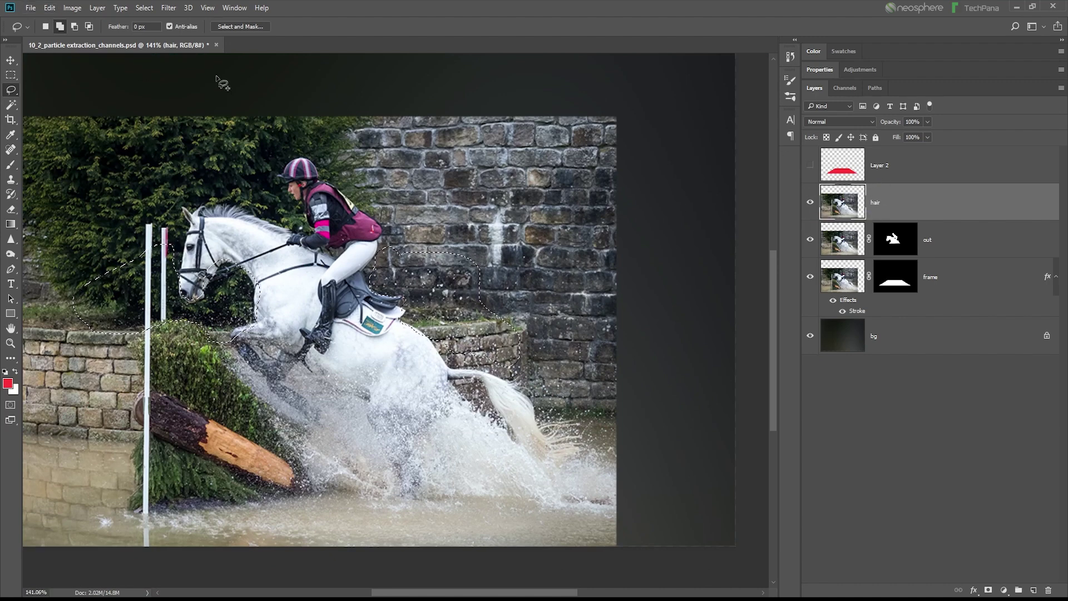
double_click(875, 204)
type("splash")
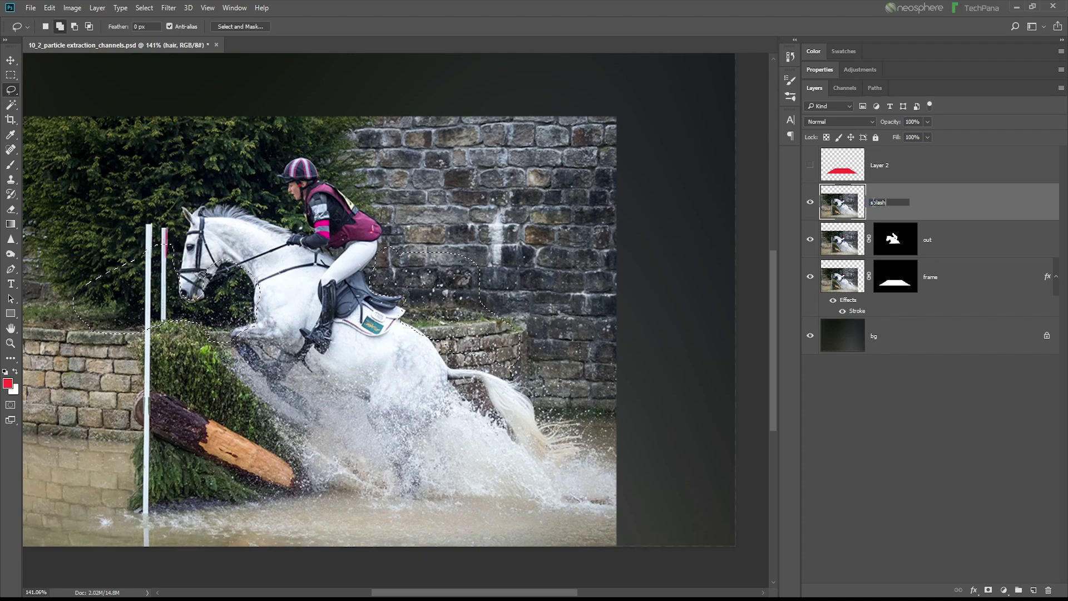
key("Return")
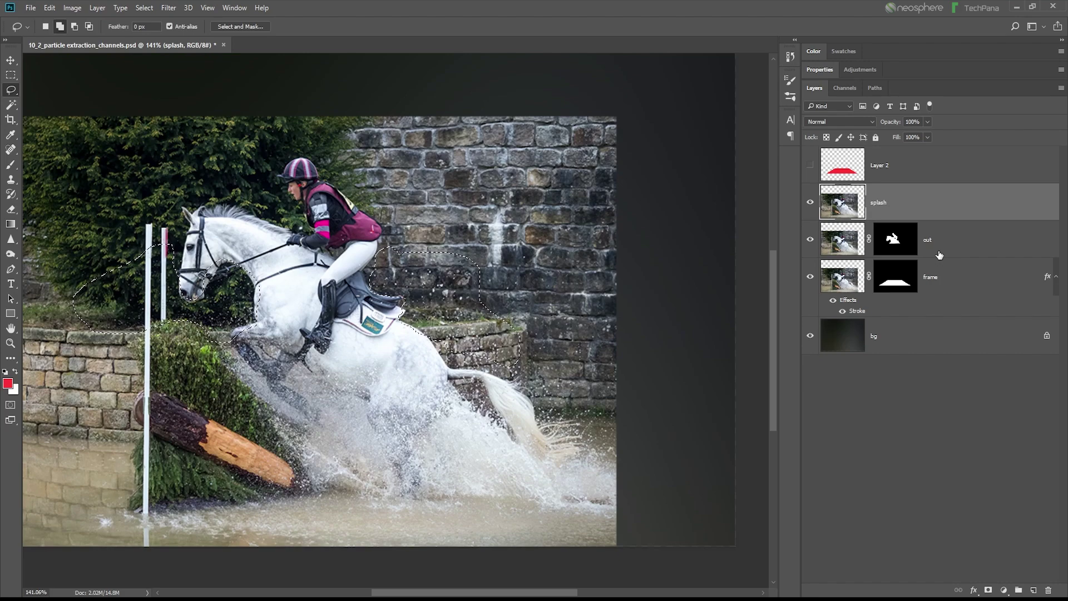
Step: Copy the splash selection and paste it in place into a new Alpha 1 channel
left_click(50, 7)
left_click(73, 104)
left_click(841, 88)
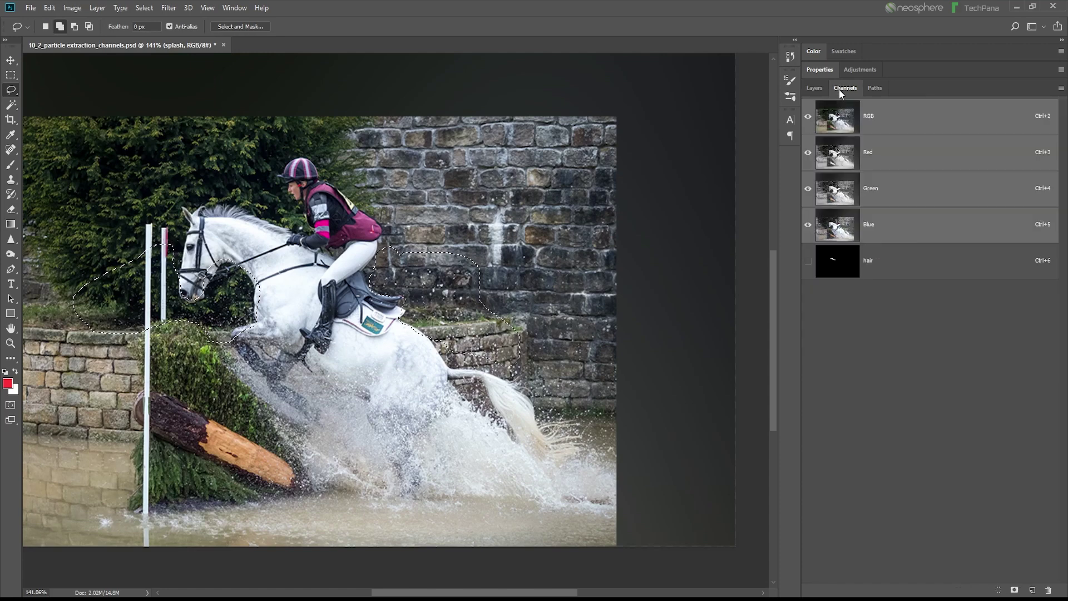
left_click(1033, 590)
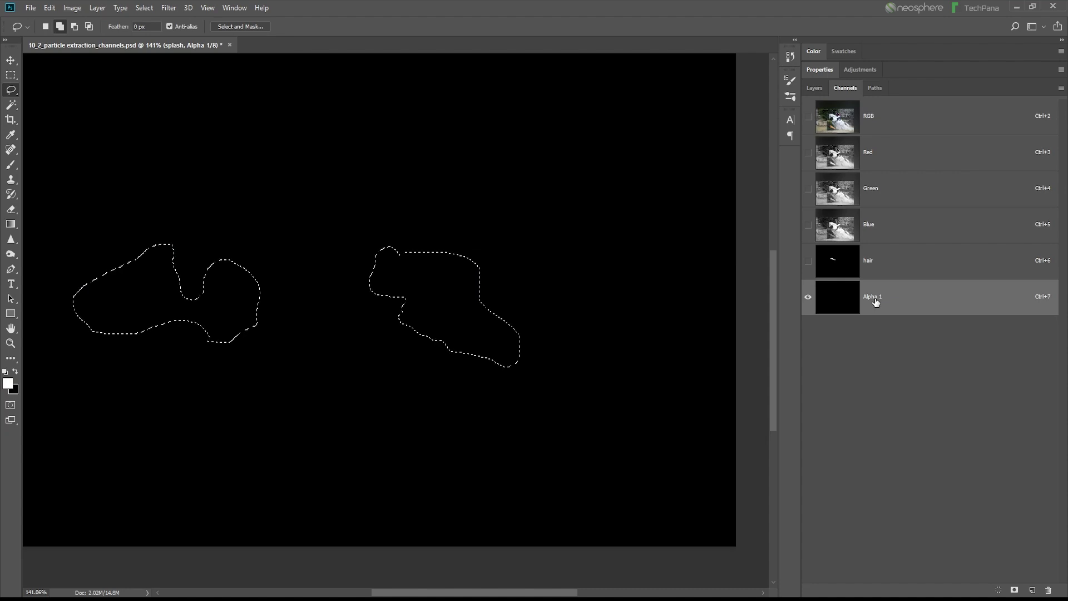
left_click(49, 8)
mouse_move(78, 146)
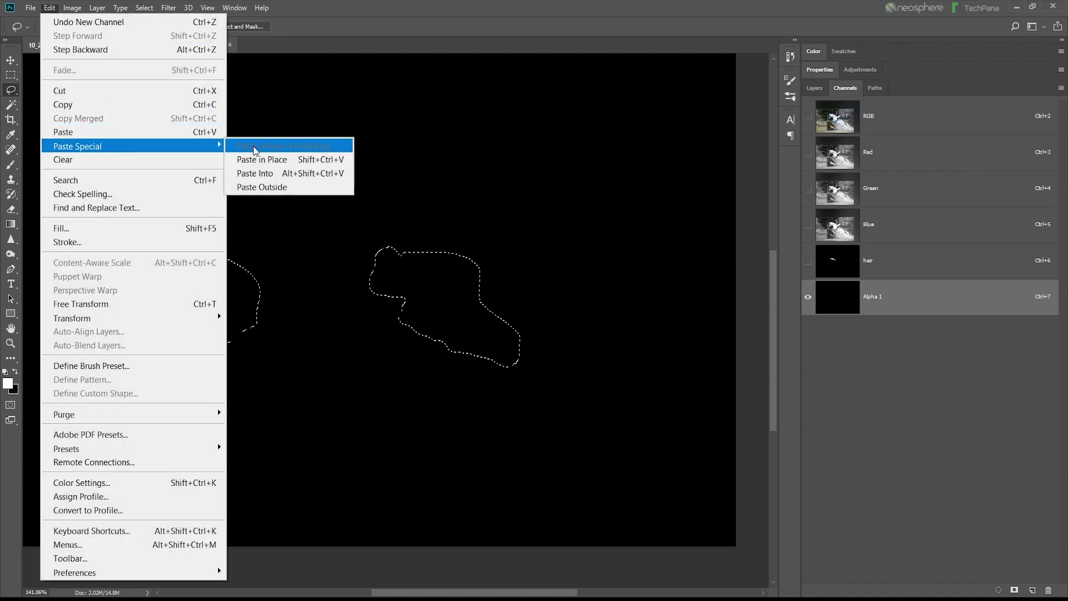
left_click(261, 161)
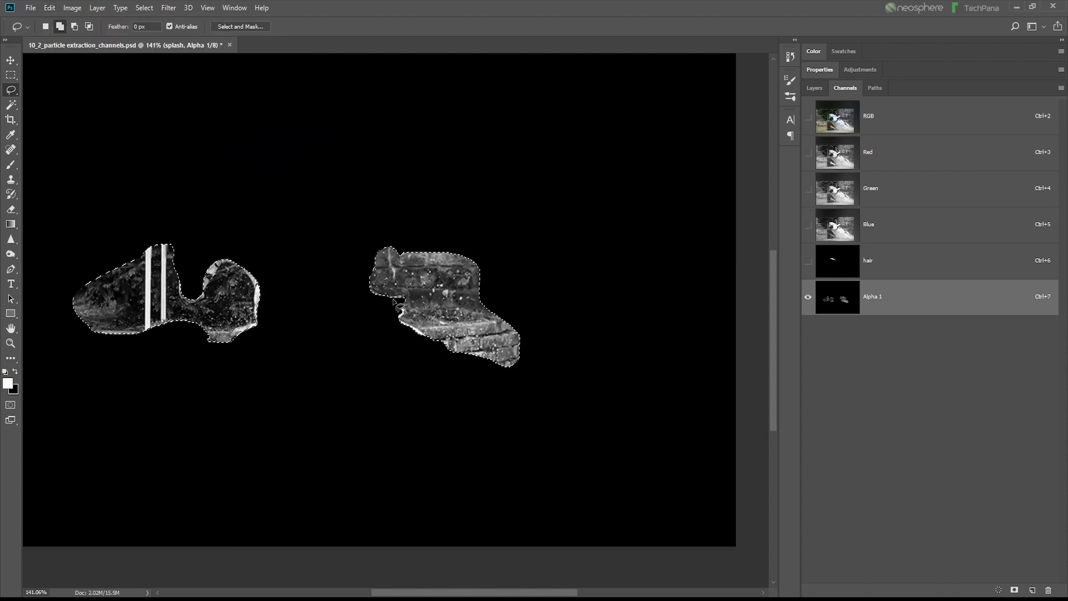
Step: Deselect, rename the channel to 'splash', and inspect both splash shapes
left_click(144, 8)
left_click(164, 37)
double_click(872, 298)
type("splash")
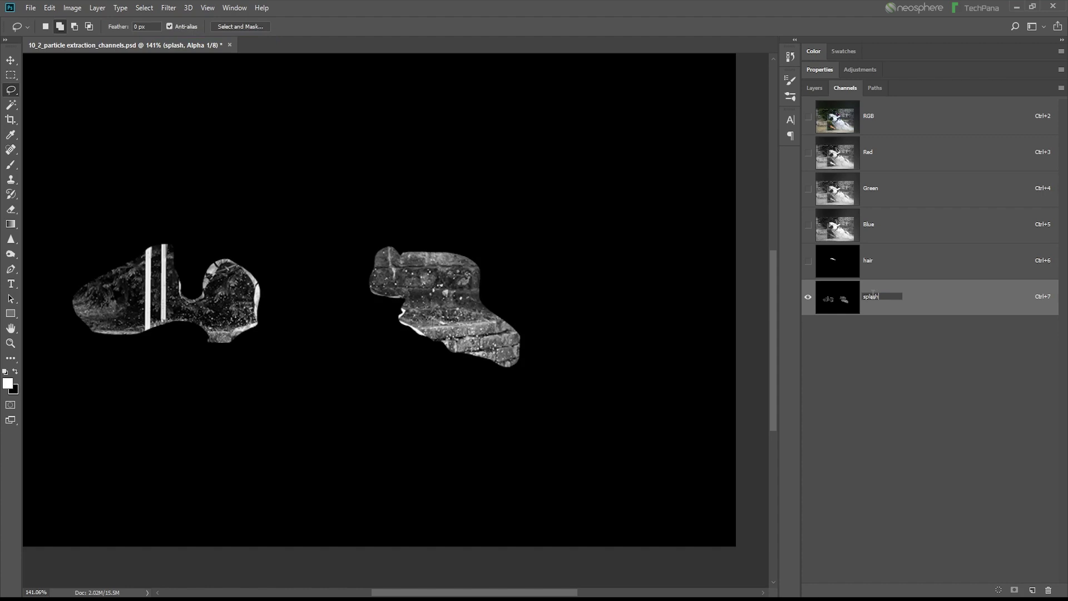
key("Return")
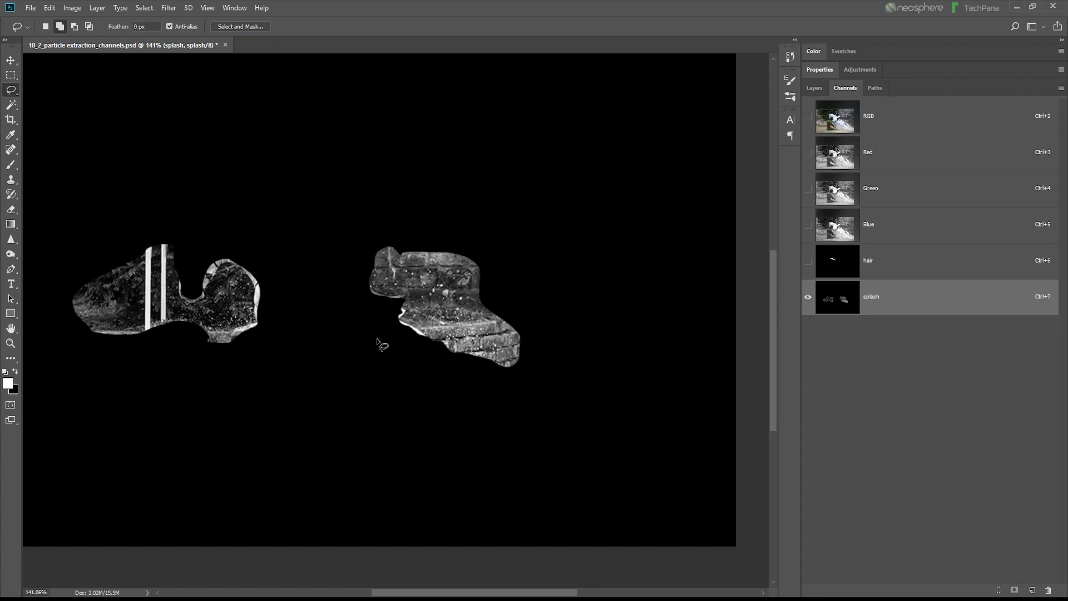
left_click_drag(401, 322, 545, 335)
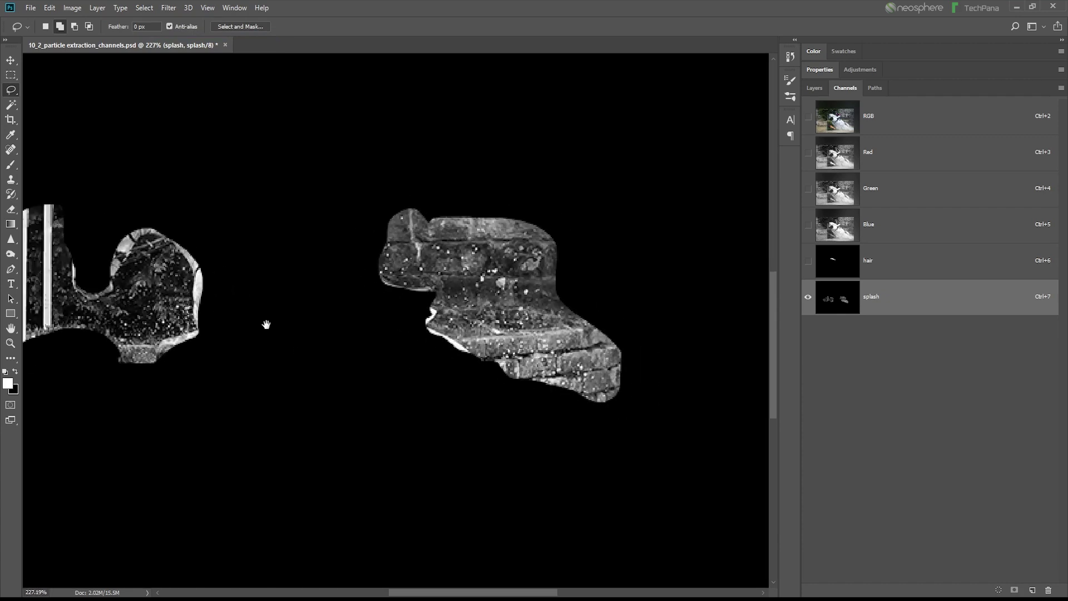
left_click_drag(265, 321, 451, 328)
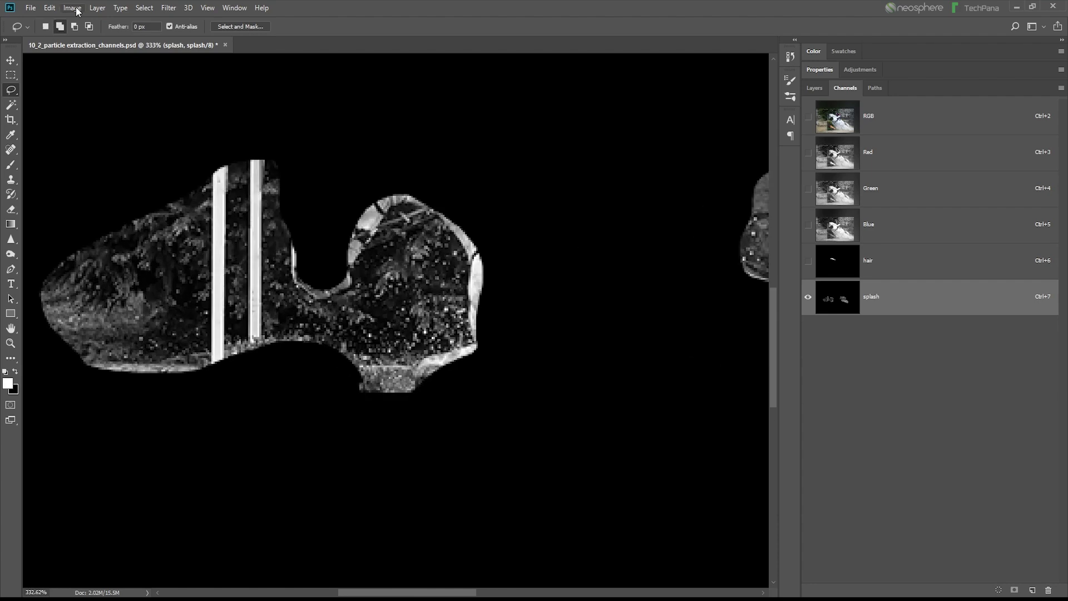
Step: Open Levels on the splash channel, raise the black point, lower the white point, and compare with Preview
left_click(72, 8)
mouse_move(93, 47)
left_click(245, 56)
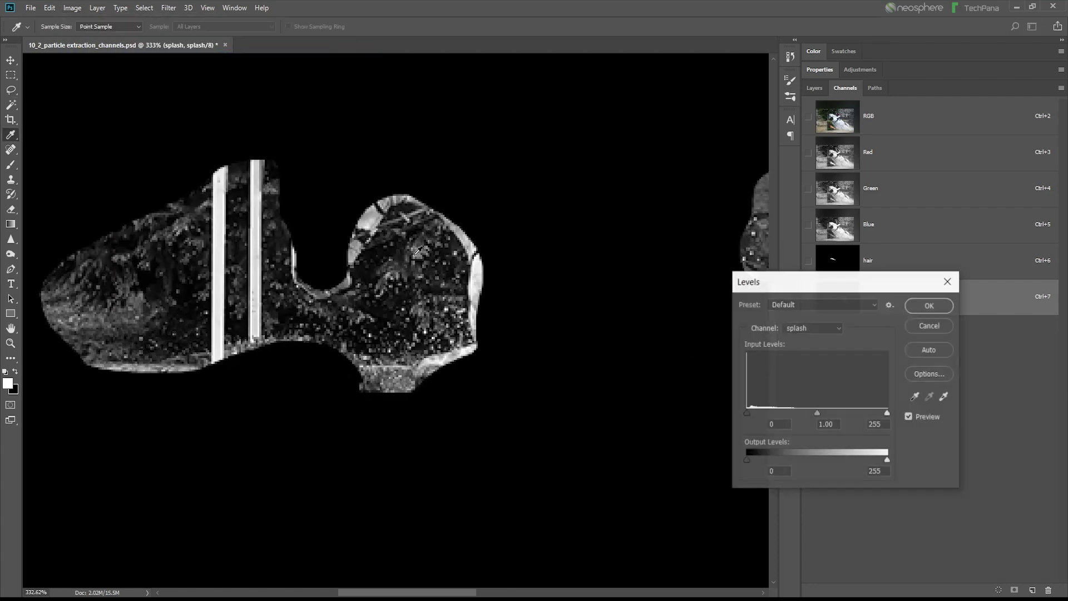
left_click_drag(747, 412, 766, 412)
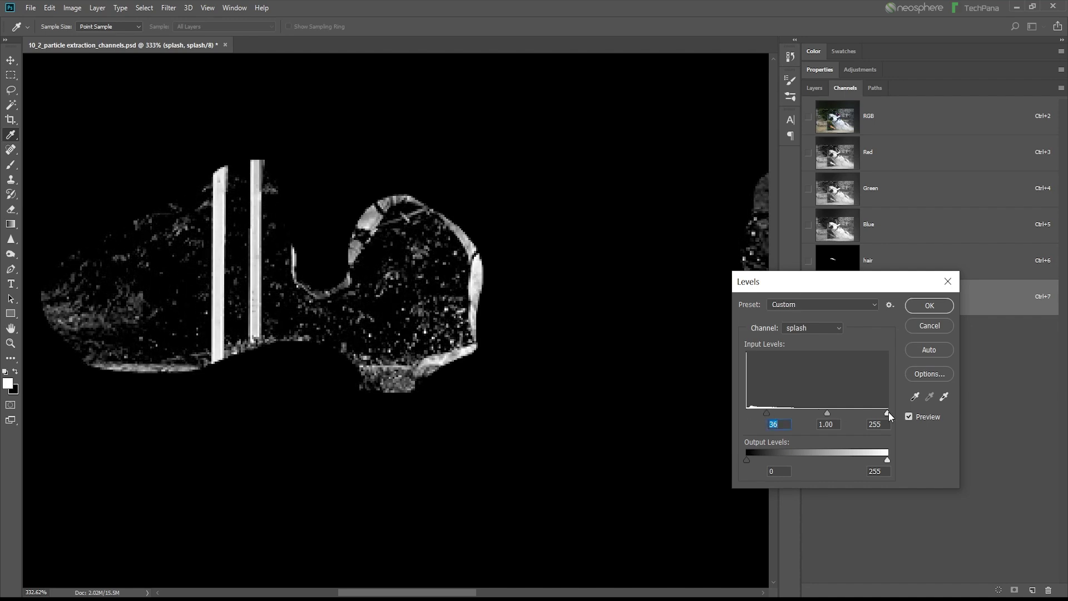
left_click_drag(887, 413, 838, 413)
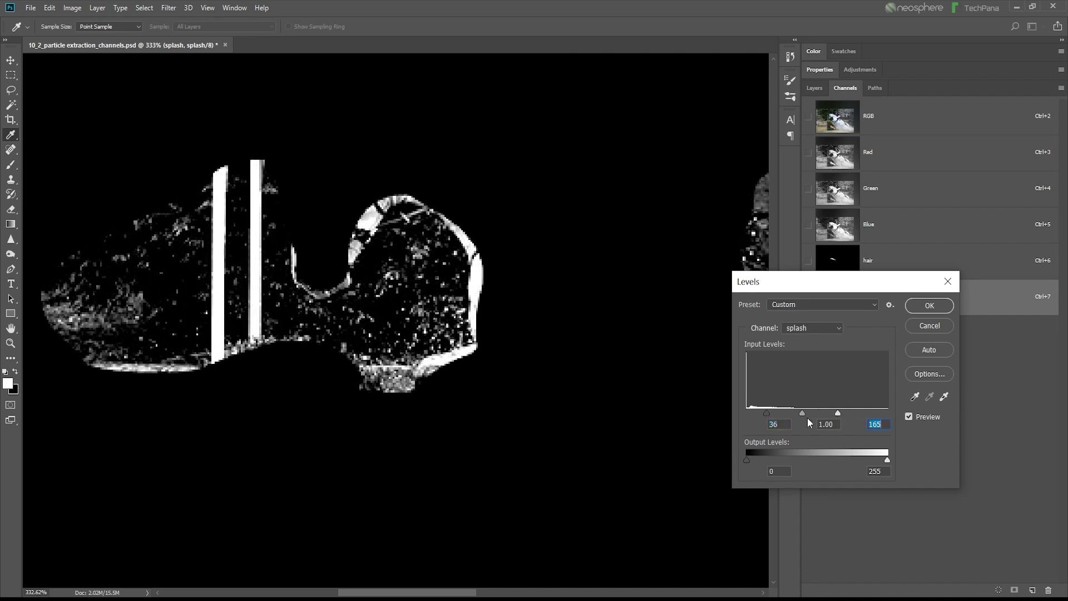
left_click_drag(803, 412, 810, 418)
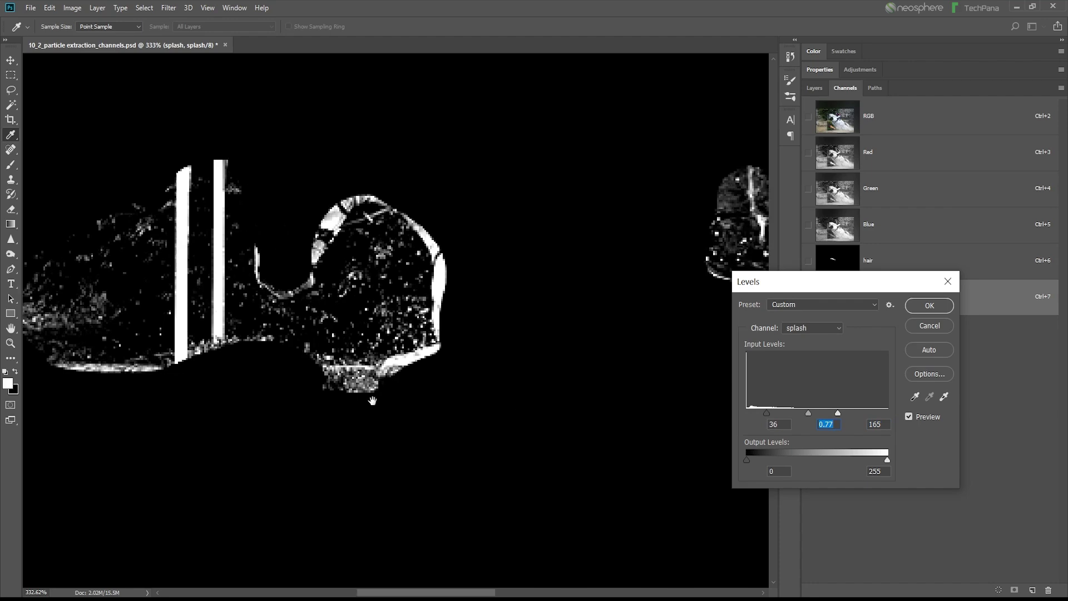
scroll(501, 400, "right", 10)
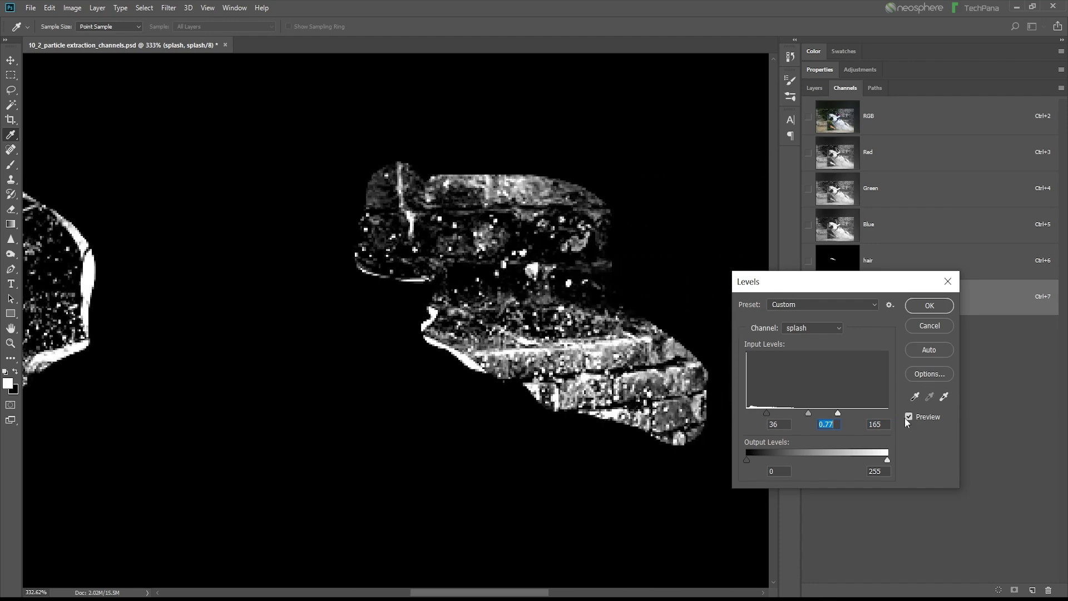
left_click(907, 417)
left_click(908, 417)
left_click(907, 417)
Step: Apply Levels at about 120 / 0.34 / 170 and inspect the high-contrast splash channel
left_click_drag(767, 412, 812, 413)
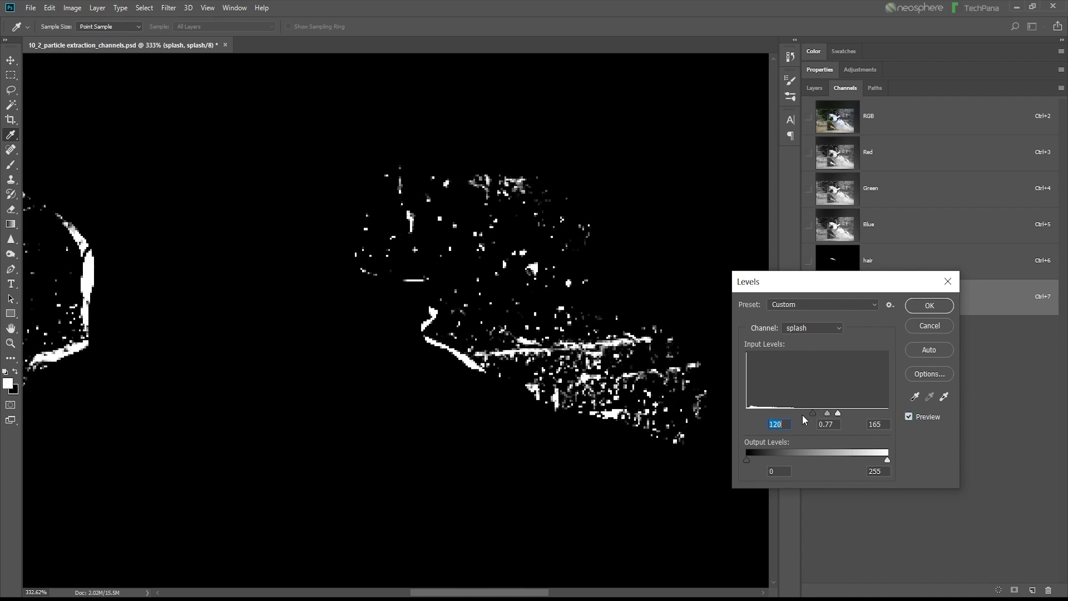
left_click_drag(838, 413, 832, 413)
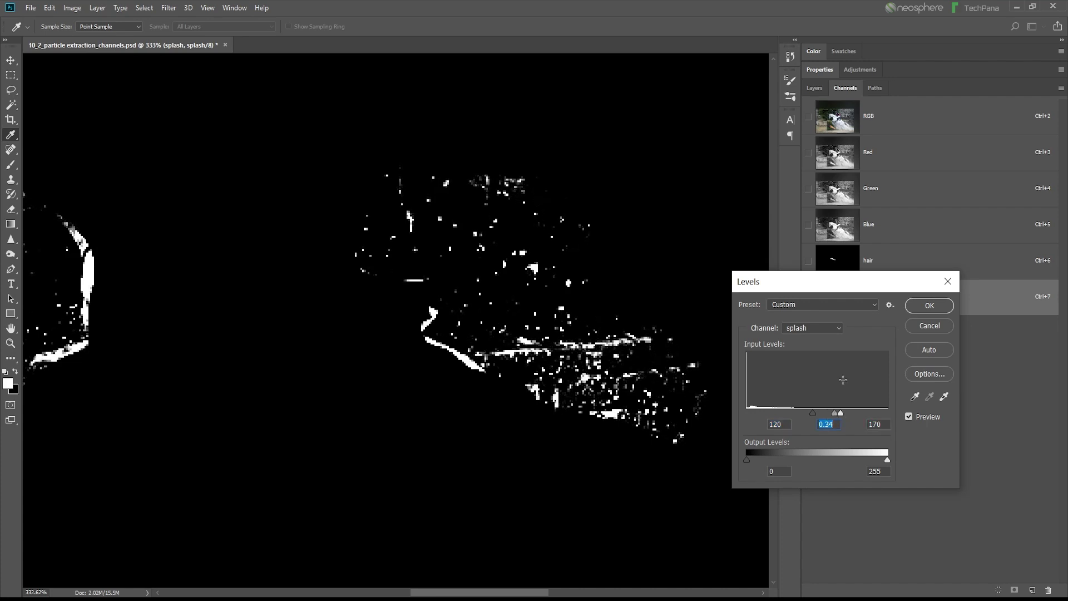
left_click(916, 305)
scroll(483, 428, "down", 2)
scroll(484, 429, "down", 1)
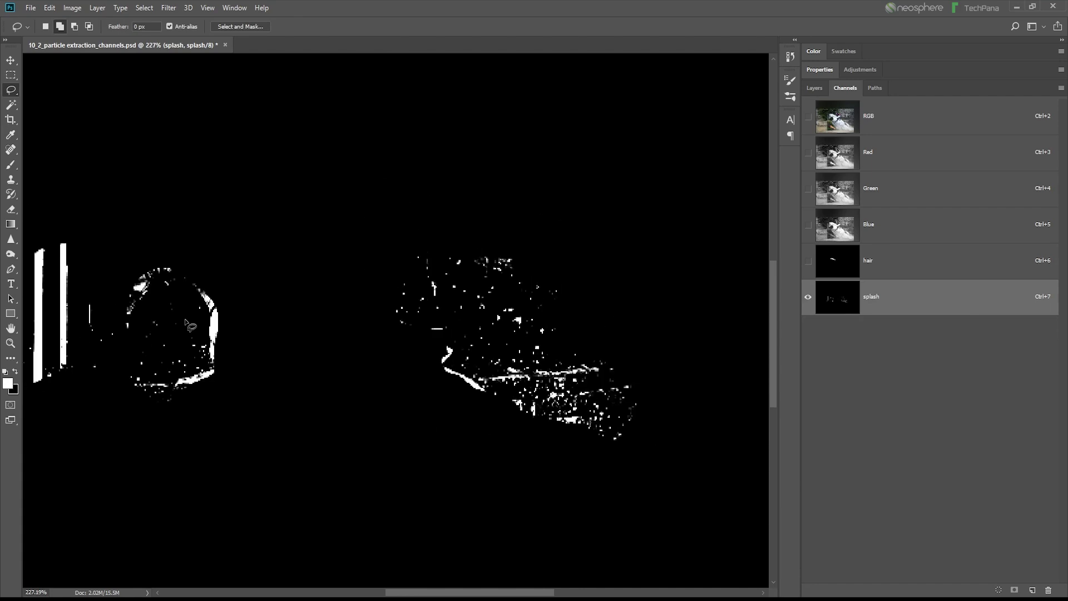
left_click_drag(165, 342, 509, 362)
scroll(398, 355, "up", 3)
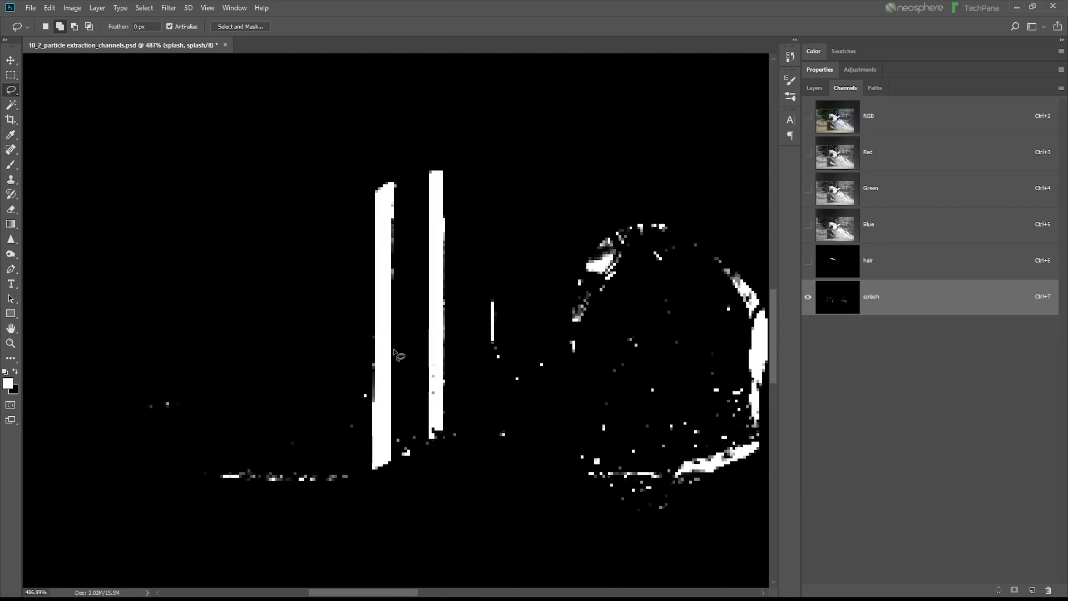
scroll(398, 356, "up", 1)
scroll(322, 329, "down", 2)
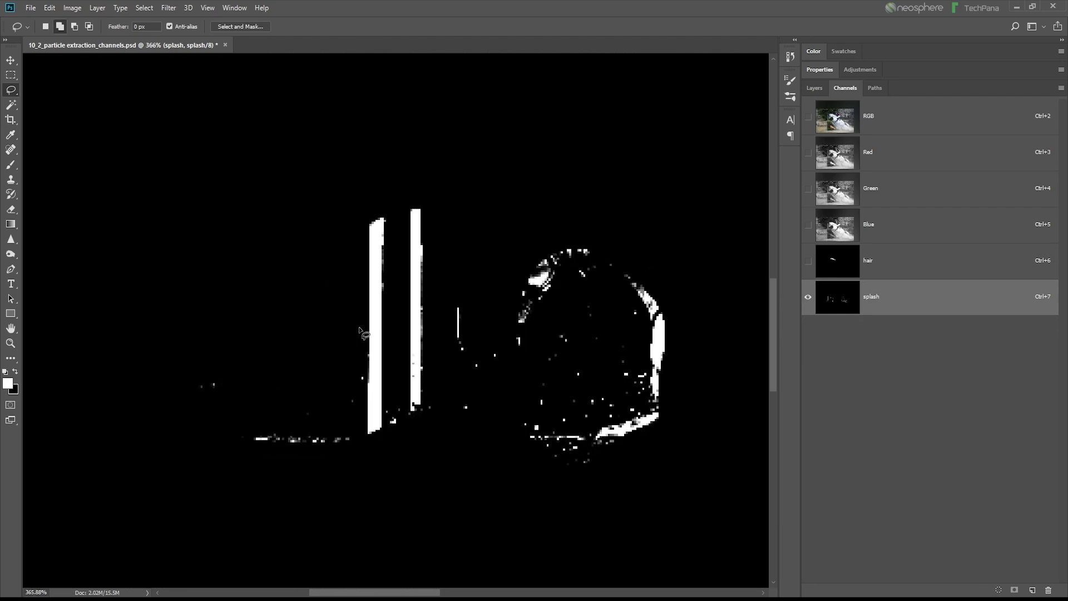
Step: Undo the harsh Levels and reapply a gentler Levels of about 47 / 0.67 / 160
left_click(50, 8)
left_click(75, 22)
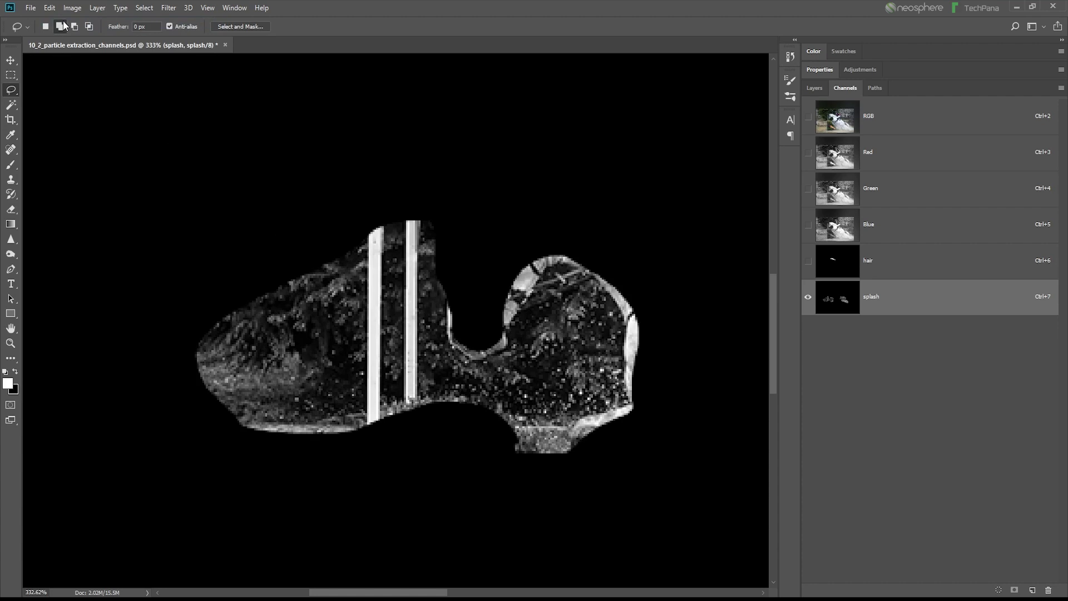
left_click(72, 8)
mouse_move(96, 42)
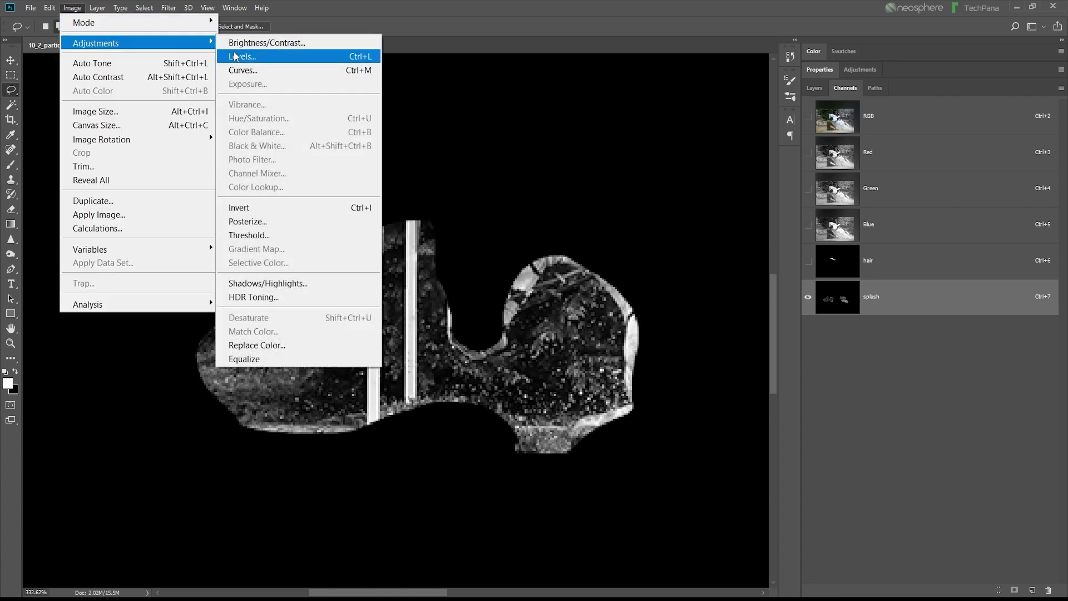
left_click(235, 56)
left_click_drag(746, 413, 773, 415)
left_click_drag(886, 413, 813, 412)
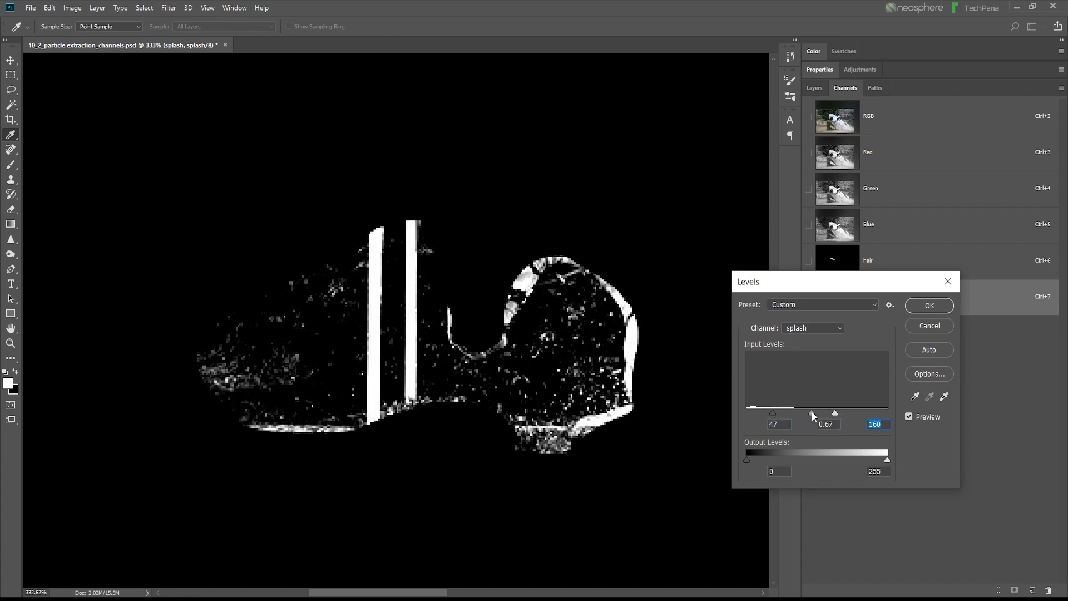
key("Return")
key("l")
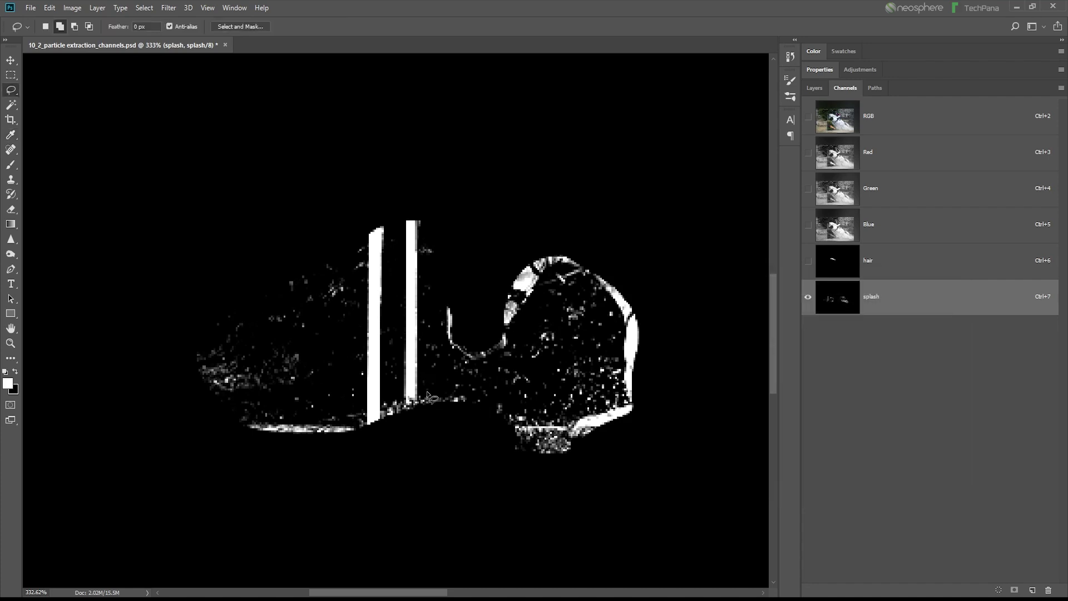
scroll(426, 398, "up", 2)
scroll(426, 399, "up", 2)
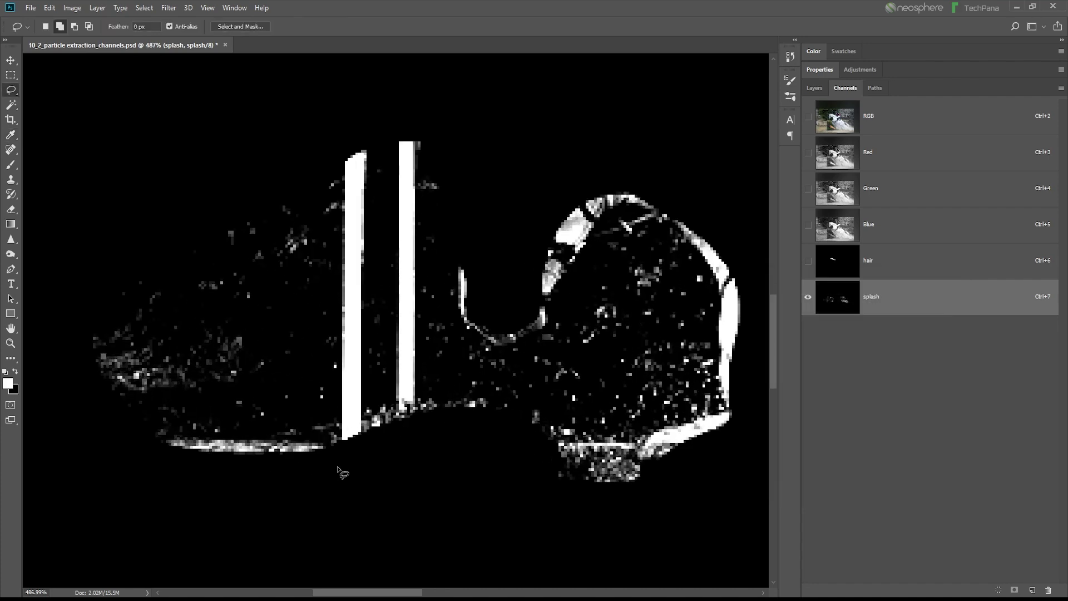
Step: Paint black over the left part of the bright streak in the splash channel
left_click(10, 162)
key("s")
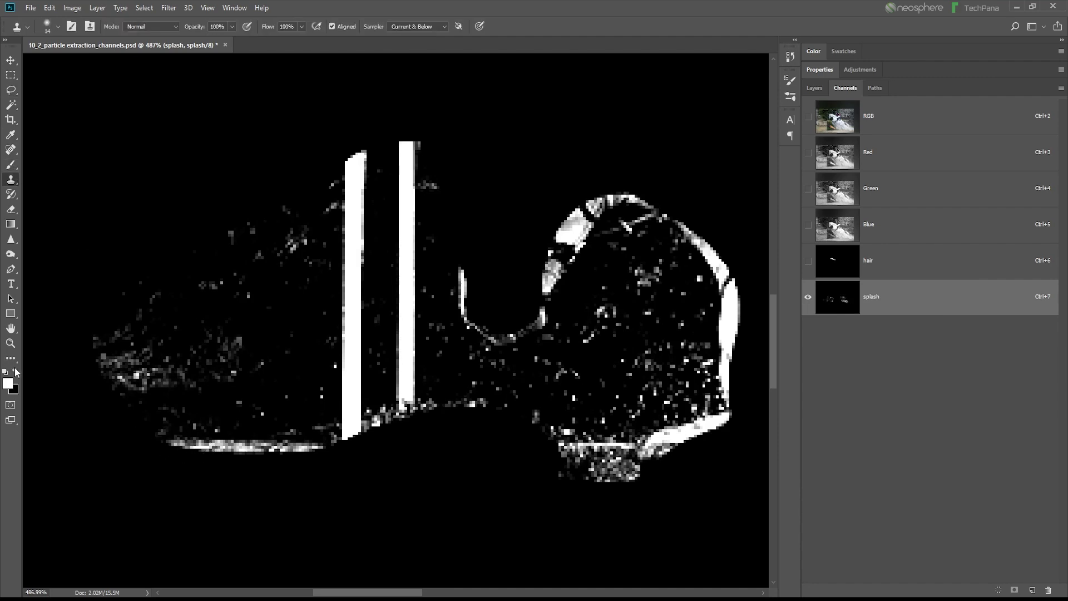
left_click(14, 167)
left_click(15, 373)
mouse_move(162, 445)
left_mouse_down()
mouse_move(288, 448)
mouse_move(276, 445)
left_mouse_up()
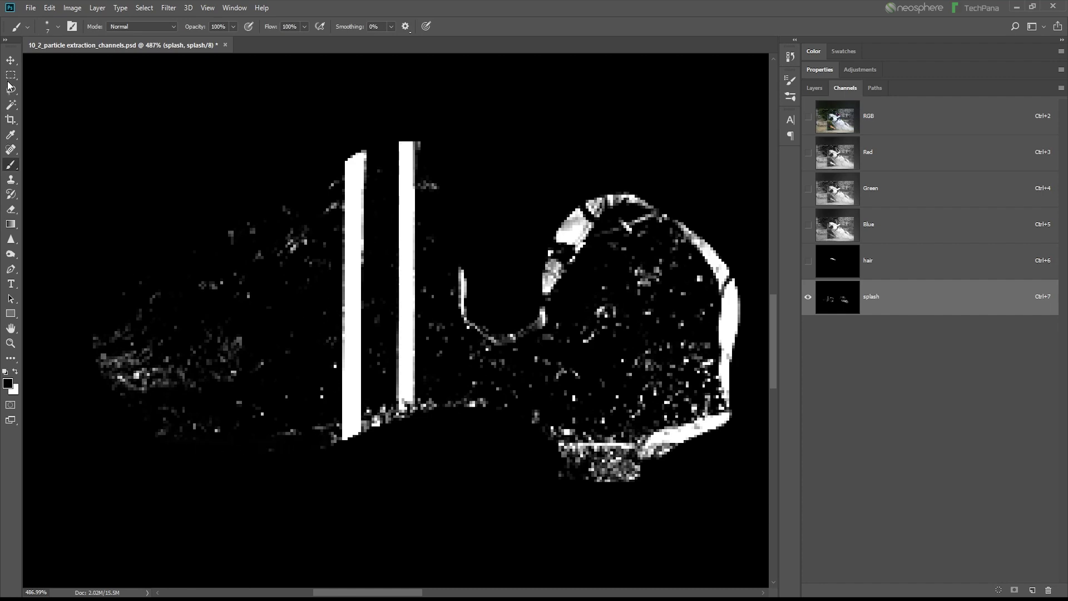
Step: Select the left tall white bar and fill it with black
left_click(10, 74)
left_click_drag(342, 142, 359, 456)
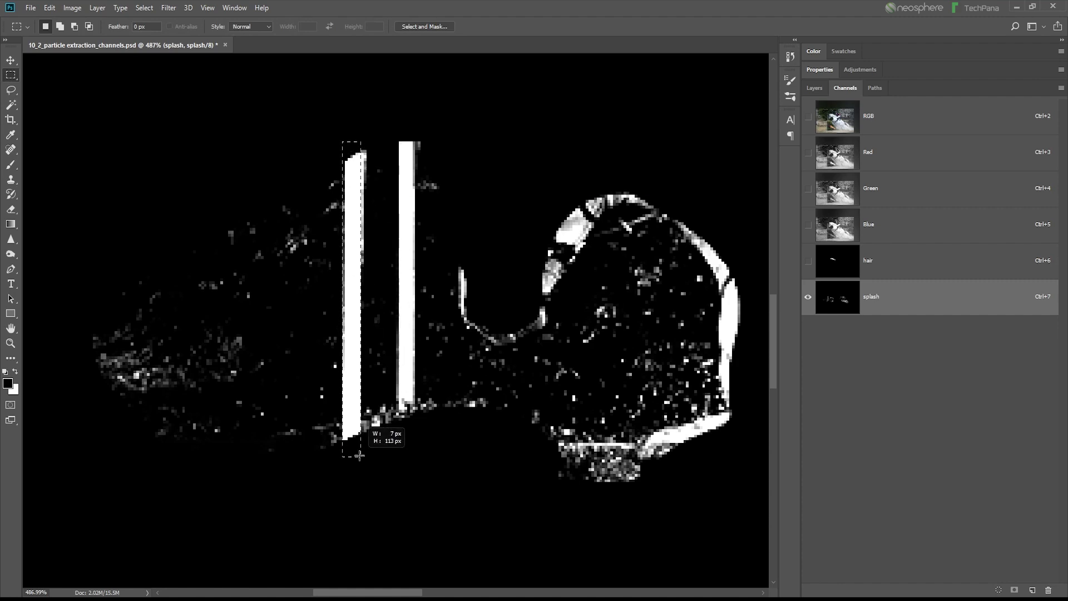
left_click(50, 7)
left_click(105, 229)
left_click(608, 189)
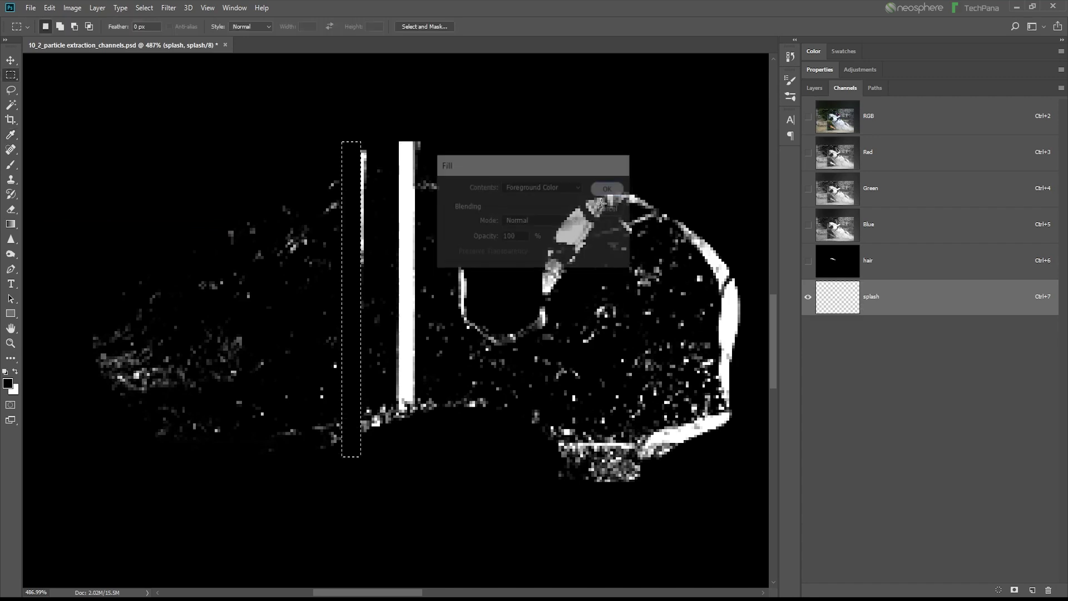
left_click(143, 8)
left_click(41, 26)
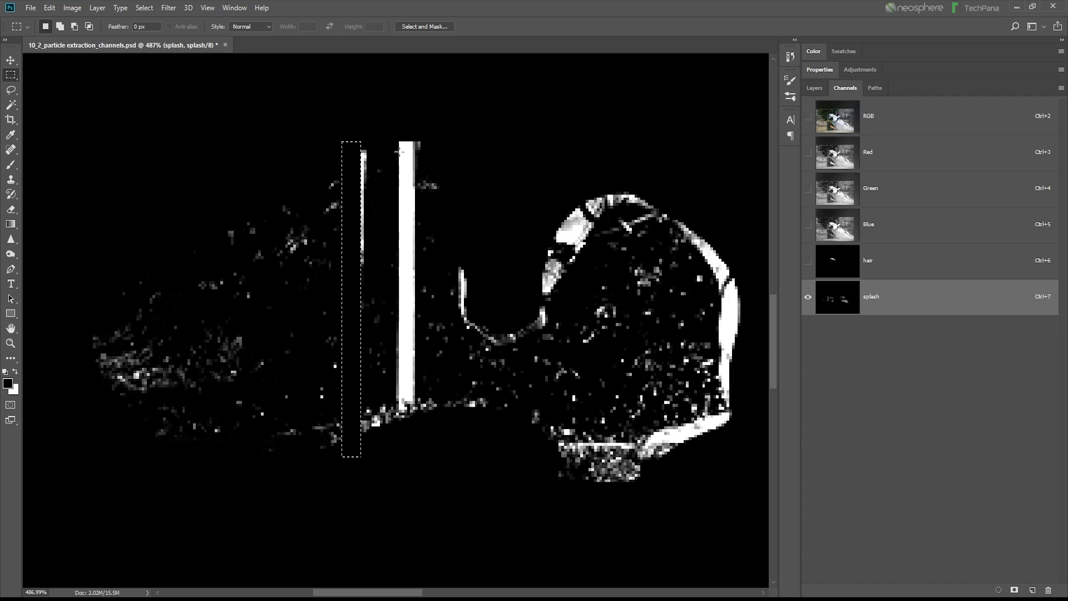
Step: Select the right tall white bar, fill it with black, and deselect
left_click_drag(396, 131, 418, 301)
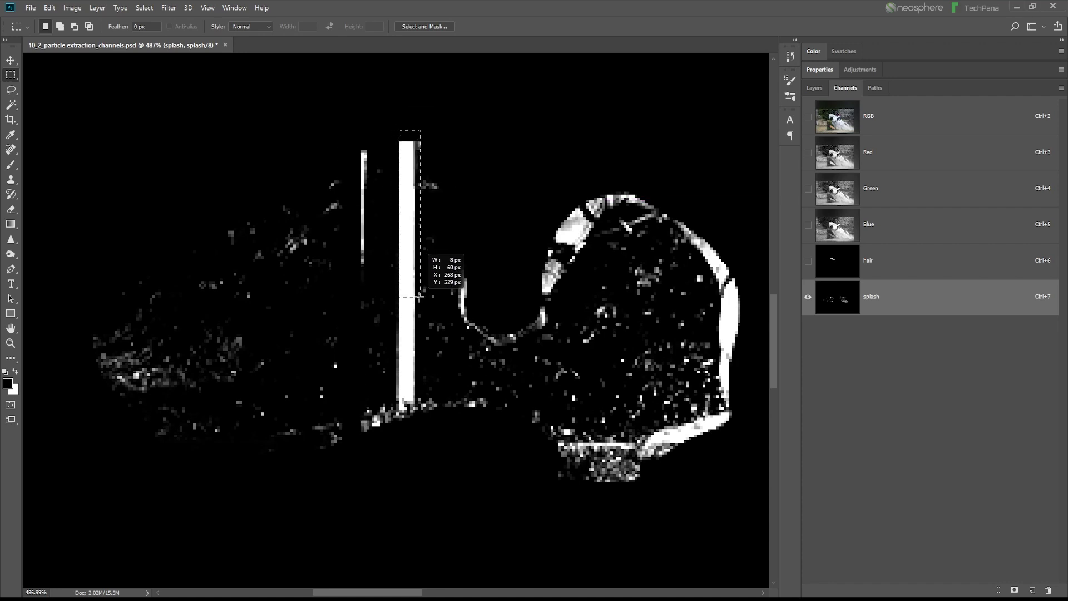
left_click_drag(418, 300, 417, 434)
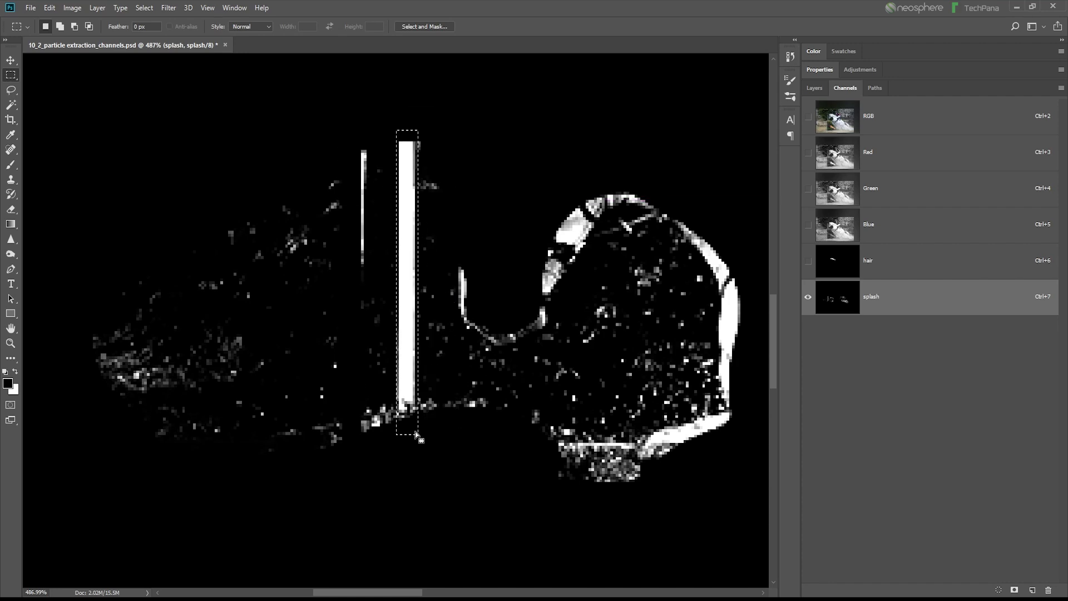
left_click(50, 7)
left_click(86, 228)
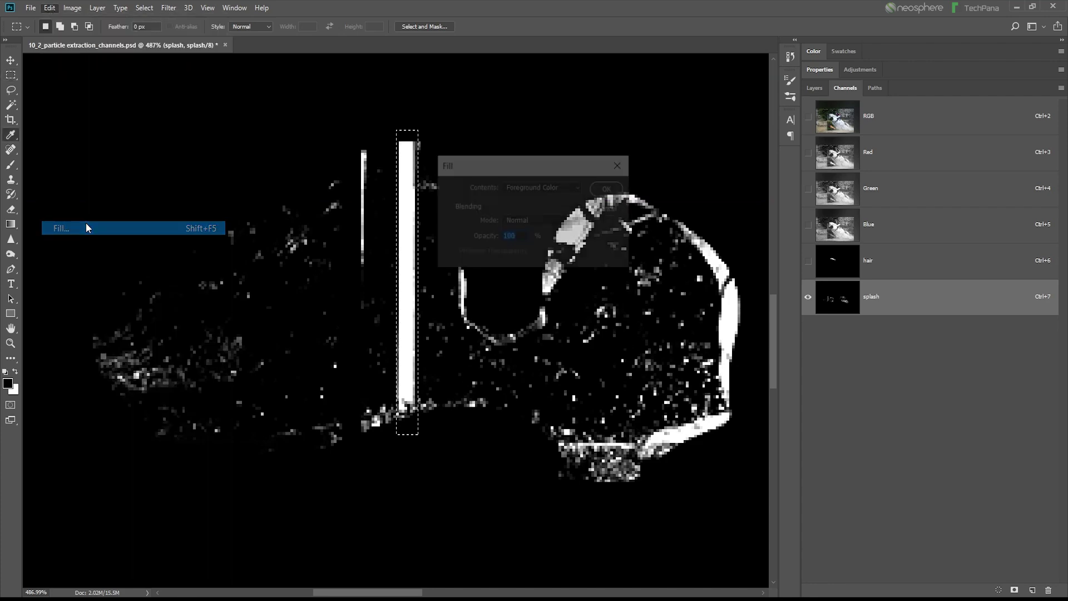
left_click(610, 188)
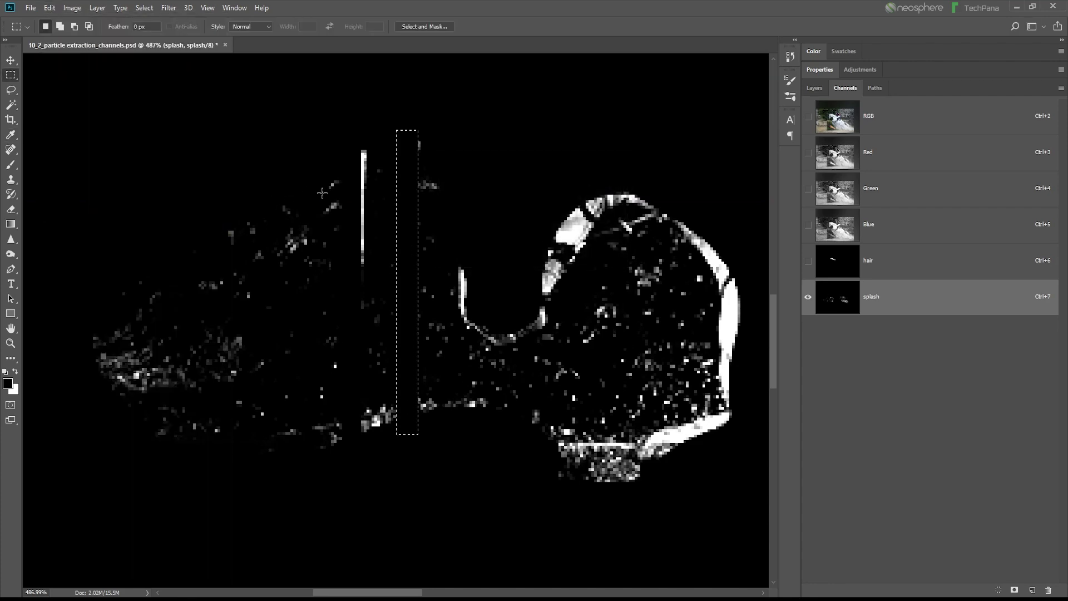
left_click(144, 8)
left_click(160, 36)
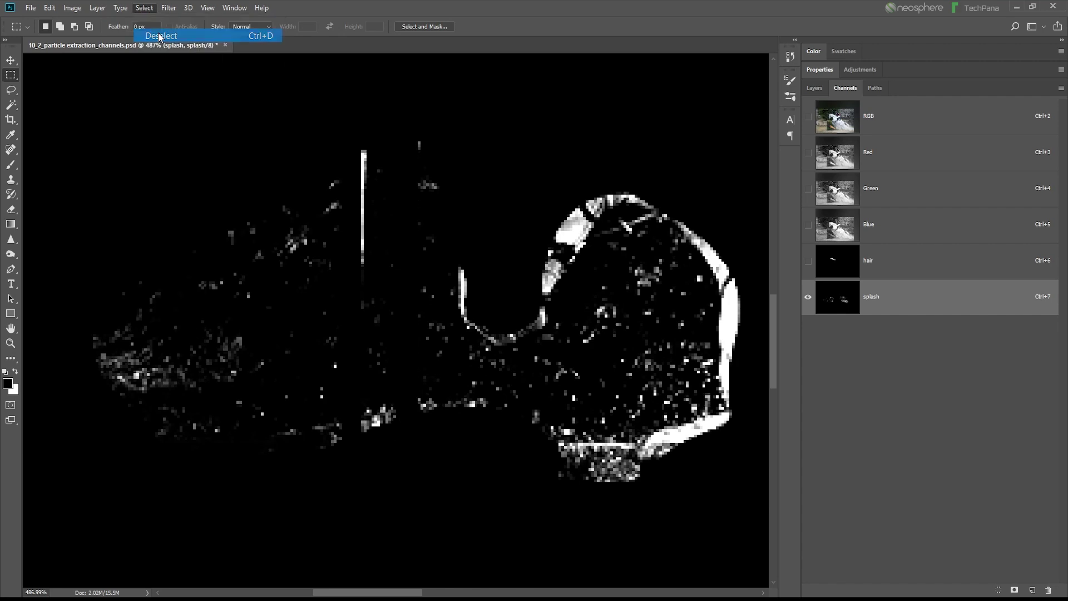
left_click(11, 164)
Step: Paint black over the bright vertical lines and particle cluster in the splash channel
left_click_drag(363, 277, 363, 183)
left_click_drag(362, 425, 392, 416)
mouse_move(463, 267)
left_mouse_down()
mouse_move(465, 305)
mouse_move(517, 339)
mouse_move(604, 200)
left_mouse_up()
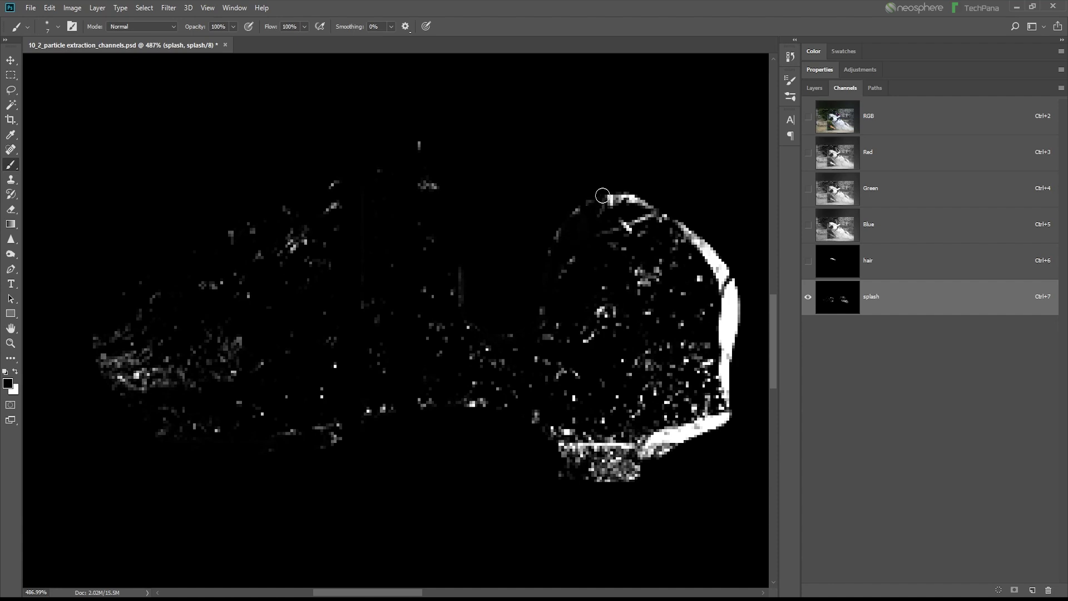
left_click_drag(542, 287, 409, 294)
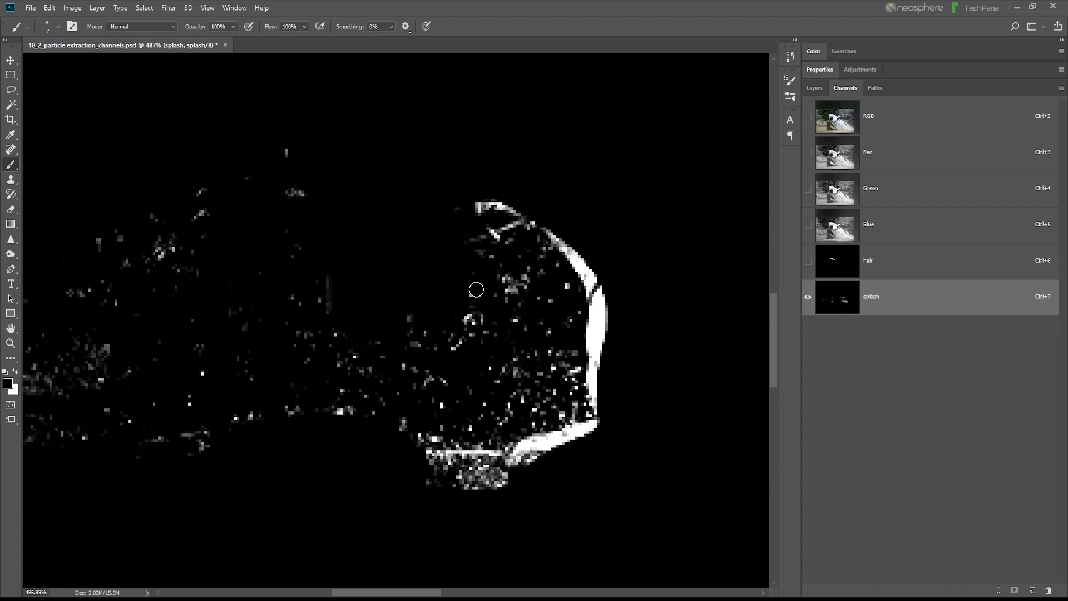
mouse_move(519, 214)
left_mouse_down()
mouse_move(486, 234)
mouse_move(573, 253)
mouse_move(553, 239)
mouse_move(597, 300)
mouse_move(593, 384)
mouse_move(596, 369)
mouse_move(605, 421)
mouse_move(526, 444)
mouse_move(472, 489)
mouse_move(438, 489)
mouse_move(456, 454)
left_mouse_up()
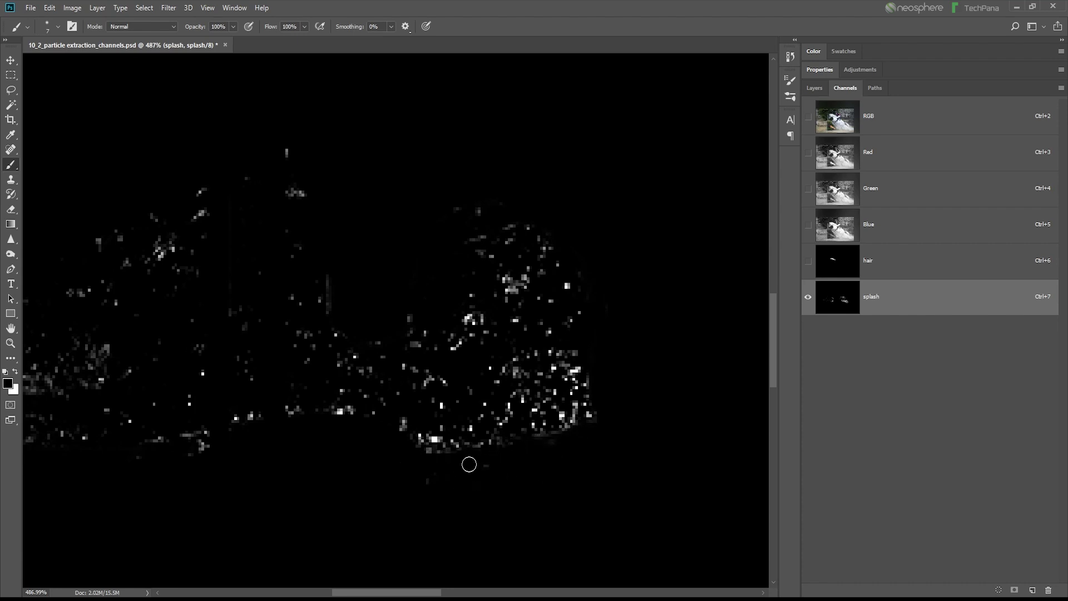
scroll(495, 470, "down", 2)
scroll(488, 461, "down", 1)
left_click_drag(468, 419, 423, 371)
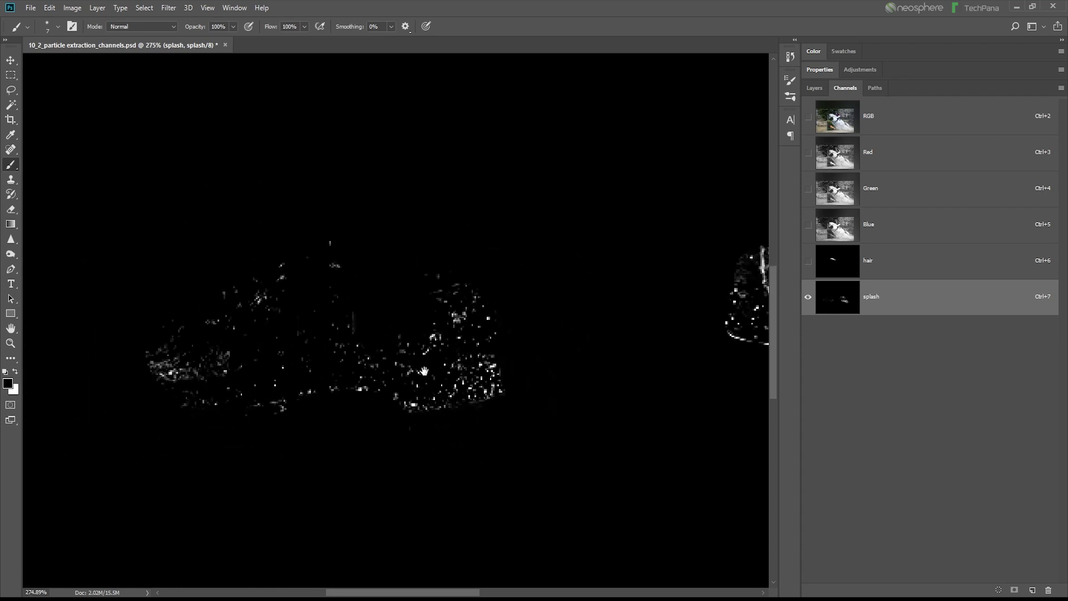
scroll(212, 376, "up", 2)
scroll(156, 364, "up", 1)
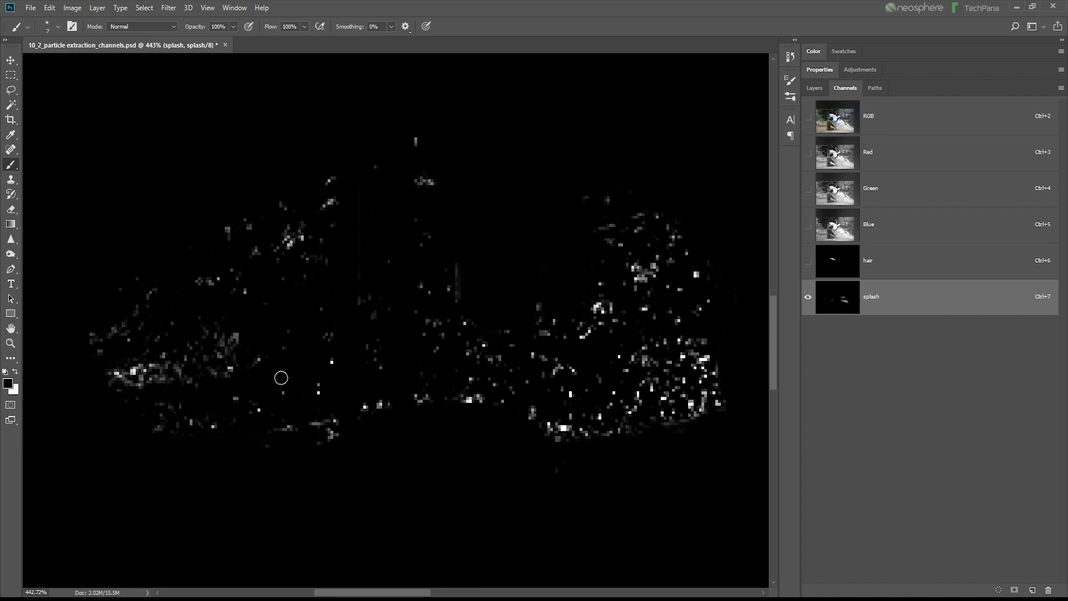
scroll(282, 376, "down", 2)
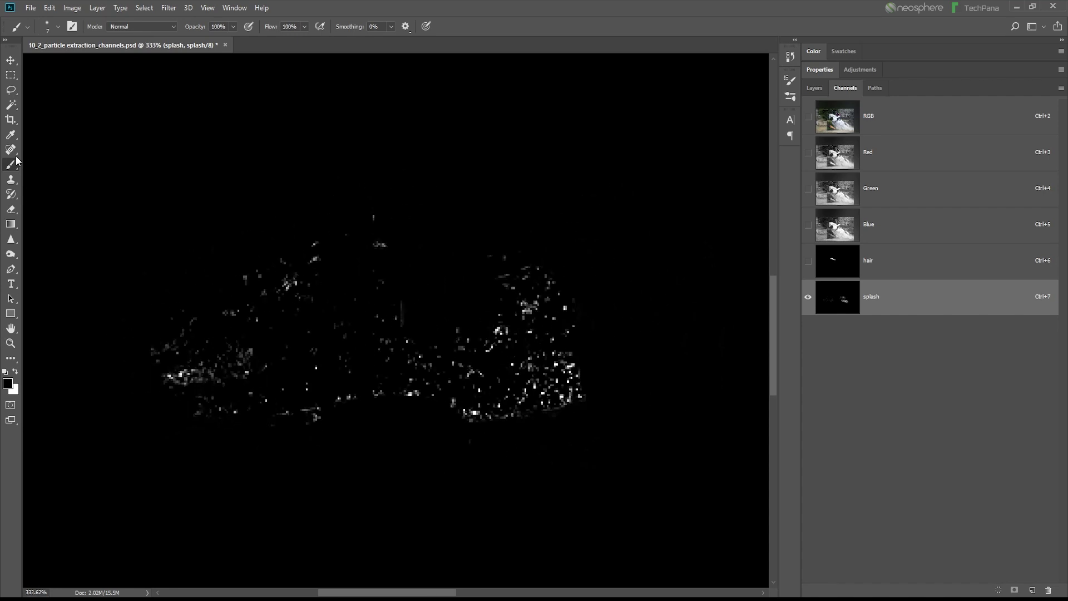
Step: With a white 111 px Overlay brush, brighten the splash droplets across both clusters
left_click(132, 26)
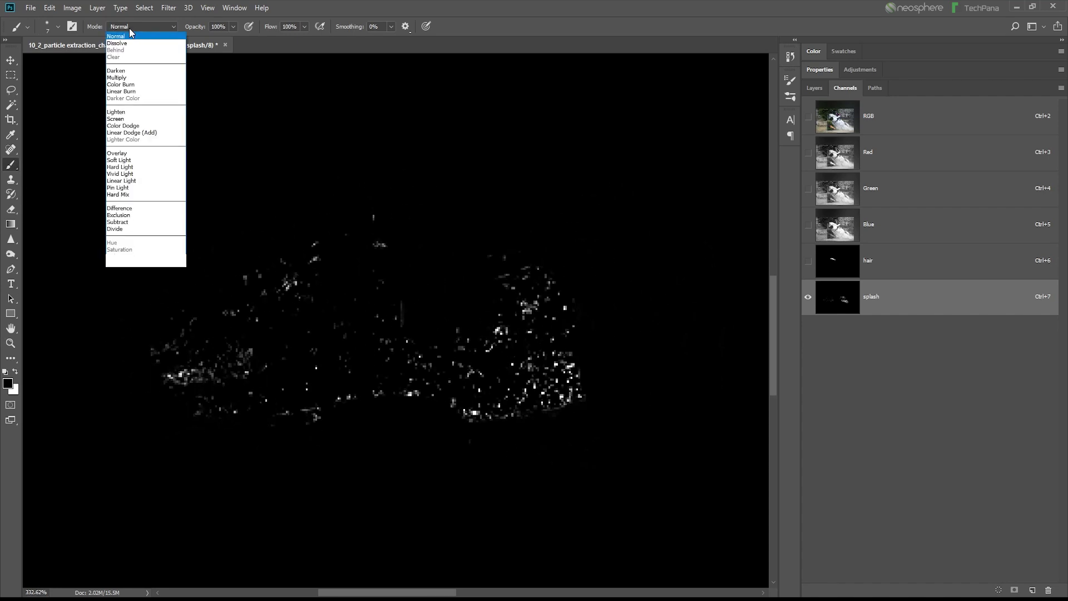
left_click(124, 154)
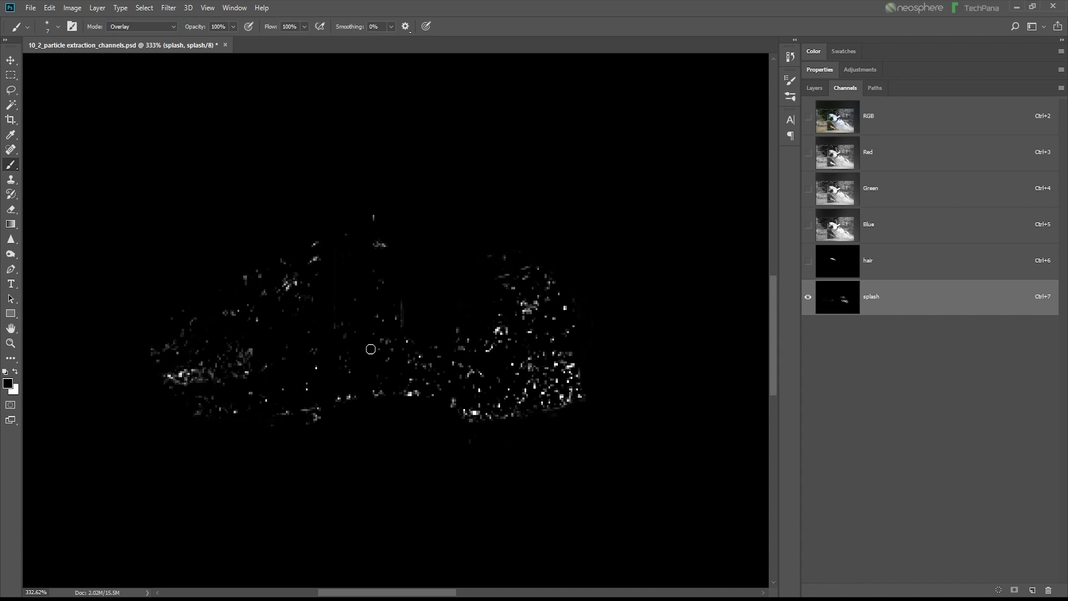
left_click(16, 375)
right_click(386, 350)
left_click_drag(467, 380, 485, 382)
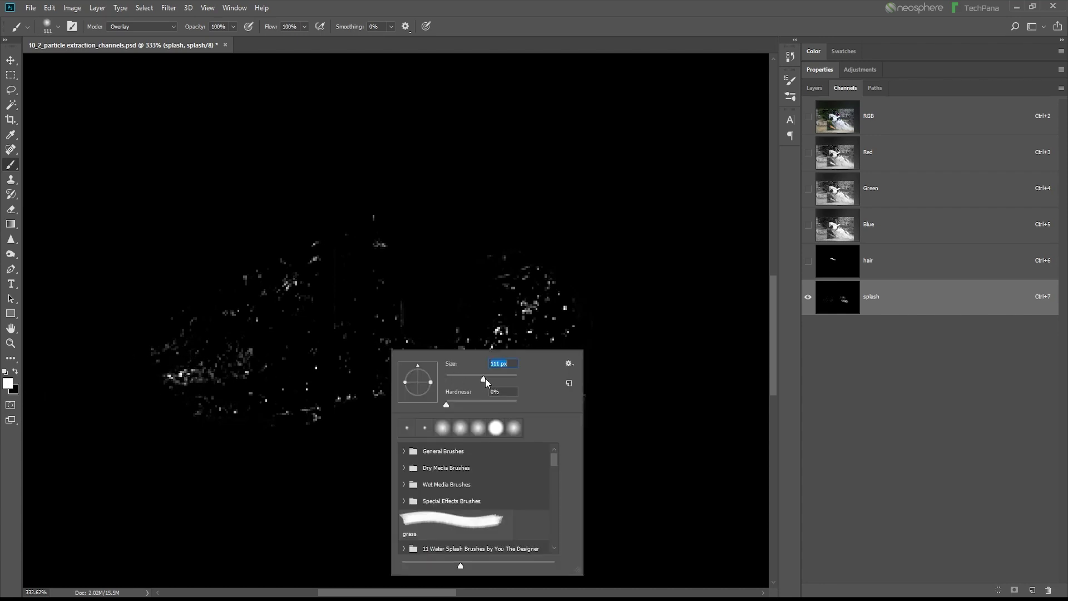
left_click(436, 339)
mouse_move(437, 340)
left_mouse_down()
mouse_move(543, 328)
mouse_move(409, 453)
left_mouse_up()
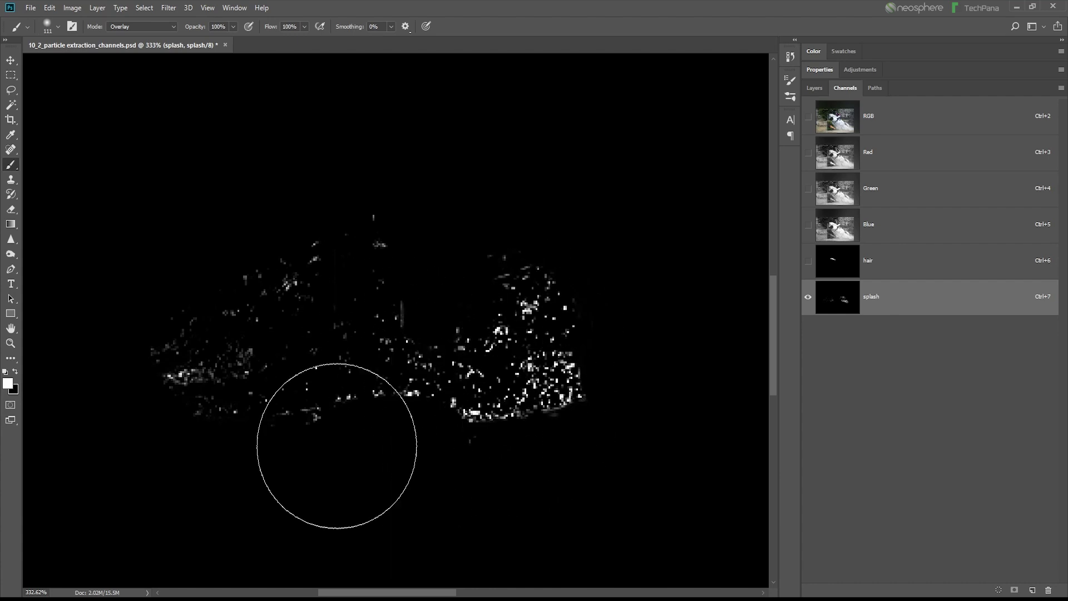
left_click_drag(338, 356, 160, 362)
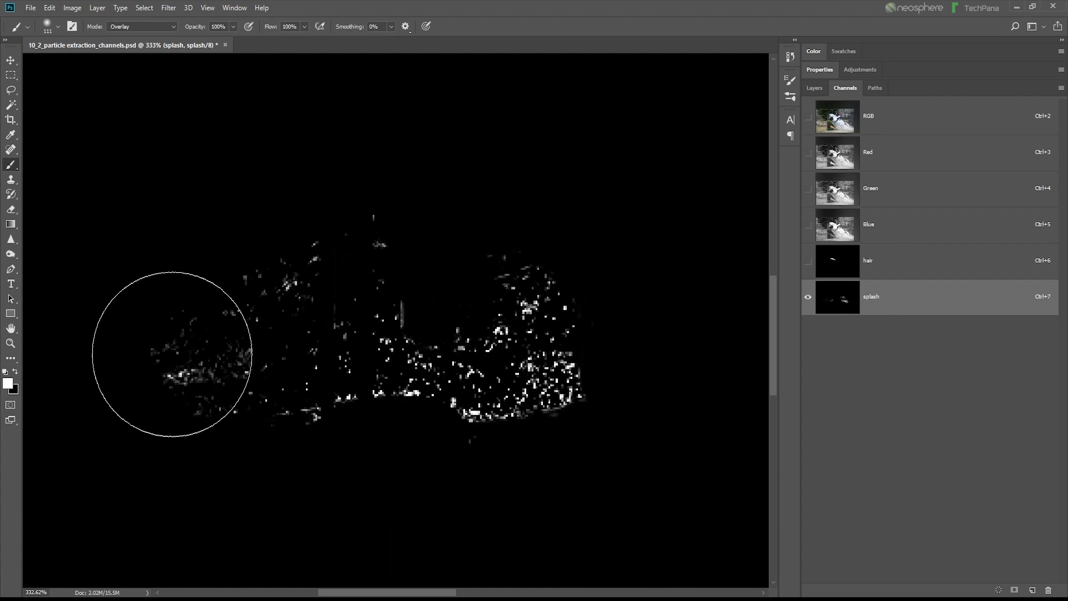
Step: Paint black in Overlay at 42 px to darken faint specks and the bright upper area
left_click(16, 371)
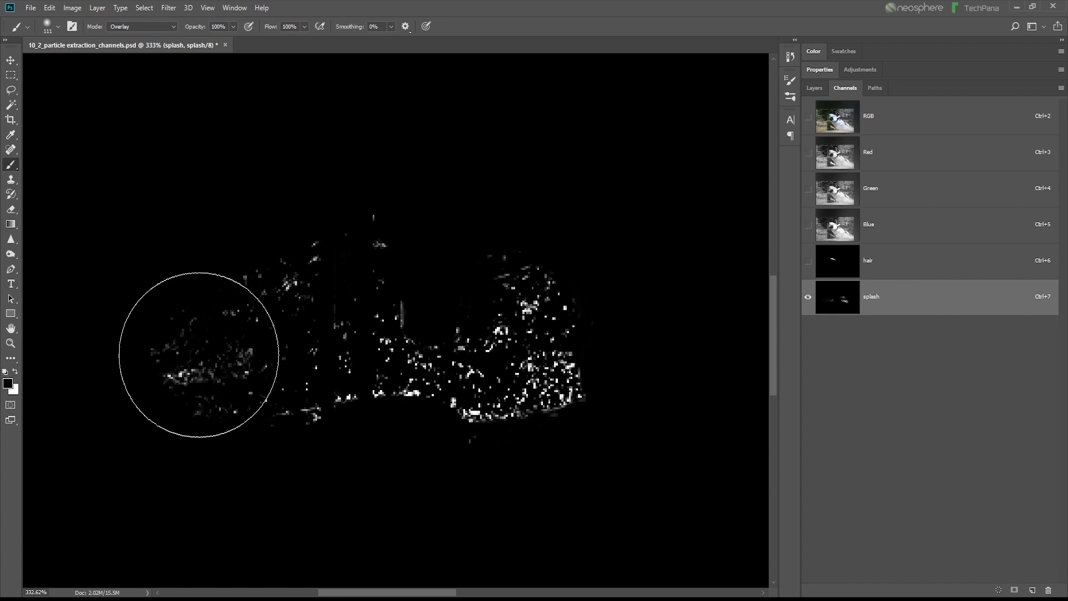
left_click_drag(191, 358, 178, 345)
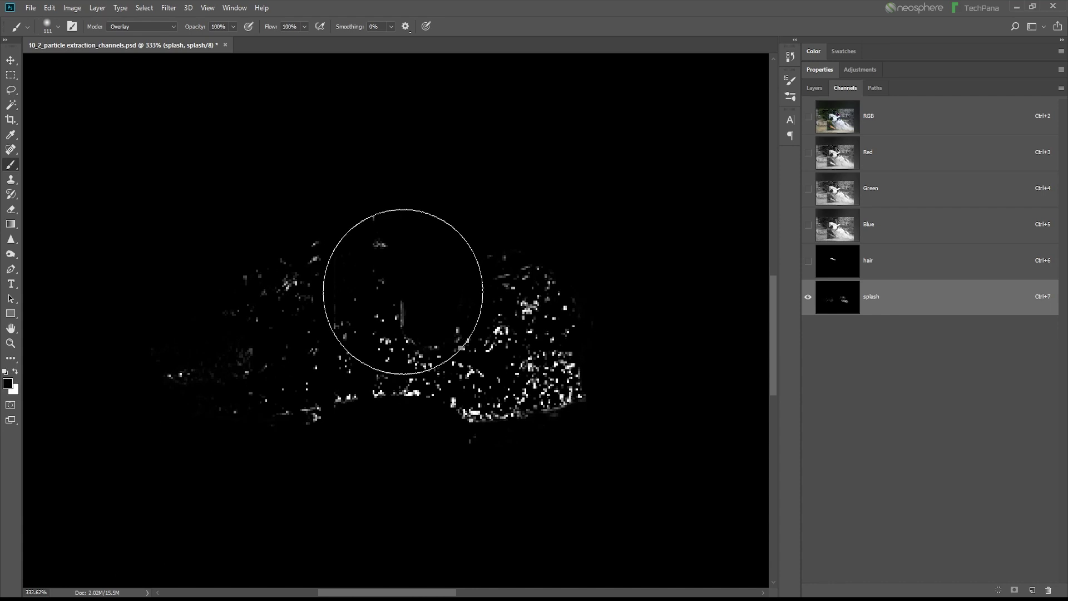
right_click(404, 291)
left_click(476, 317)
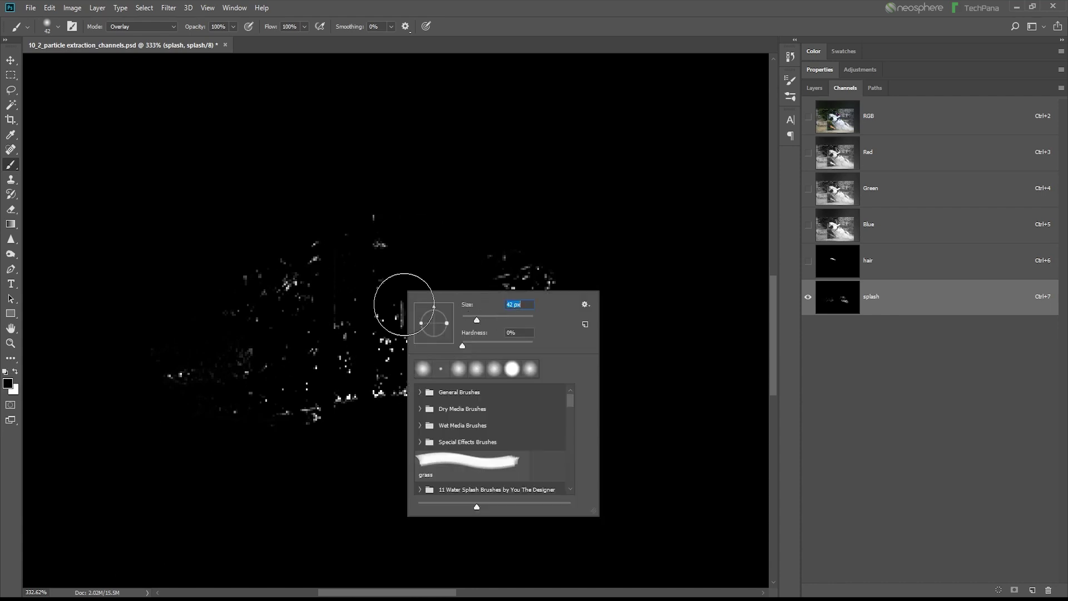
key("Return")
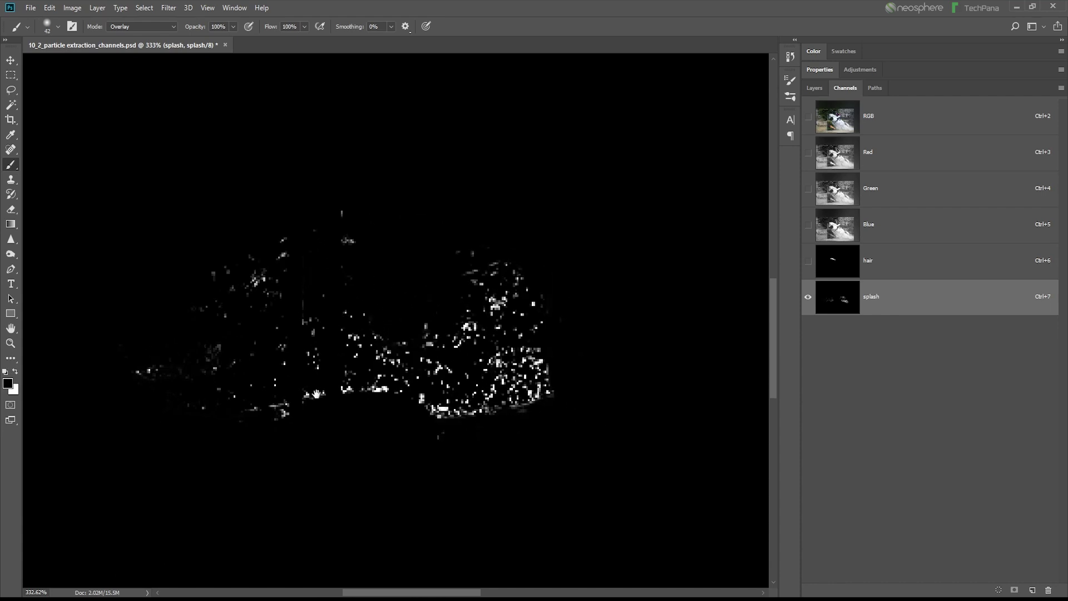
scroll(531, 424, "right", 10)
left_click_drag(449, 258, 431, 193)
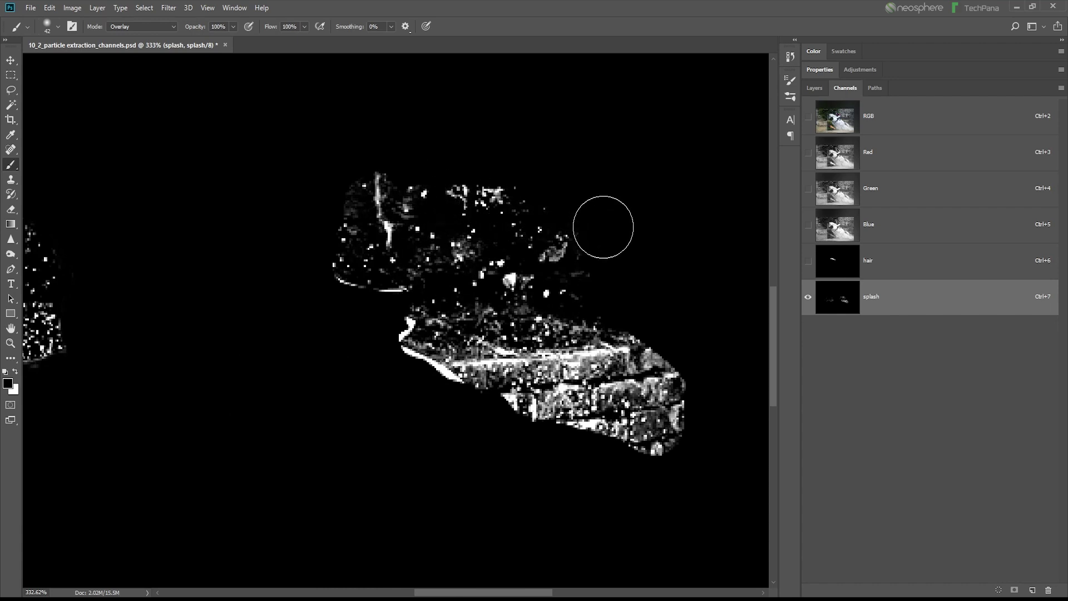
Step: Darken leftover specks, then paint out the white diagonal streak with a Normal-mode brush
mouse_move(400, 272)
left_mouse_down()
mouse_move(426, 269)
mouse_move(369, 238)
mouse_move(465, 262)
mouse_move(466, 342)
mouse_move(648, 410)
mouse_move(529, 417)
mouse_move(718, 412)
mouse_move(503, 321)
mouse_move(489, 406)
mouse_move(547, 429)
left_mouse_up()
left_click_drag(403, 207, 543, 210)
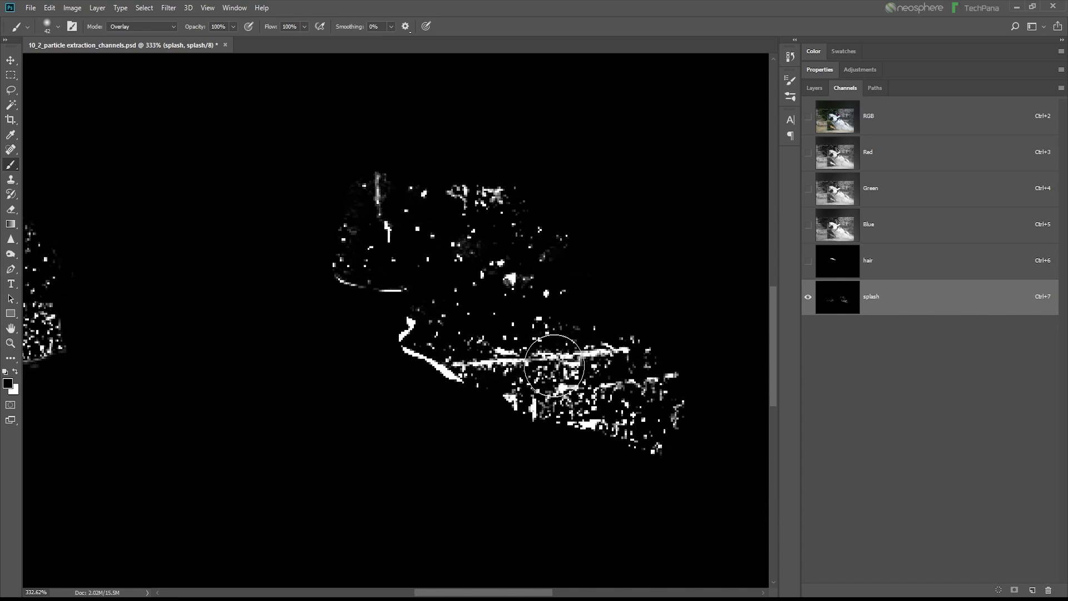
left_click(139, 27)
right_click(342, 322)
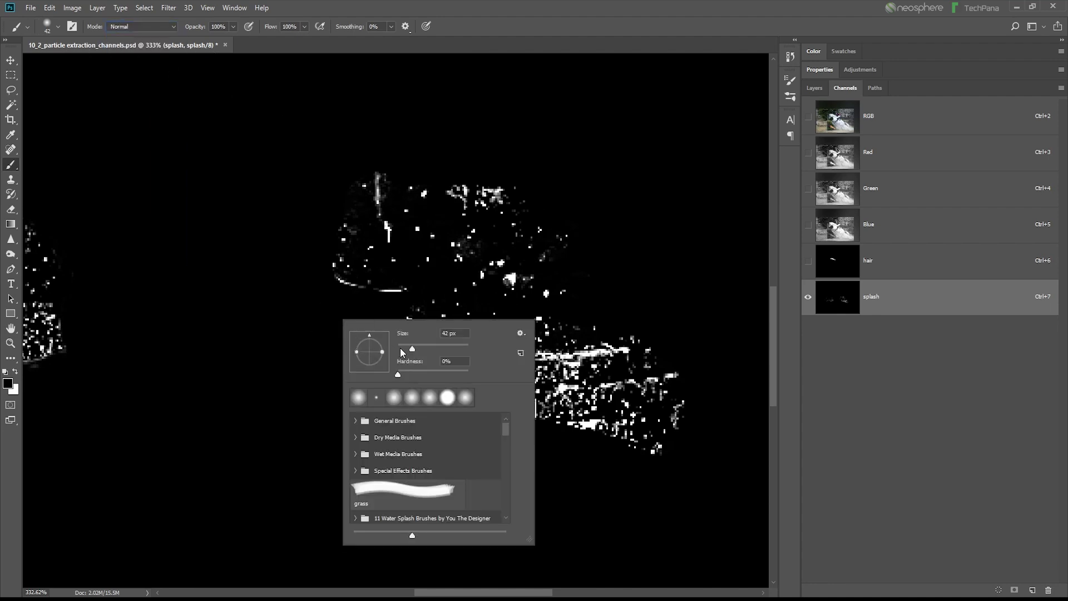
key("Return")
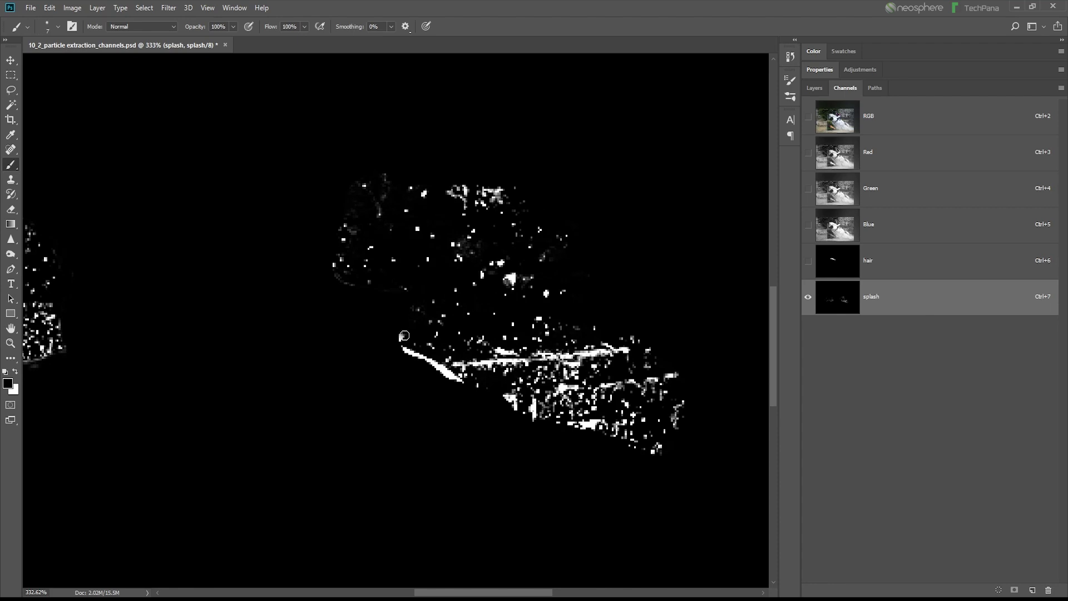
left_click_drag(401, 339, 404, 350)
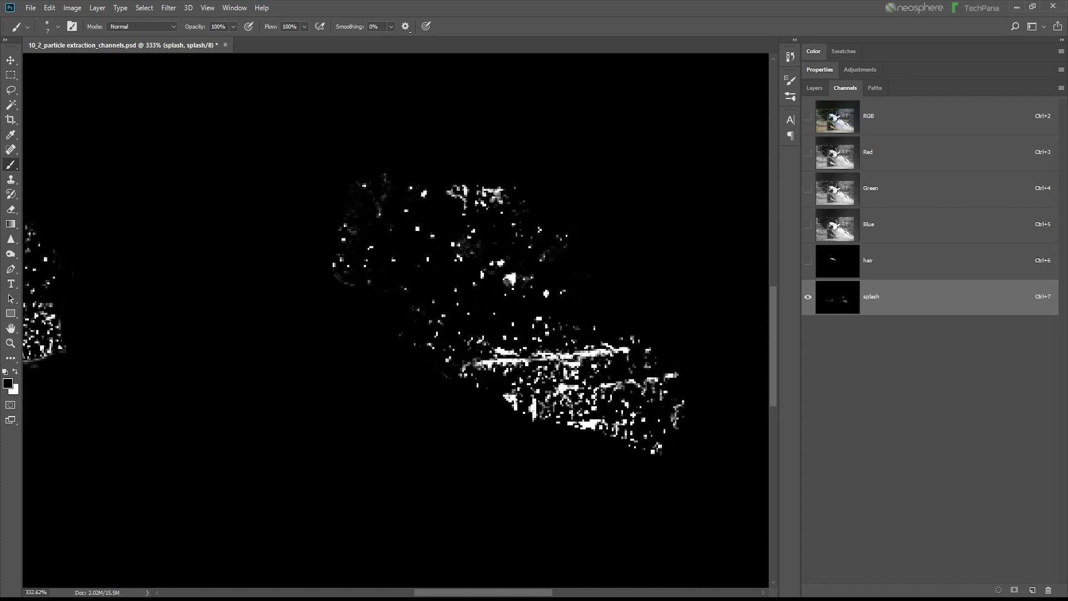
mouse_move(495, 364)
left_mouse_down()
mouse_move(537, 358)
mouse_move(494, 347)
mouse_move(614, 351)
mouse_move(571, 362)
mouse_move(578, 387)
mouse_move(609, 381)
left_mouse_up()
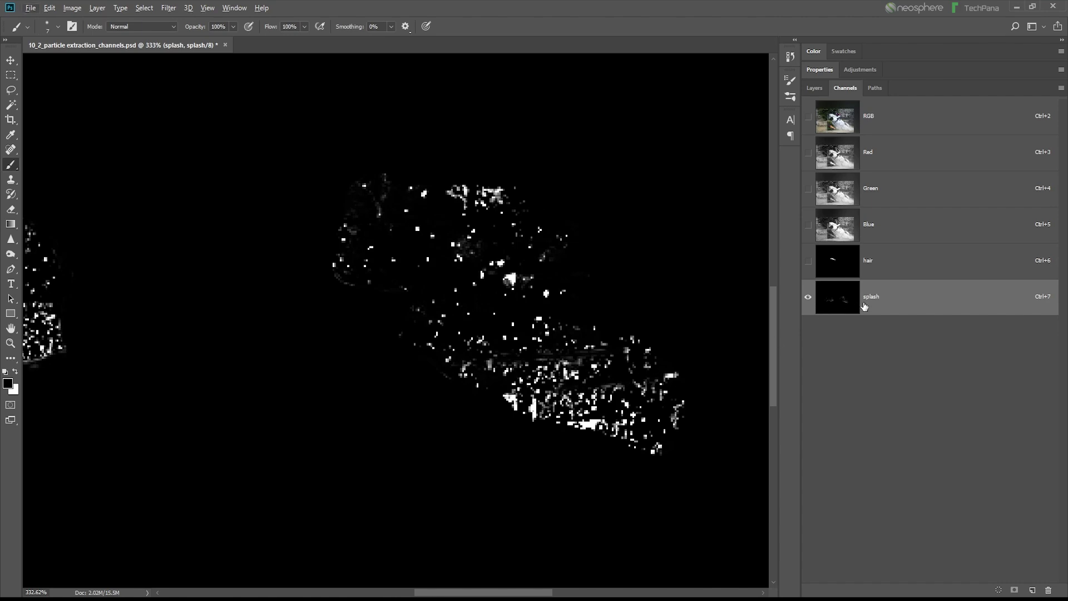
left_click(883, 134)
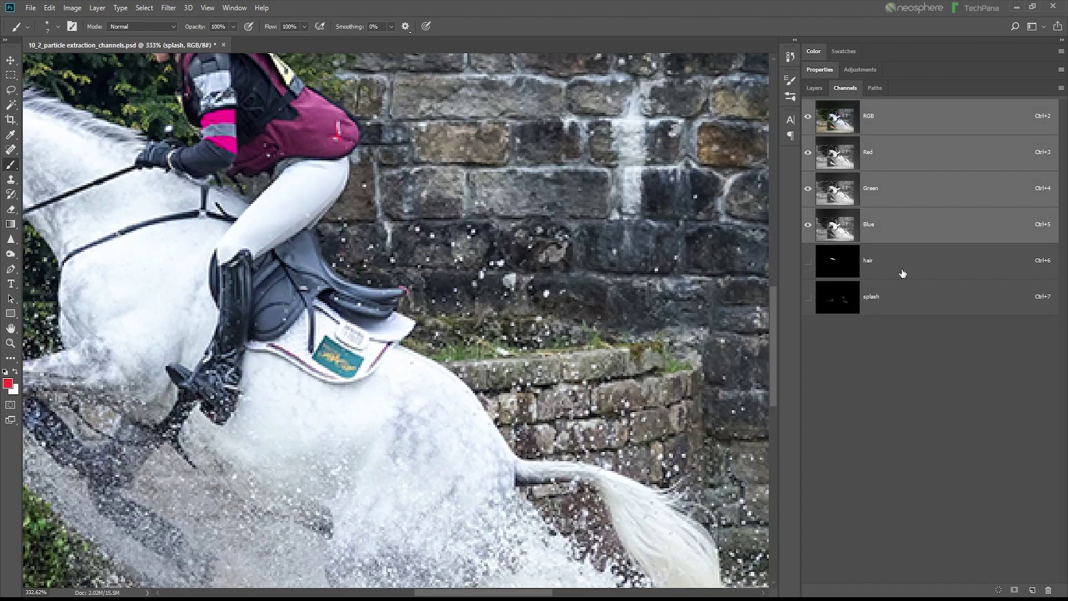
Step: Paint out the specks along the splash channel's lower-left edge and zoom out
left_click(898, 293)
mouse_move(594, 426)
left_mouse_down()
mouse_move(542, 424)
mouse_move(534, 403)
mouse_move(529, 432)
left_mouse_up()
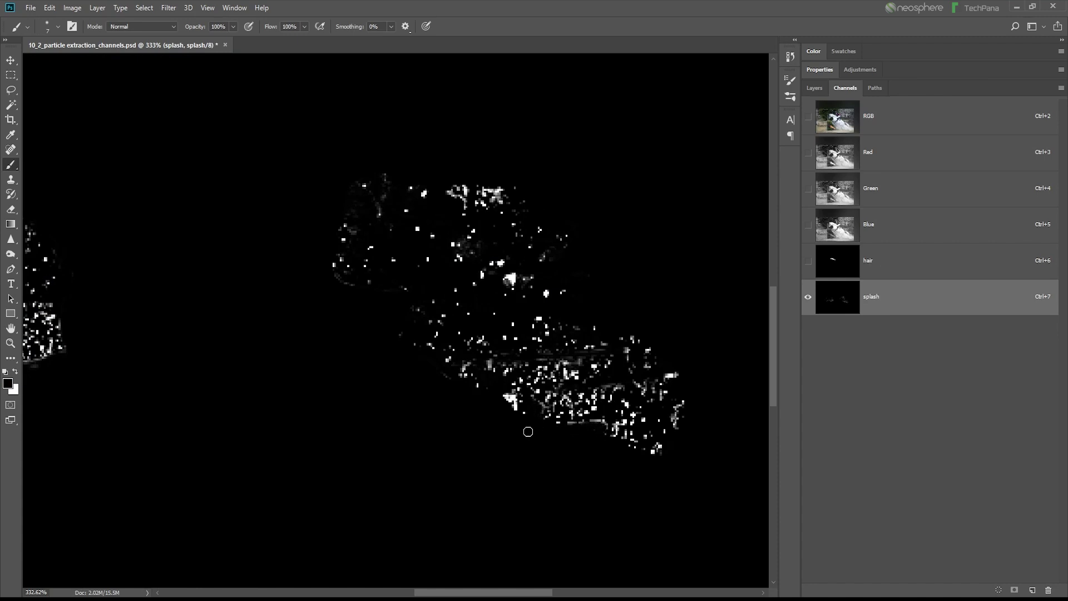
scroll(506, 399, "down", 3)
scroll(506, 398, "down", 2)
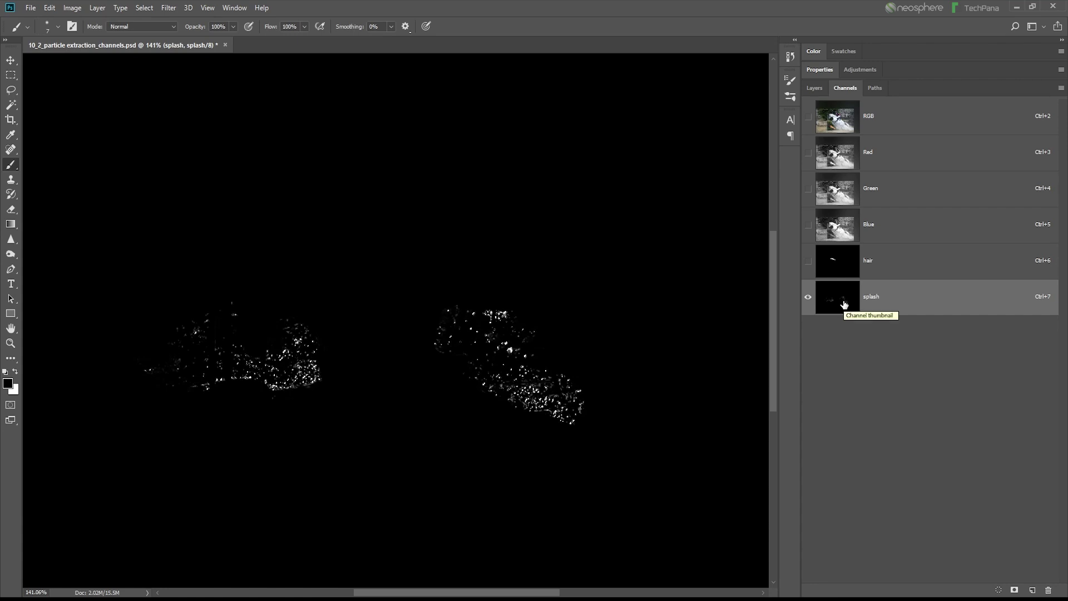
Step: Select the splash layer in the Layers panel and give it a mask from the cleaned channel
left_click(814, 88)
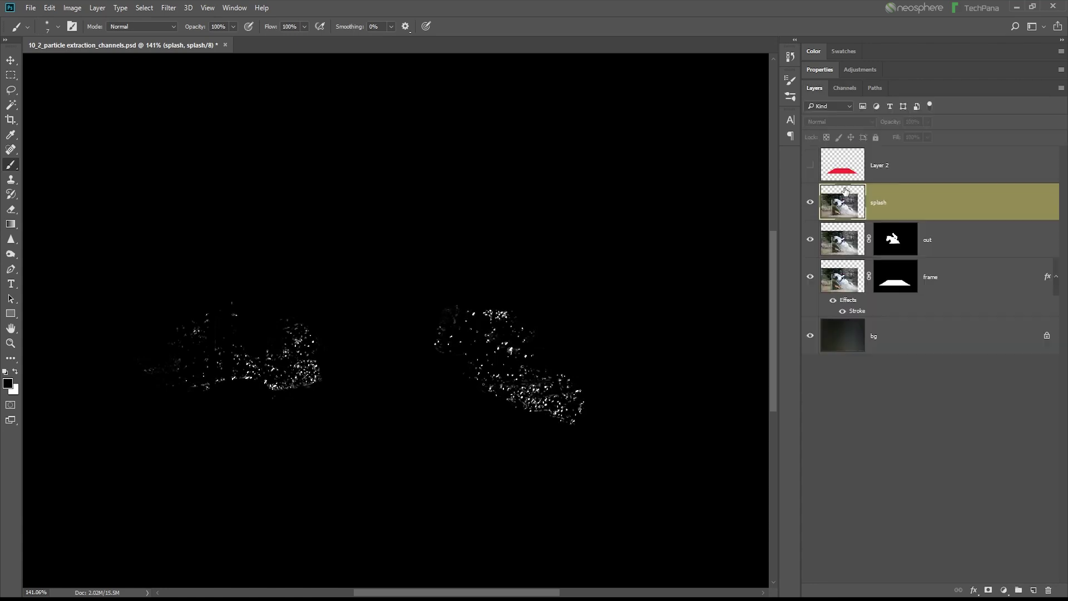
left_click(937, 208)
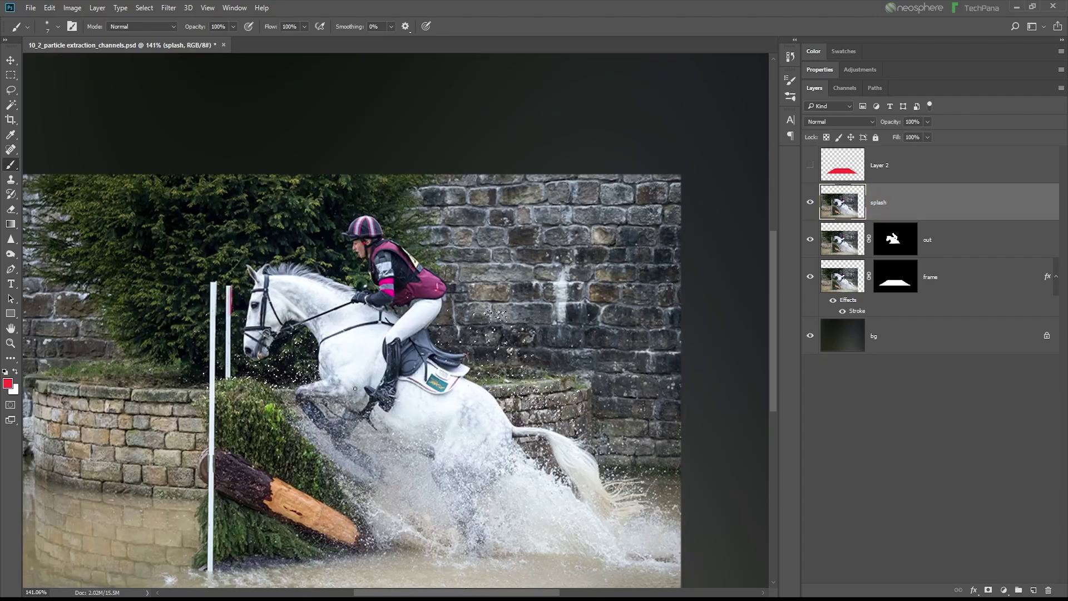
scroll(255, 358, "up", 2)
scroll(261, 360, "up", 3)
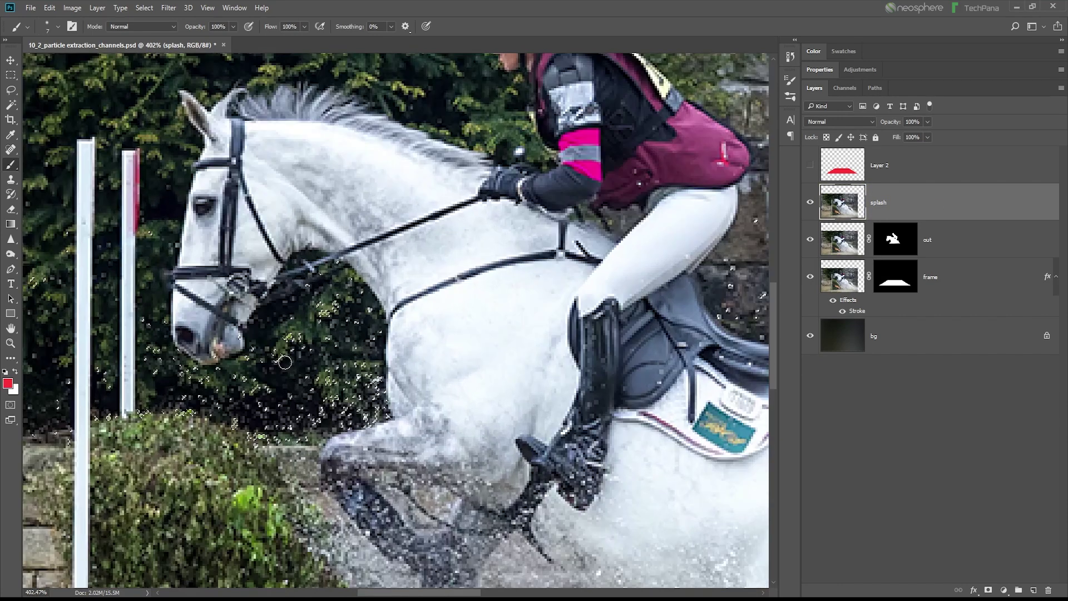
scroll(273, 360, "up", 3)
scroll(284, 362, "up", 3)
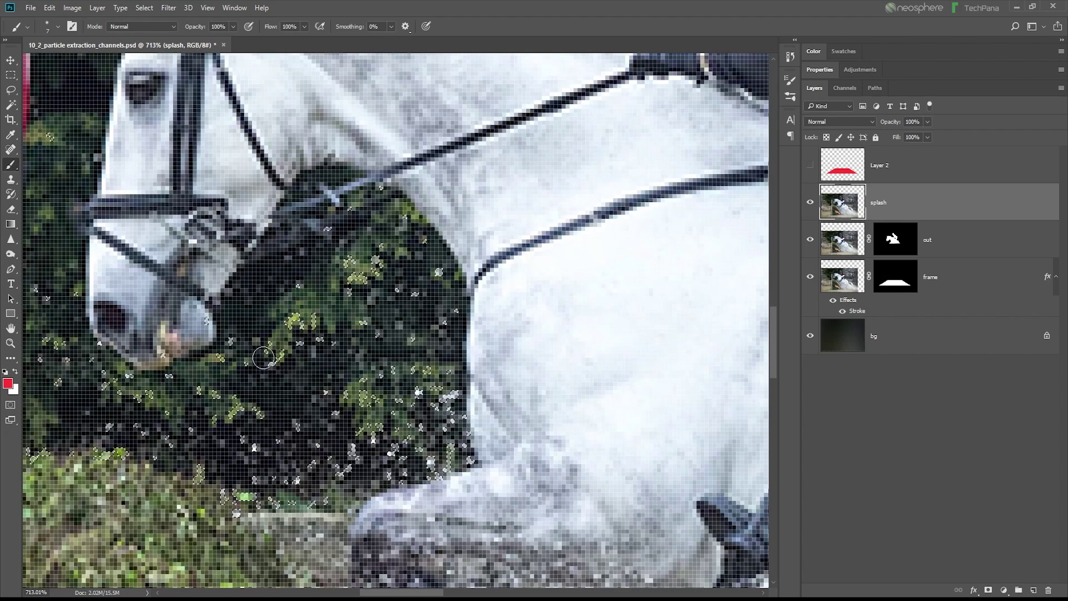
scroll(330, 348, "down", 3)
scroll(330, 349, "down", 2)
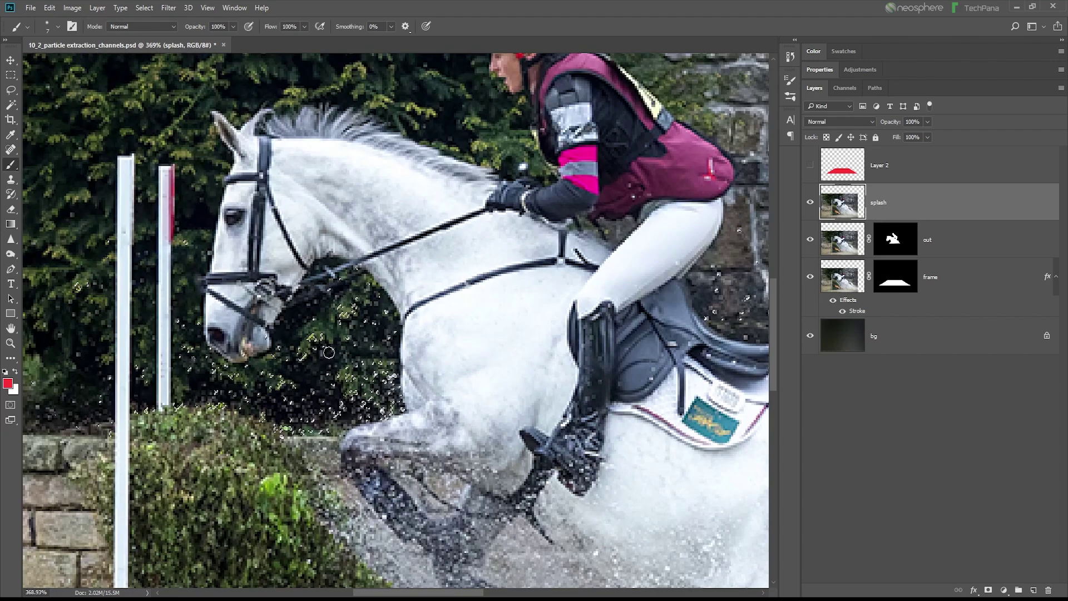
scroll(329, 351, "down", 2)
scroll(328, 352, "down", 2)
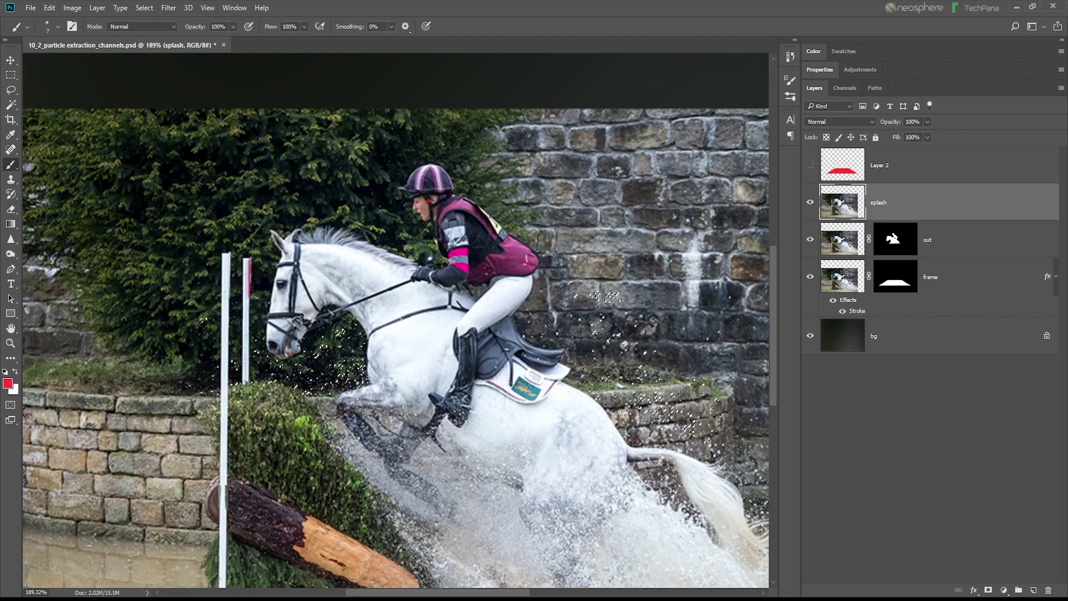
left_click(939, 248)
left_click(936, 210)
left_click(988, 589, "alt")
Step: Reposition the view and display the splash layer mask on its own
key("v")
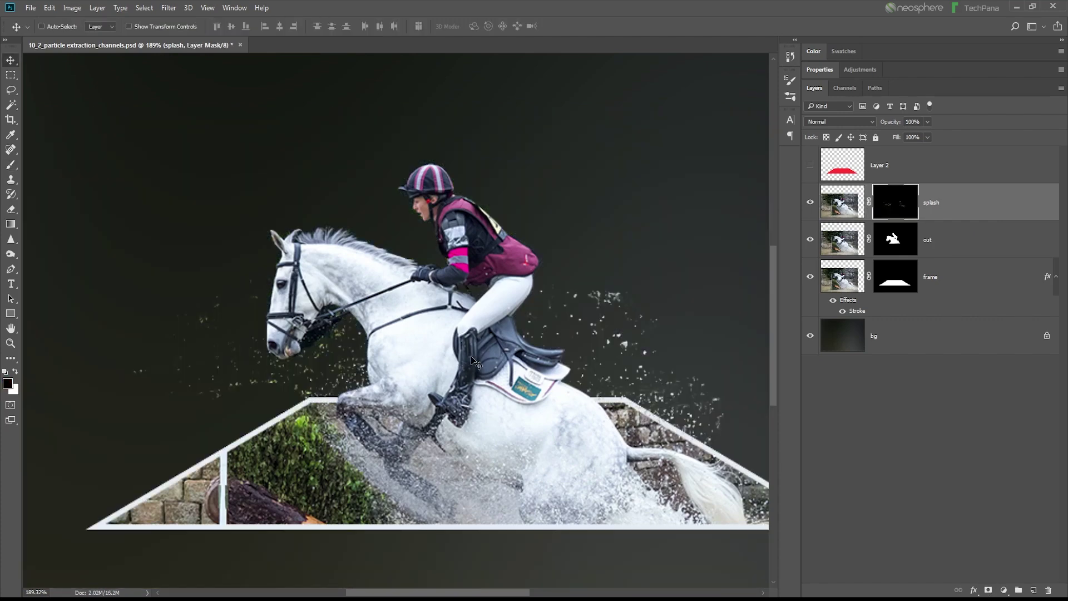
scroll(325, 384, "up", 2)
scroll(320, 367, "up", 2)
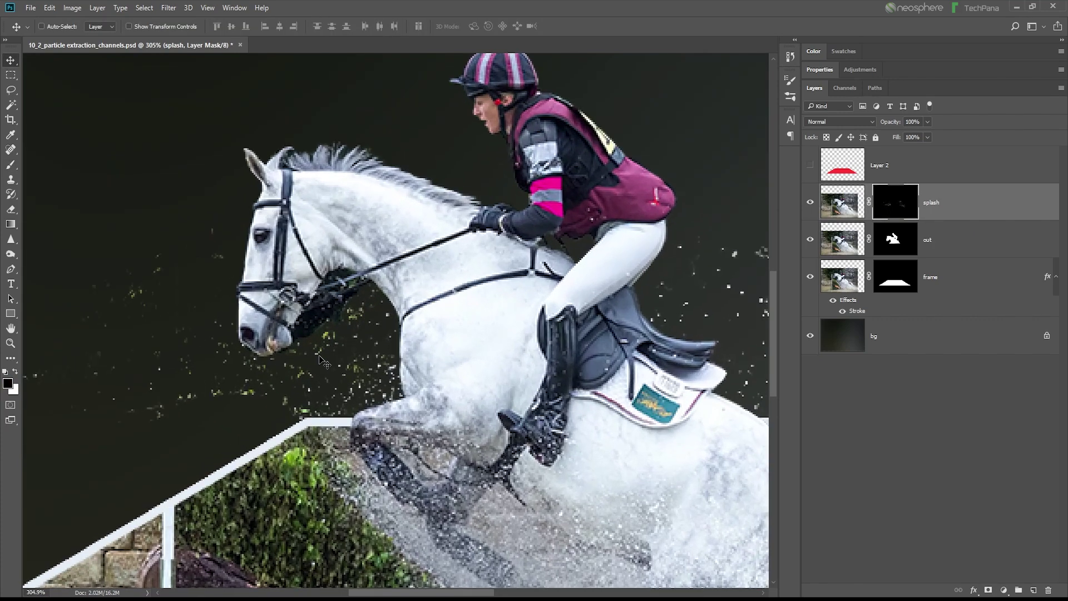
scroll(321, 359, "down", 2)
left_click_drag(640, 413, 537, 390)
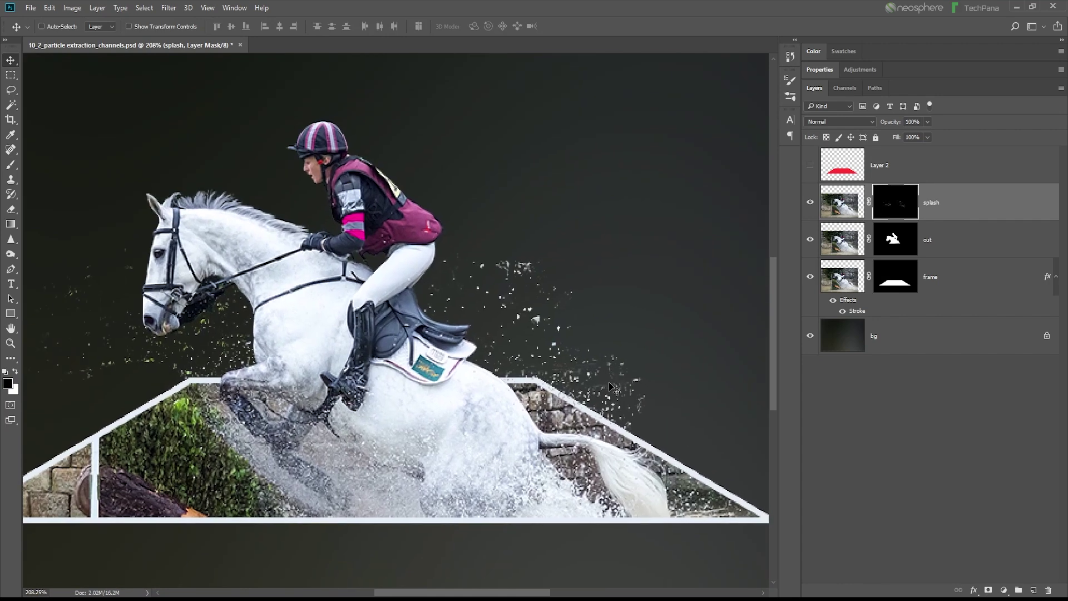
scroll(608, 393, "up", 2)
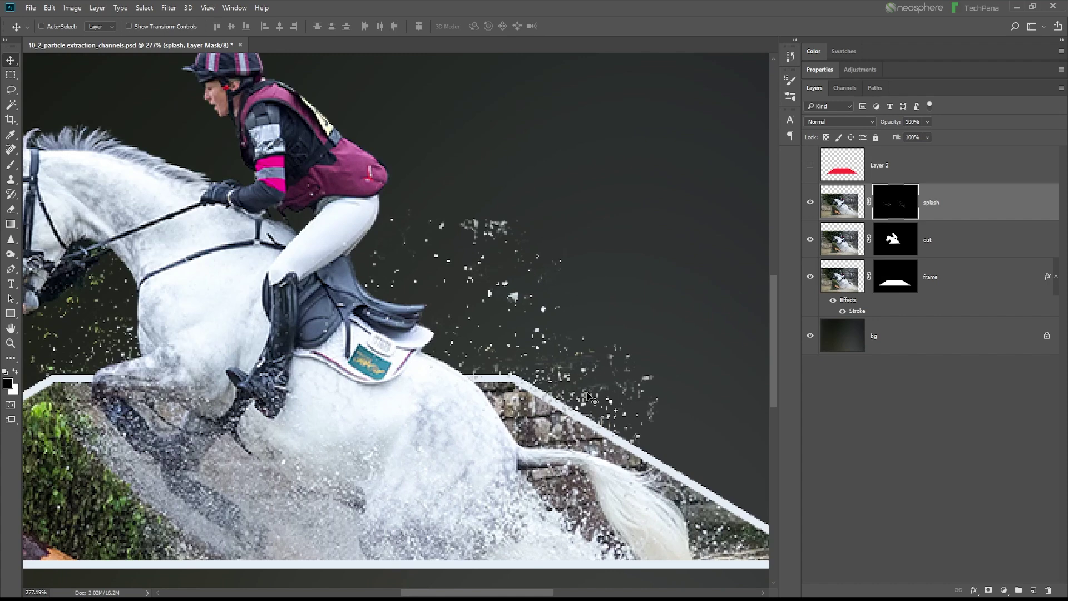
scroll(589, 396, "down", 1)
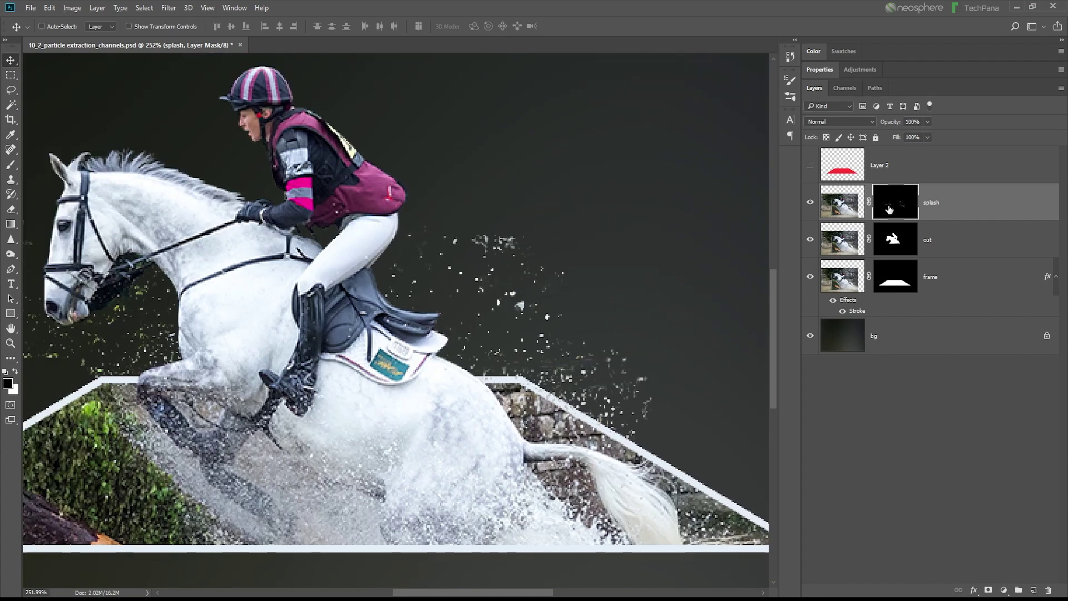
left_click(888, 209, "alt")
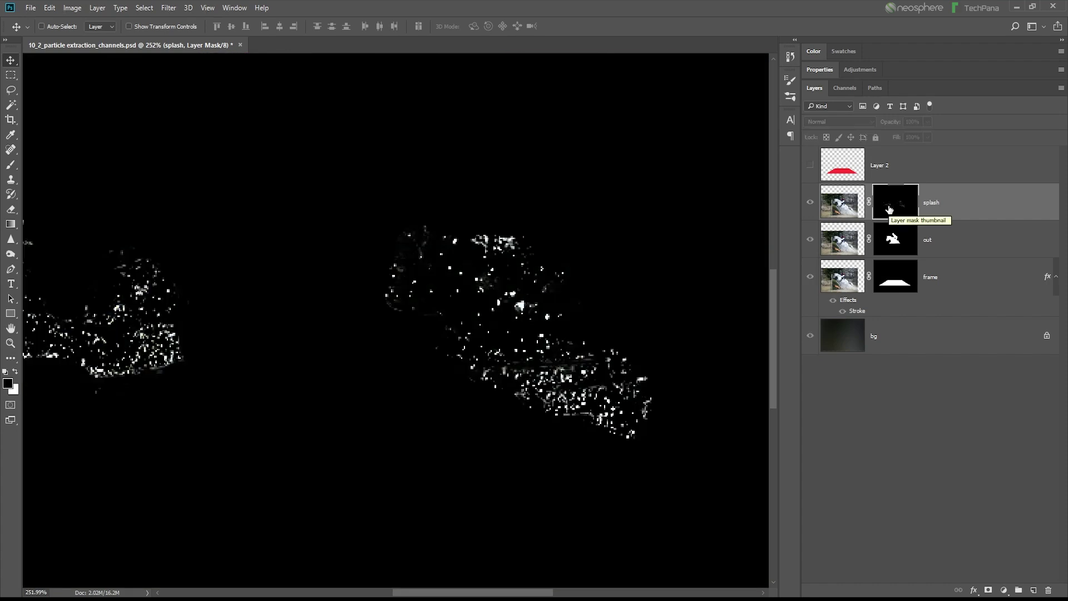
Step: With a 51 px Overlay brush, darken faint splash particles in the mask above the frame corner
left_click(10, 166)
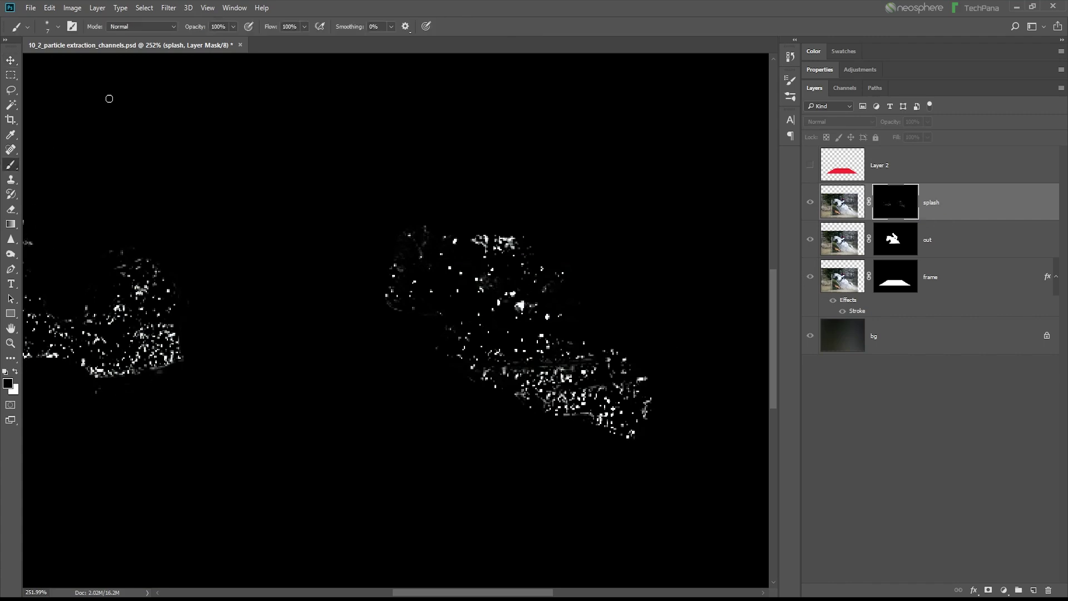
left_click(149, 28)
left_click(140, 150)
left_click(890, 206, "alt")
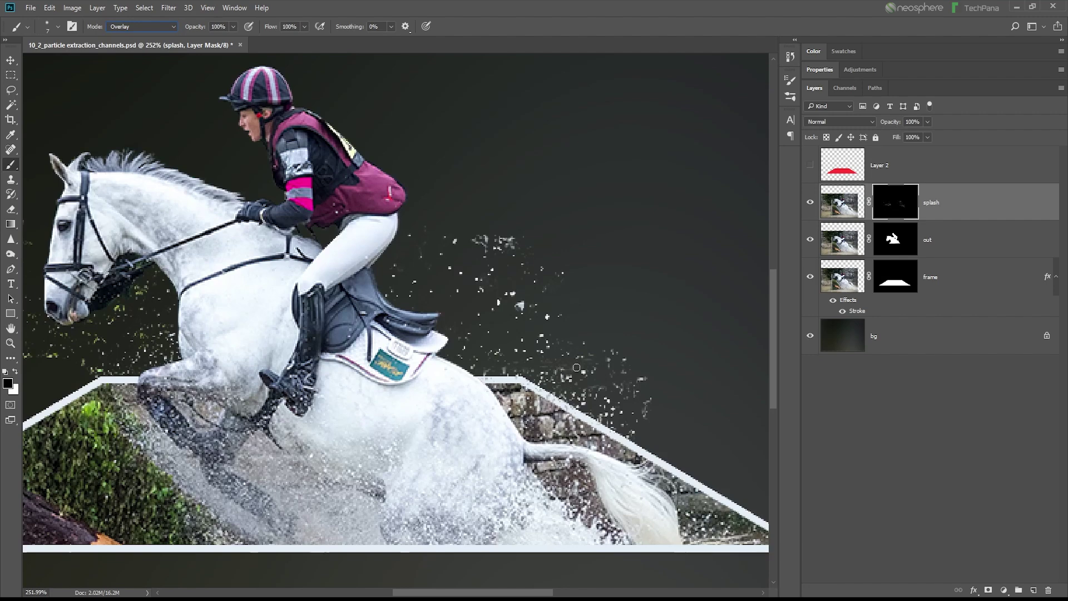
right_click(446, 306)
left_click_drag(511, 335, 528, 336)
key("Return")
left_click_drag(612, 365, 476, 363)
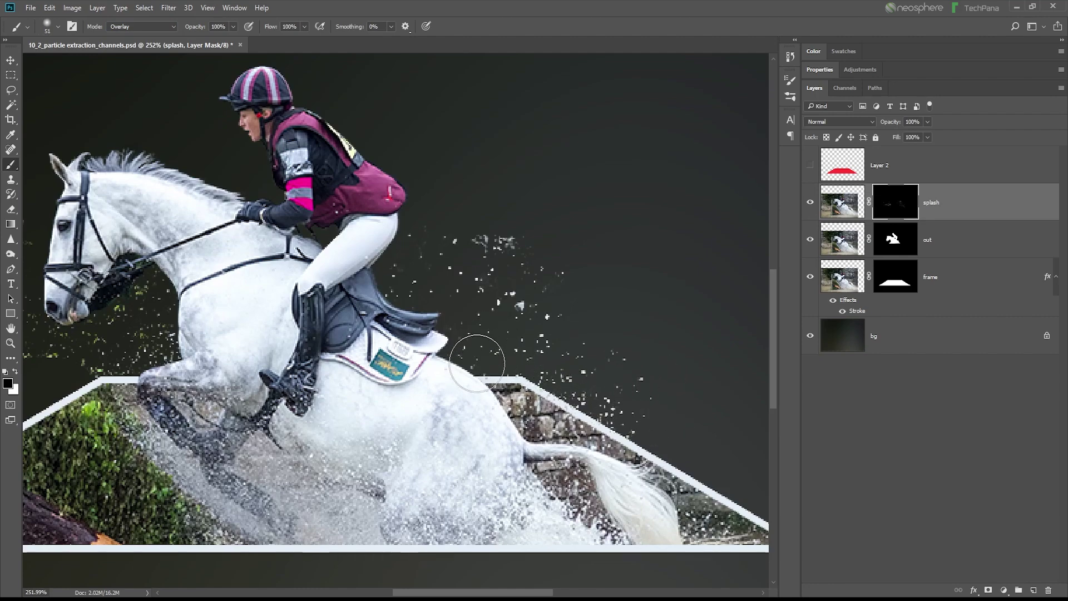
scroll(623, 284, "left", 2)
scroll(502, 355, "left", 5)
mouse_move(501, 355)
left_mouse_down()
mouse_move(452, 333)
mouse_move(432, 362)
left_mouse_up()
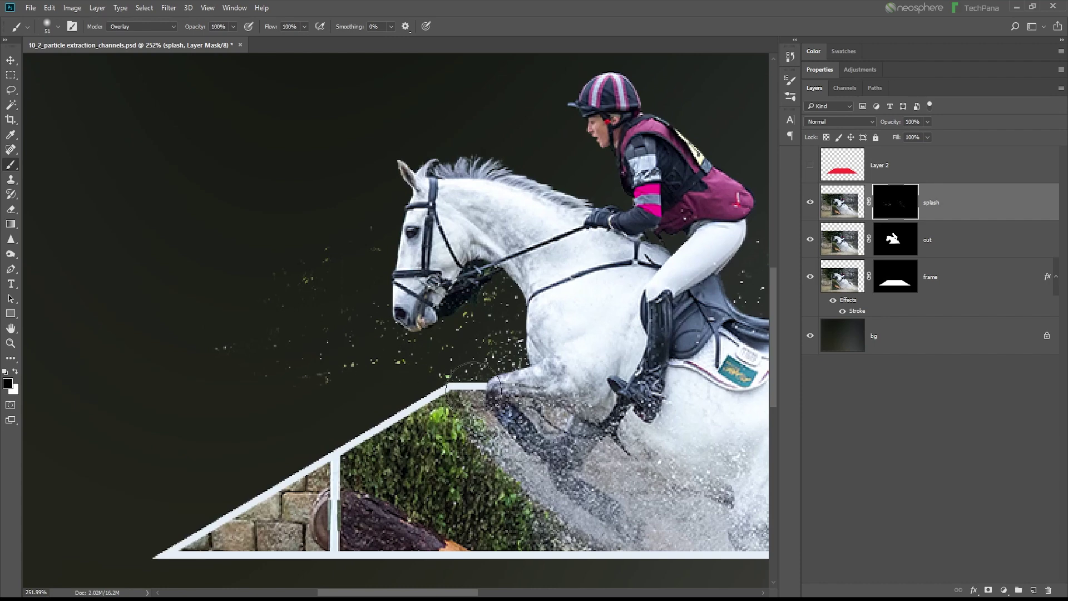
Step: Return the brush to Normal at 12 px and fit the whole image on screen
left_click(142, 27)
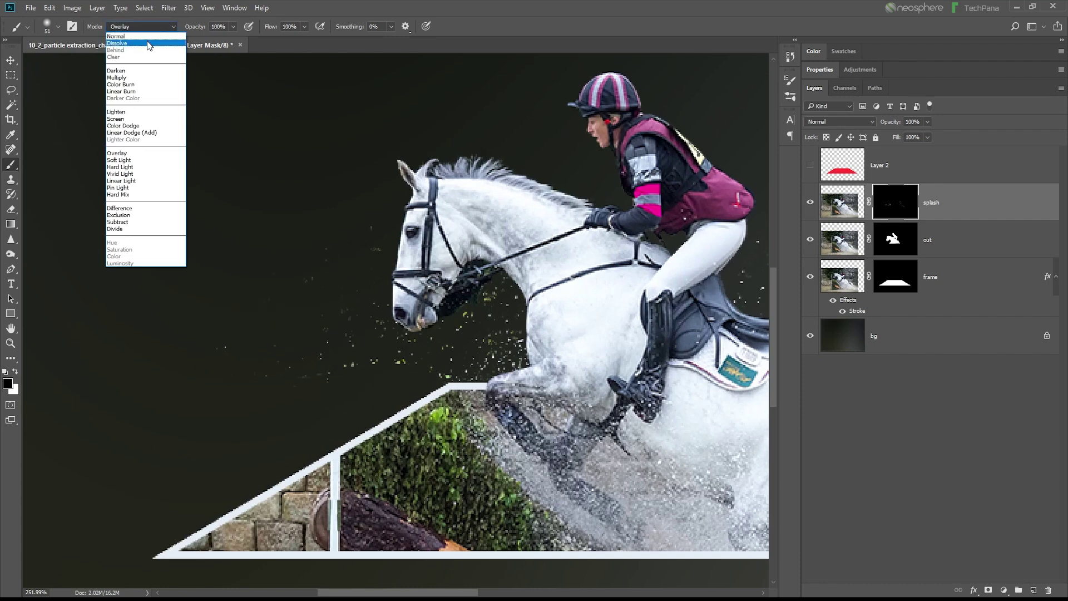
right_click(217, 246)
key("Return")
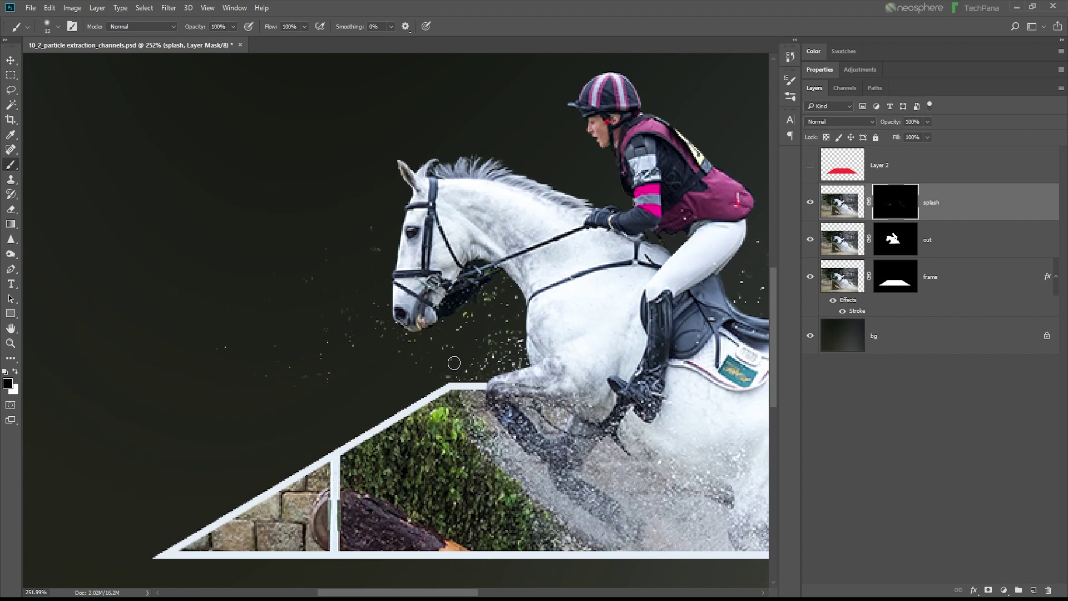
key("ctrl+0")
key("v")
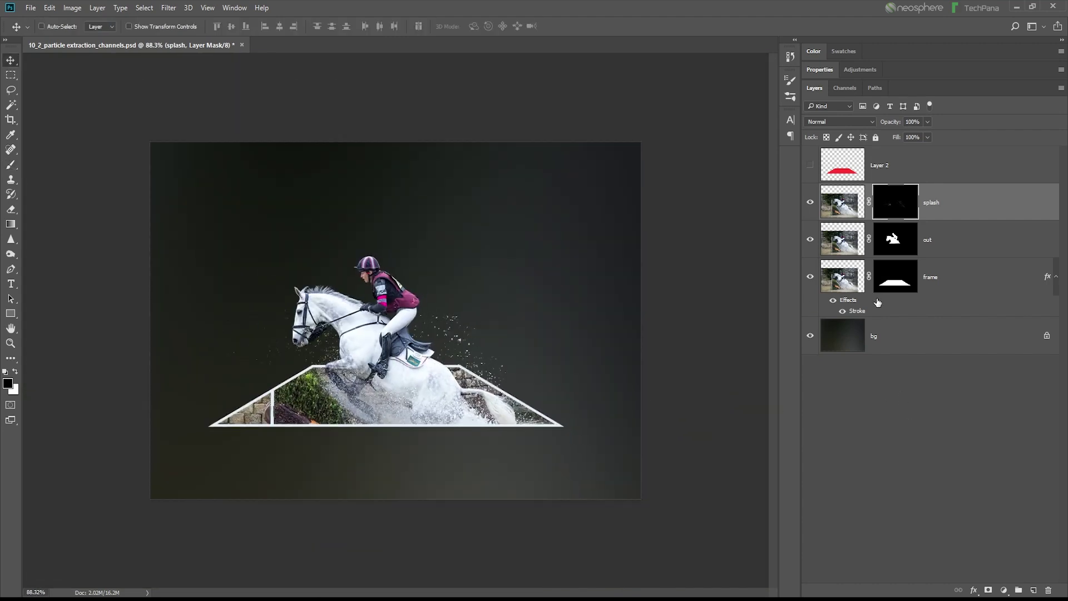
Step: Delete the red Layer 2 and set up a white 40 px brush
left_click(1056, 278)
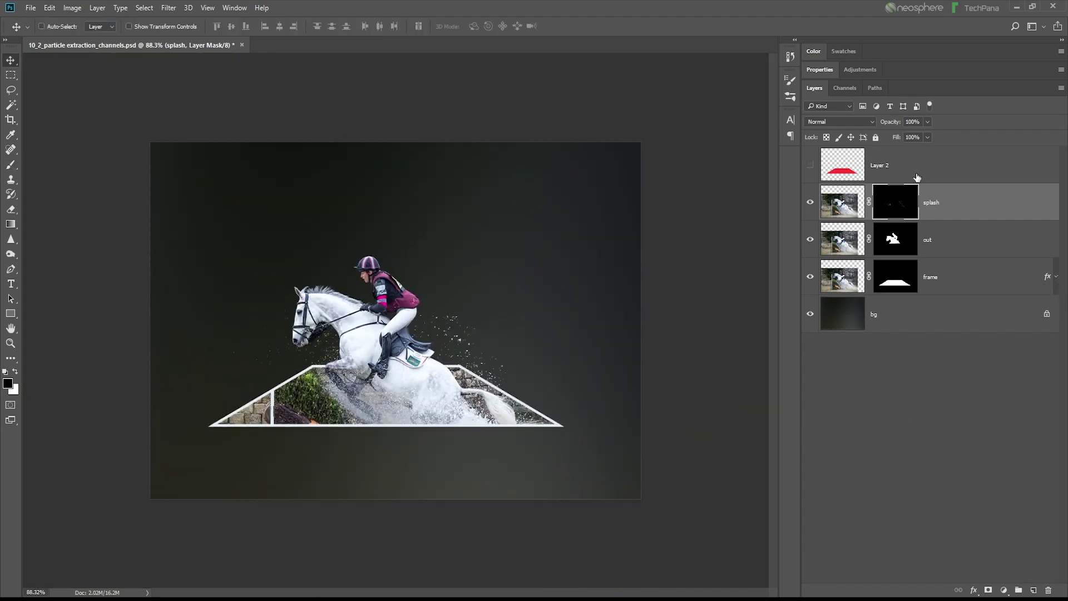
left_click_drag(922, 174, 1048, 590)
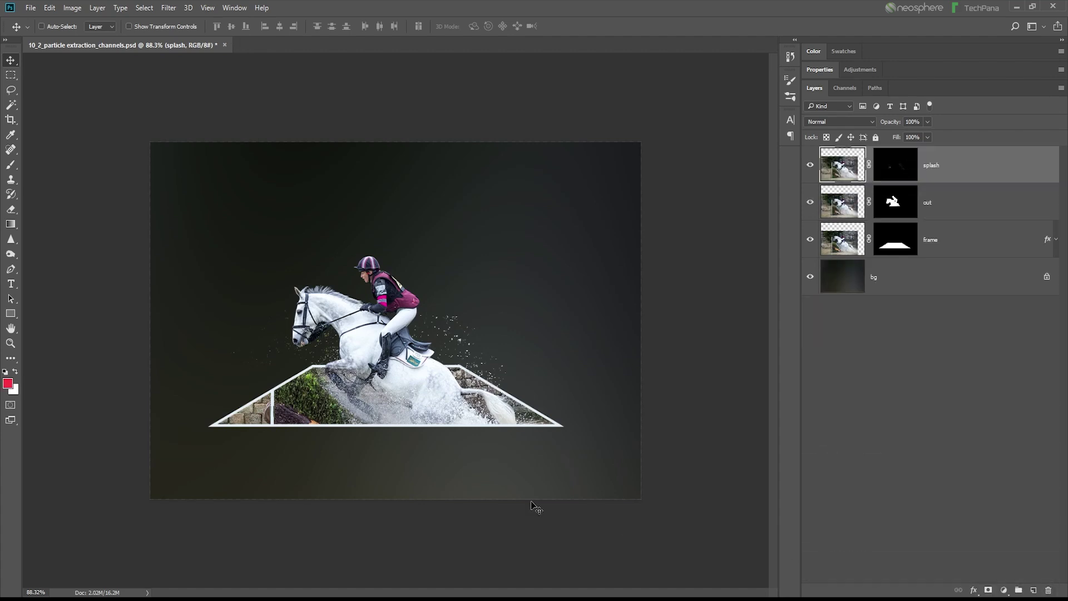
left_click(16, 372)
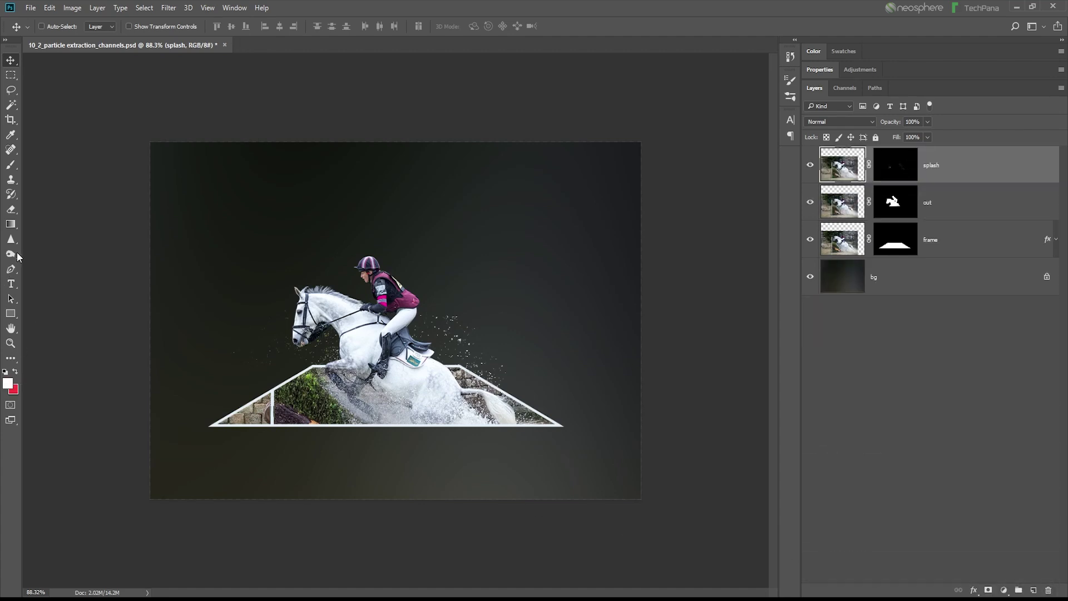
left_click(13, 165)
right_click(456, 231)
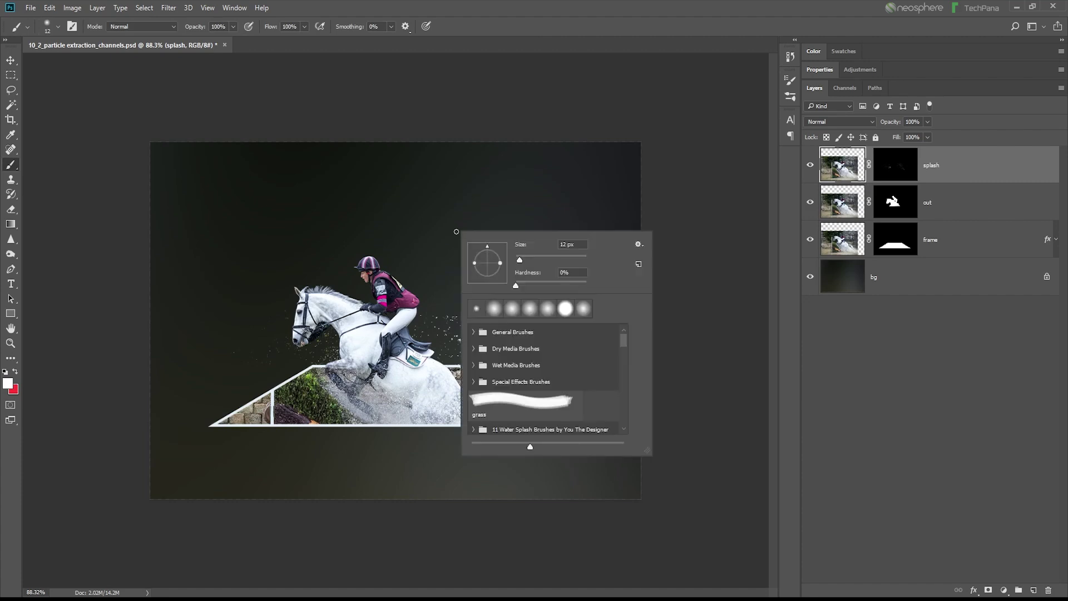
left_click_drag(519, 258, 530, 258)
Step: On a new layer, paint three straight parallel white streaks angled toward the upper right
left_click(1033, 590)
left_click(337, 268)
left_click(577, 205, "shift")
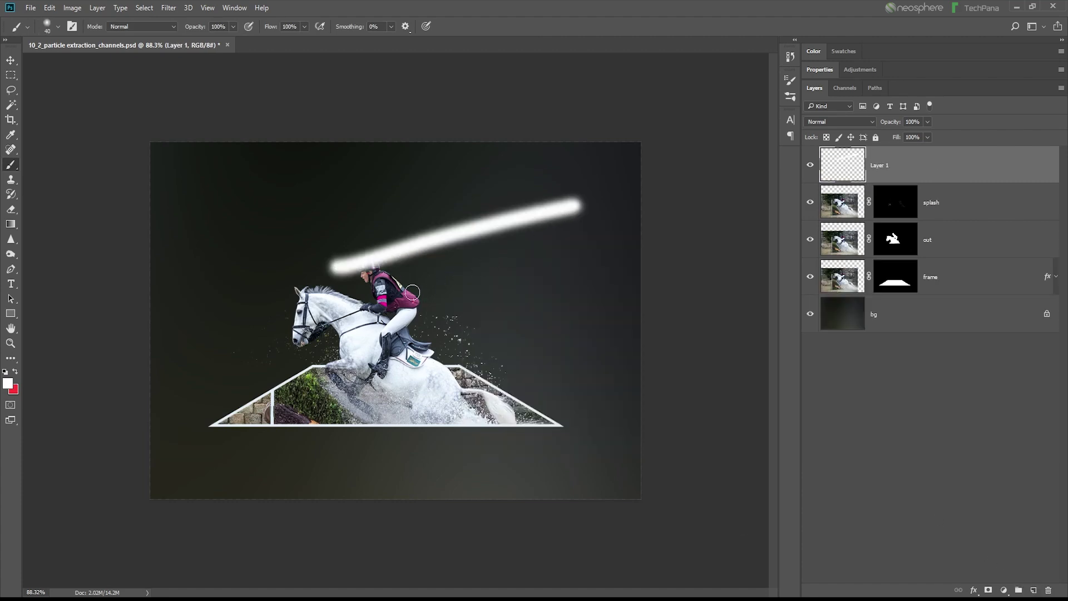
left_click(383, 306)
left_click(566, 260, "shift")
left_click(427, 334)
left_click(549, 311, "shift")
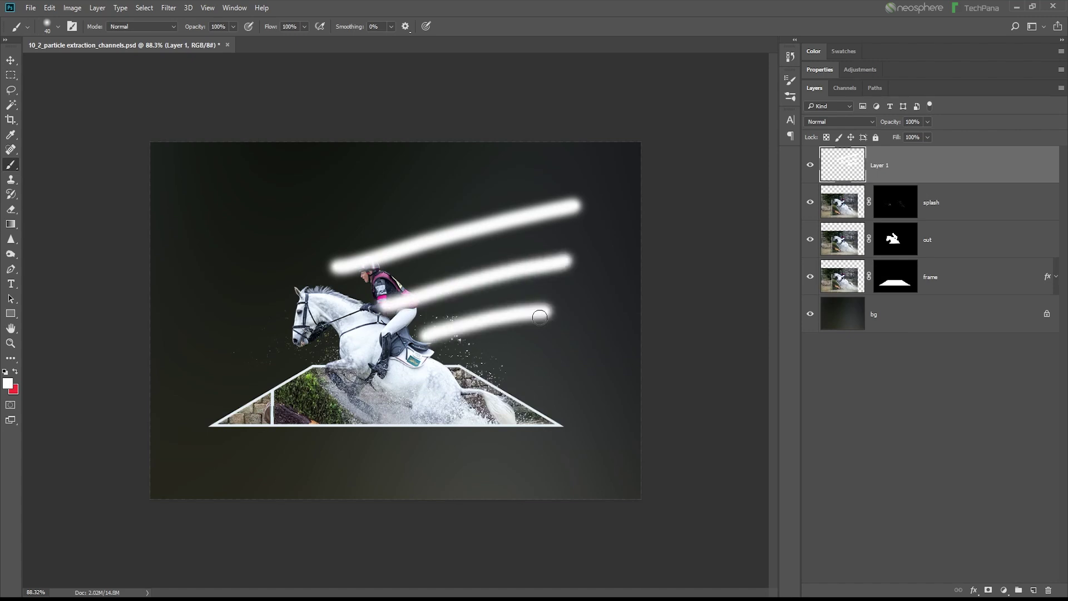
Step: Apply a Motion Blur to the streaks at 11 degrees and 281 pixels
left_click(168, 8)
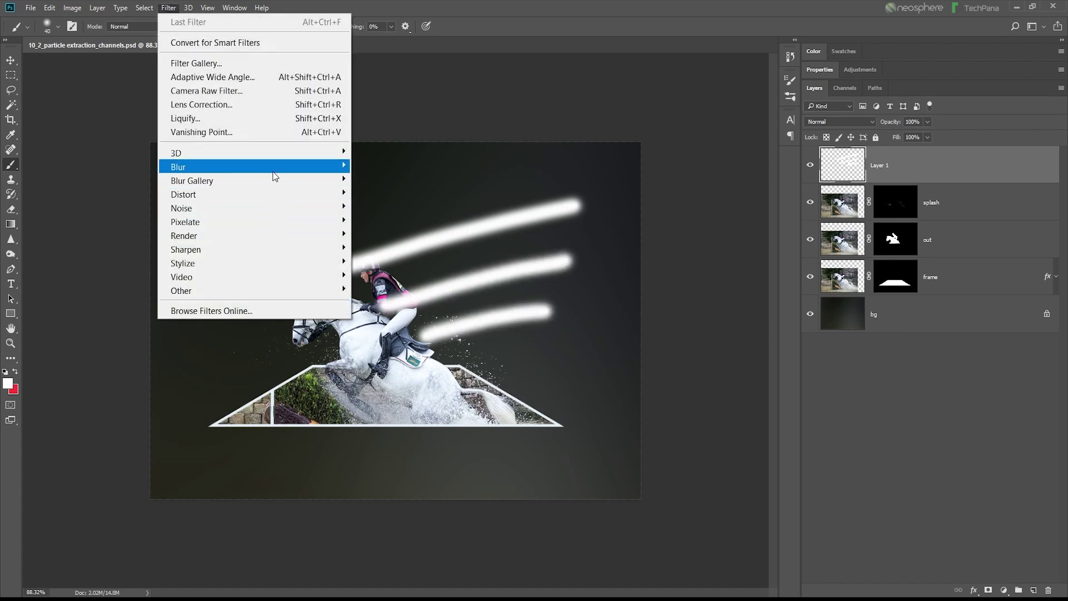
mouse_move(250, 167)
left_click(384, 250)
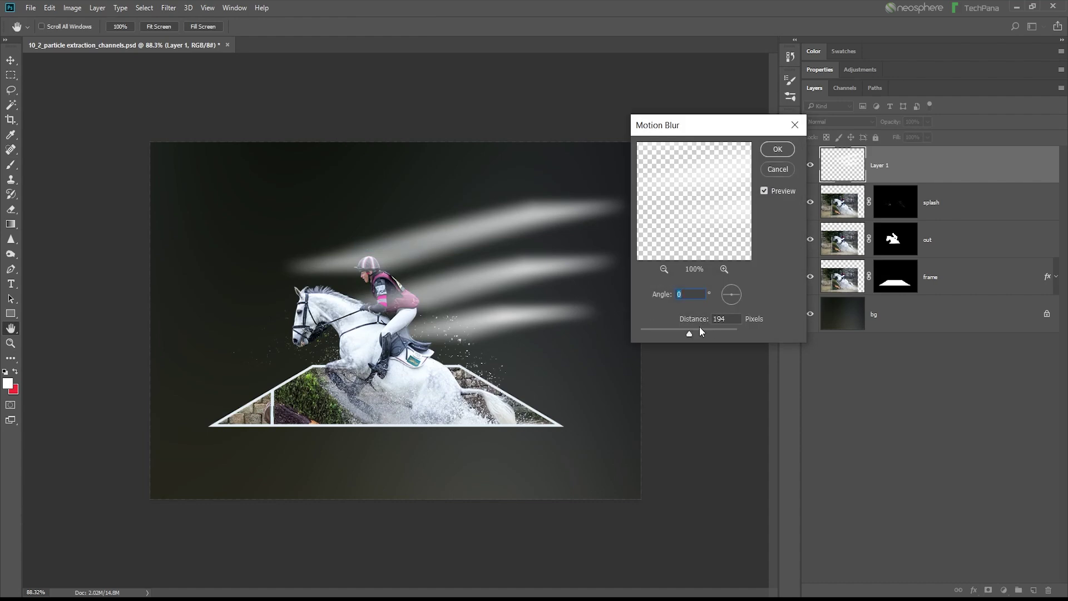
left_click_drag(736, 290, 743, 292)
left_click_drag(689, 334, 703, 329)
left_click(776, 149)
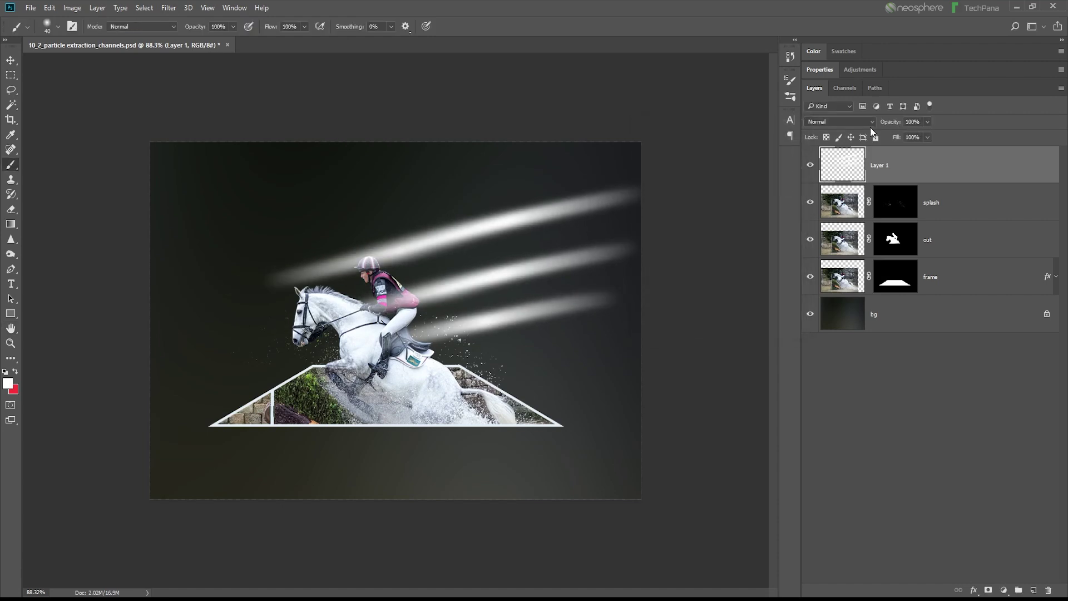
Step: Blend the streaks in Soft Light, place them below the frame, and name the layer 'motion blur'
left_click(859, 122)
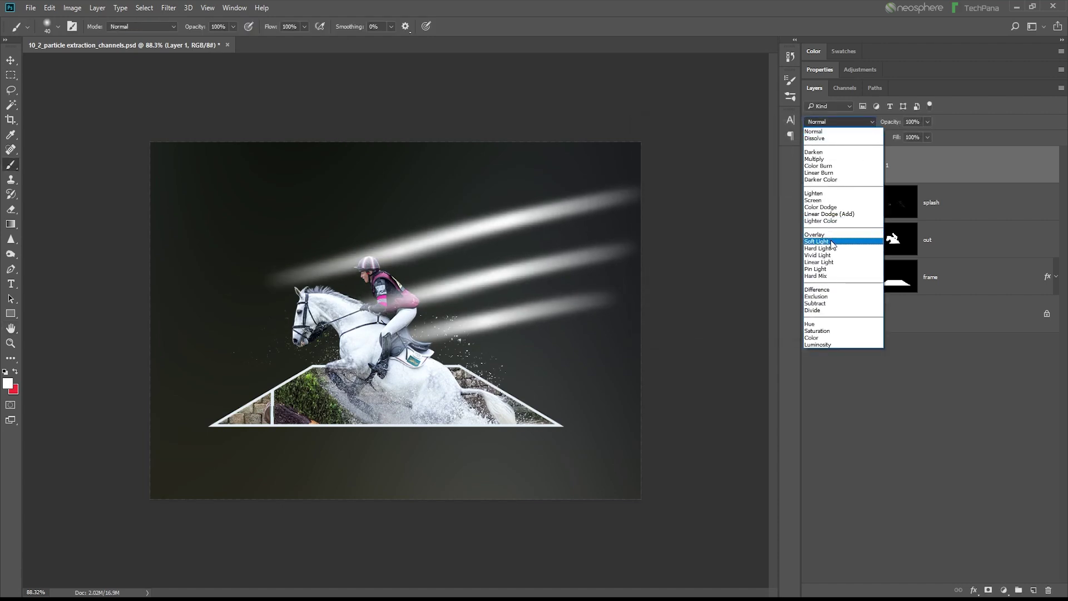
left_click(828, 242)
left_click(10, 59)
mouse_move(477, 272)
left_mouse_down()
mouse_move(421, 257)
mouse_move(439, 272)
mouse_move(468, 266)
left_mouse_up()
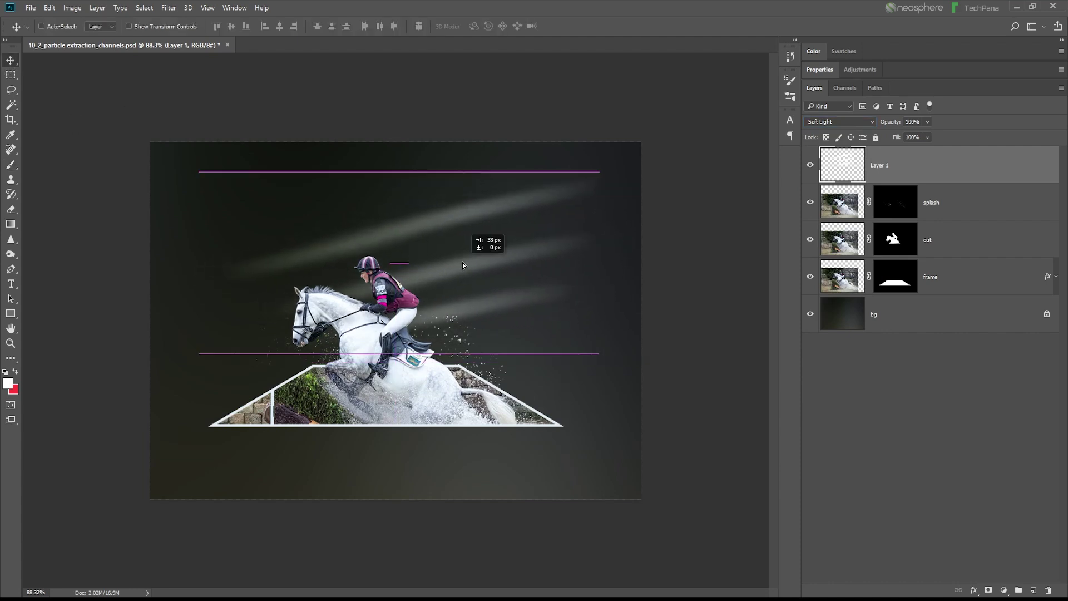
left_click_drag(890, 181, 918, 289)
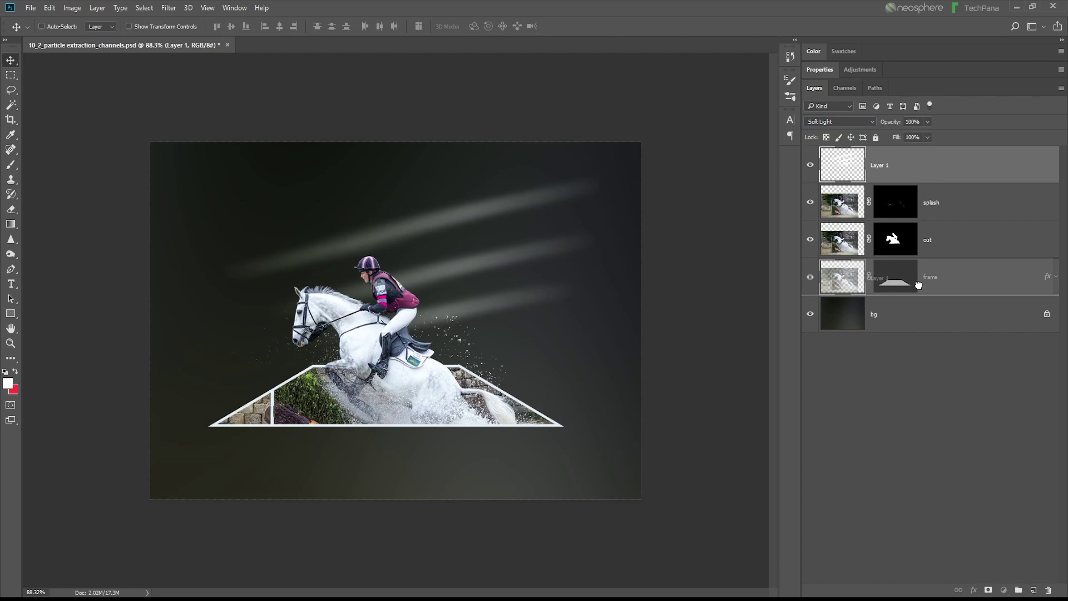
double_click(887, 277)
type("motion blu")
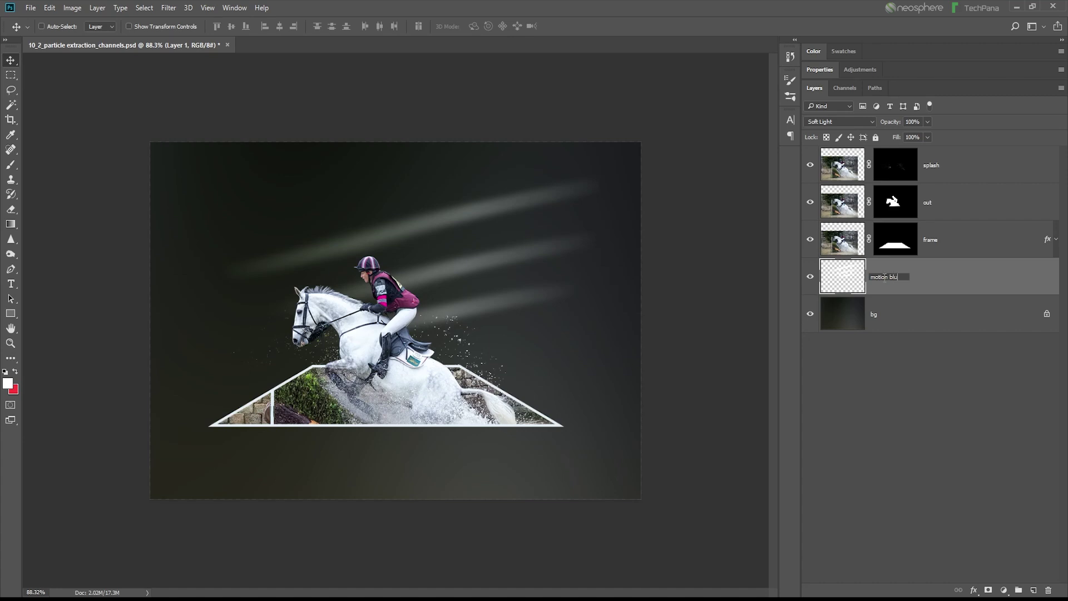
type("r")
key("Return")
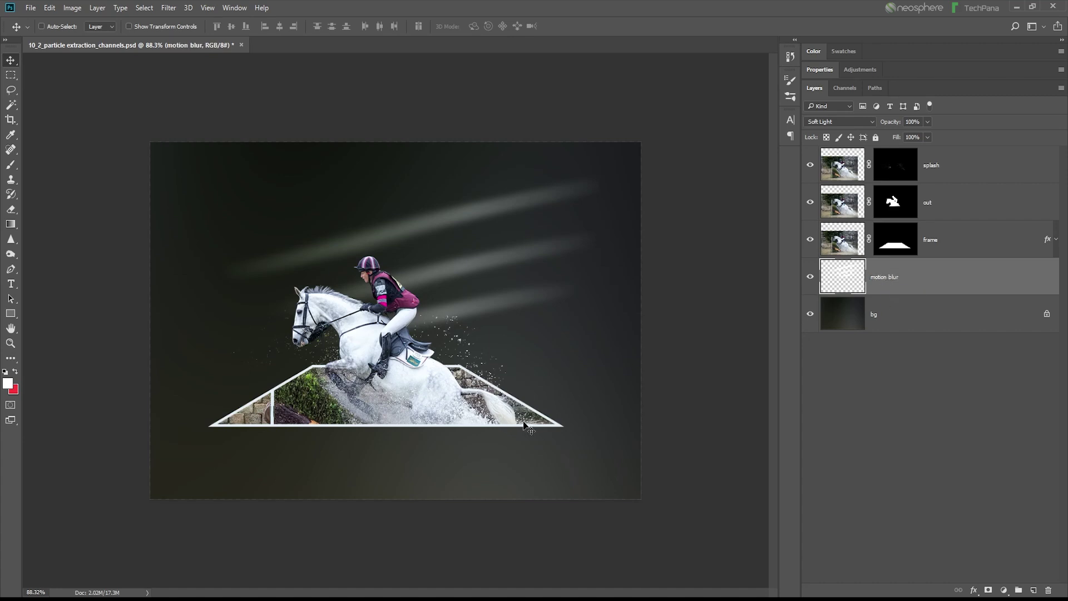
left_click(919, 322)
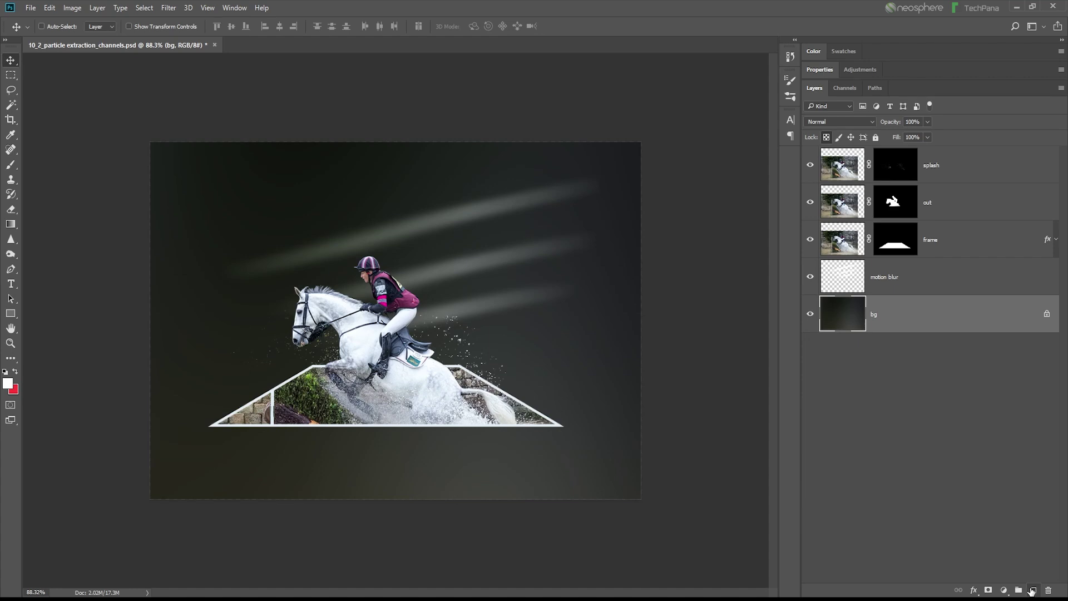
Step: Paint a soft black dot on a new layer above bg
left_click(1032, 590)
left_click(6, 371)
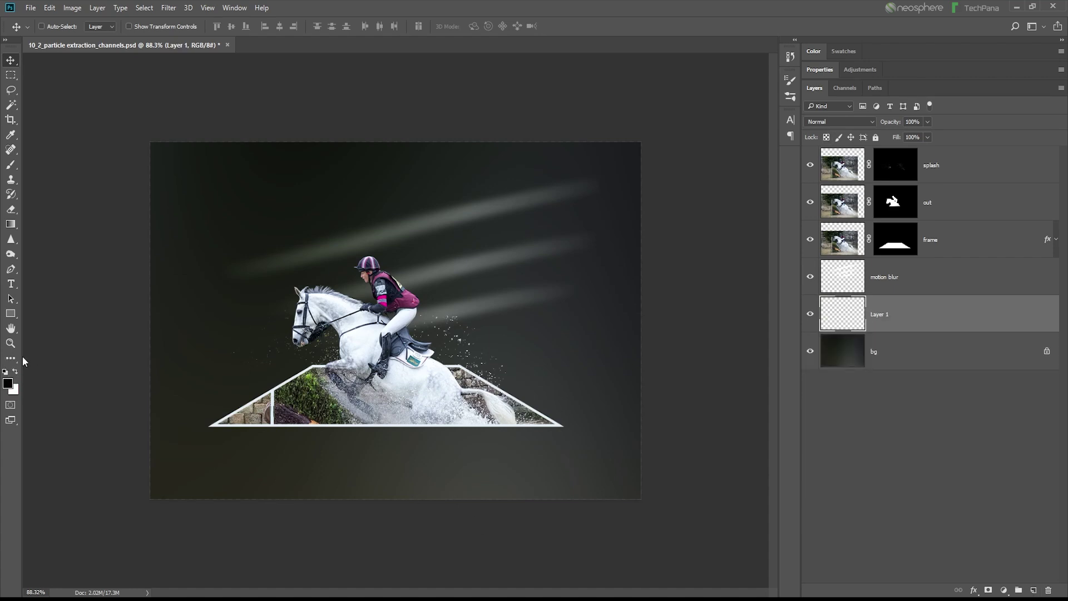
left_click(11, 166)
left_click(373, 225)
right_click(370, 219)
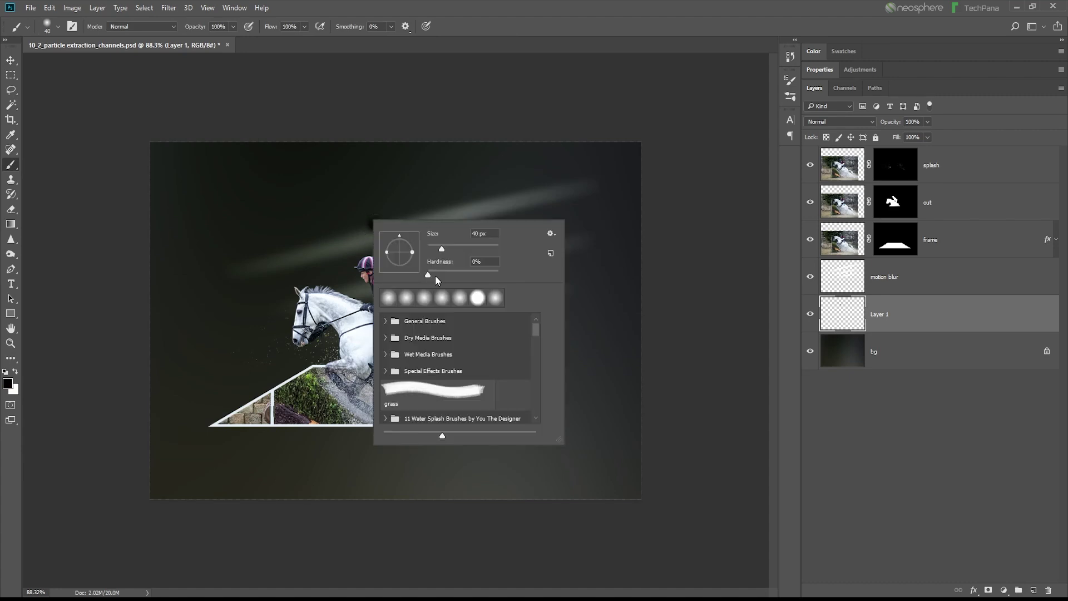
left_click(469, 6)
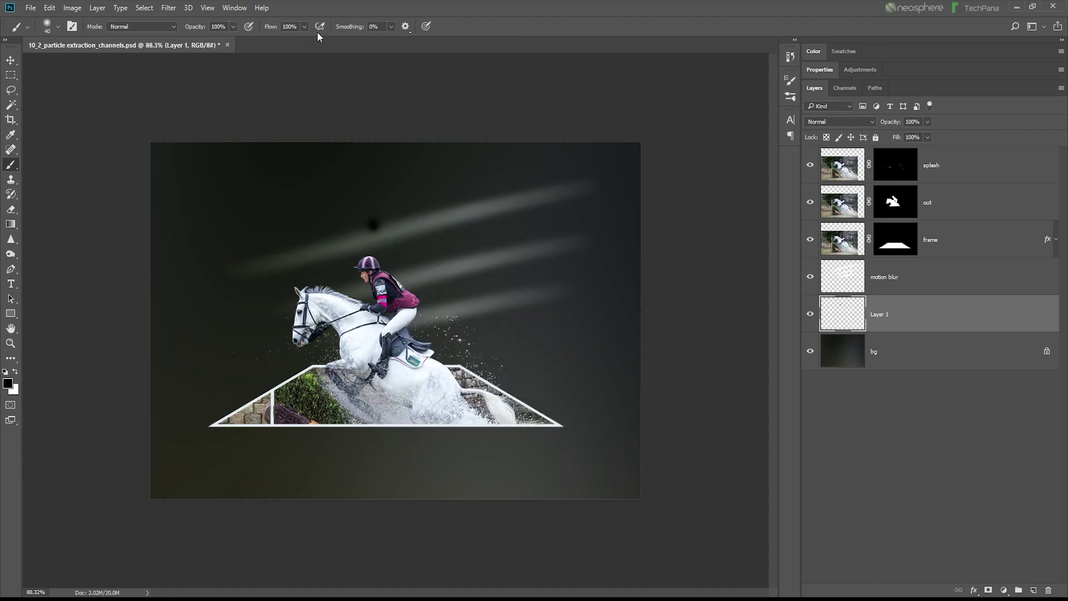
Step: Free Transform the dot into a wide, flat shadow stretched beneath the frame
left_click(10, 59)
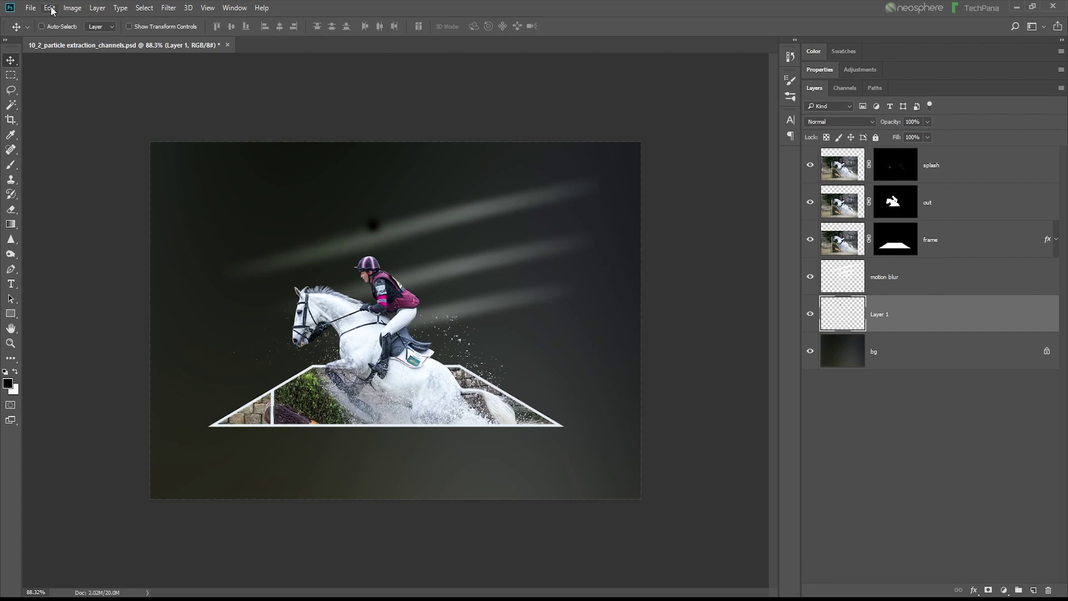
left_click(49, 7)
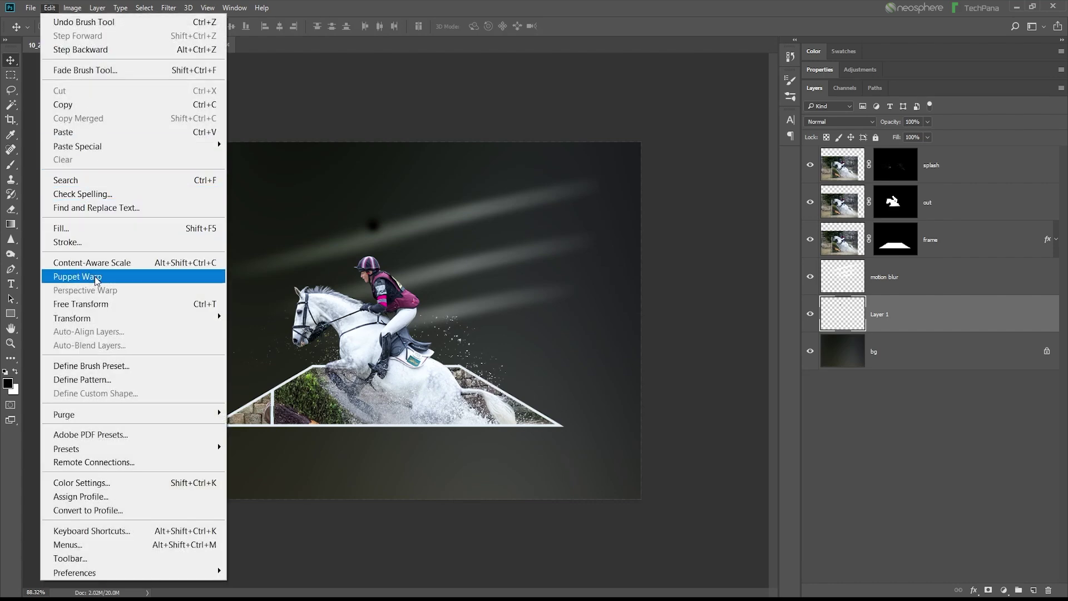
left_click(96, 304)
left_click_drag(389, 227, 579, 227)
left_click_drag(502, 229, 434, 452)
left_click_drag(502, 448, 641, 443)
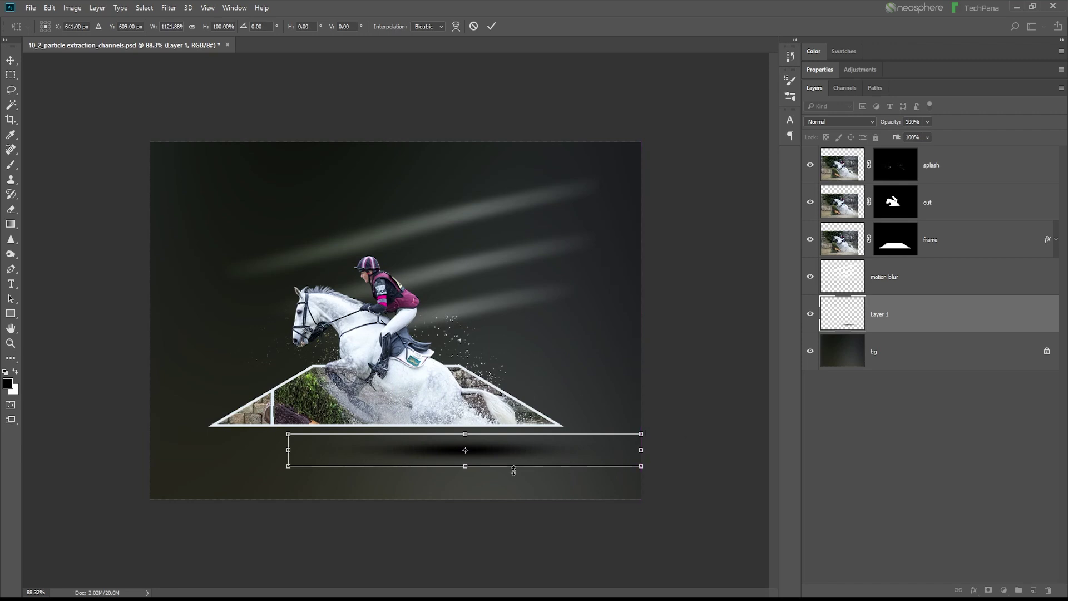
left_click_drag(289, 450, 150, 450)
left_click_drag(396, 434, 396, 444)
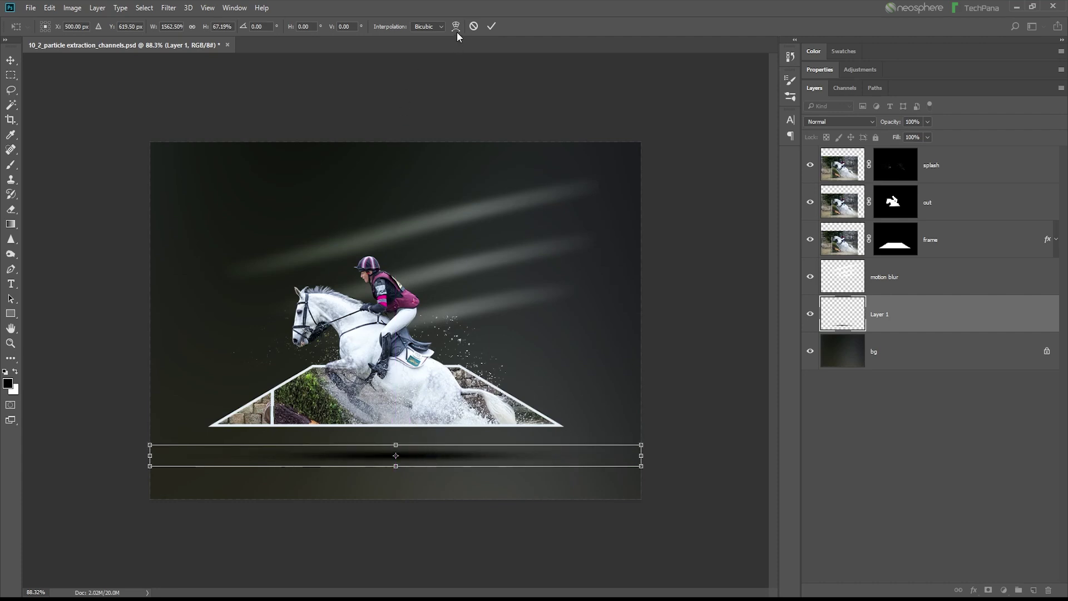
Step: Warp the shadow with the Arch style at bend 56.7 and commit
right_click(437, 460)
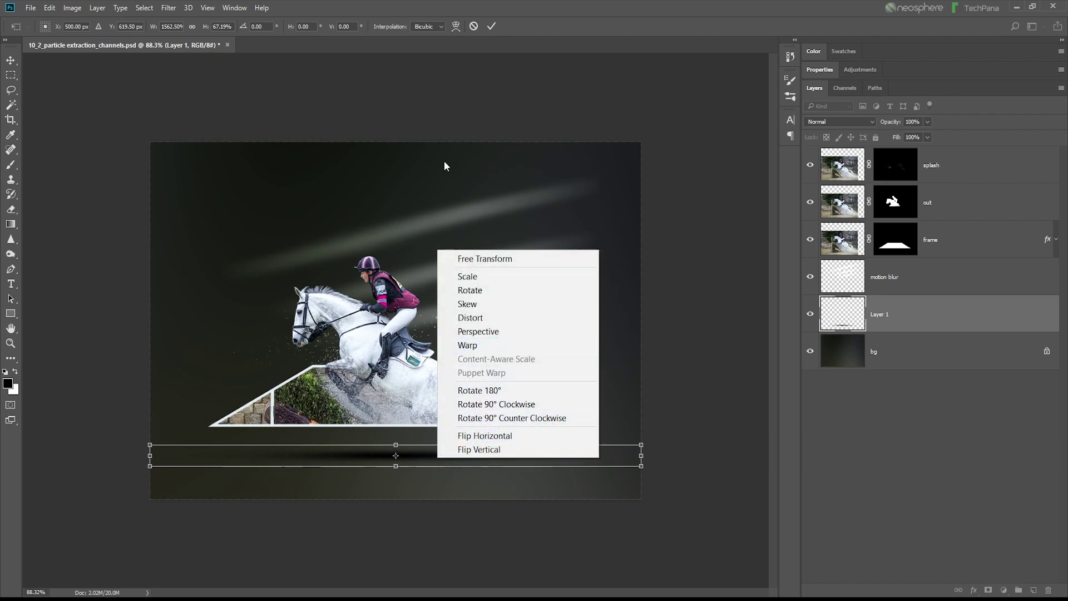
left_click(453, 28)
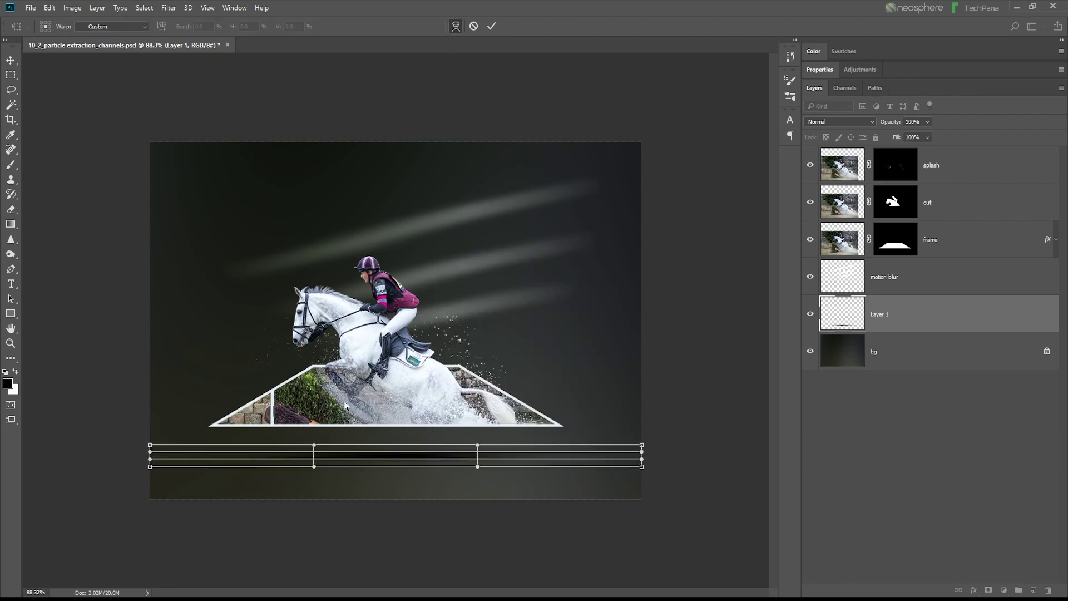
left_click(117, 26)
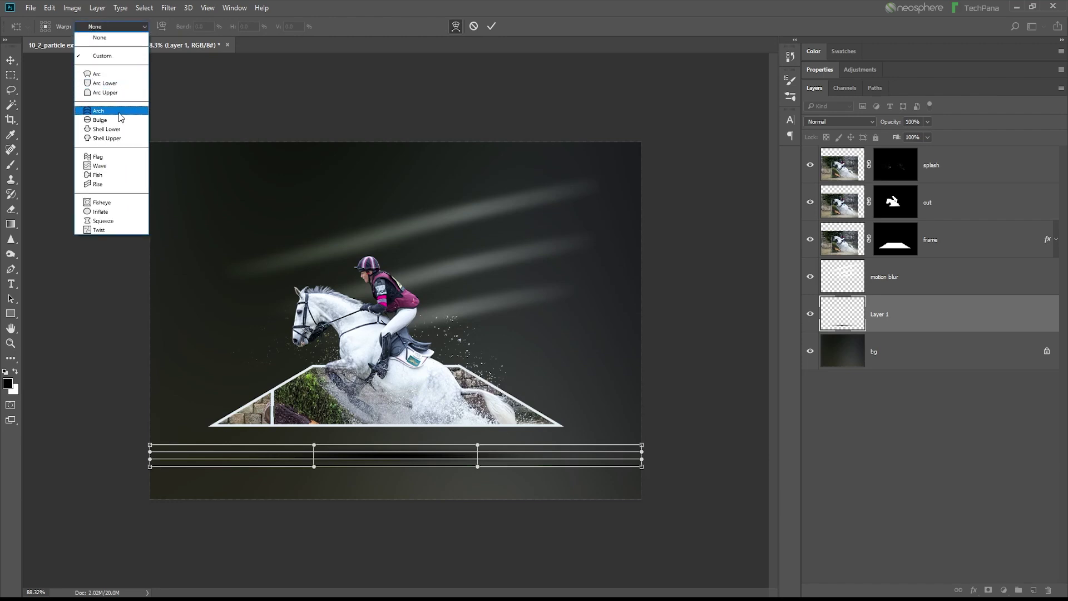
left_click(120, 111)
left_click_drag(183, 29, 220, 32)
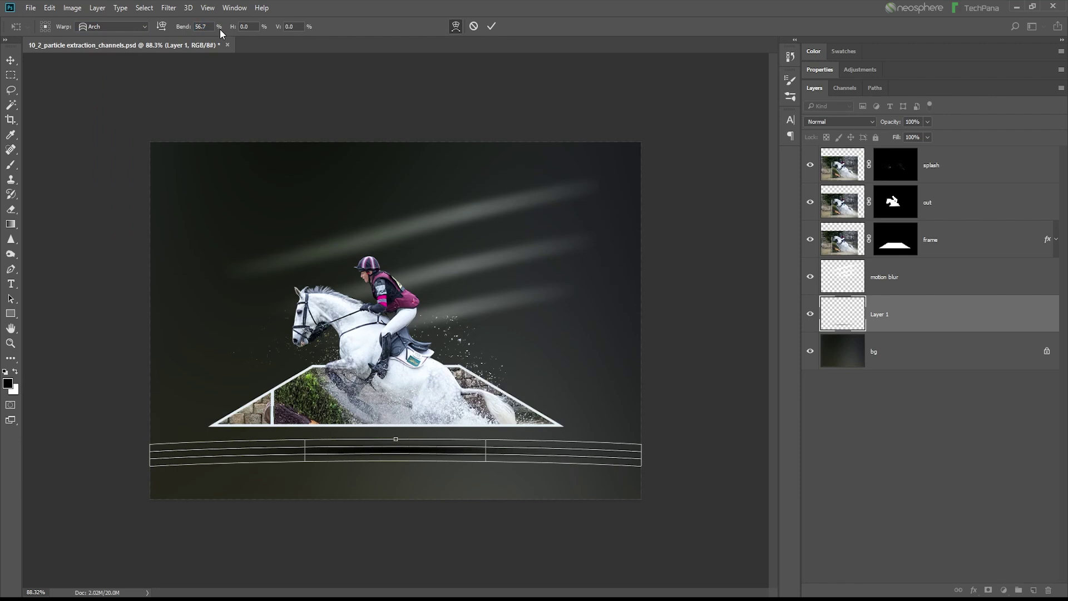
left_click(489, 25)
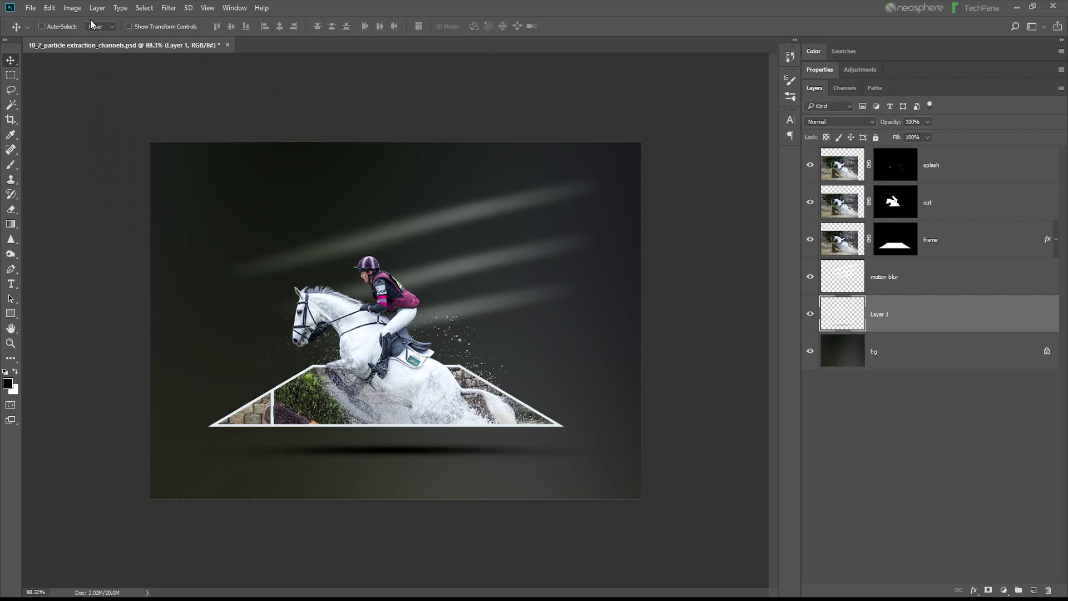
left_click(49, 7)
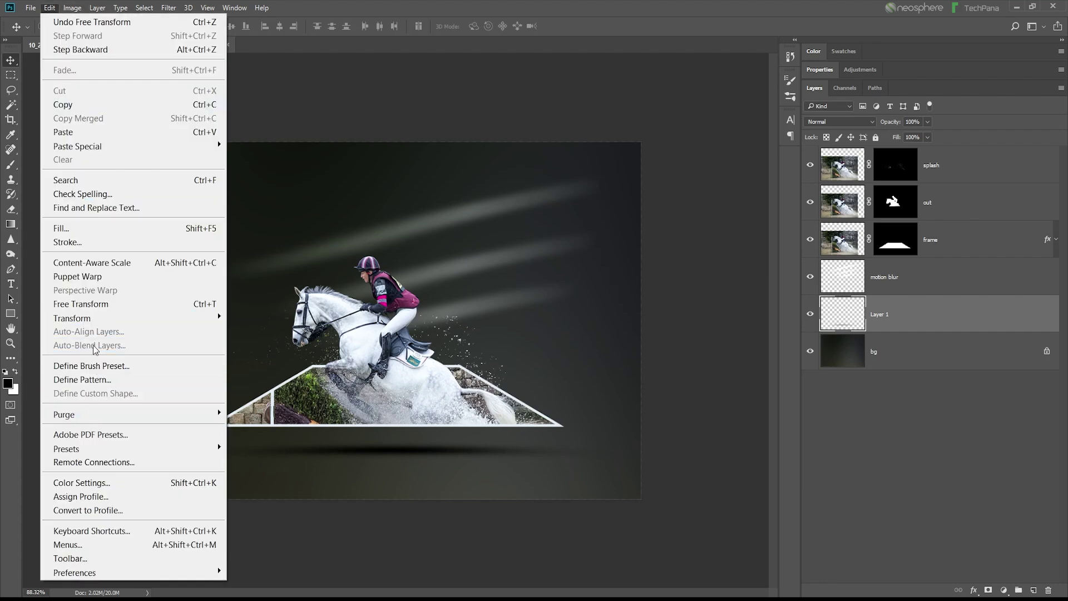
Step: Re-warp the shadow to a gentle Arch and nudge it slightly lower under the frame
left_click(99, 305)
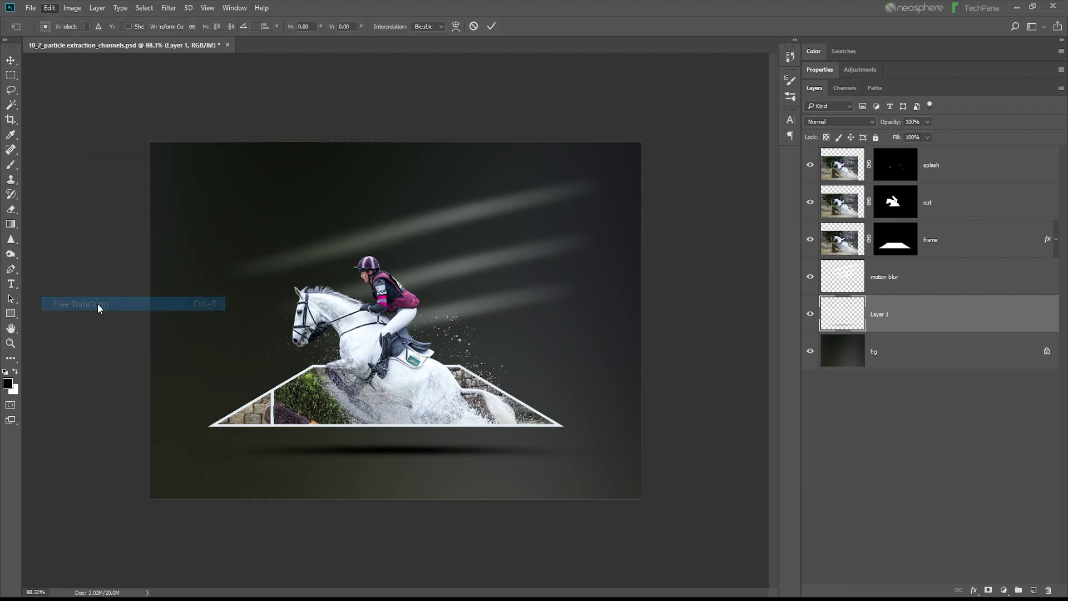
left_click(455, 26)
left_click(109, 27)
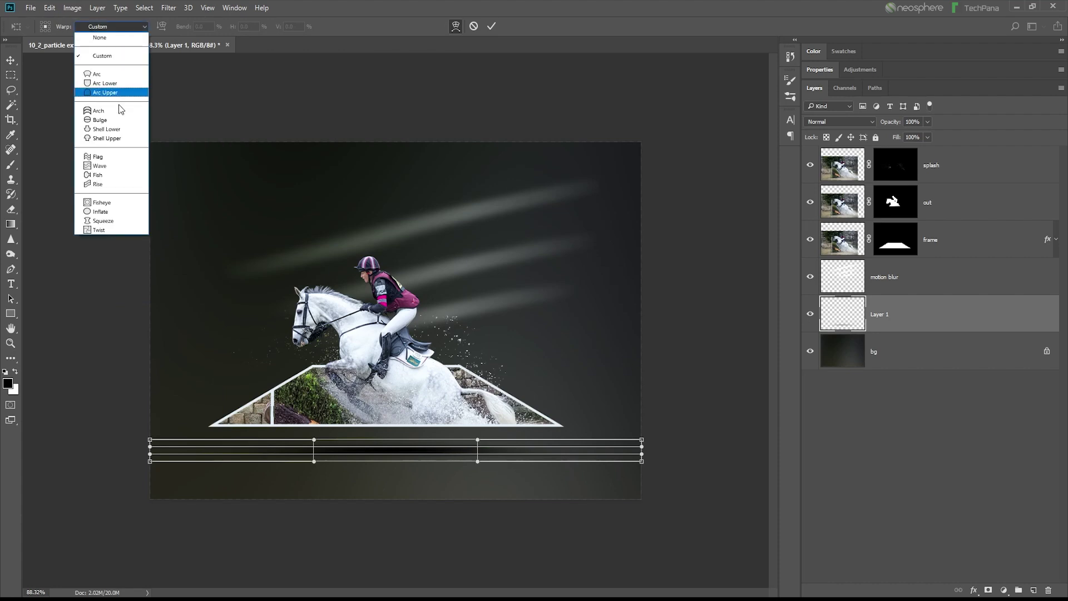
left_click(120, 111)
left_click_drag(187, 30, 165, 37)
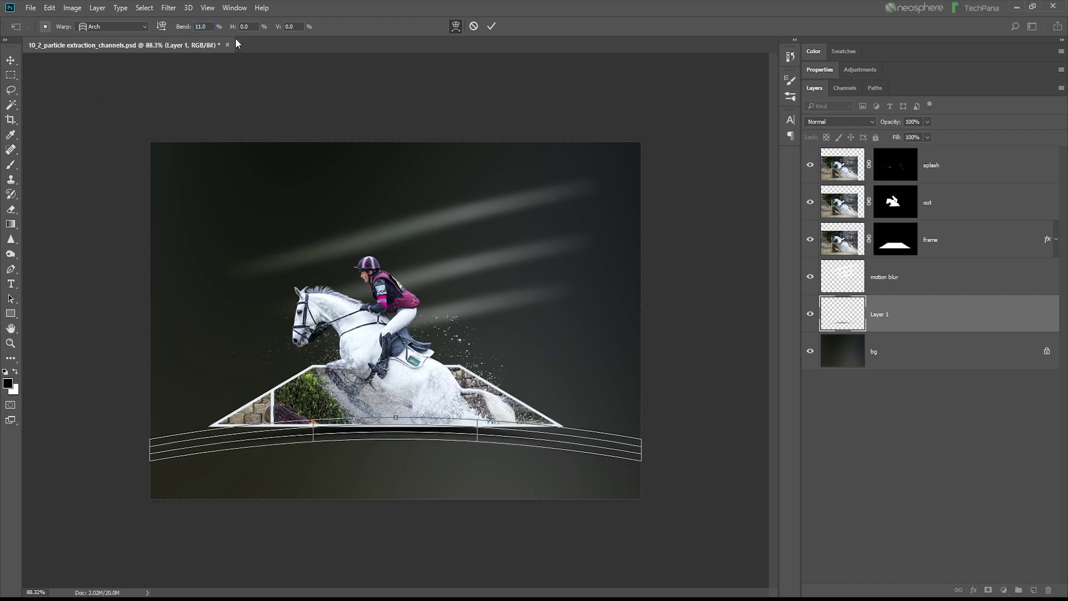
left_click(490, 26)
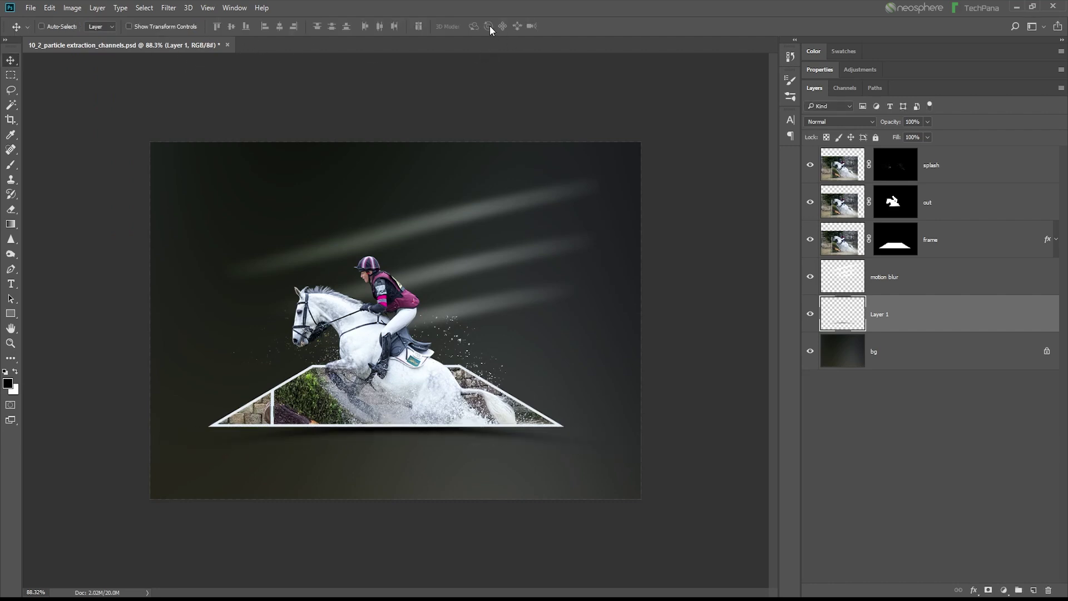
left_click_drag(378, 370, 385, 384)
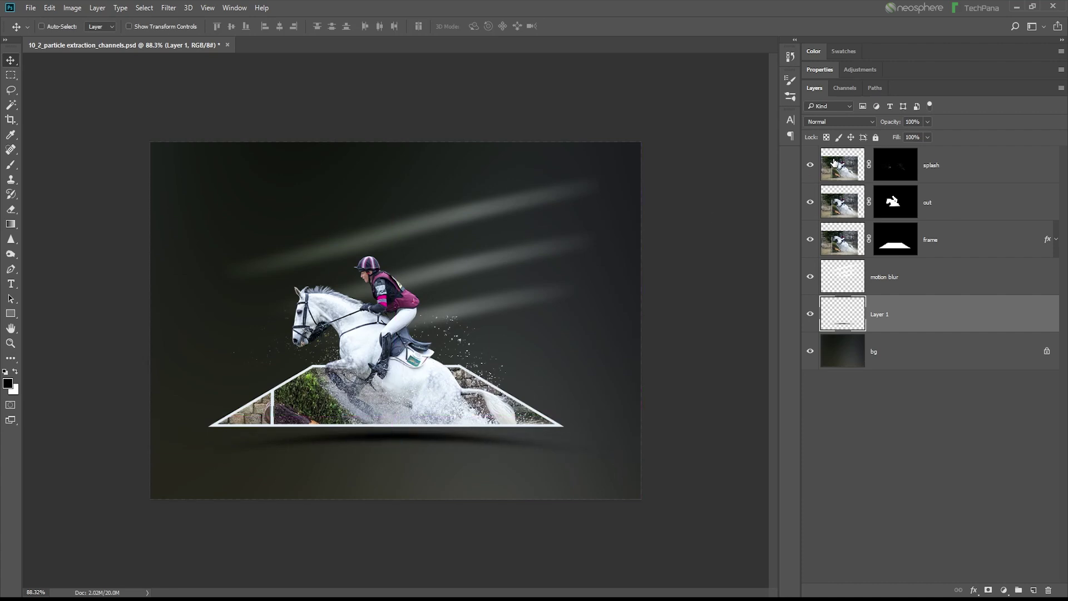
Step: Lower the shadow layer's opacity to 79%, then select the out layer
left_click_drag(892, 125, 875, 126)
left_click(840, 177)
left_click(844, 207)
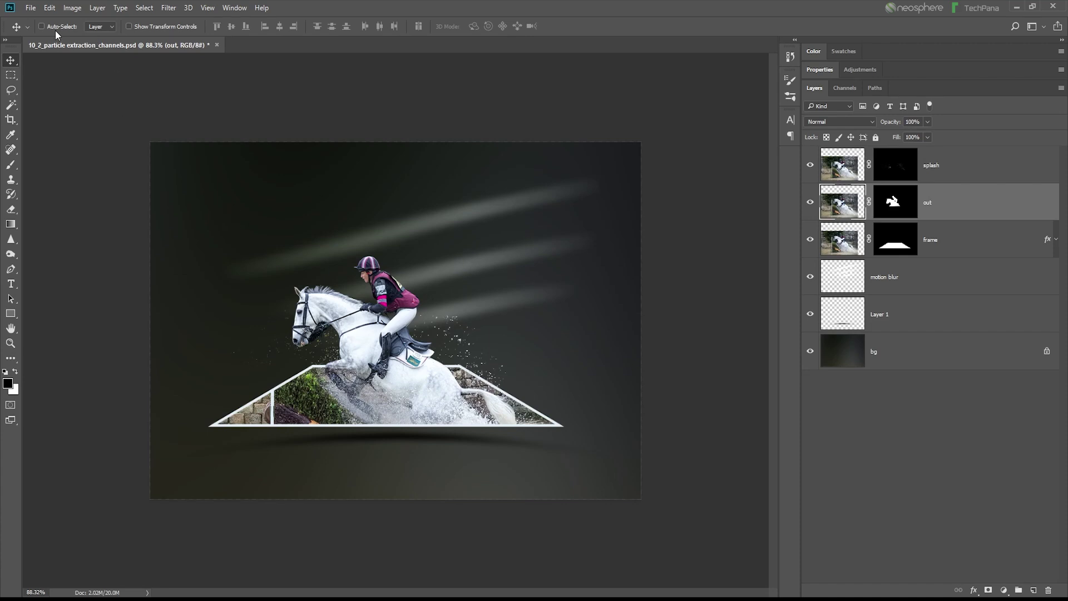
left_click(32, 9)
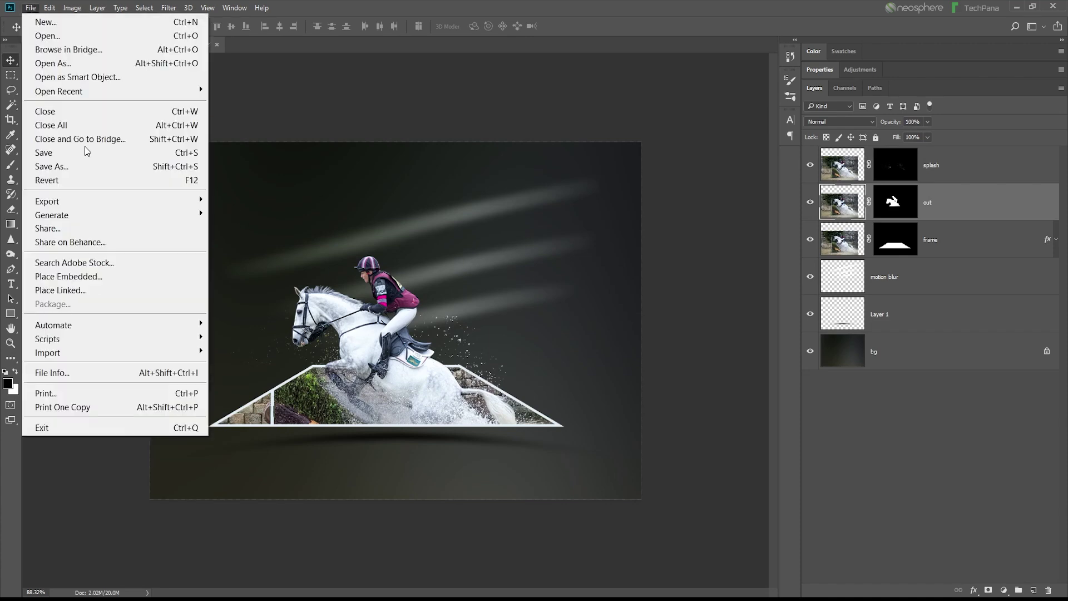
Step: Revert to the saved composite, expand the result group, hide Layer 1 and show the splash layer
left_click(86, 178)
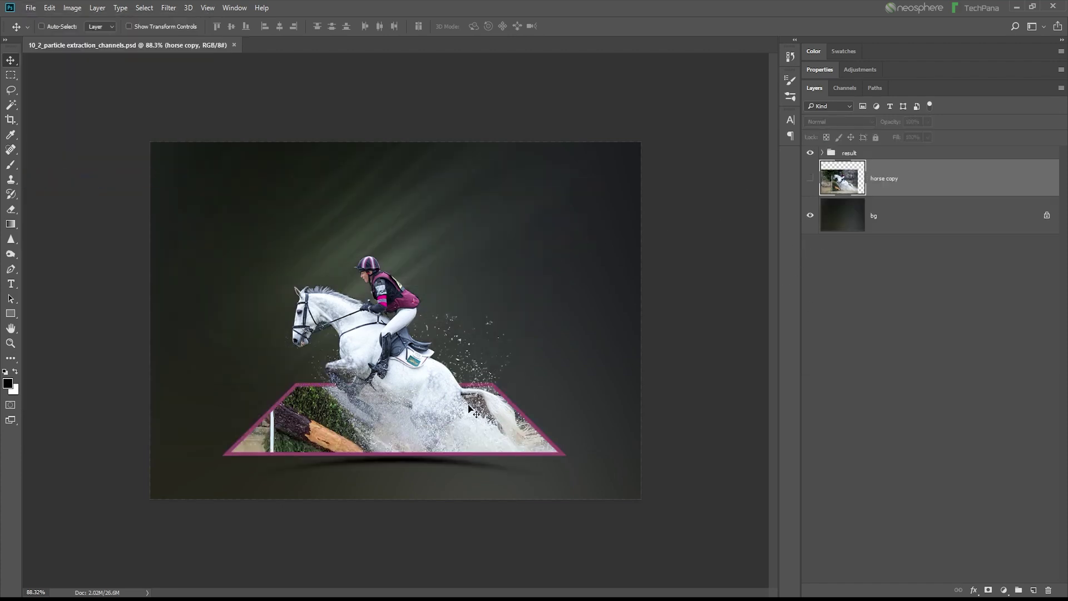
left_click(823, 153)
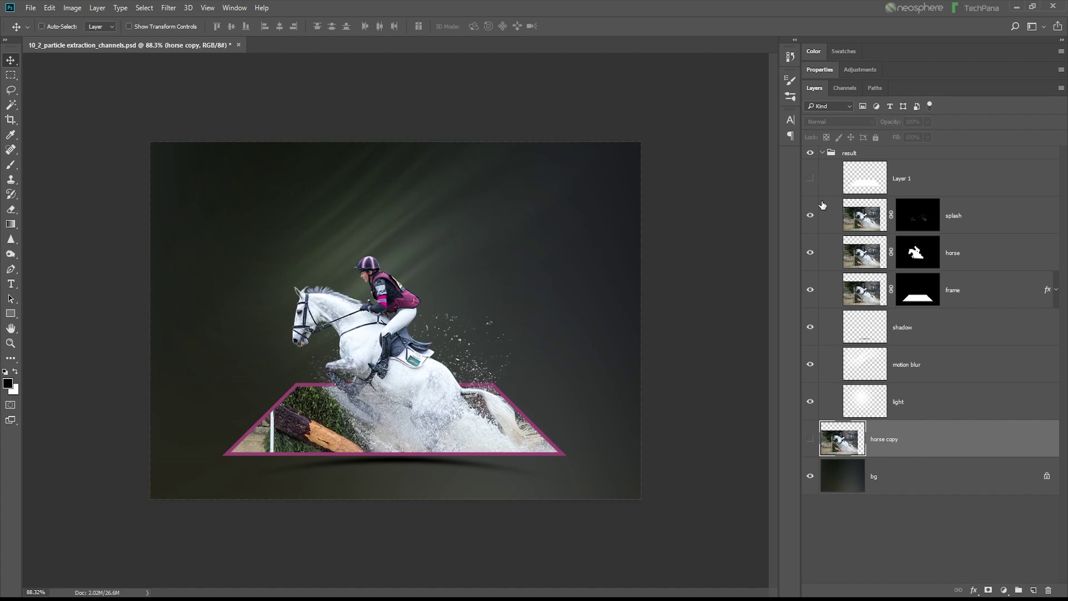
left_click(810, 178)
left_click(809, 216)
left_click(826, 218)
Step: Inspect the splash Mask and hair channels individually, then return to the full-colour view
left_click(852, 91)
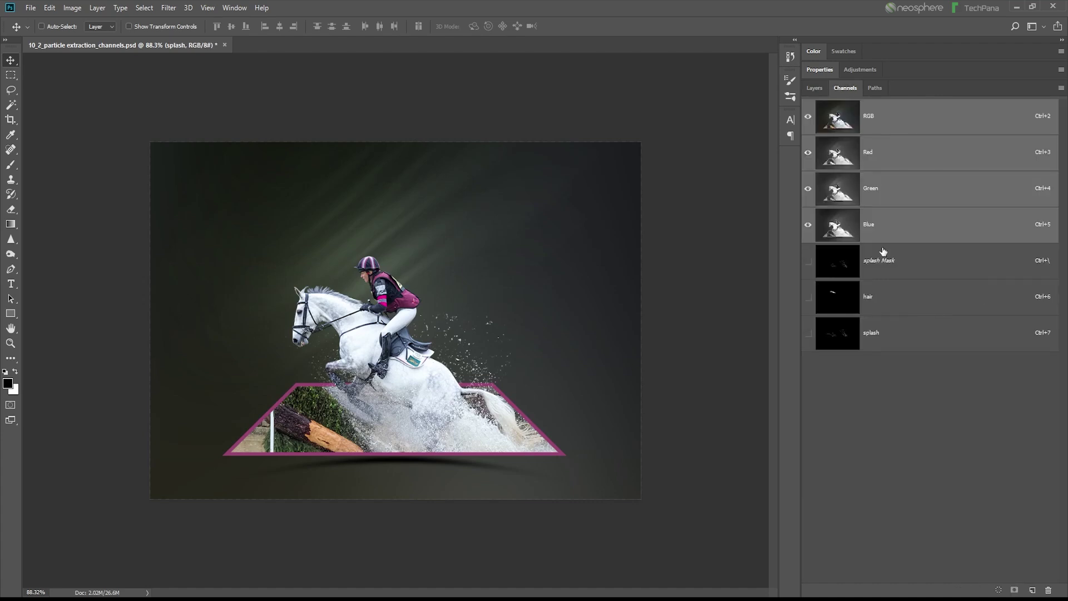
left_click(845, 270)
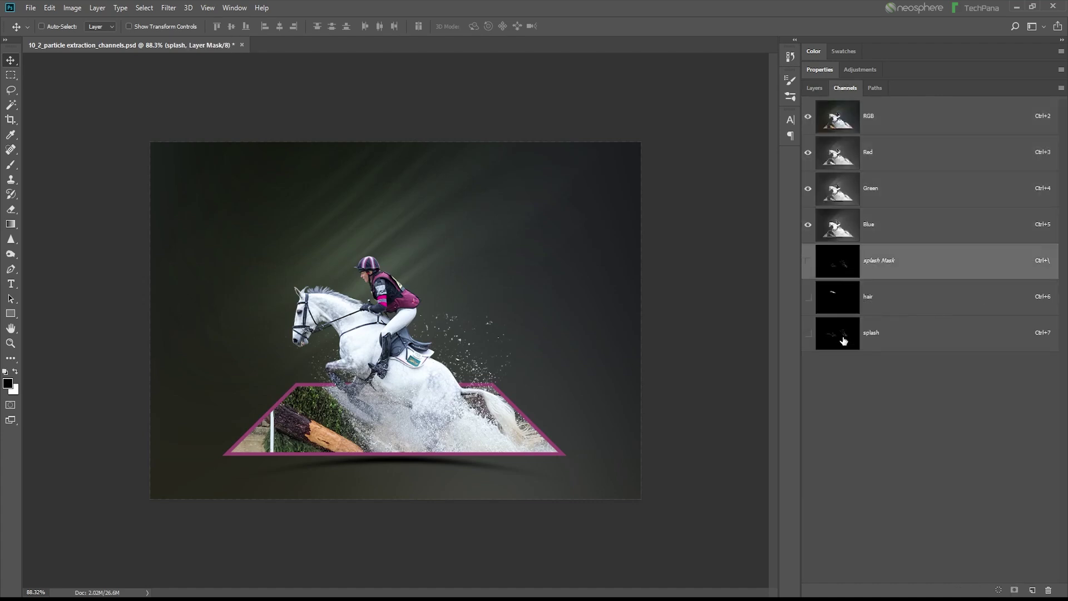
left_click(843, 341)
scroll(453, 340, "up", 3)
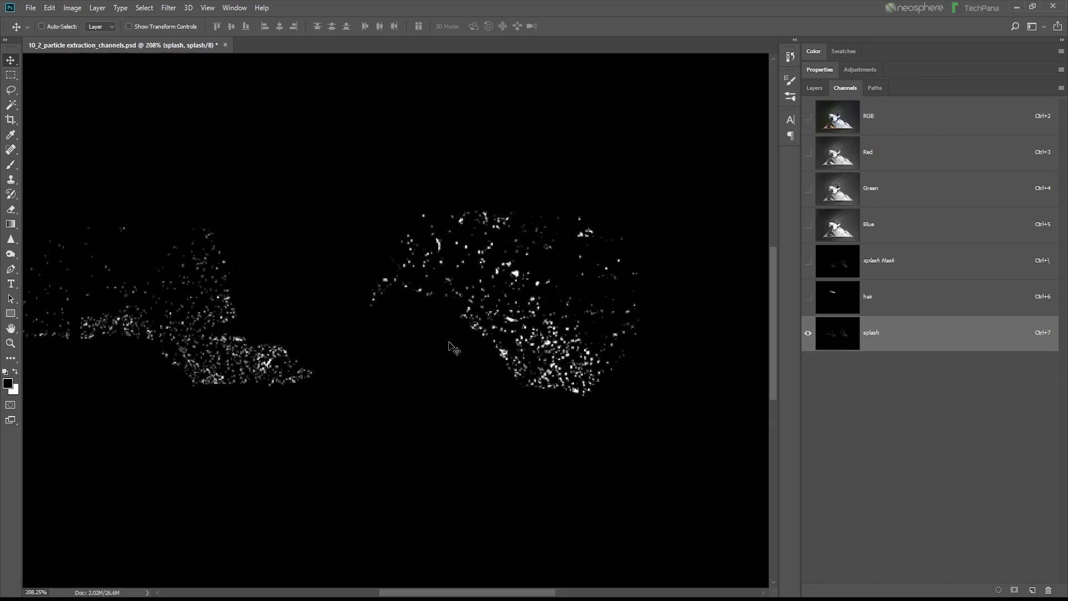
left_click(877, 303)
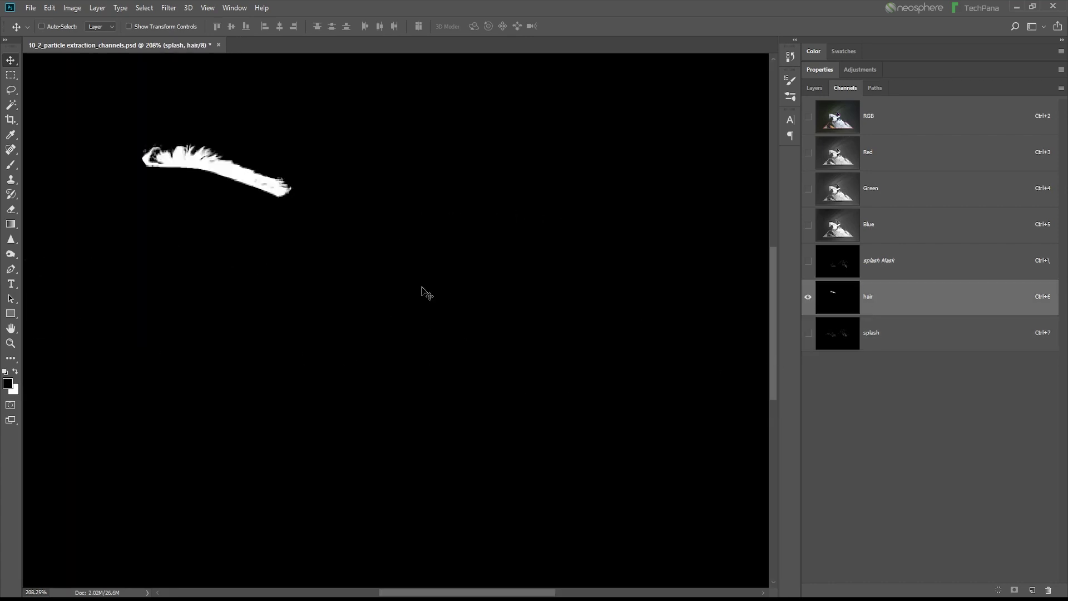
left_click(907, 268)
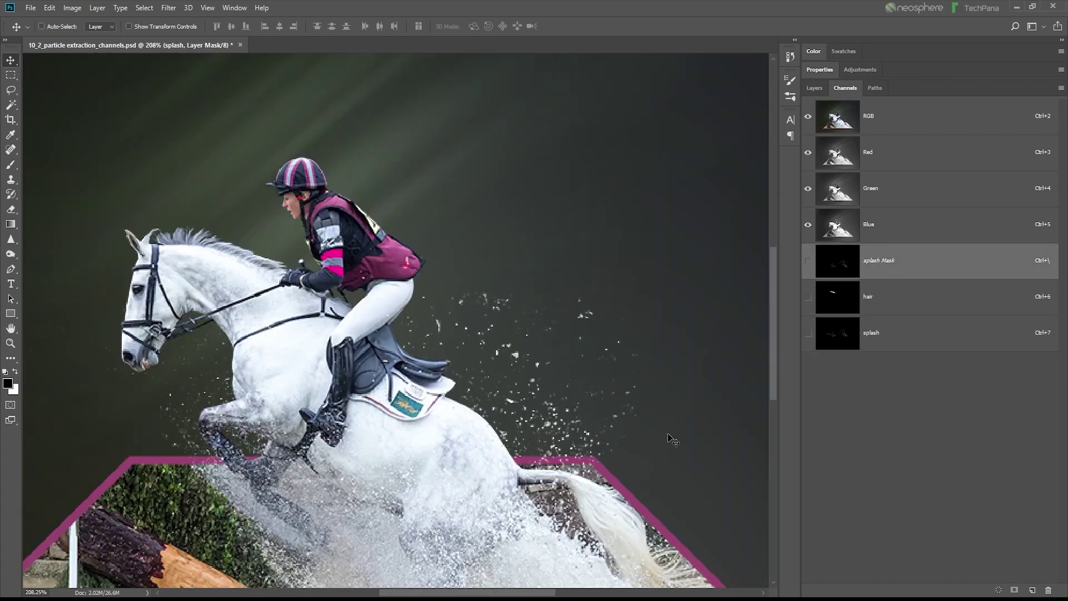
left_click(815, 88)
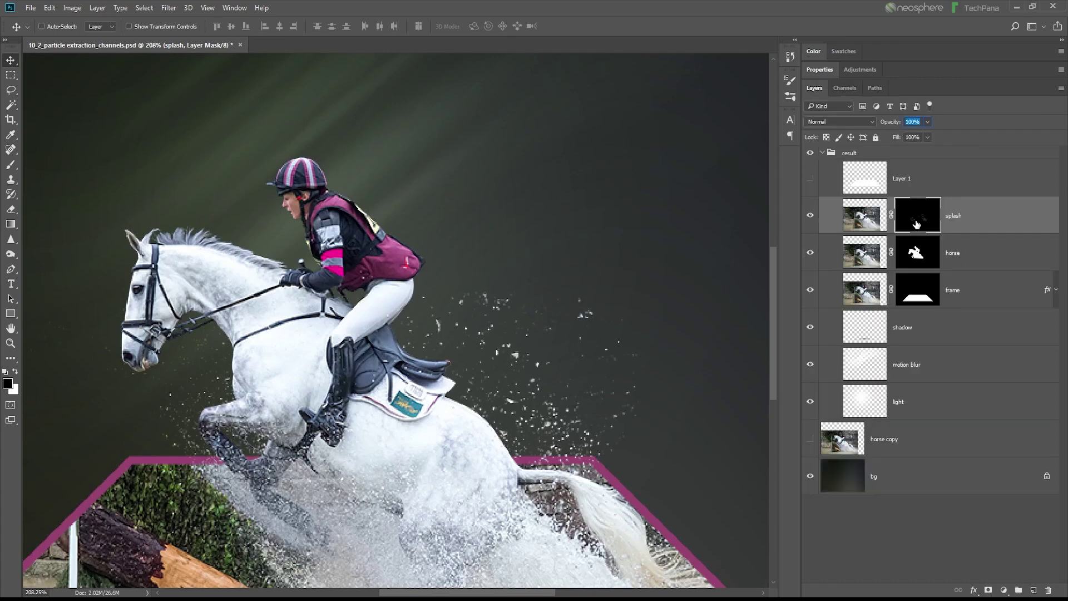
Step: View the horse layer mask alone, then select the frame, horse, splash and shadow layers
left_click(862, 262)
left_click(915, 255, "alt")
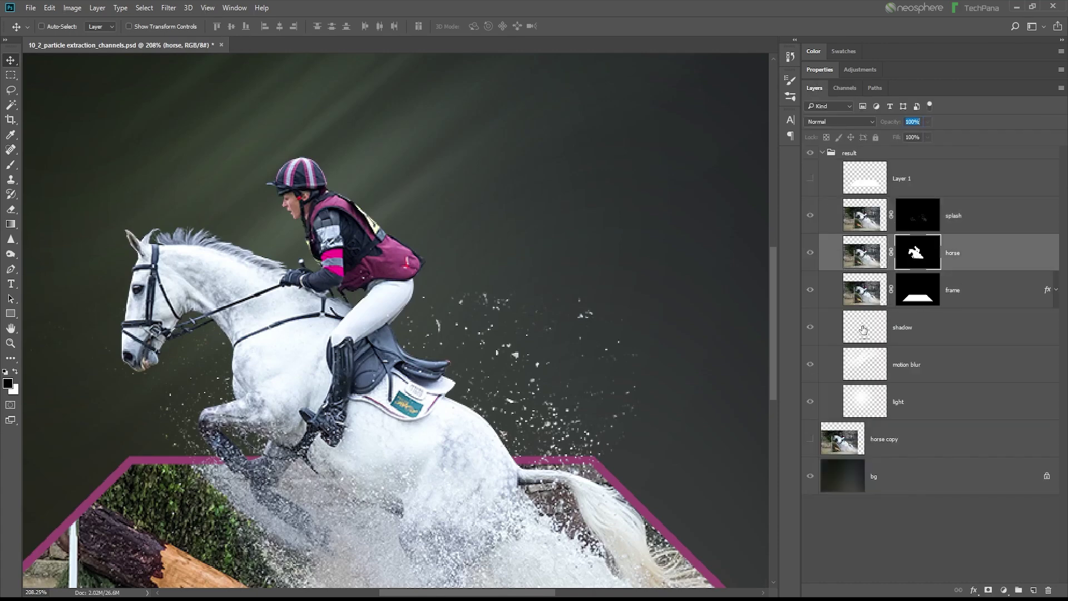
left_click(978, 293)
left_click(978, 260)
left_click(981, 218)
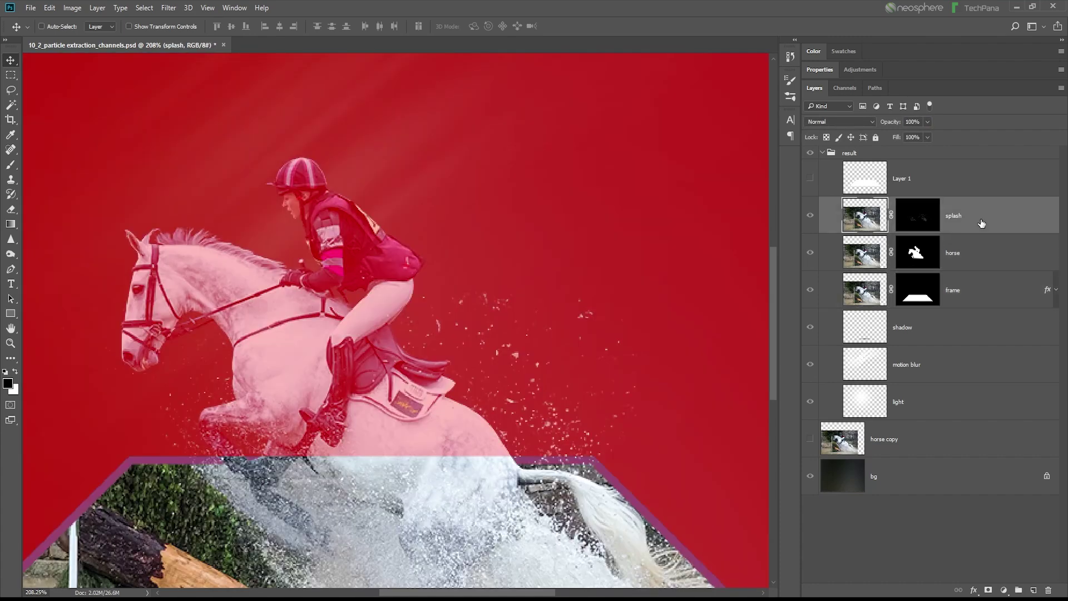
left_click(924, 317)
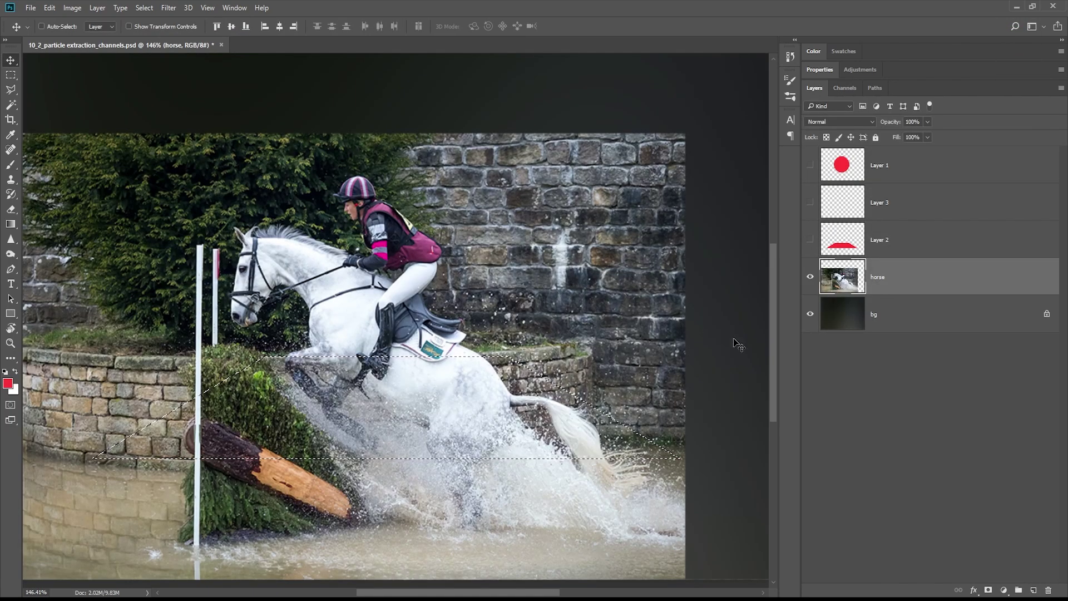
Step: Mask the horse photo to the trapezoid selection and darken the splash channel with Levels
left_click(988, 590)
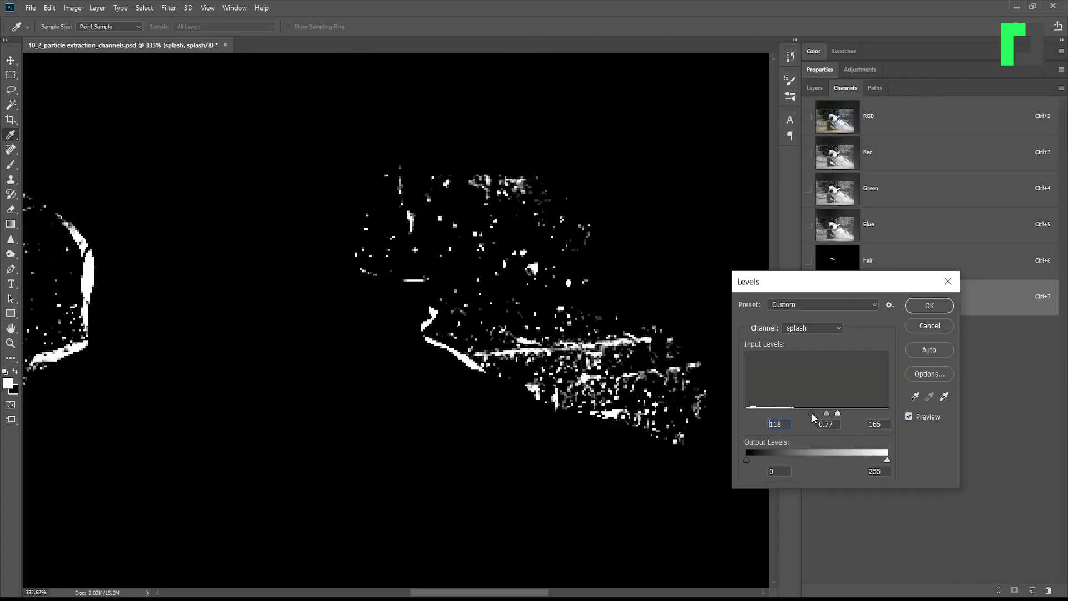
key("Up")
key("Up")
left_click_drag(837, 412, 834, 413)
left_click(929, 306)
Step: Lasso the spray and mask the splash layer to hide its background
key("l")
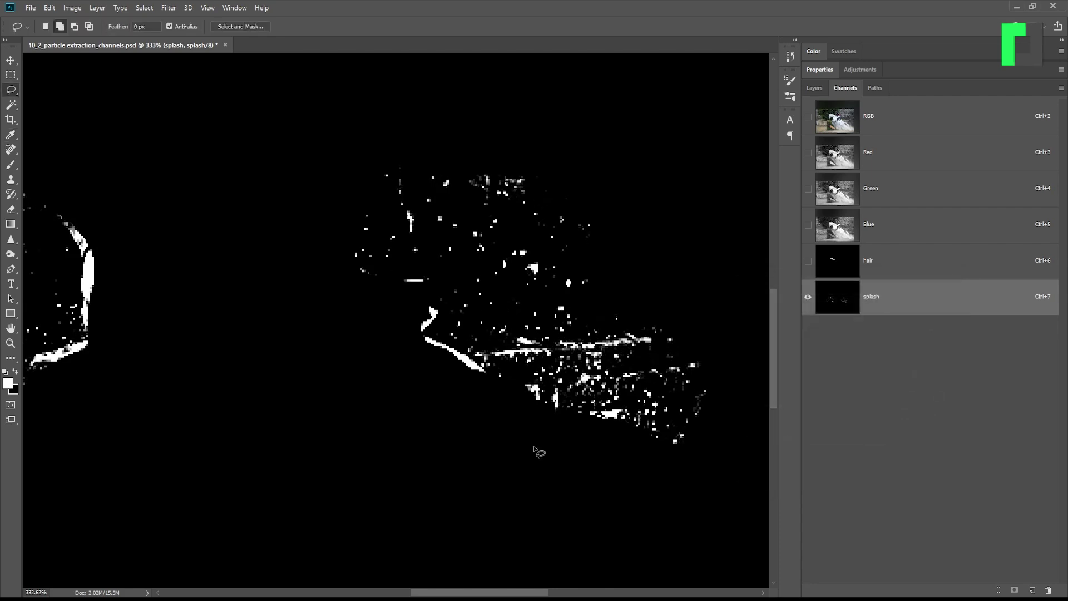
scroll(398, 356, "up", 3)
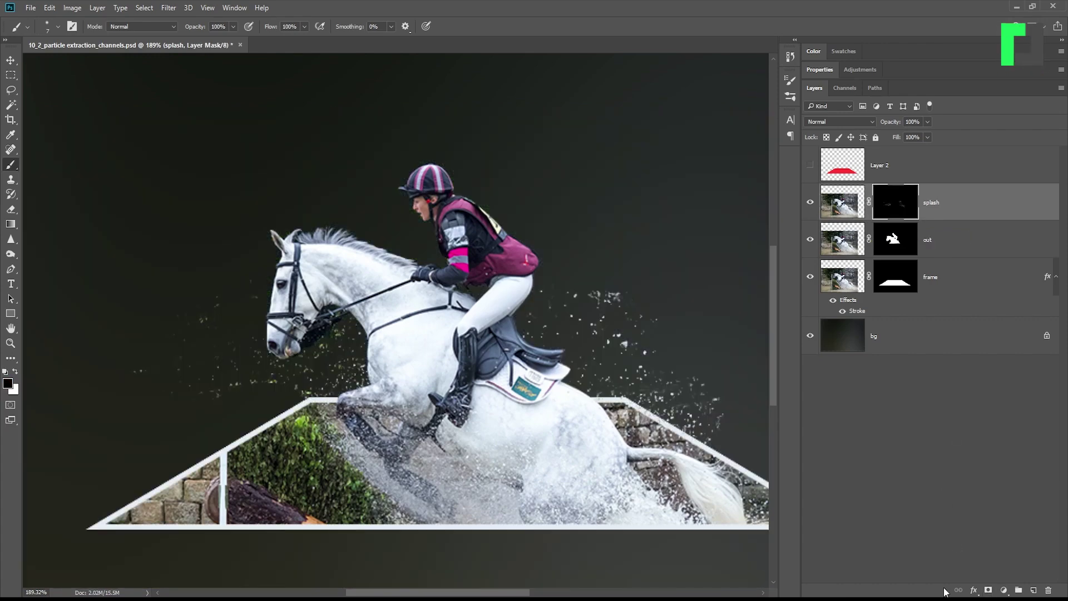
left_click(988, 590)
key("v")
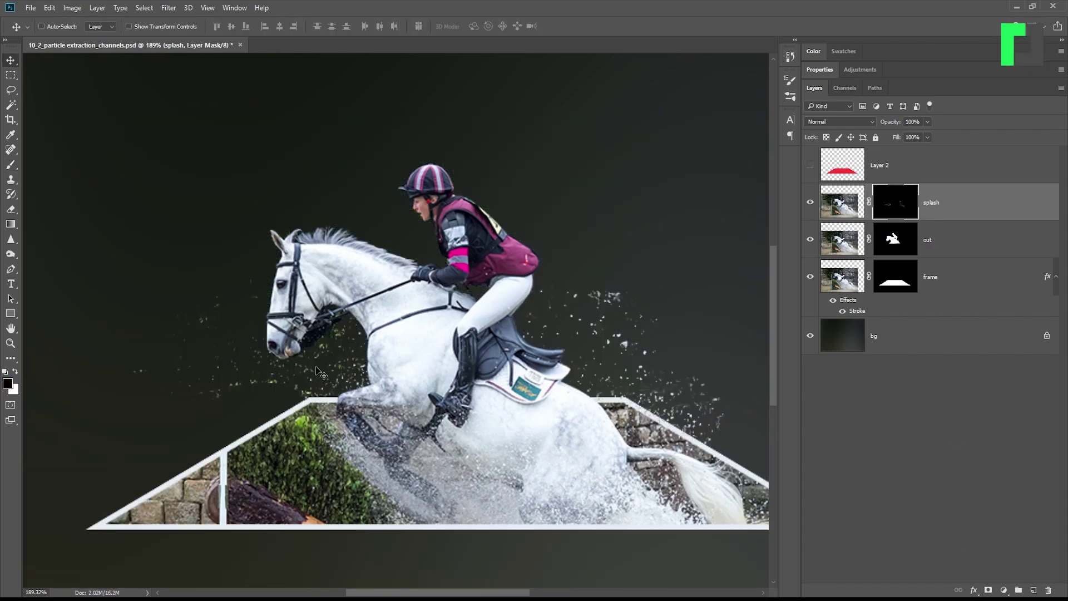
scroll(321, 372, "up", 2)
scroll(321, 371, "down", 2)
scroll(612, 377, "up", 1)
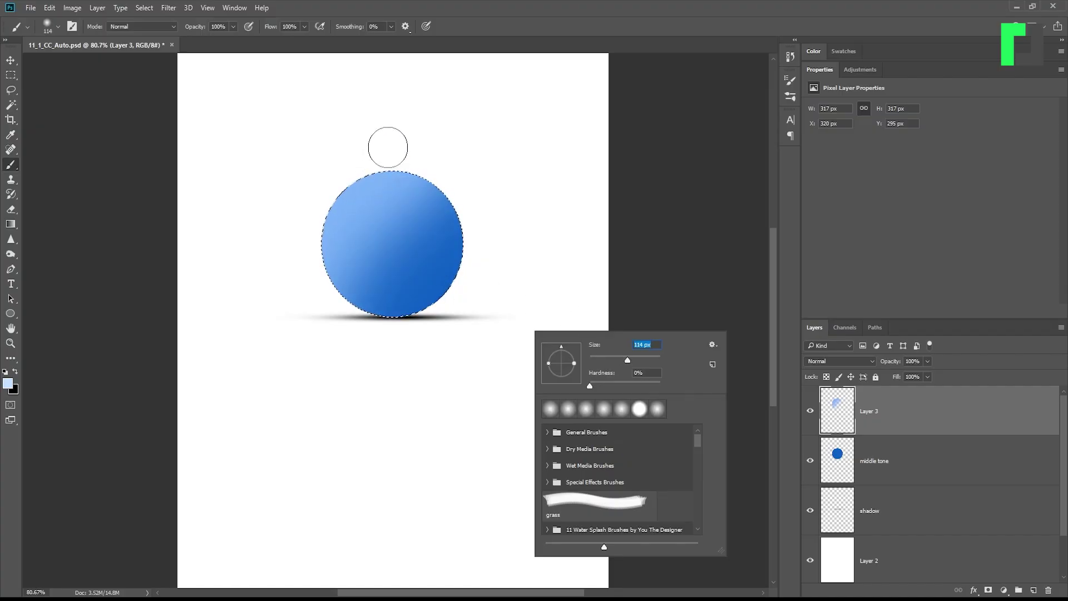
Step: Paint a light-blue sphere highlight, Auto Tone the turtle, and set the portrait copy's saturation to -100
key("Return")
left_click_drag(388, 148, 310, 306)
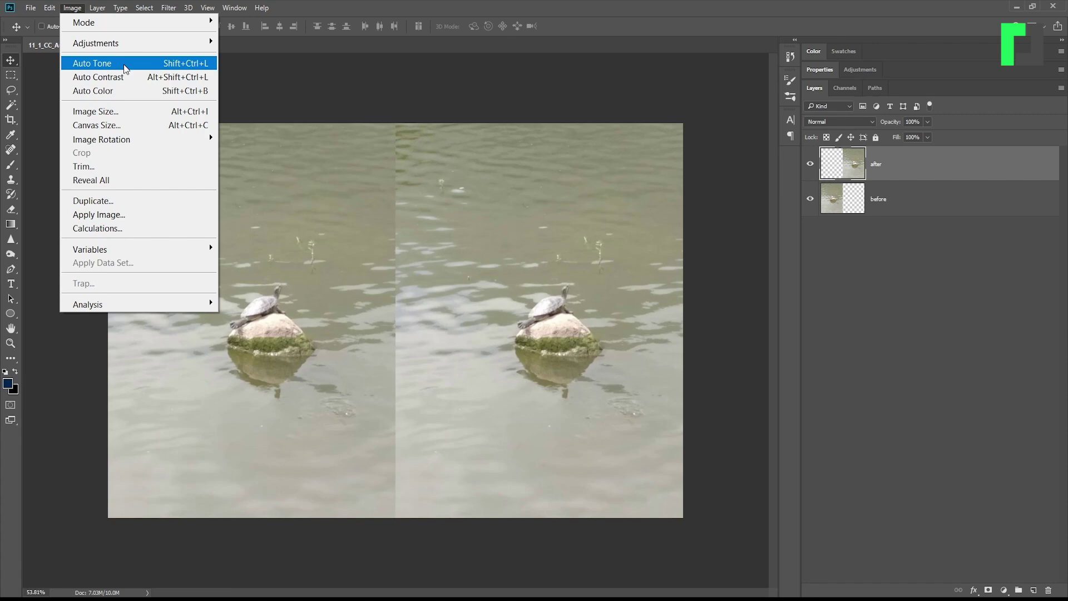
left_click(124, 64)
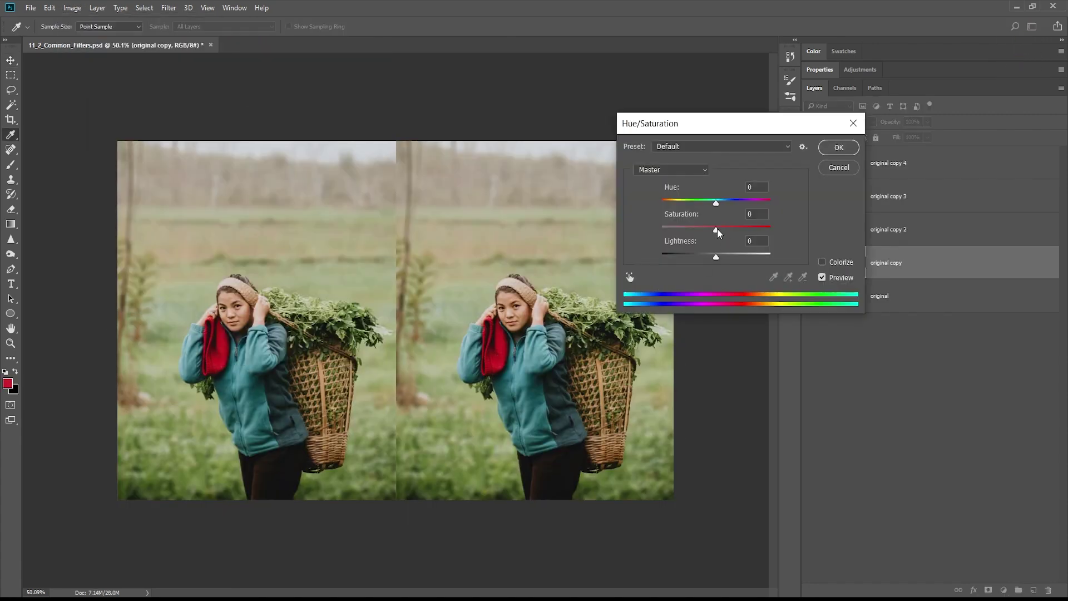
left_click_drag(770, 229, 596, 218)
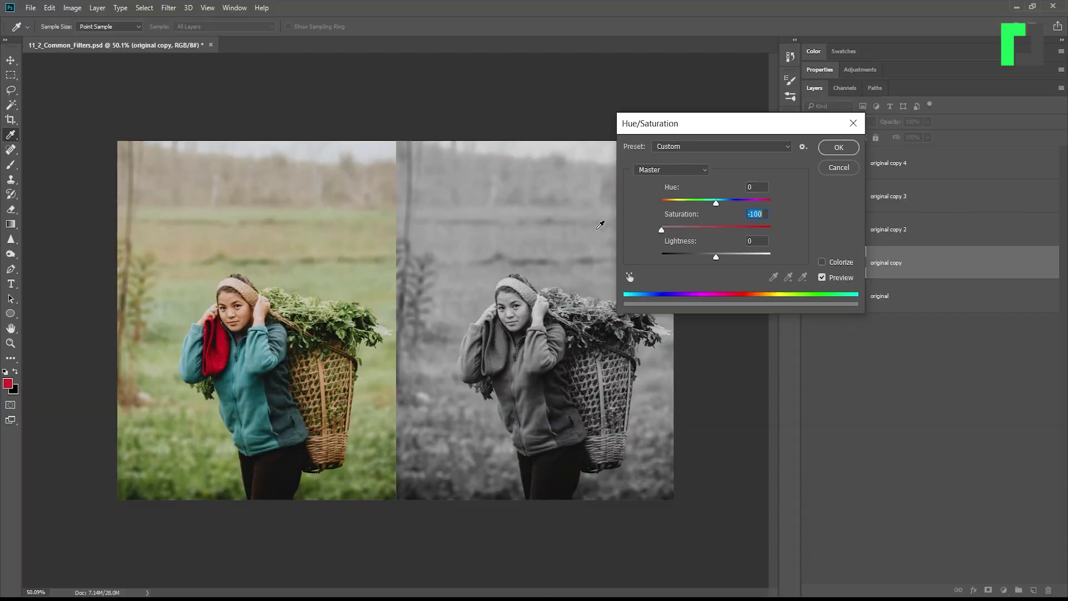